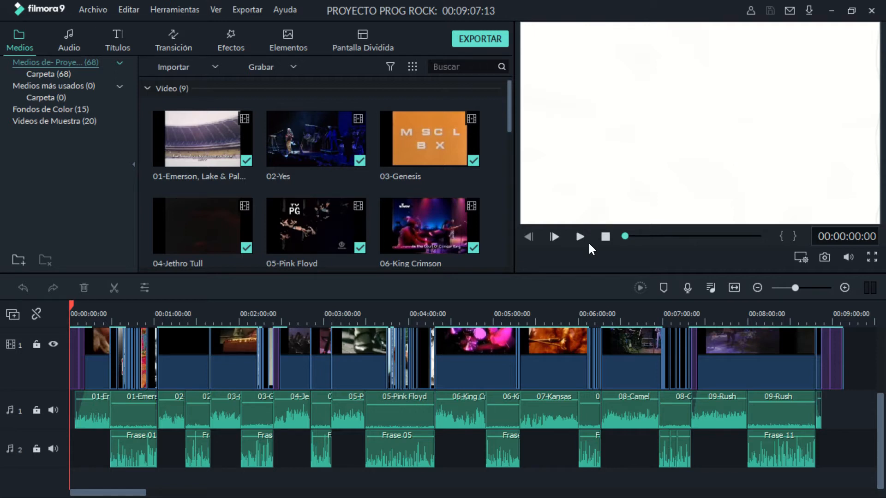
pyautogui.scroll(2, 372, 397)
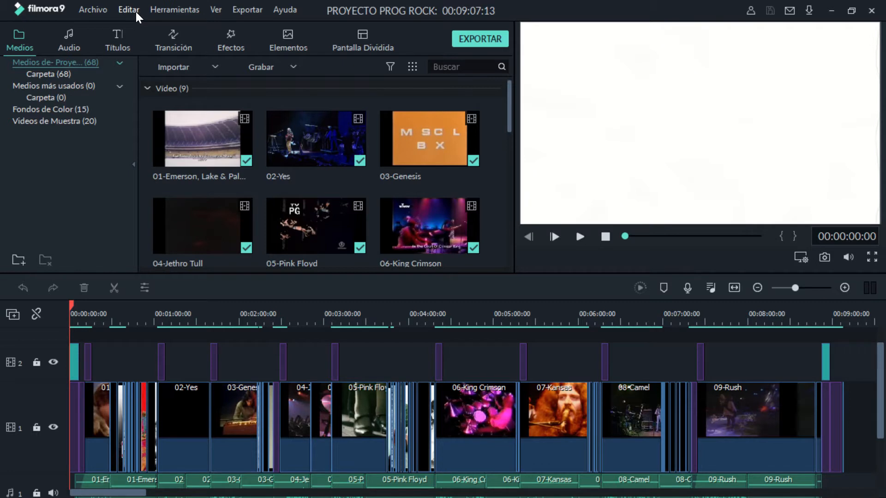
pyautogui.click(161, 10)
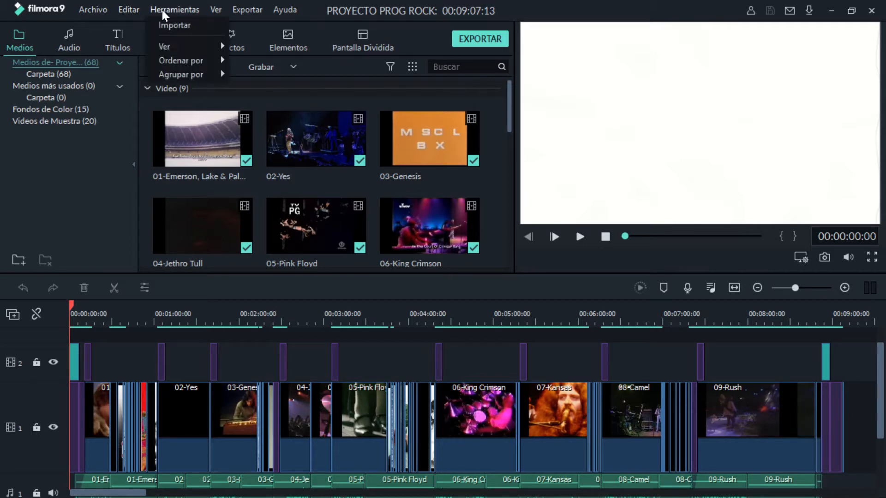
pyautogui.click(178, 8)
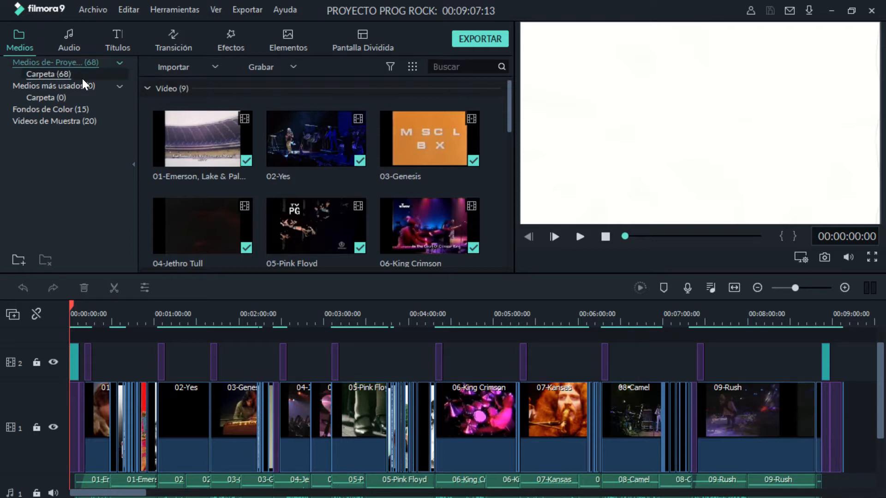
# Browse the Fondos de Color backgrounds and the Videos de Muestra clips in the media library.
pyautogui.click(60, 112)
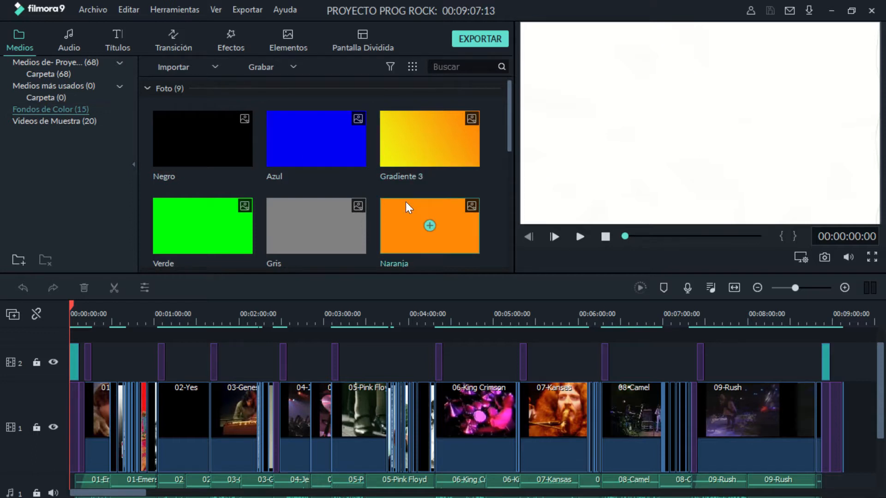
pyautogui.scroll(-3, 407, 199)
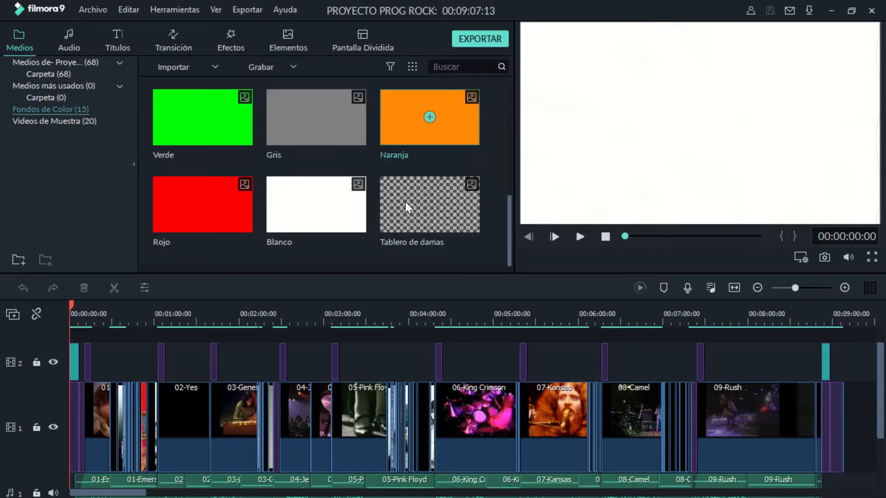
pyautogui.click(75, 120)
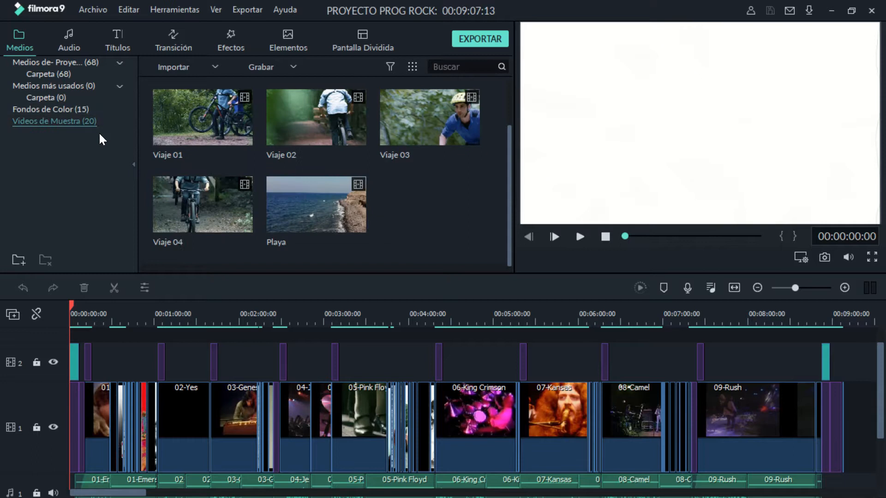
pyautogui.scroll(1, 419, 200)
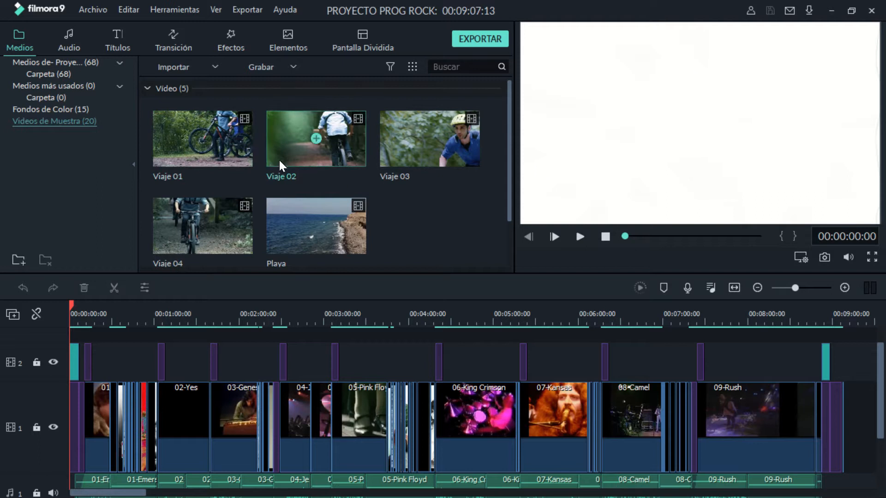
# View the video properties of the 07-Kansas clip on the timeline and close them without changes.
pyautogui.click(558, 410)
pyautogui.doubleClick(558, 409)
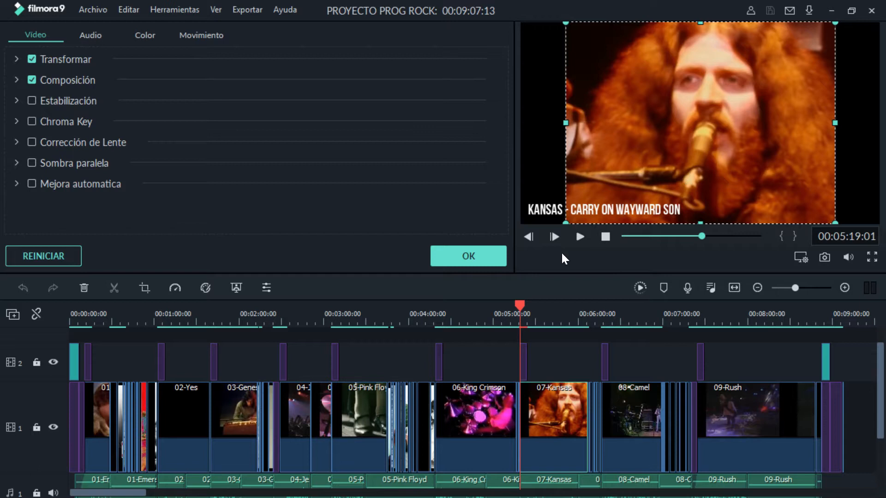
pyautogui.click(474, 260)
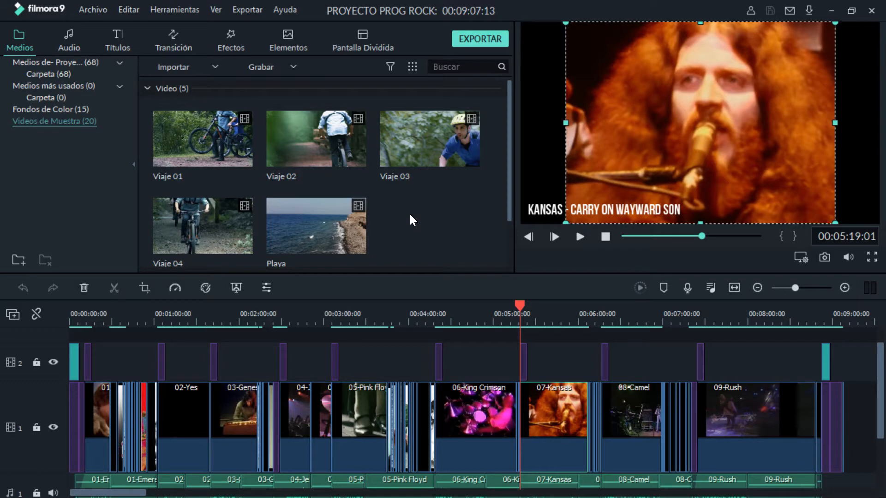
# Preview the track Little Maps - Just With You from the Folk Hipster audio category and stop playback.
pyautogui.click(65, 43)
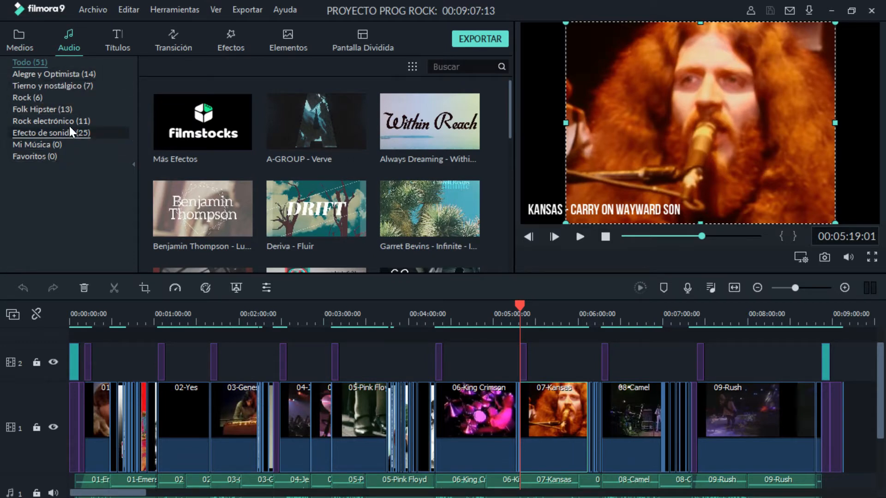
pyautogui.click(52, 109)
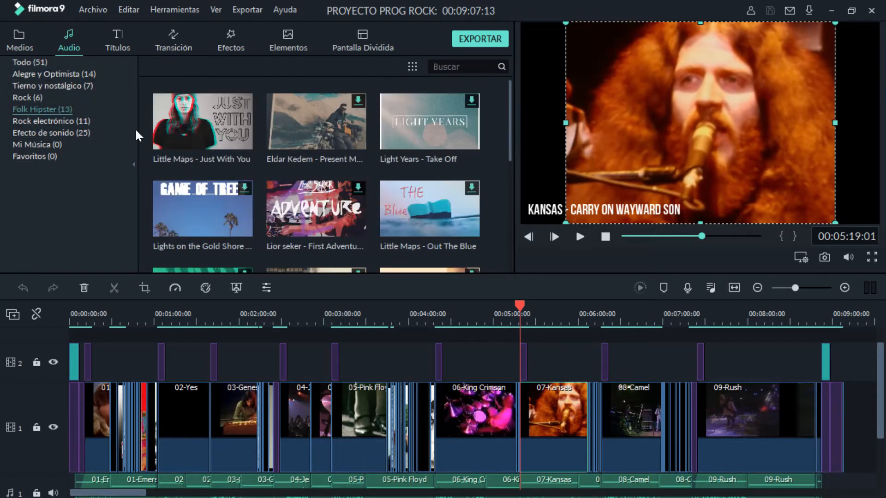
pyautogui.doubleClick(232, 128)
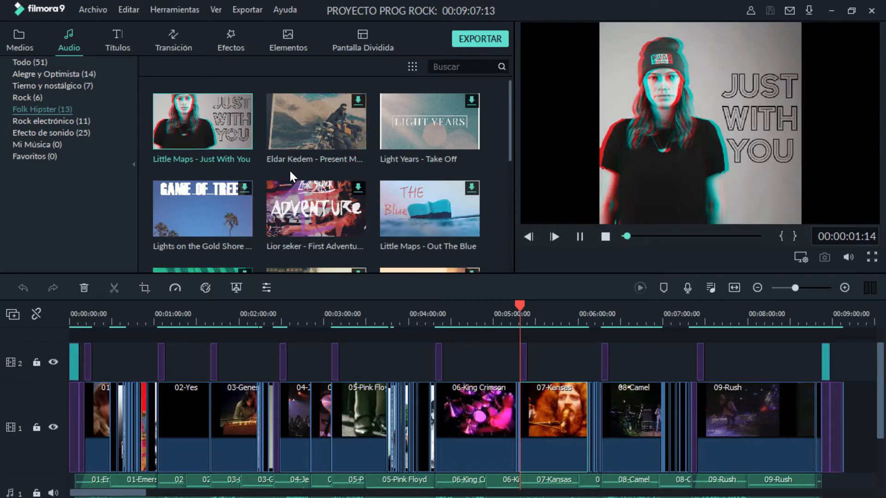
pyautogui.click(604, 237)
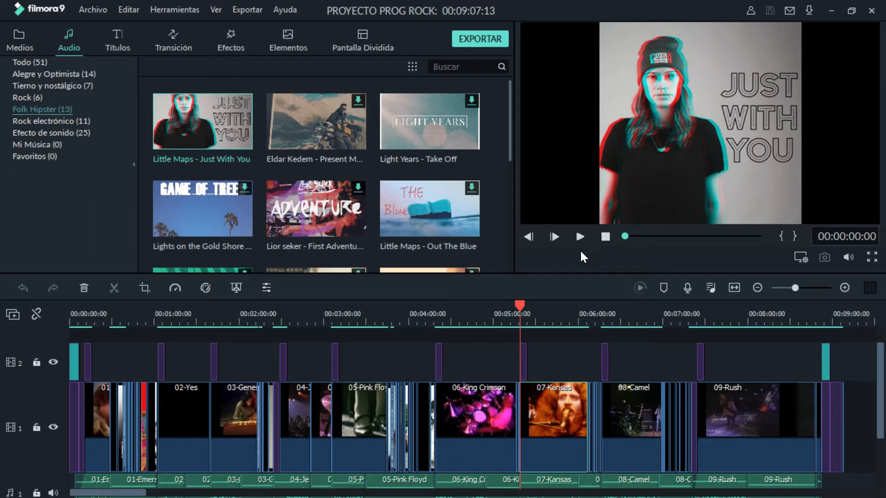
# Browse the title templates in the categories Apertura, Títulos, Tercio inferior, Subtítulo and Créditos Finales.
pyautogui.click(116, 37)
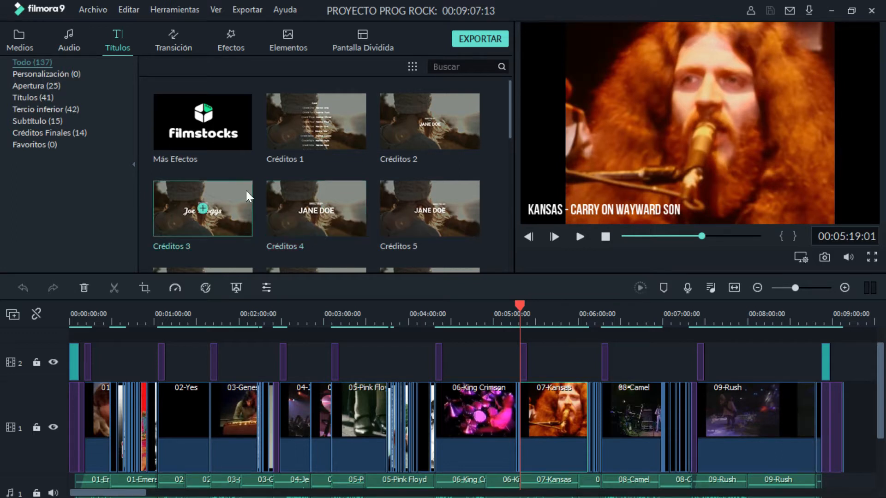
pyautogui.click(48, 86)
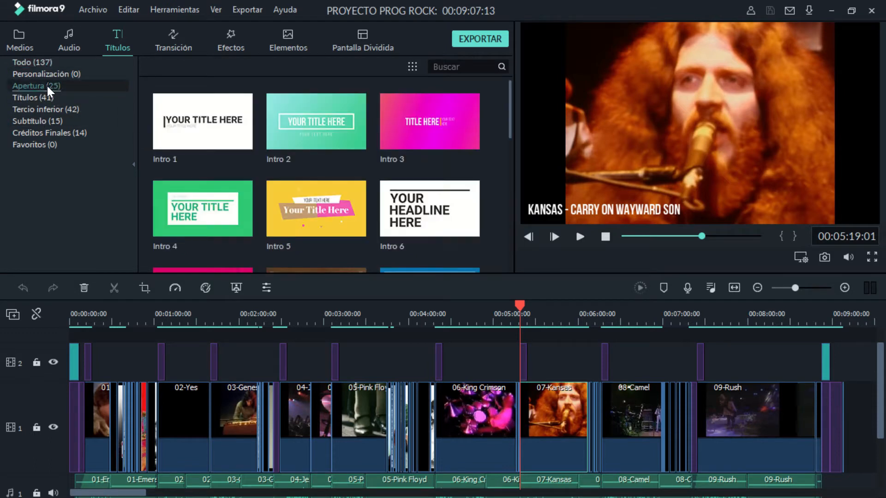
pyautogui.click(41, 98)
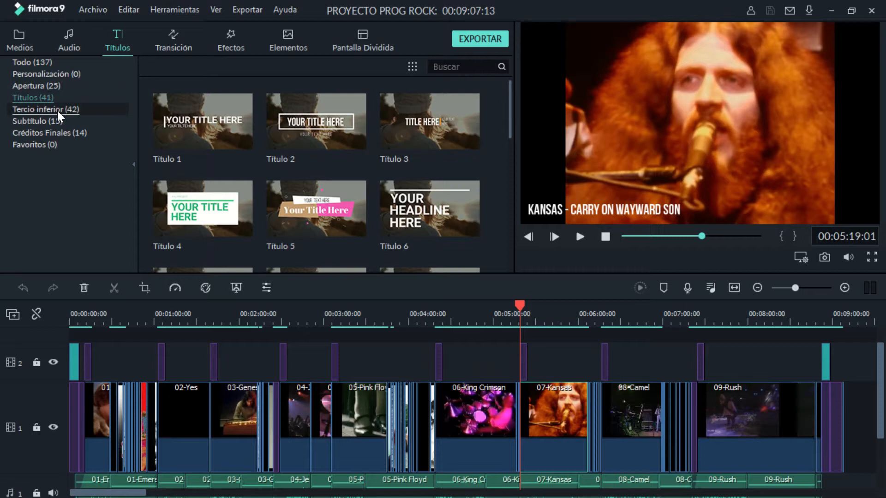
pyautogui.click(57, 111)
pyautogui.click(54, 123)
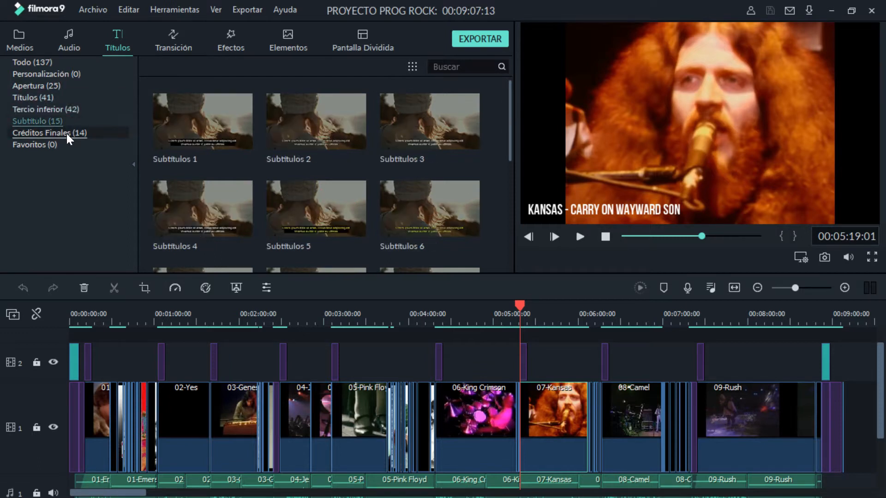
pyautogui.click(66, 133)
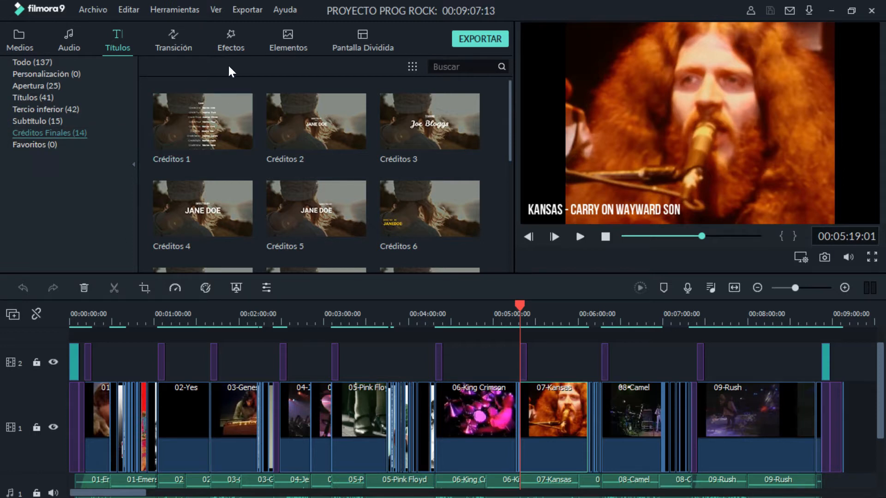
# Look through all transitions, including the categories Ondular y disolver, Velocidad, Deformación and Estilo de Vida.
pyautogui.click(172, 39)
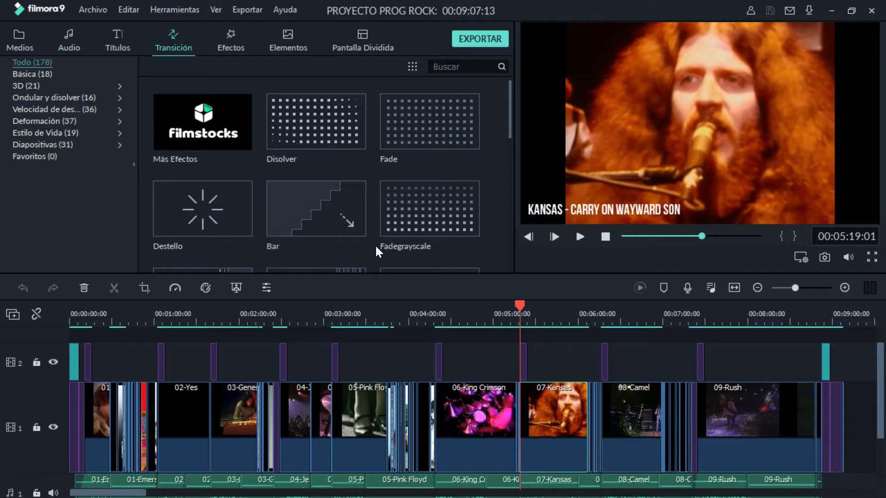
pyautogui.scroll(-6, 481, 171)
pyautogui.scroll(10, 481, 171)
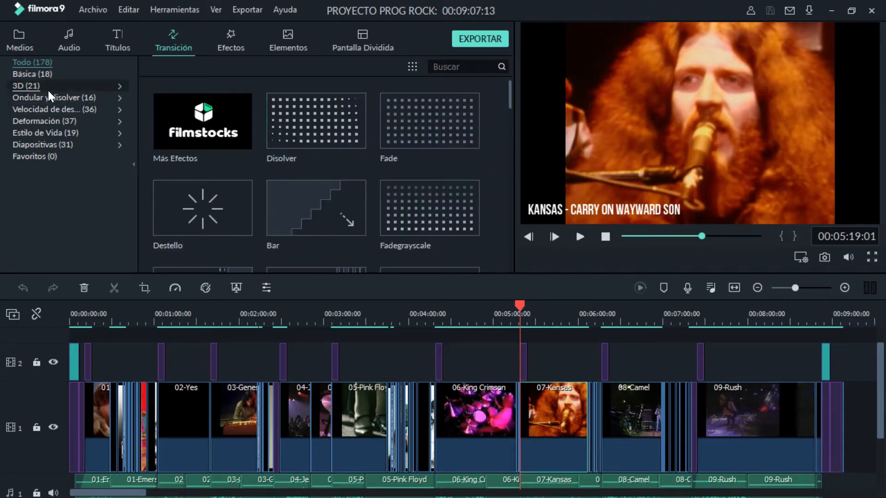
pyautogui.scroll(-6, 436, 141)
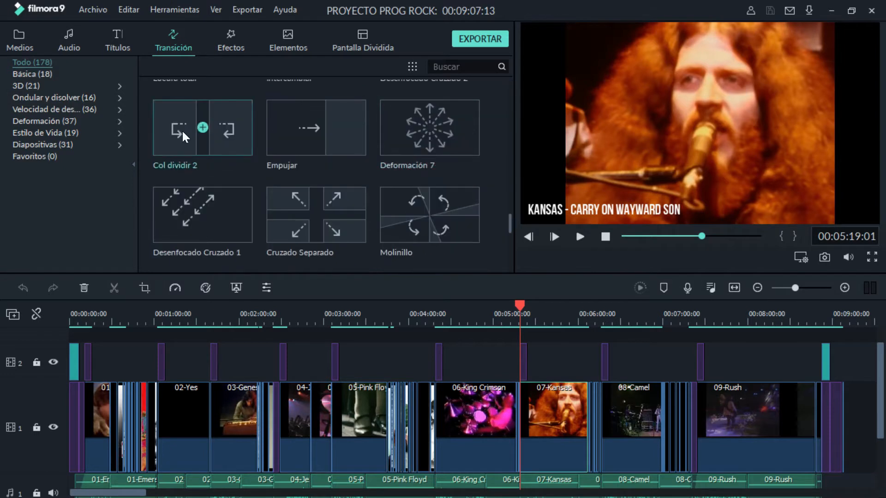
pyautogui.click(54, 96)
pyautogui.click(62, 113)
pyautogui.click(63, 123)
pyautogui.click(62, 133)
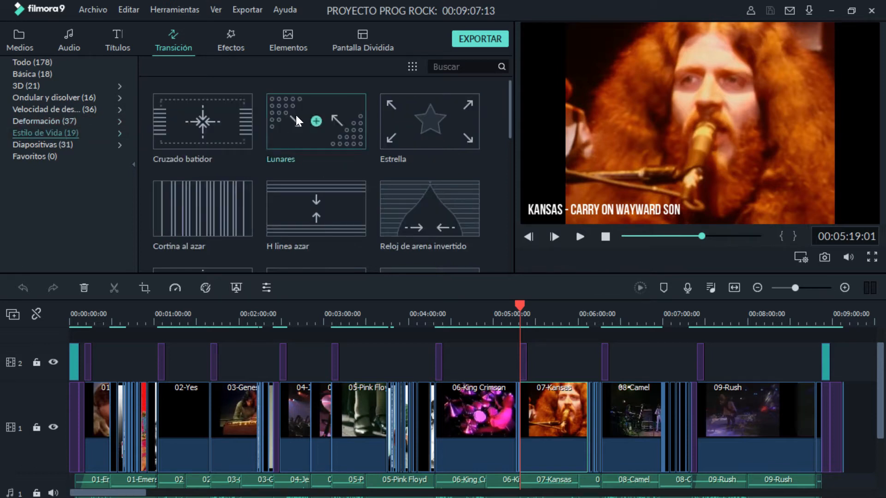
# View the libraries of effects, elements and split-screen layouts.
pyautogui.click(231, 38)
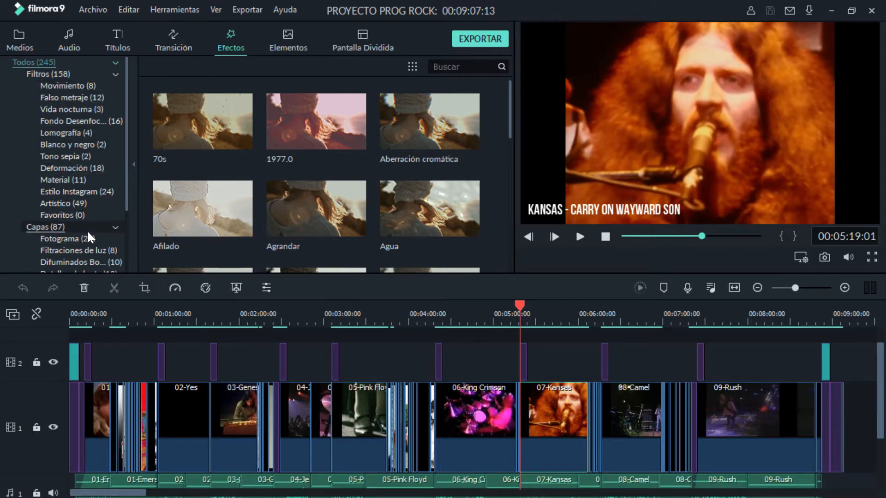
pyautogui.click(284, 38)
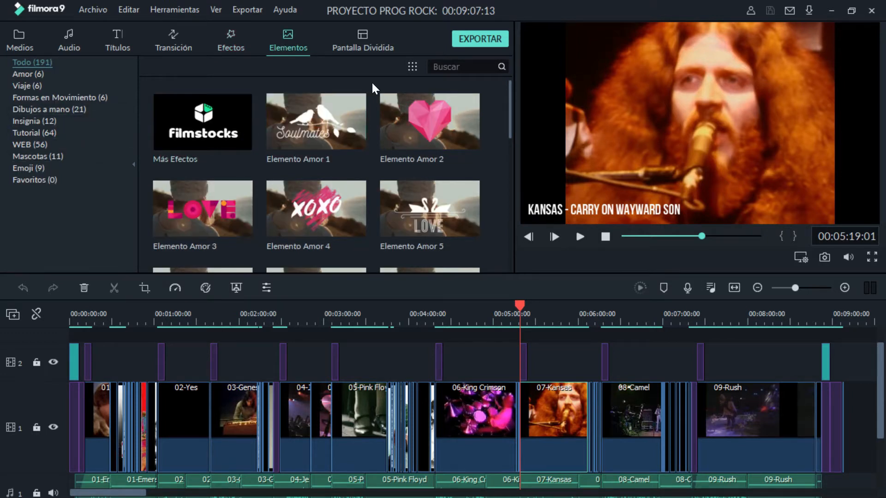
pyautogui.click(361, 40)
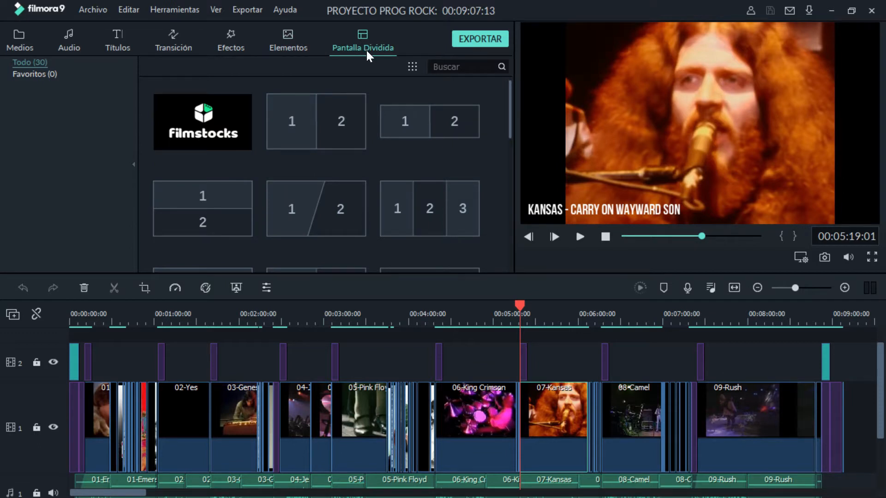
# Return to the media library, open the file selection dialog for importing media, and close it without importing.
pyautogui.click(27, 39)
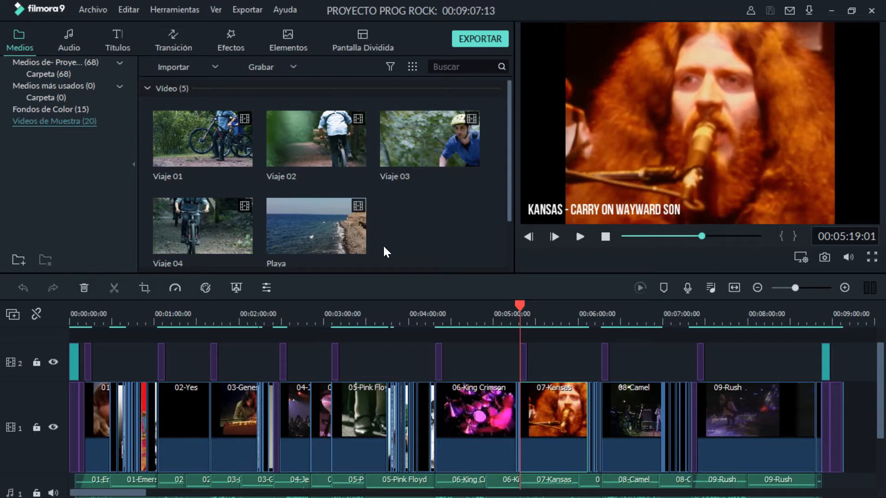
pyautogui.rightClick(431, 212)
pyautogui.click(452, 219)
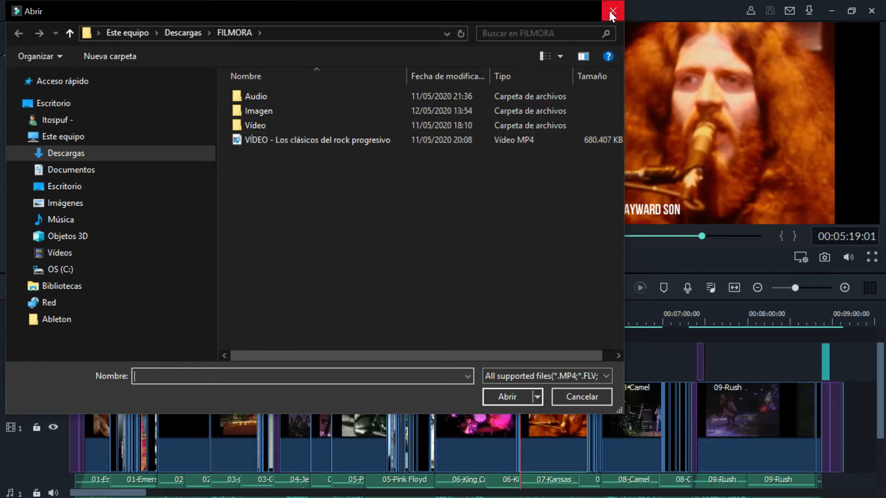
pyautogui.click(612, 11)
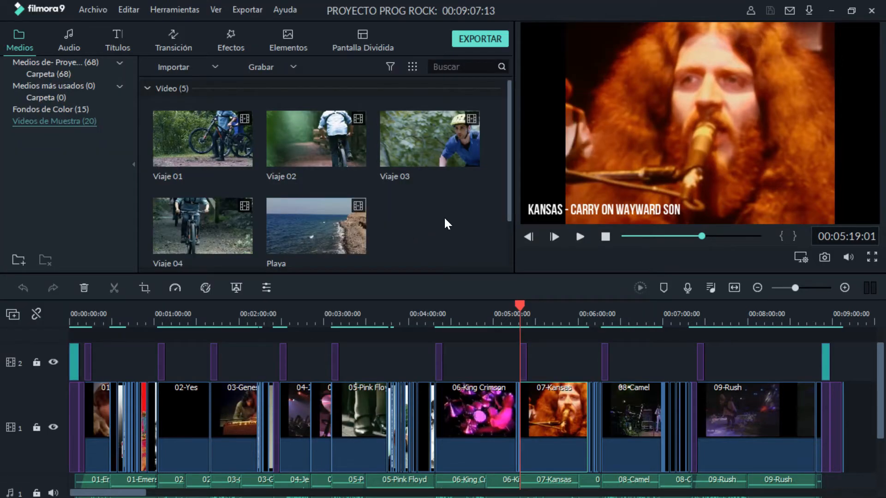
# Examine the available options for importing media and for recording from webcam, PC screen or voice-over.
pyautogui.click(213, 63)
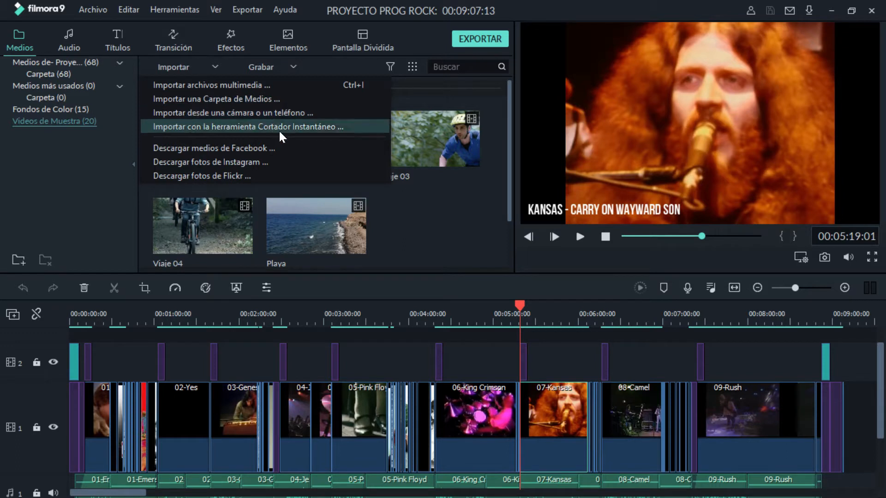
pyautogui.click(289, 65)
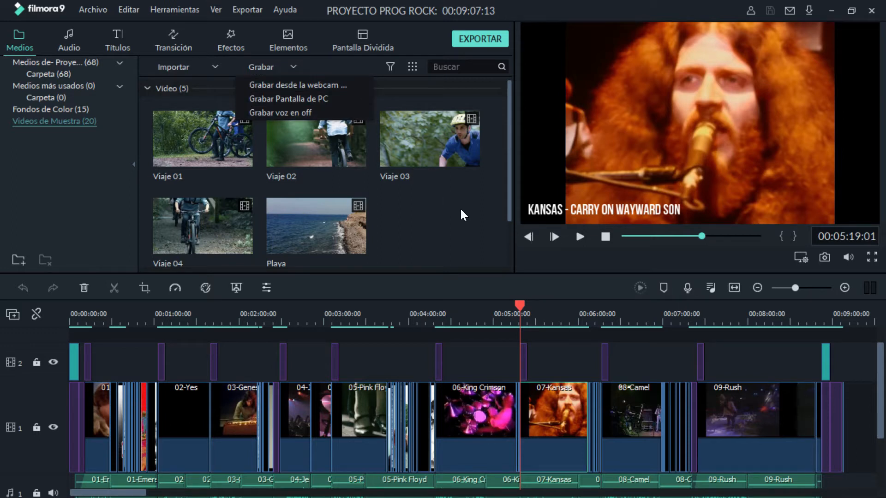
pyautogui.click(449, 195)
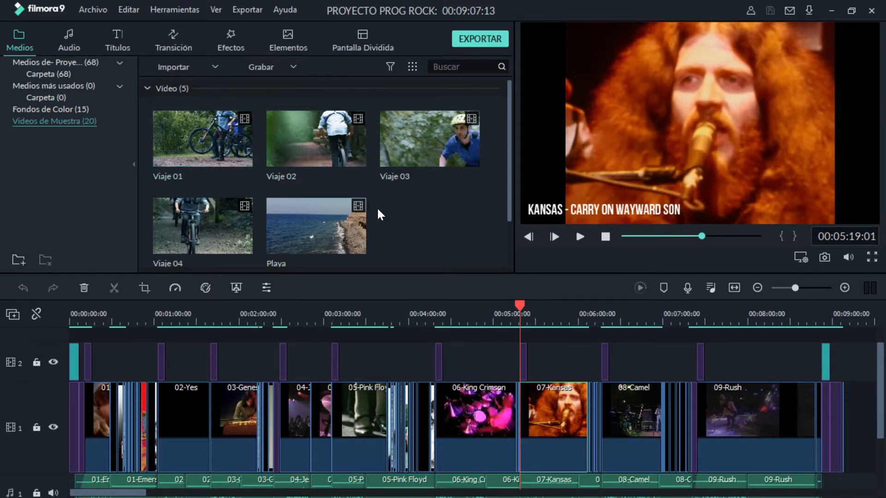
# Show all of the project's media and look through the clips, photos and audio files.
pyautogui.click(37, 64)
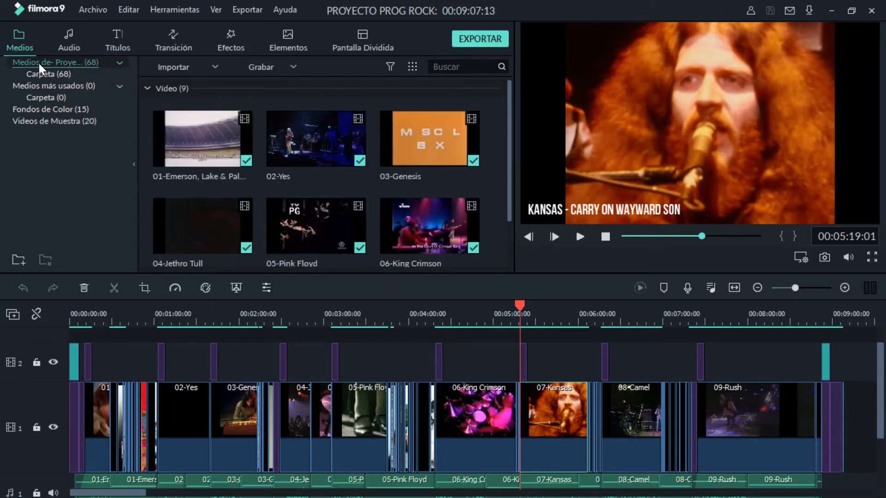
pyautogui.scroll(-15, 498, 153)
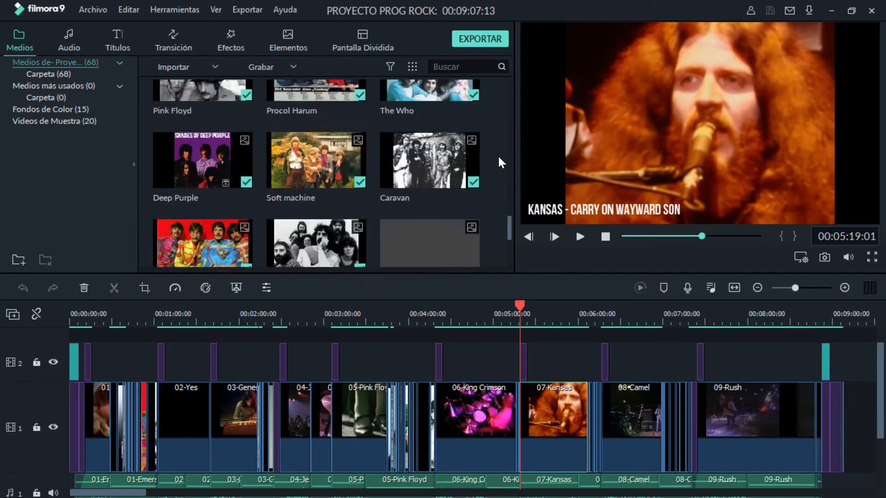
pyautogui.moveTo(510, 262); pyautogui.dragTo(512, 122)
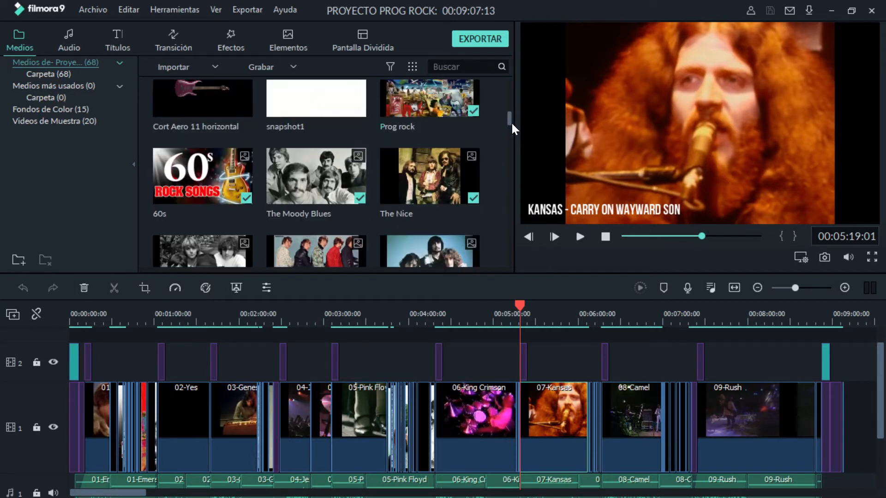
# Examine the media library's filter, sort and grouping options, and look through its video, photo and audio groups.
pyautogui.click(390, 67)
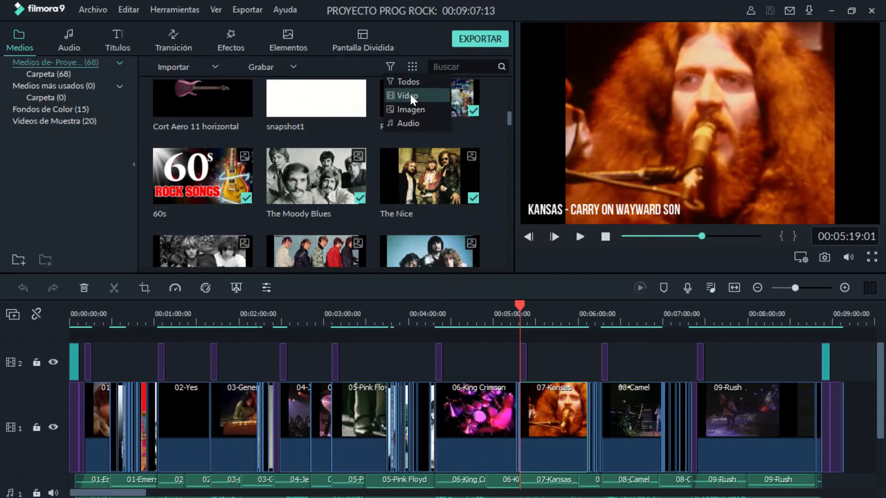
pyautogui.click(411, 63)
pyautogui.moveTo(447, 94)
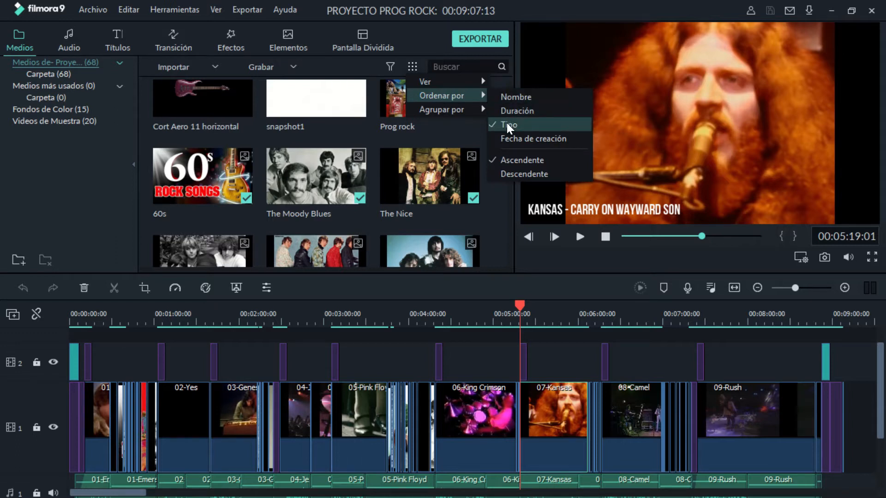
pyautogui.moveTo(475, 110)
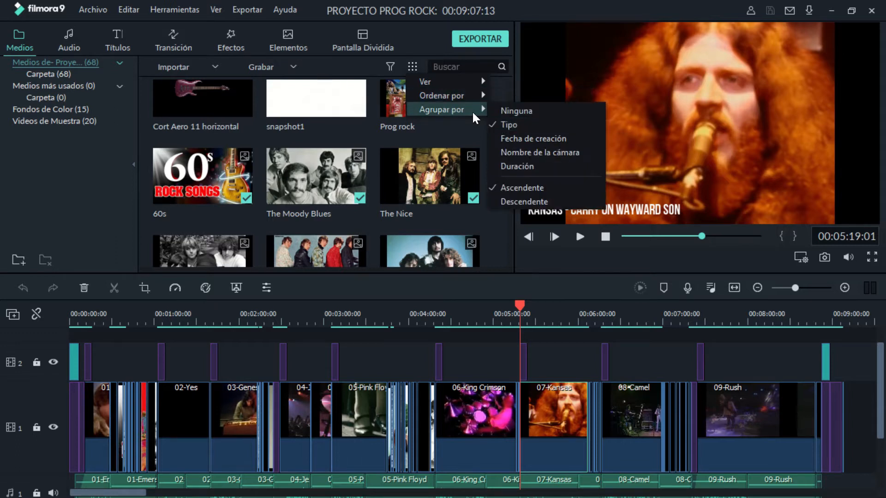
pyautogui.click(497, 230)
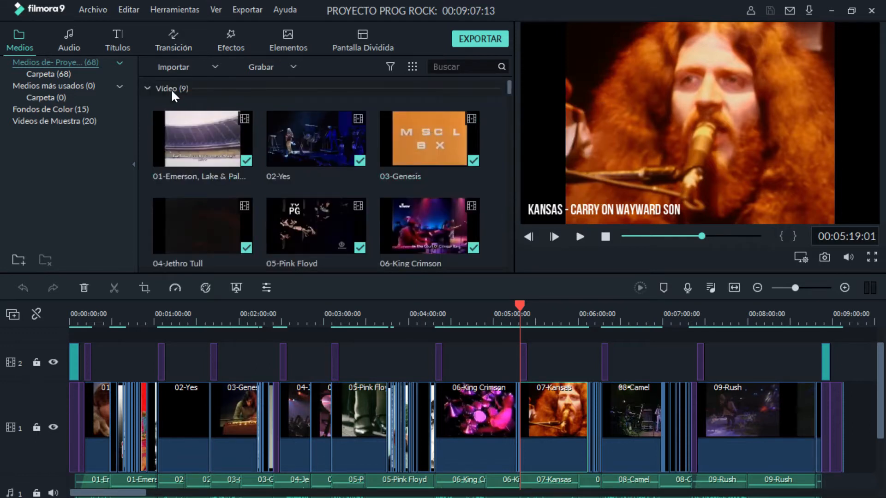
pyautogui.scroll(-5, 498, 157)
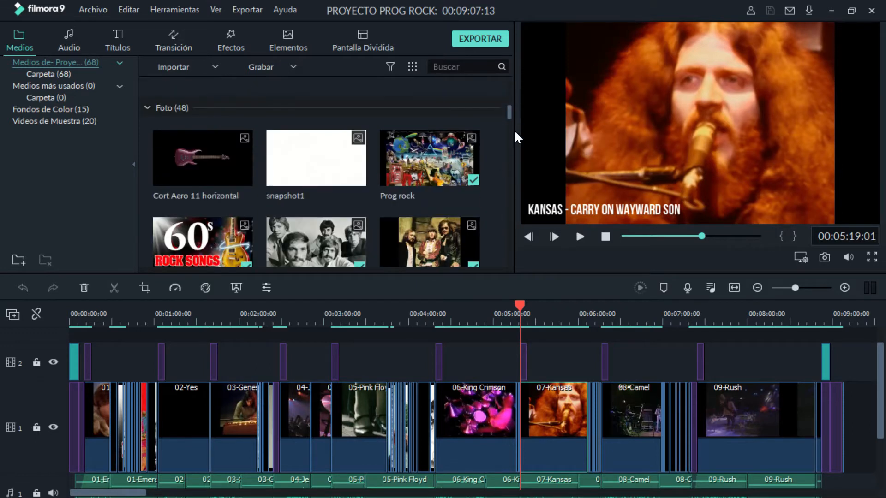
pyautogui.moveTo(510, 113); pyautogui.dragTo(511, 250)
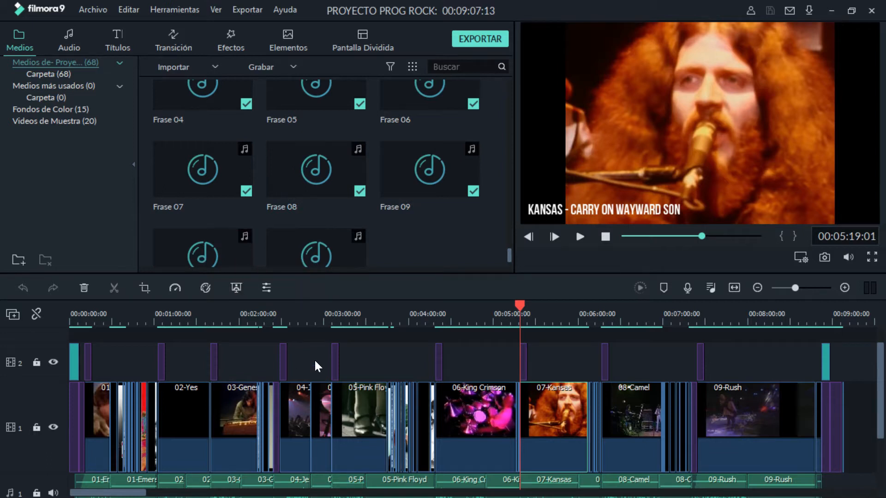
# Move the playhead to about 00:07:06:13 and look over the timeline's video and audio tracks.
pyautogui.scroll(1, 457, 369)
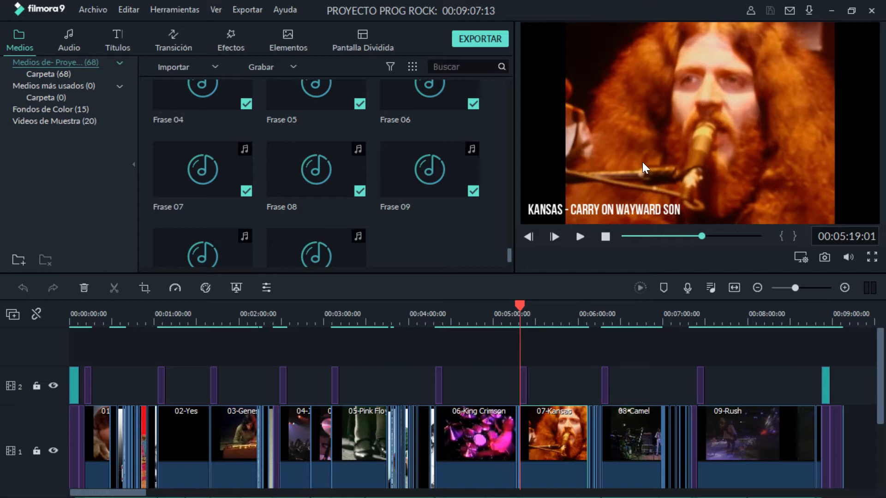
pyautogui.moveTo(520, 304); pyautogui.dragTo(671, 327)
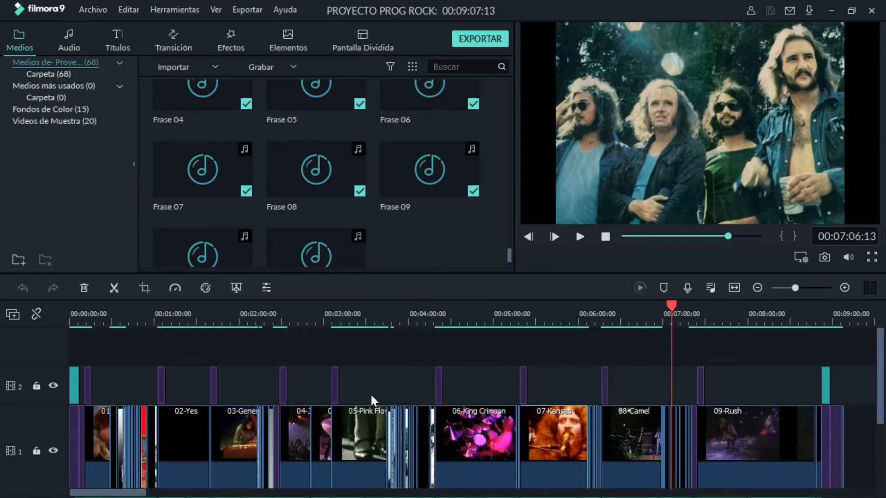
pyautogui.scroll(-2, 241, 394)
pyautogui.scroll(2, 235, 392)
pyautogui.scroll(-3, 880, 374)
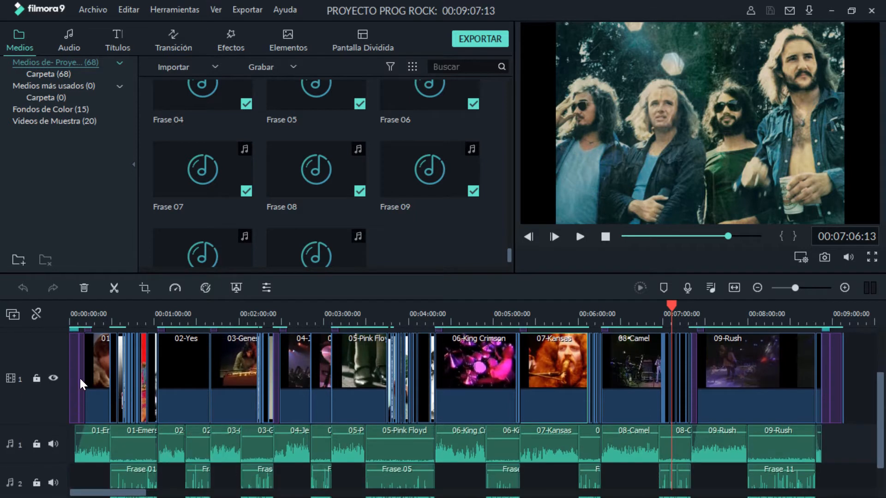
# Enlarge the start of the timeline and select the Intro 3 title, the Agua element and the Intro 11 title in turn.
pyautogui.moveTo(797, 292); pyautogui.dragTo(812, 291)
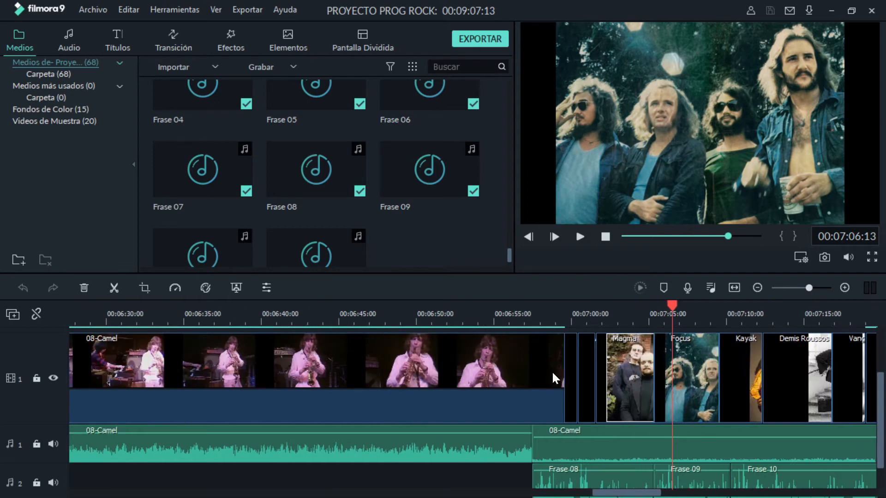
pyautogui.moveTo(641, 493); pyautogui.dragTo(119, 496)
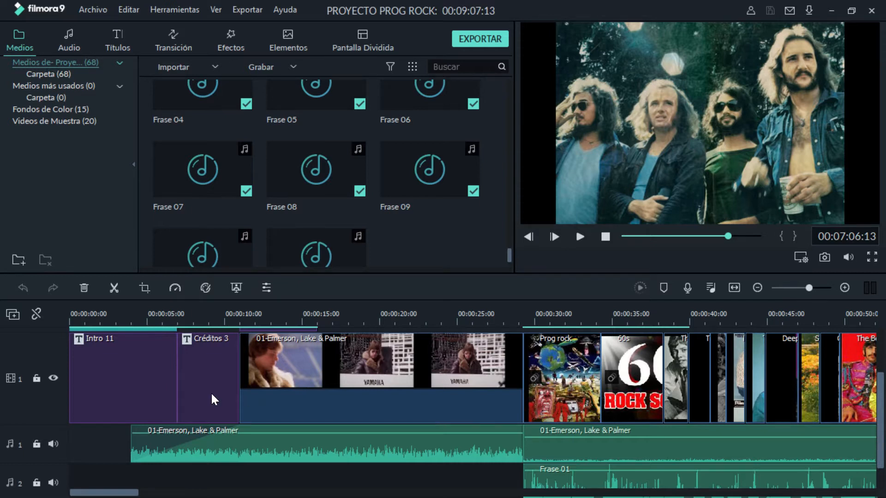
pyautogui.scroll(1, 204, 395)
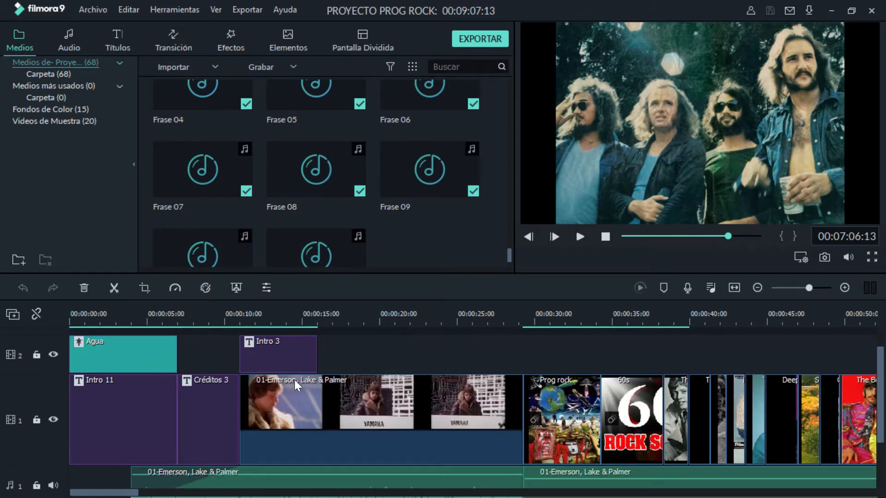
pyautogui.click(258, 345)
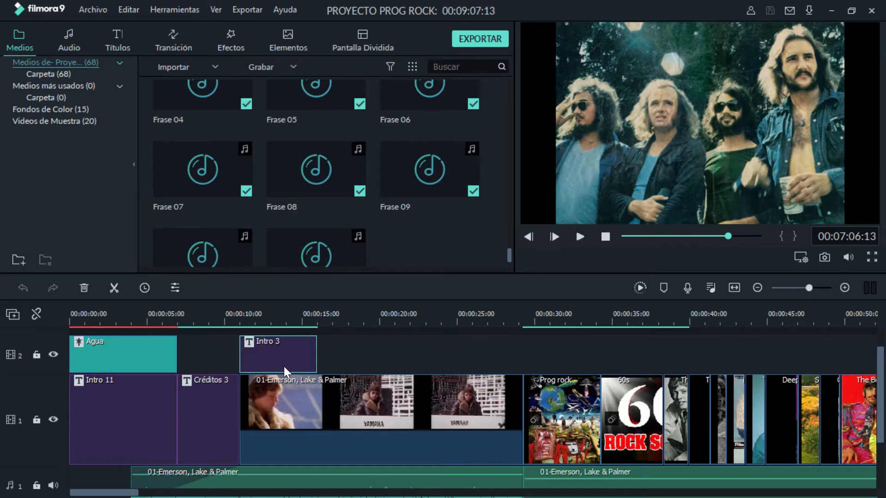
pyautogui.click(145, 347)
pyautogui.click(115, 413)
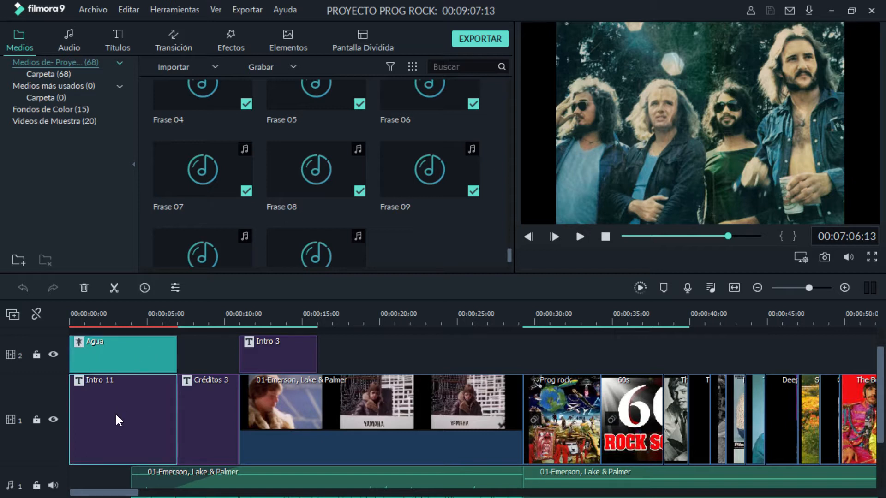
# Clear the clip selection, and examine the titles, videos and two audio tracks along the timeline at close and overview scales.
pyautogui.moveTo(134, 493); pyautogui.dragTo(250, 493)
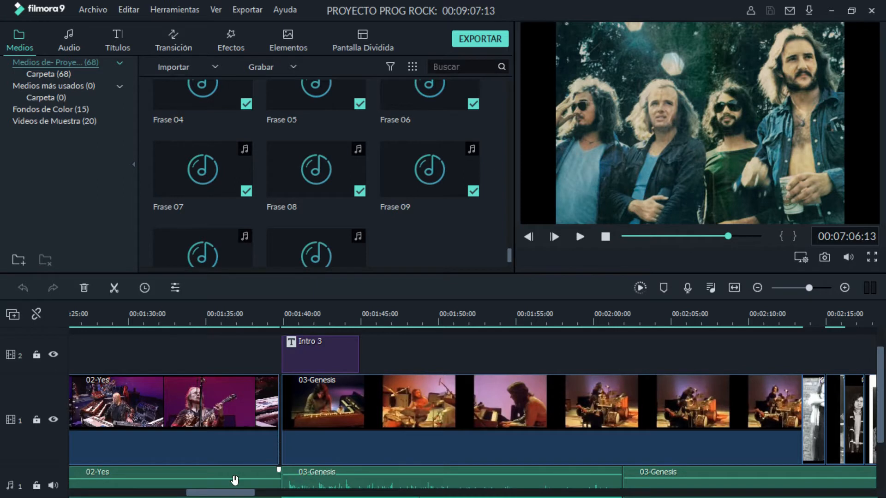
pyautogui.moveTo(232, 494); pyautogui.dragTo(63, 497)
pyautogui.click(94, 478)
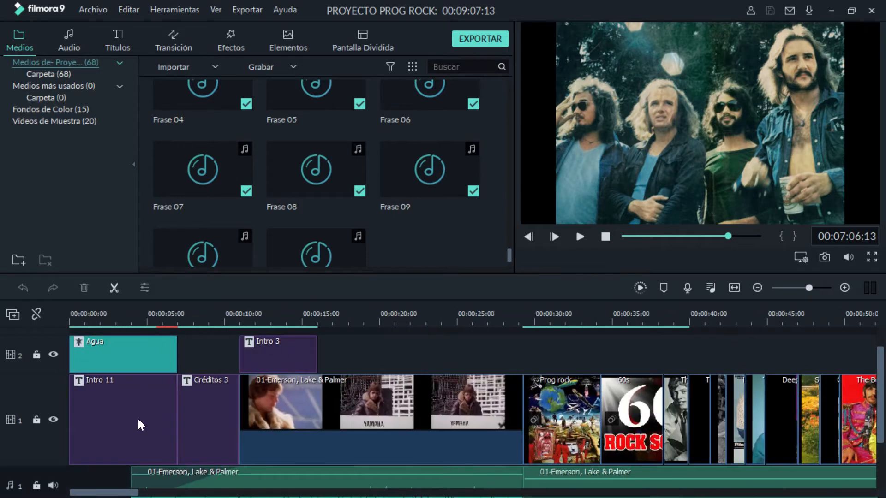
pyautogui.scroll(-2, 153, 418)
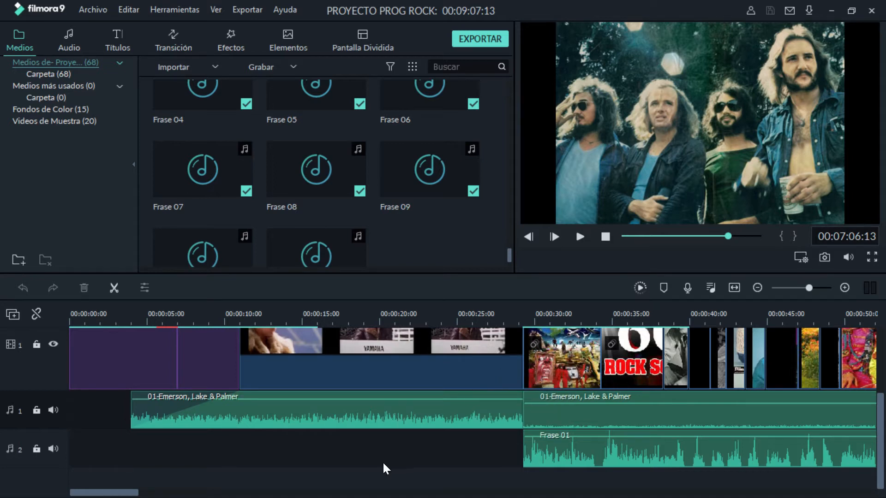
pyautogui.moveTo(127, 494); pyautogui.dragTo(174, 492)
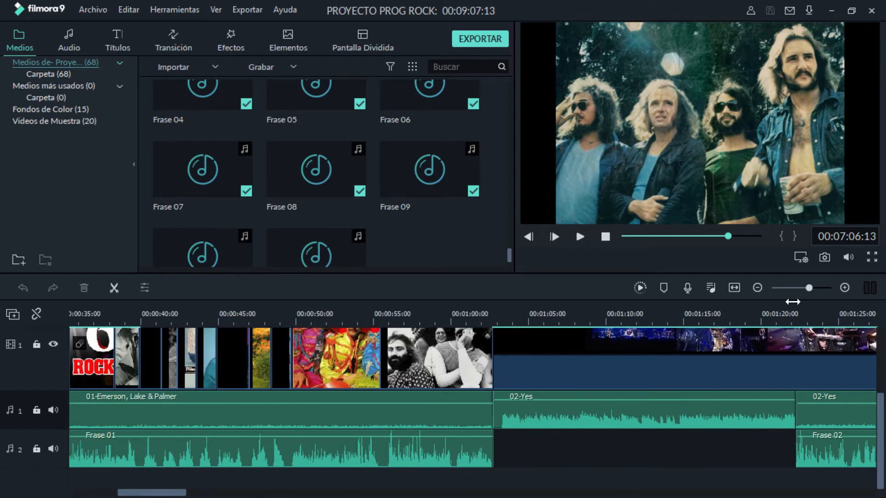
pyautogui.moveTo(810, 284); pyautogui.dragTo(799, 286)
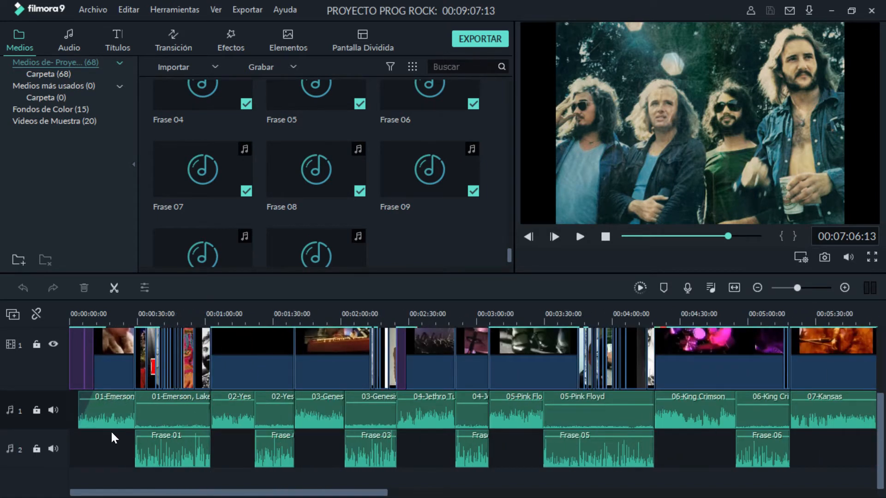
pyautogui.moveTo(879, 412); pyautogui.dragTo(879, 366)
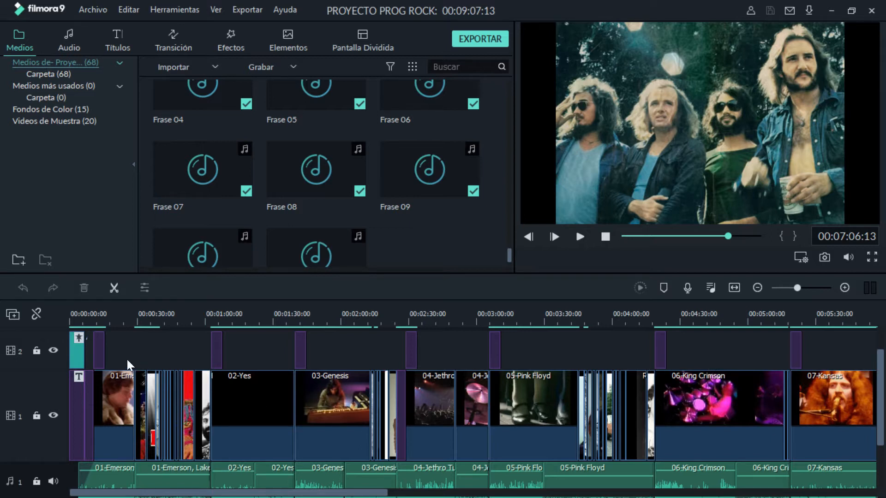
# Select the 02-Yes clip to view its editing tools, and open and close the image settings of the photo at 00:03:57:21.
pyautogui.click(258, 404)
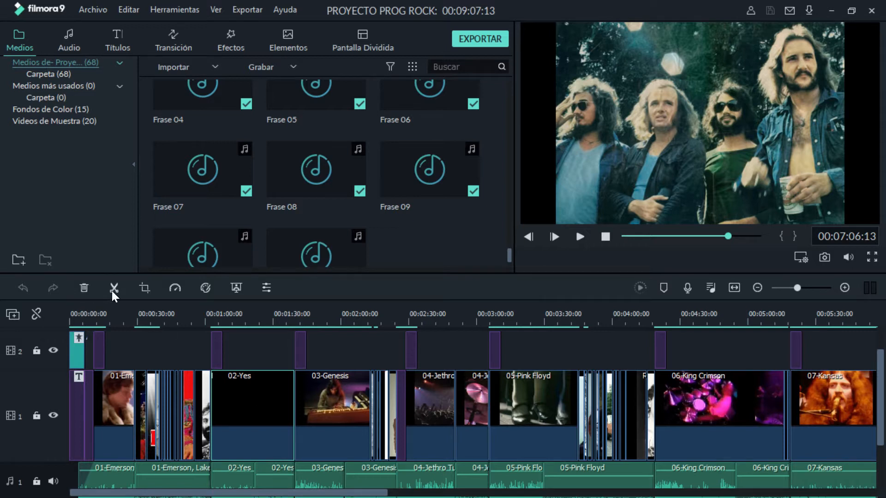
pyautogui.moveTo(362, 495); pyautogui.dragTo(353, 493)
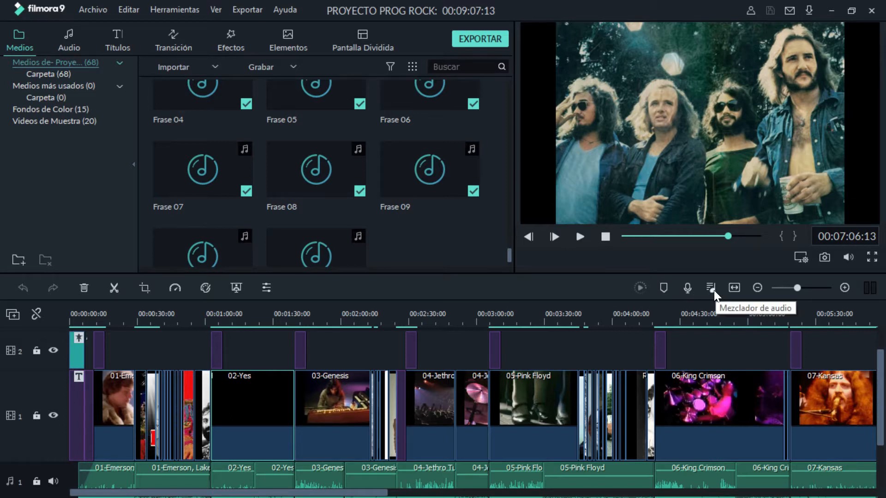
pyautogui.click(608, 394)
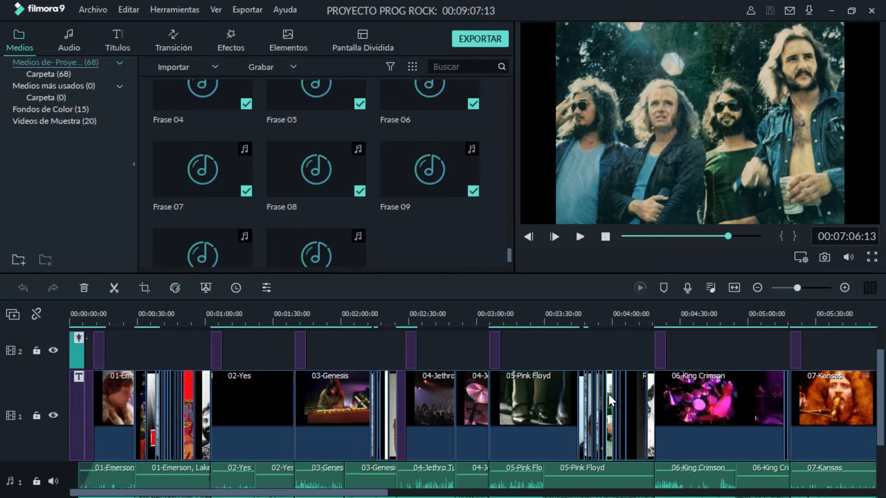
pyautogui.doubleClick(608, 395)
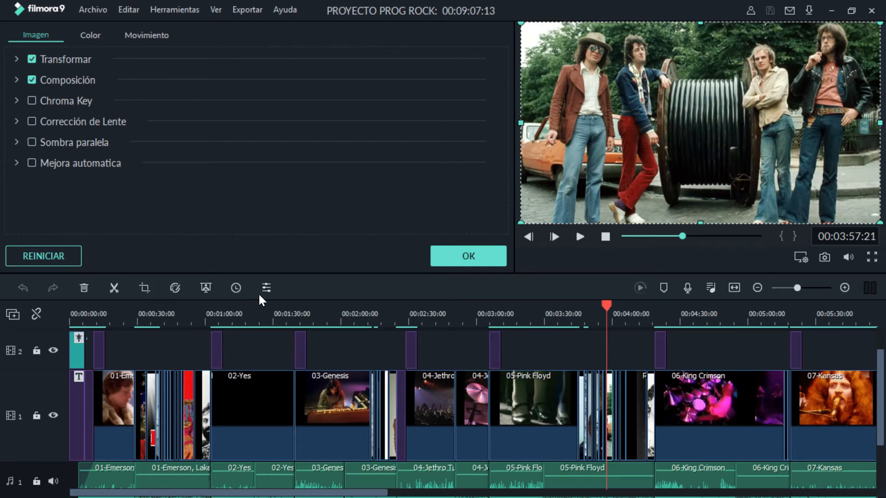
pyautogui.click(467, 258)
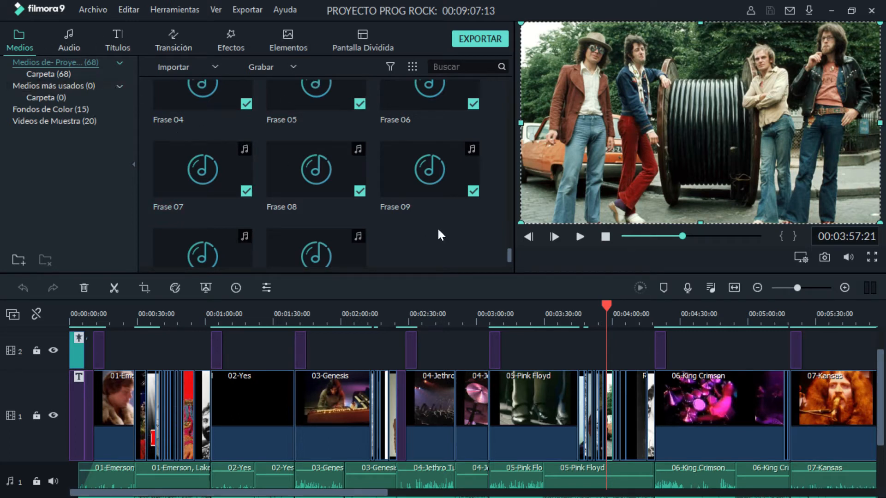
# Play the project preview from 00:03:57:21 for a few seconds and stop the playback.
pyautogui.scroll(15, 506, 260)
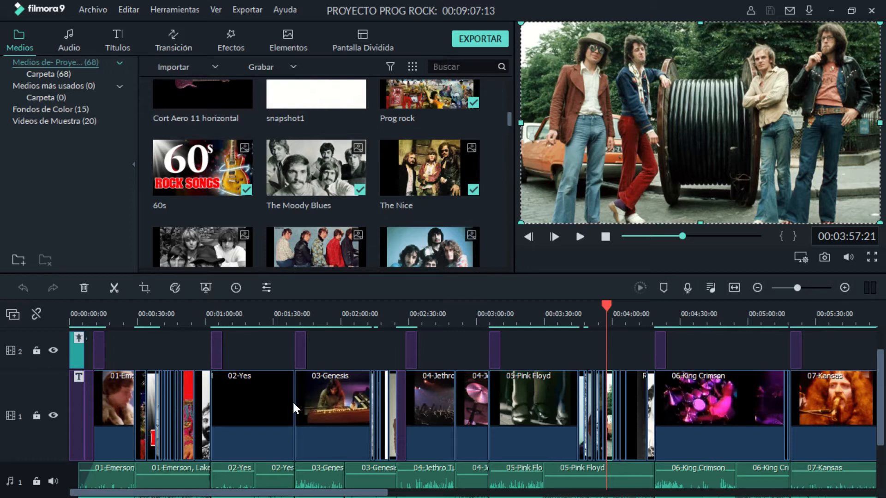
pyautogui.scroll(-1, 359, 386)
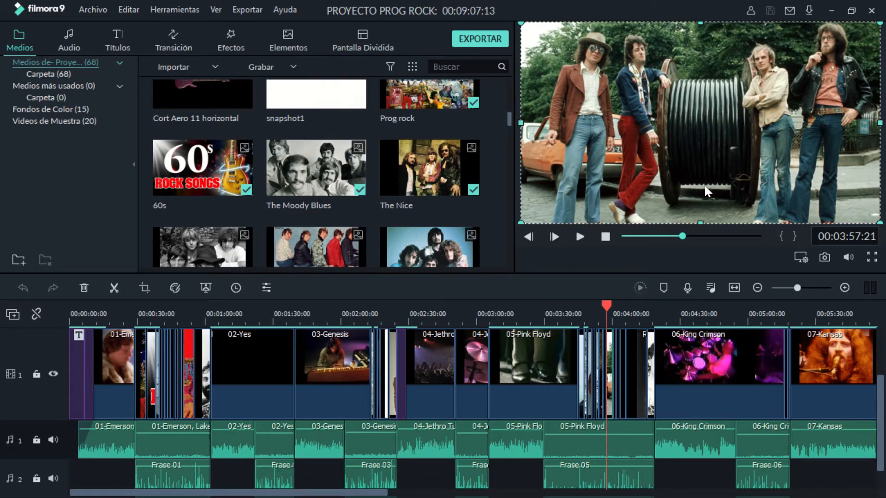
pyautogui.click(580, 237)
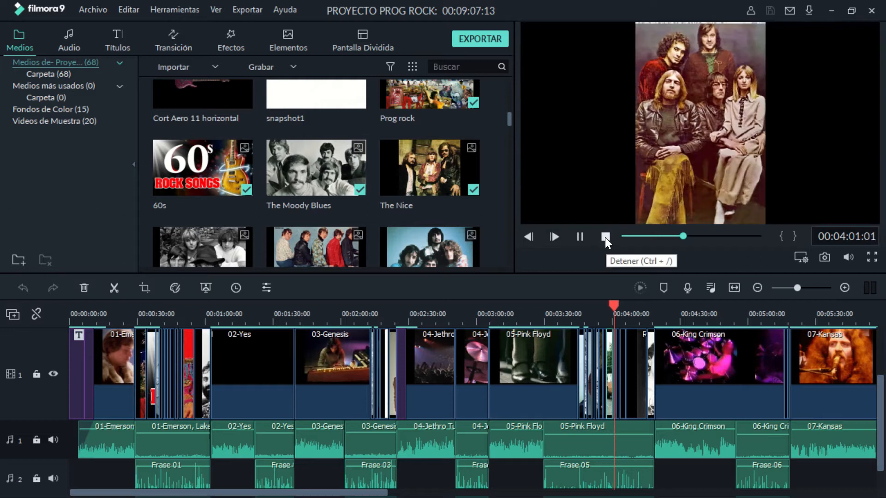
pyautogui.click(605, 237)
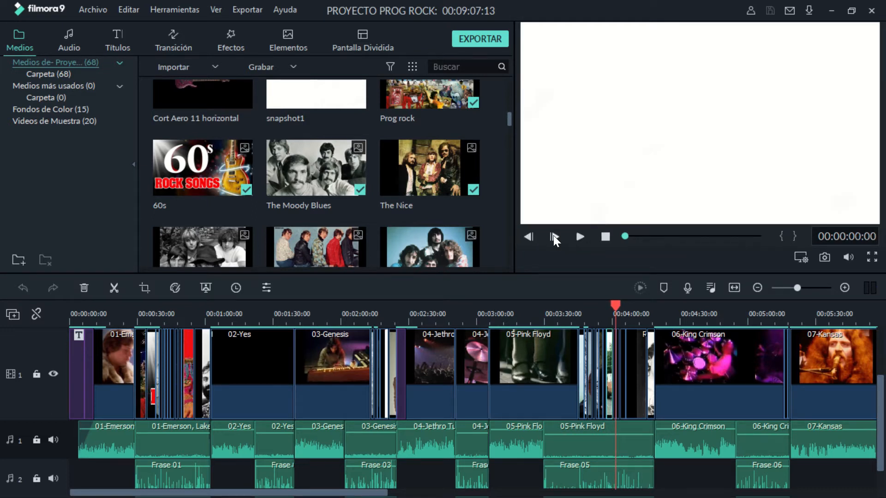
# Move the playhead into the 07-Kansas clip at 00:05:30:22 and advance the preview frame by frame to 00:05:31:11.
pyautogui.moveTo(616, 301); pyautogui.dragTo(818, 315)
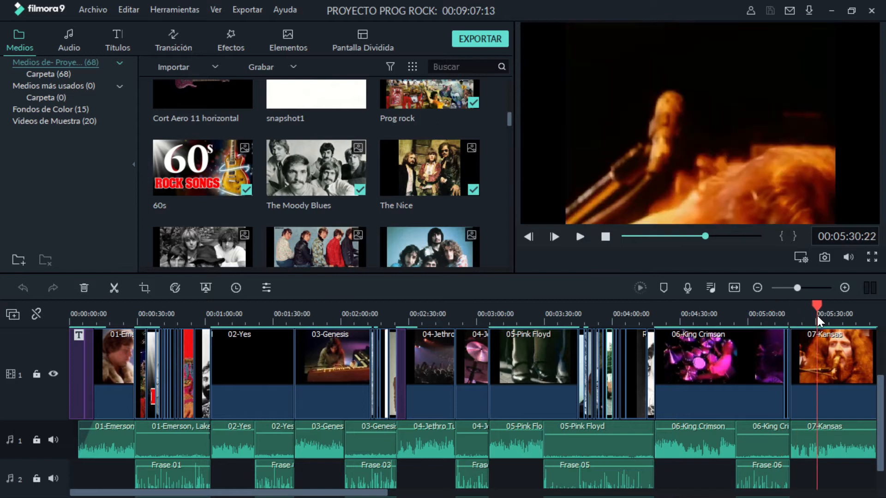
pyautogui.click(554, 237)
pyautogui.click(554, 237)
pyautogui.click(554, 237)
pyautogui.click(554, 237)
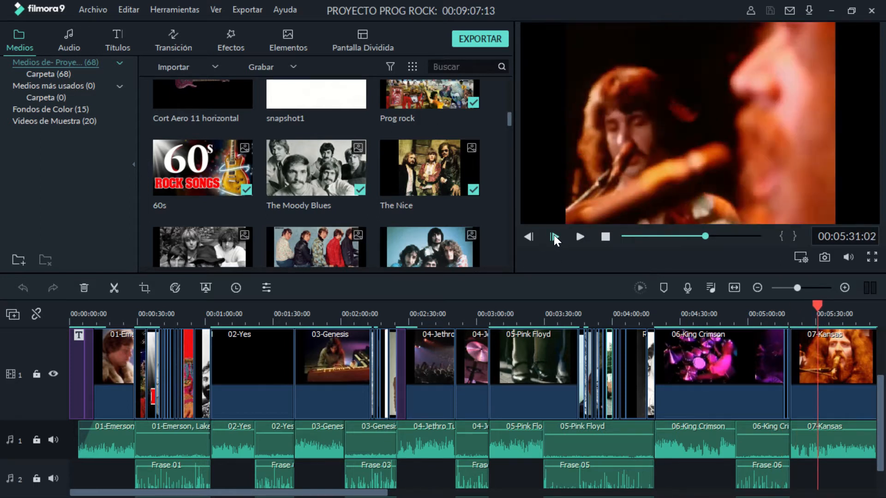
pyautogui.click(555, 237)
pyautogui.click(554, 237)
pyautogui.click(555, 237)
pyautogui.click(554, 236)
pyautogui.click(554, 237)
pyautogui.click(555, 237)
pyautogui.click(554, 237)
pyautogui.click(554, 237)
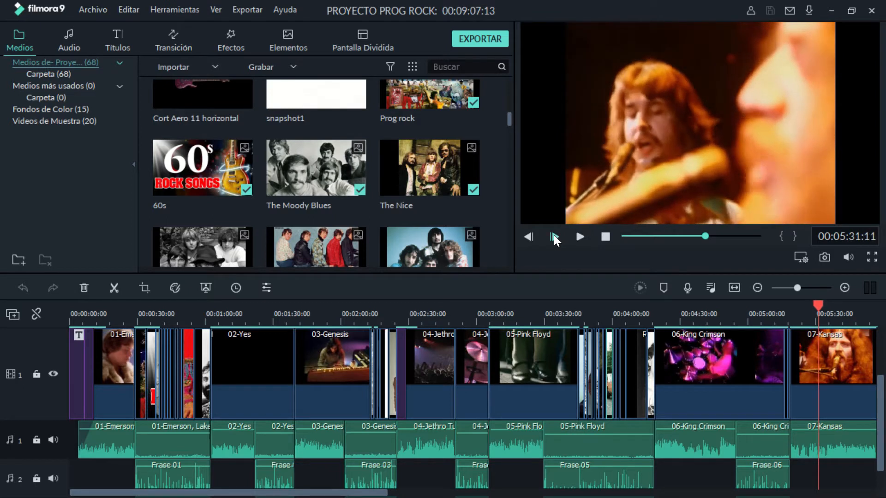
# Continue advancing the preview frame by frame through the 07-Kansas clip to 00:05:31:18.
pyautogui.click(554, 237)
pyautogui.click(554, 237)
pyautogui.click(554, 237)
pyautogui.click(554, 237)
pyautogui.click(554, 237)
pyautogui.click(556, 238)
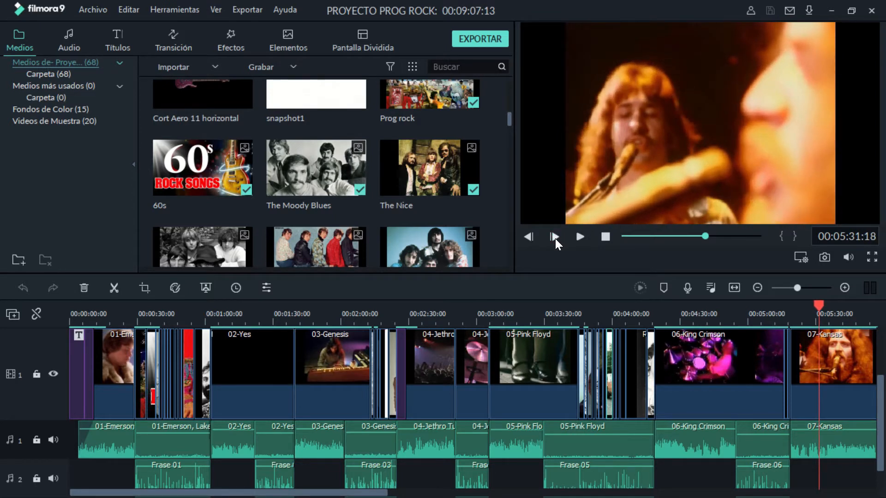
# Scrub back and forth through the project in both the preview and the timeline, ending at 00:02:51:02 in the 04-Jethro Tull footage.
pyautogui.moveTo(704, 235); pyautogui.dragTo(676, 238)
pyautogui.moveTo(560, 302); pyautogui.dragTo(382, 308)
pyautogui.click(668, 236)
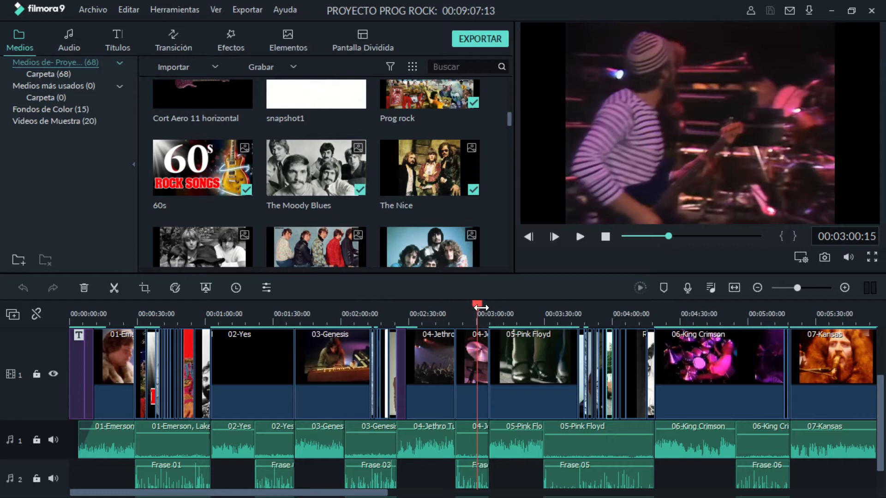
pyautogui.moveTo(478, 305); pyautogui.dragTo(404, 314)
pyautogui.moveTo(657, 234)
pyautogui.mouseDown()
pyautogui.moveTo(648, 237)
pyautogui.moveTo(667, 237)
pyautogui.mouseUp()
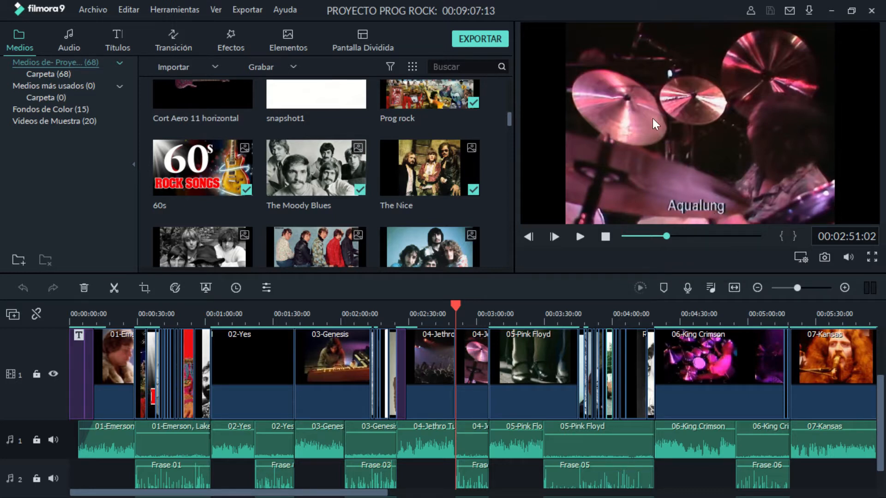
# Capture a snapshot of the frame at 00:02:51:02, find it in the project media, and delete it from the library.
pyautogui.click(824, 257)
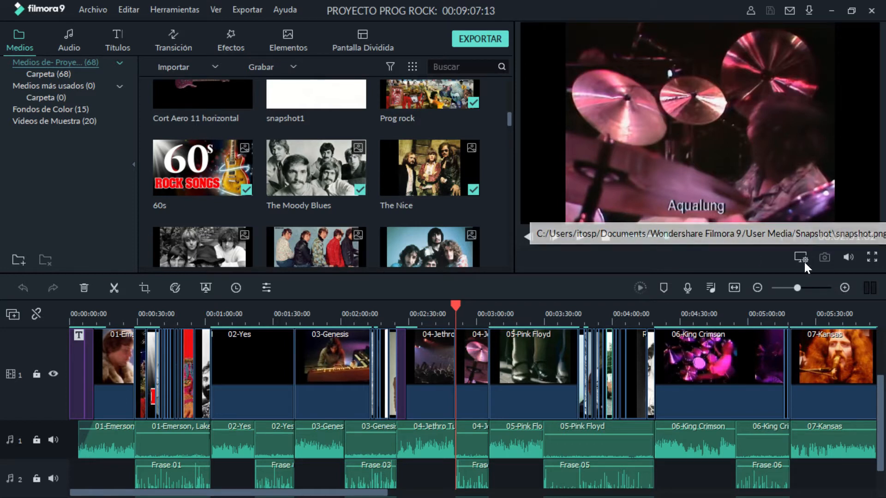
pyautogui.moveTo(508, 115); pyautogui.dragTo(514, 229)
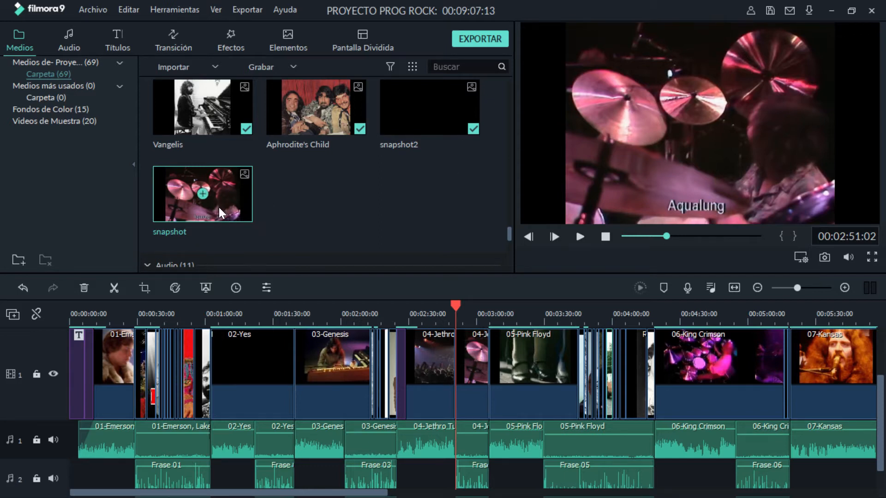
pyautogui.press('Delete')
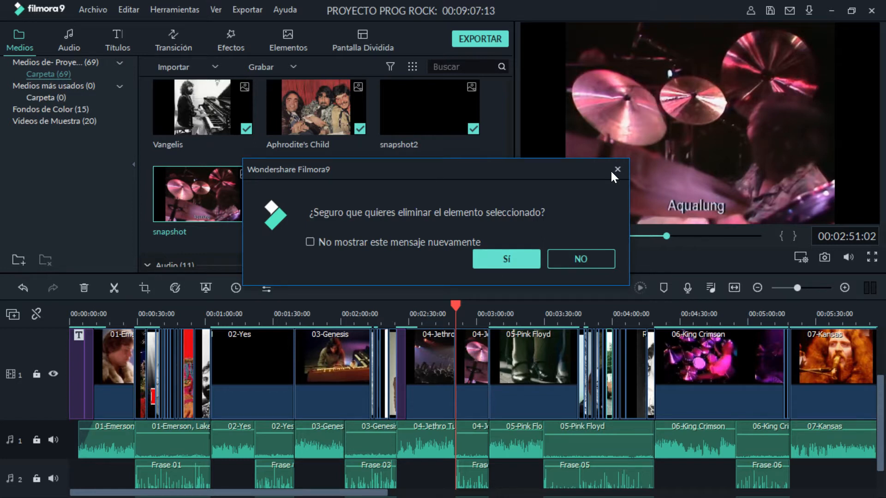
pyautogui.click(504, 266)
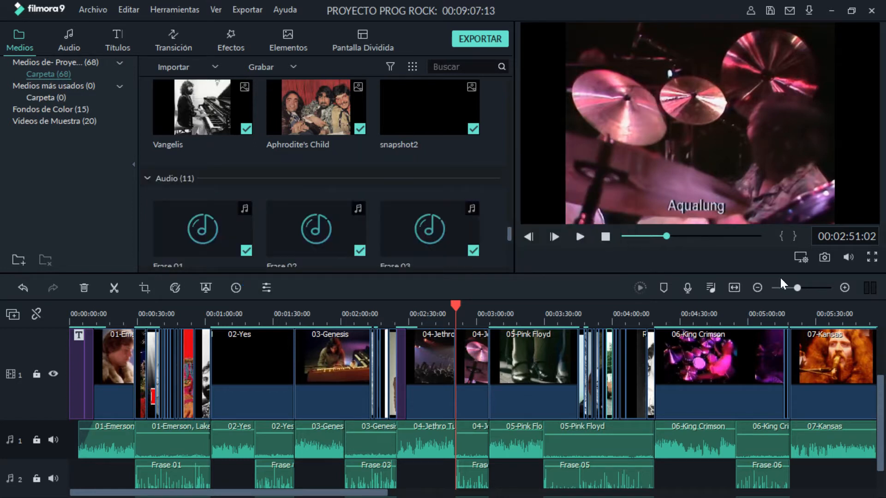
# Play the project in full-screen preview, jump ahead to several moments including 00:05:56:05, stop the playback and return to the editor.
pyautogui.click(871, 257)
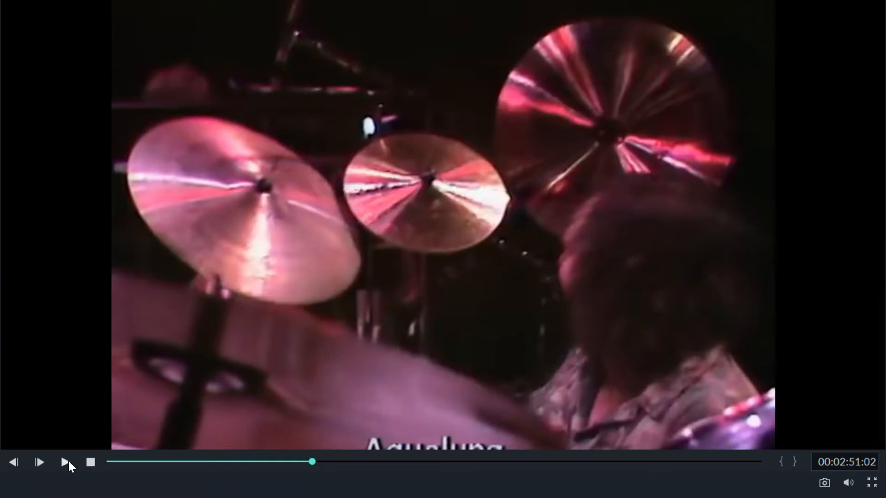
pyautogui.click(66, 462)
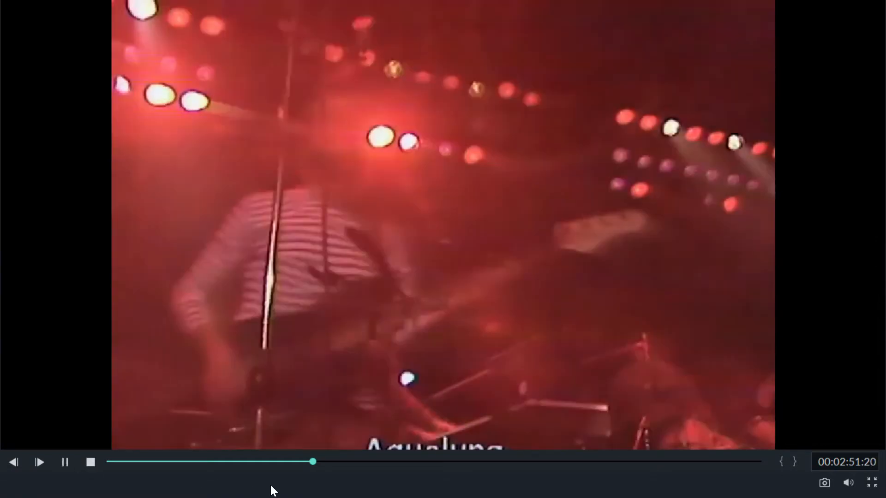
pyautogui.click(382, 463)
pyautogui.click(444, 463)
pyautogui.click(531, 464)
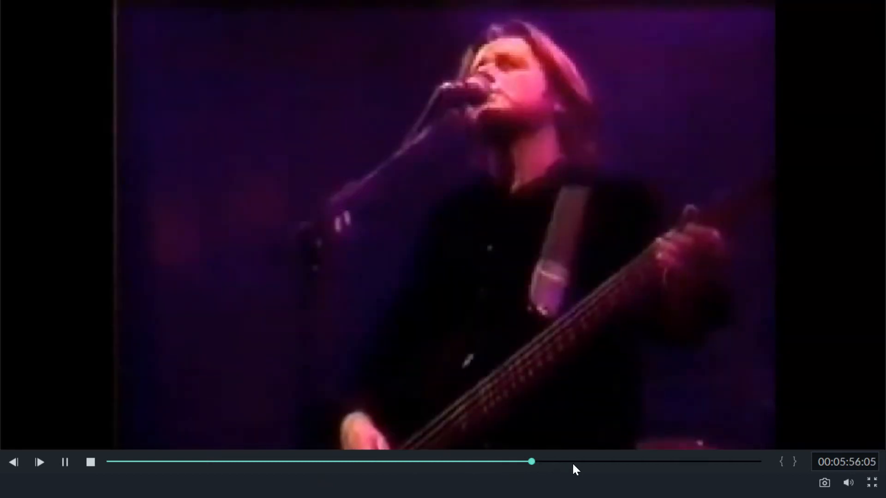
pyautogui.click(605, 463)
pyautogui.click(90, 463)
pyautogui.click(90, 463)
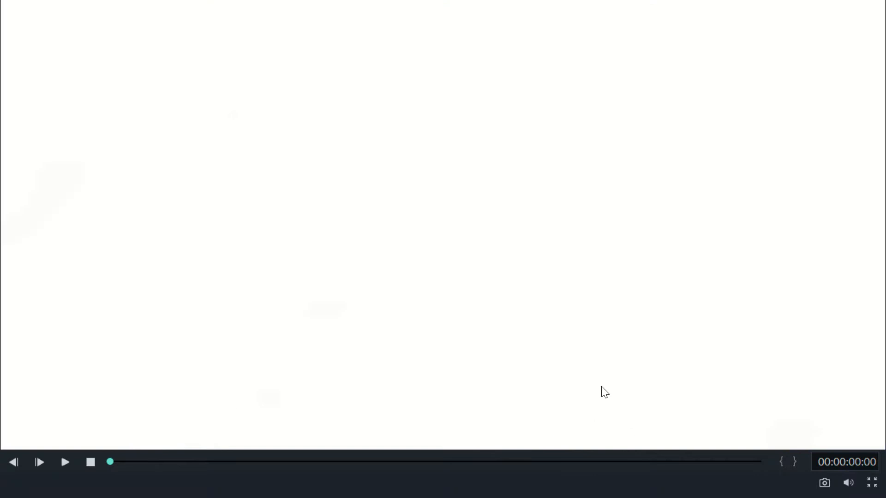
pyautogui.press('Escape')
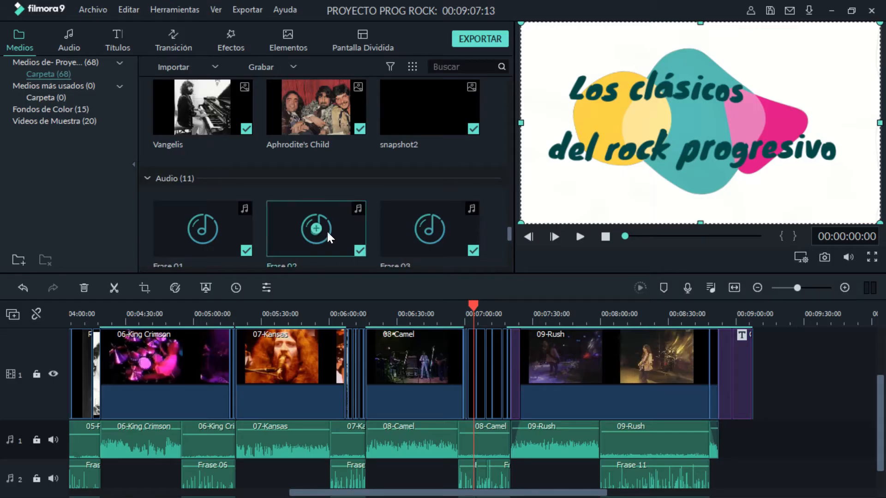
# Create a new 16:9 (Panorámica) project without saving the changes to the current one.
pyautogui.click(99, 11)
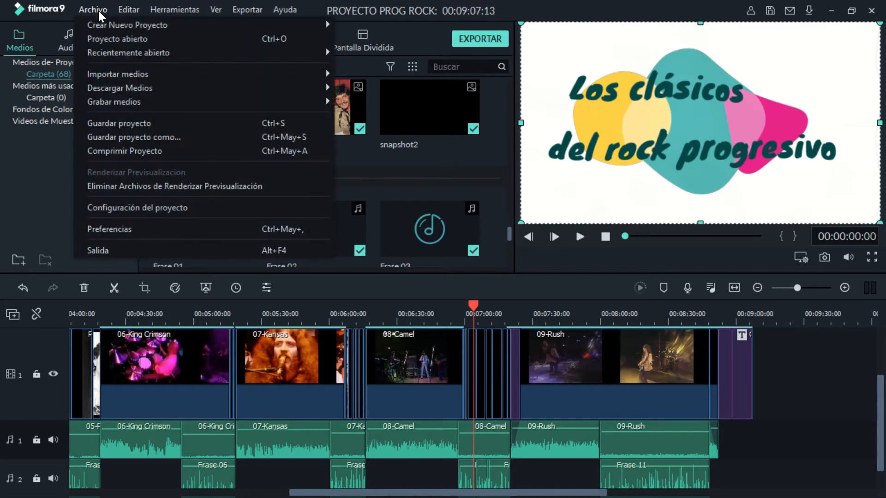
pyautogui.moveTo(125, 26)
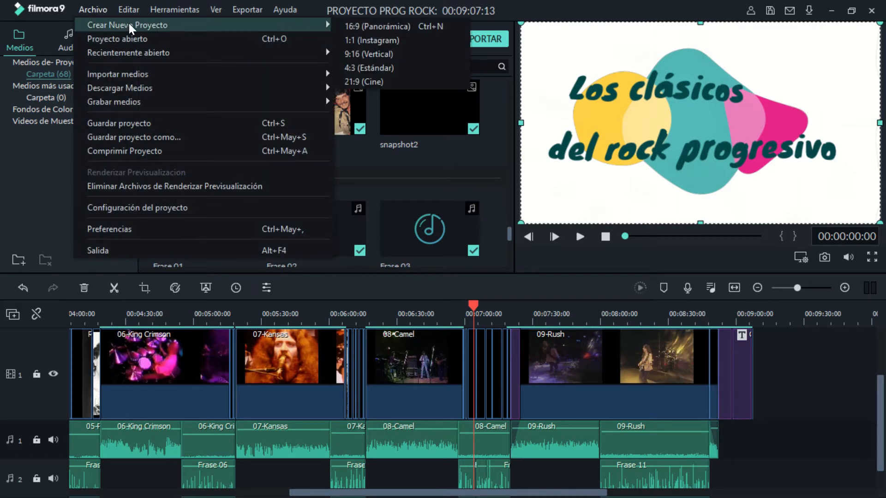
pyautogui.click(358, 26)
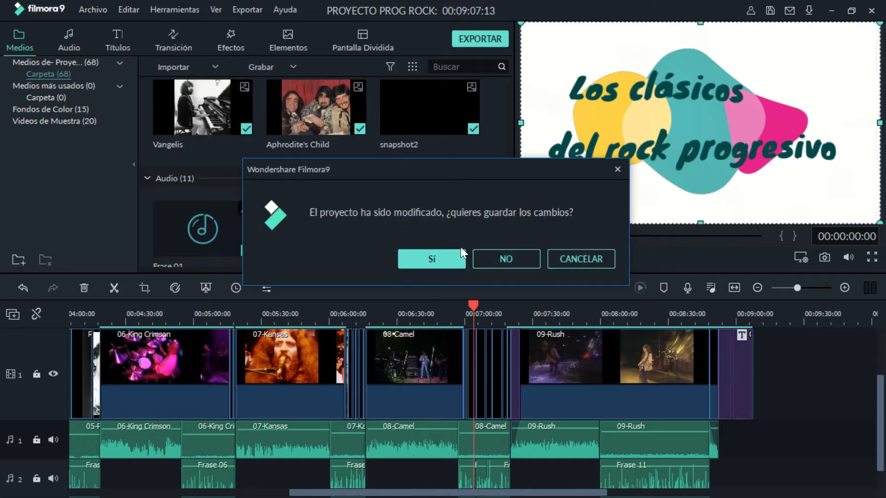
pyautogui.click(507, 255)
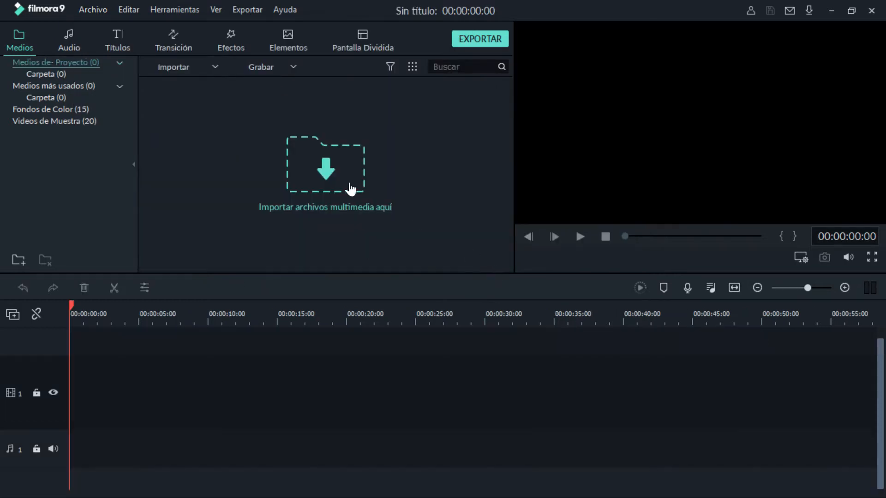
# Import the 07-Kansas video from the Vídeo folder inside FILMORA into the new project's media.
pyautogui.click(437, 156)
pyautogui.rightClick(438, 156)
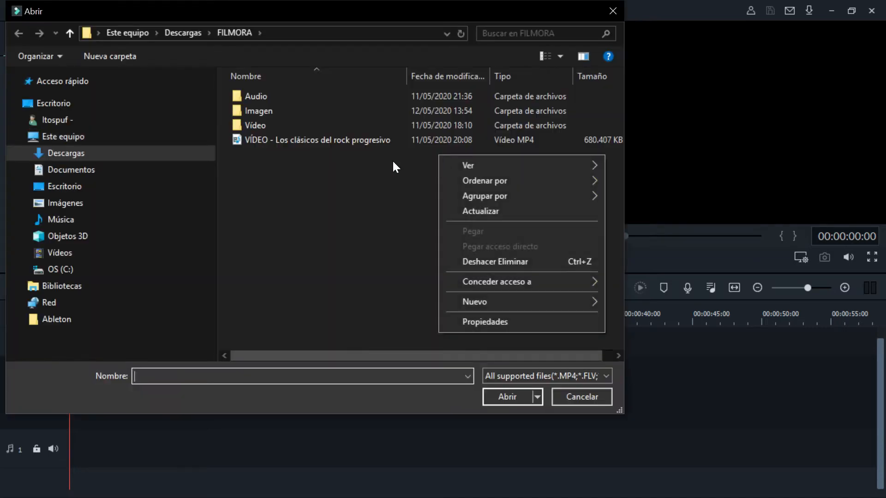
pyautogui.click(254, 126)
pyautogui.doubleClick(253, 126)
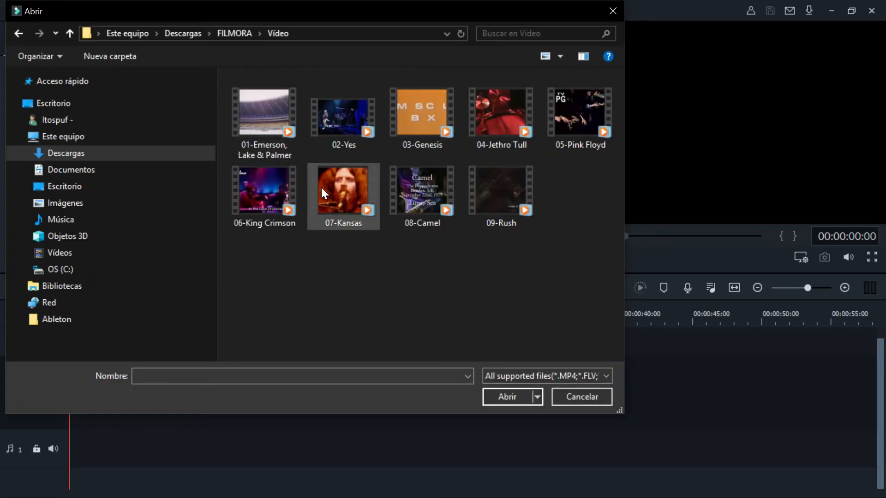
pyautogui.click(341, 208)
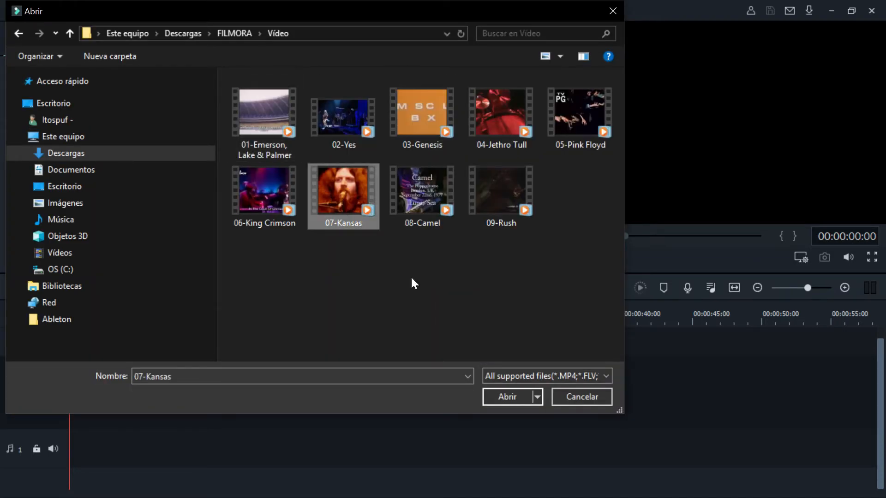
pyautogui.click(505, 401)
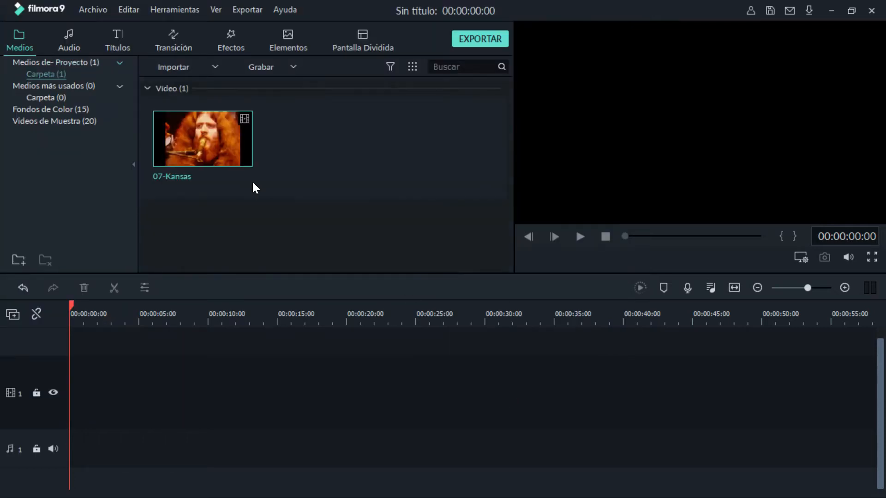
# Place the 07-Kansas clip at the start of video track 1 keeping the project settings, and start and cancel a preview render.
pyautogui.moveTo(229, 138); pyautogui.dragTo(85, 379)
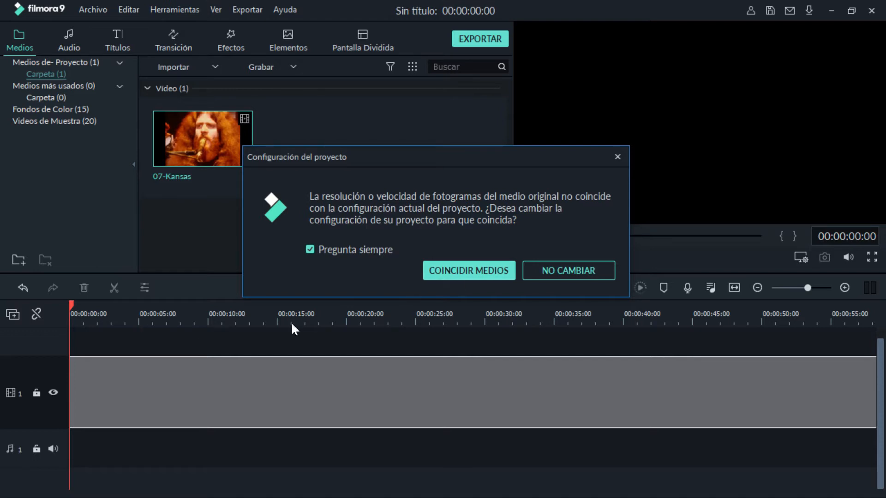
pyautogui.click(547, 267)
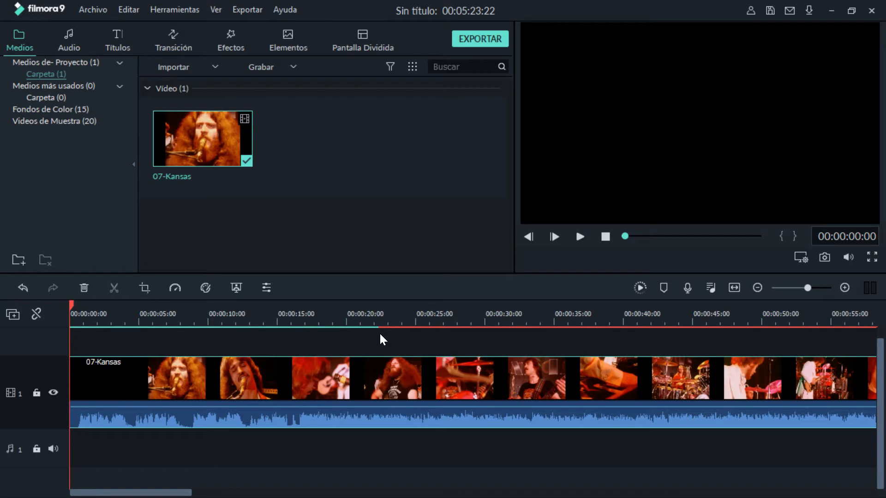
pyautogui.click(641, 288)
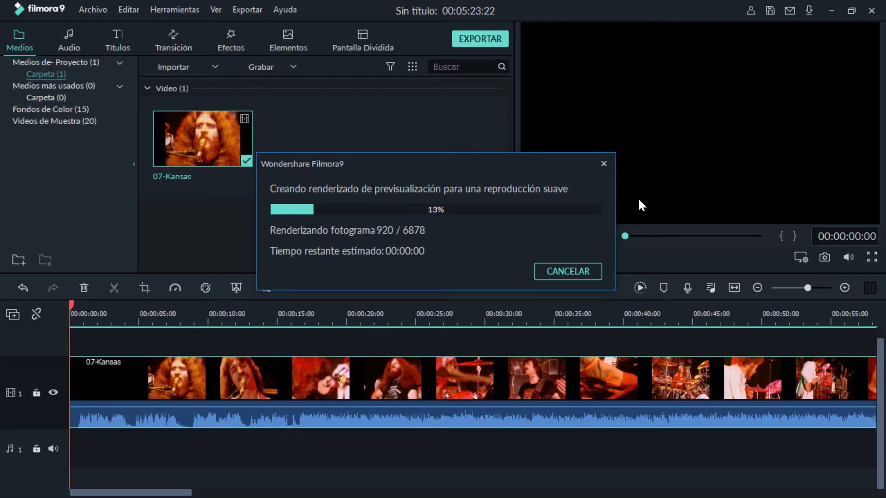
pyautogui.click(568, 278)
# Reopen the recent project PROYECTO PROG ROCK.wfp, discarding the untitled project's changes and declining the automatic backup copy.
pyautogui.click(92, 9)
pyautogui.moveTo(113, 31)
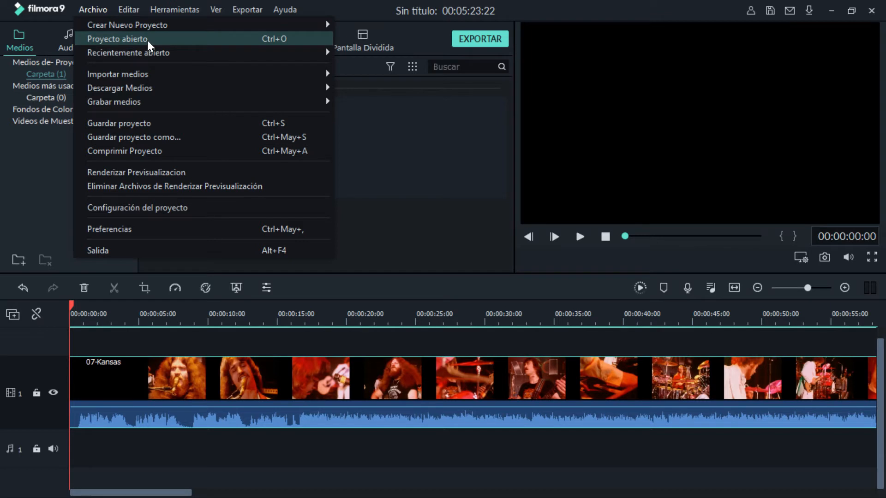
pyautogui.moveTo(169, 55)
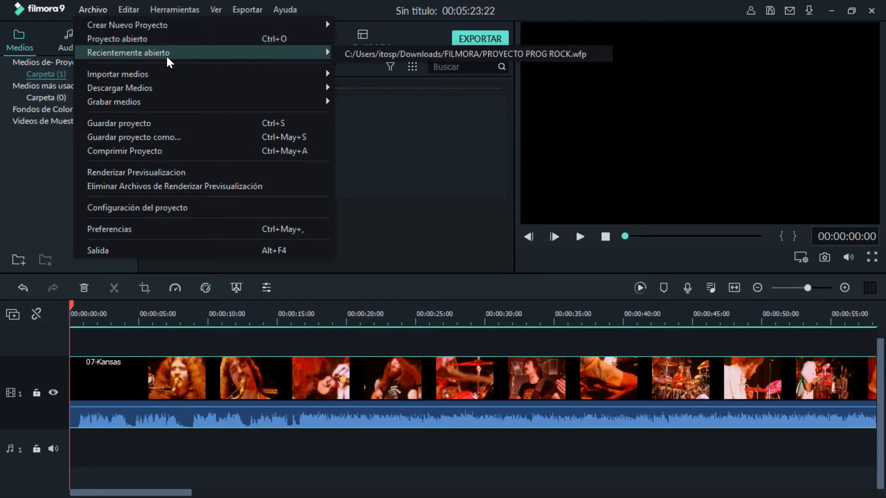
pyautogui.click(356, 54)
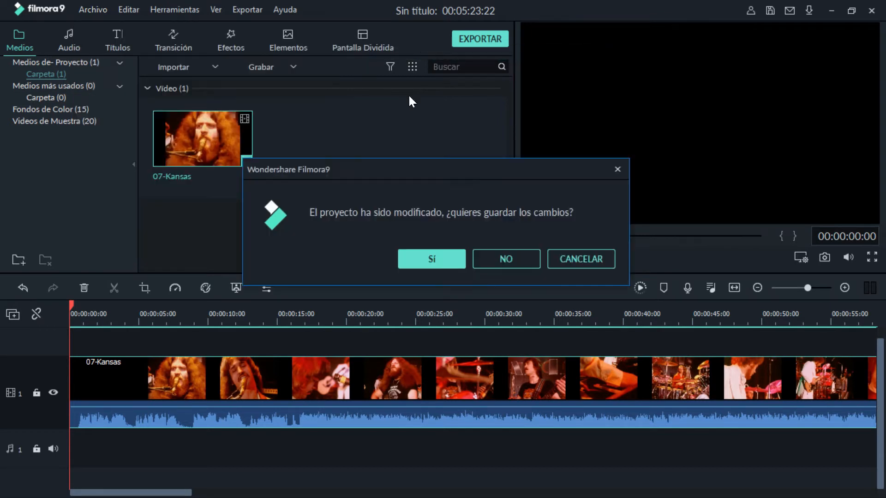
pyautogui.click(496, 258)
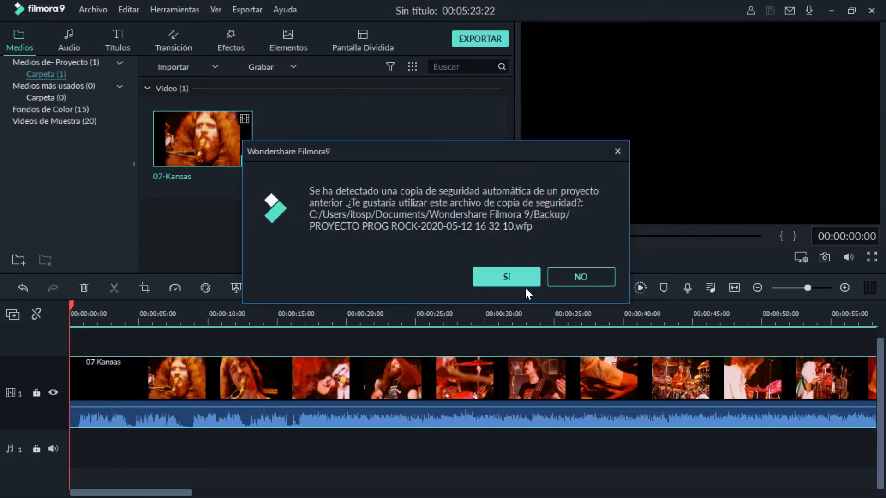
pyautogui.click(565, 279)
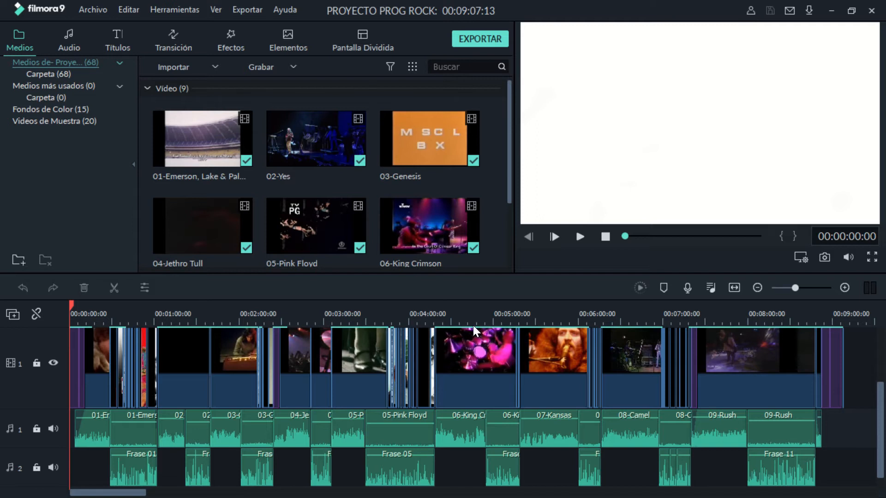
# Add the full 06-King Crimson video to video track 1 beyond the closing title, and shift it to start at about 00:10:09.
pyautogui.moveTo(333, 224)
pyautogui.moveTo(122, 493); pyautogui.dragTo(642, 492)
pyautogui.moveTo(462, 238)
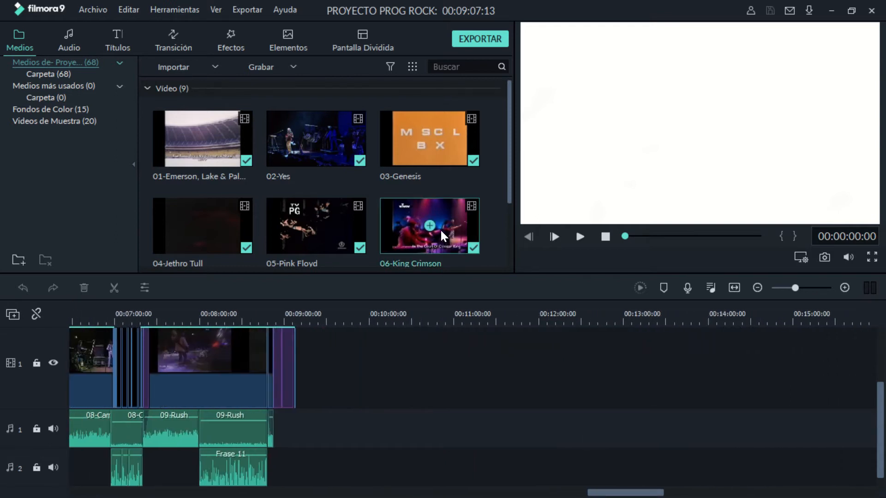
pyautogui.moveTo(450, 223); pyautogui.dragTo(348, 365)
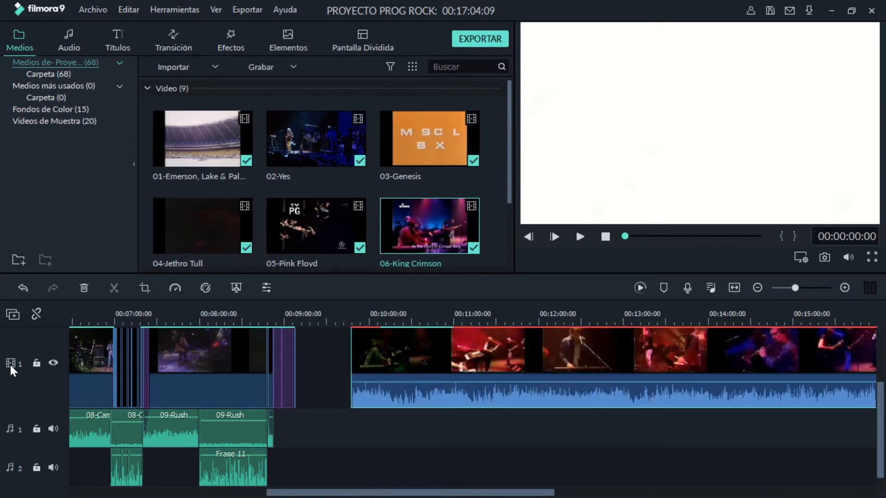
pyautogui.scroll(2, 373, 373)
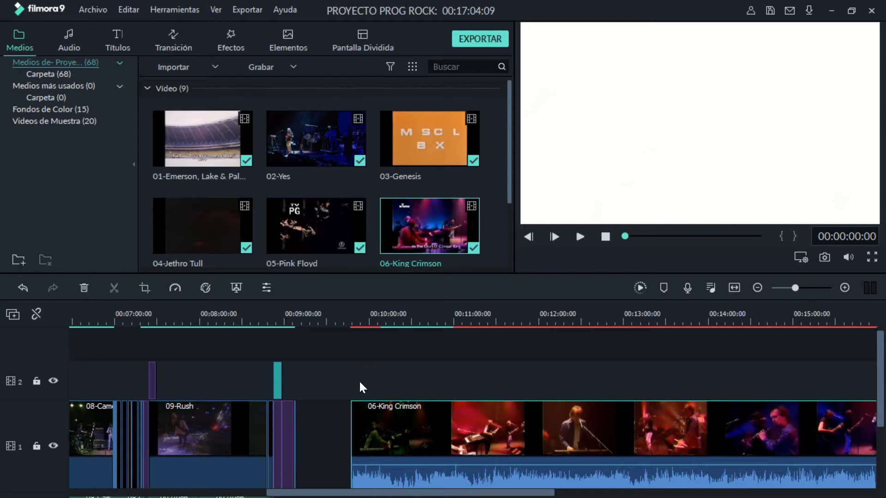
pyautogui.scroll(-2, 415, 375)
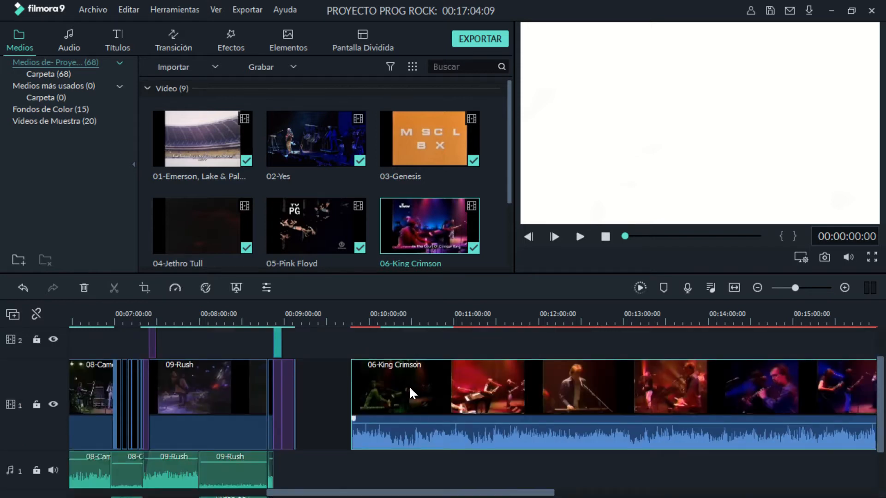
pyautogui.moveTo(416, 389); pyautogui.dragTo(442, 396)
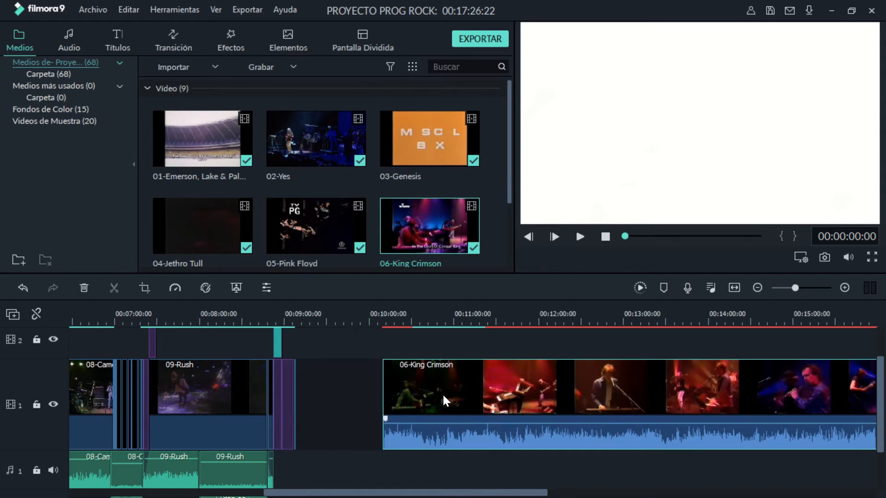
# Move the playhead from the project's start to just past the closing title, at 00:09:10:23.
pyautogui.moveTo(390, 492); pyautogui.dragTo(196, 492)
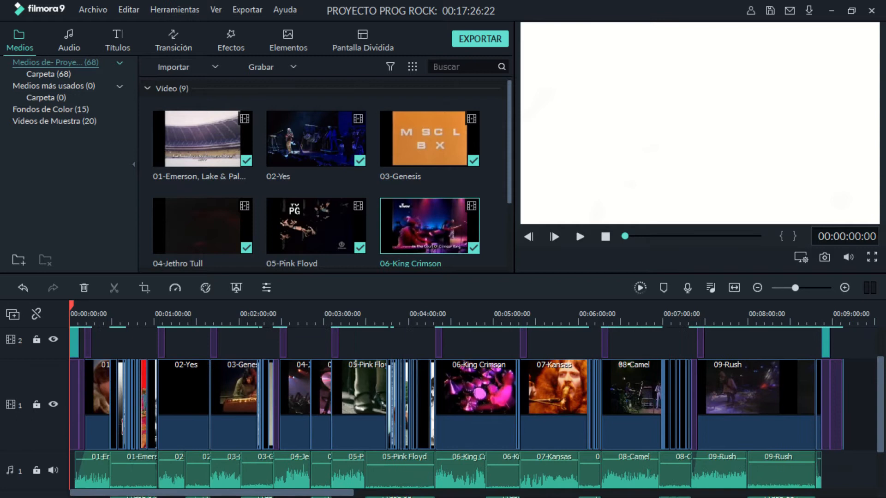
pyautogui.moveTo(70, 306); pyautogui.dragTo(848, 308)
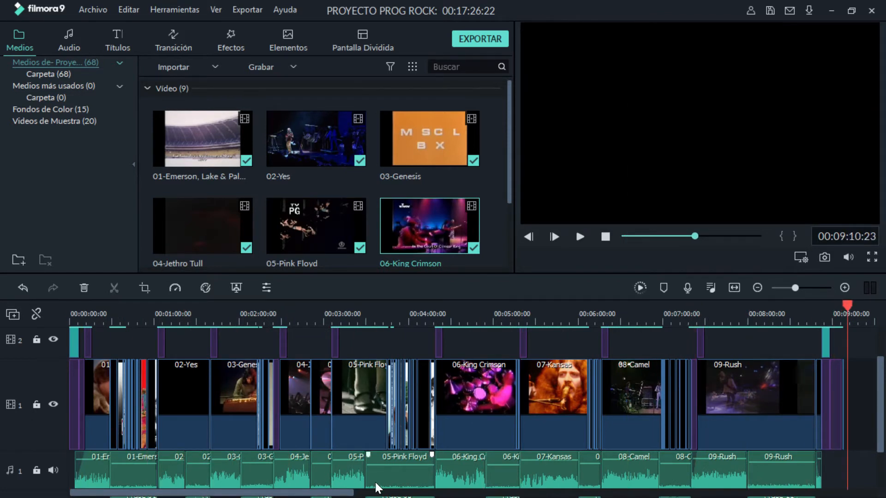
# Move the playhead to 00:09:57:21 and shift the 06-King Crimson clip on video track 1 to start there.
pyautogui.moveTo(323, 493); pyautogui.dragTo(474, 493)
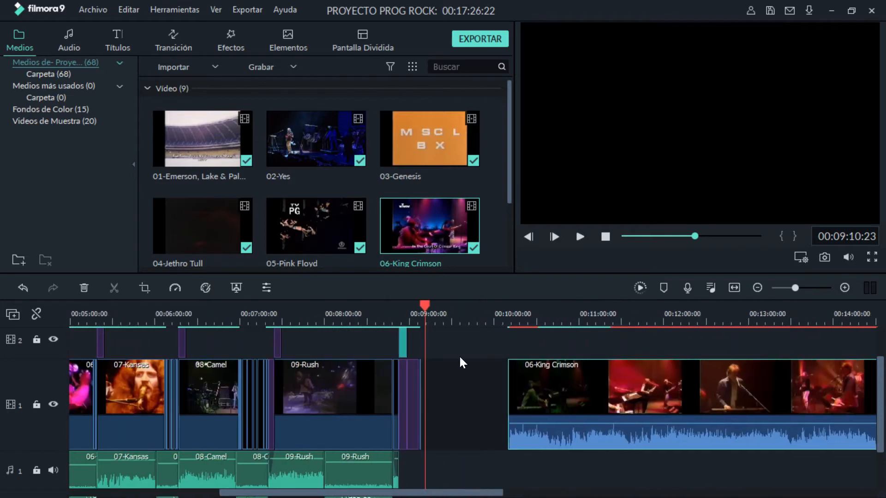
pyautogui.moveTo(426, 302); pyautogui.dragTo(491, 308)
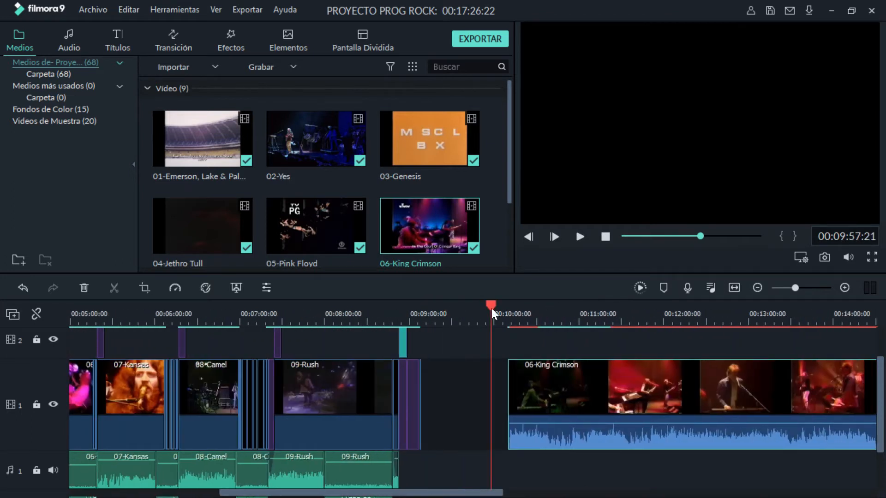
pyautogui.click(846, 287)
pyautogui.moveTo(663, 395); pyautogui.dragTo(561, 395)
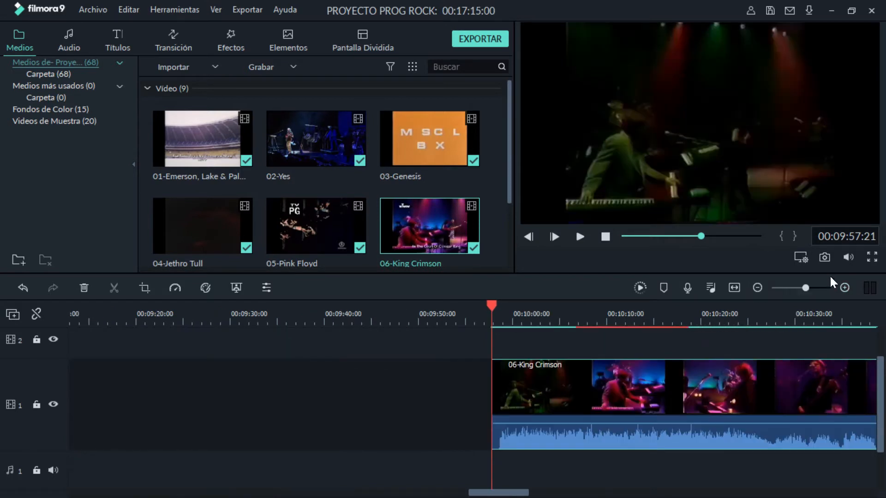
# Examine the start of the 06-King Crimson clip at frame level, then return to an overview of the whole timeline.
pyautogui.click(844, 287)
pyautogui.click(844, 287)
pyautogui.click(844, 287)
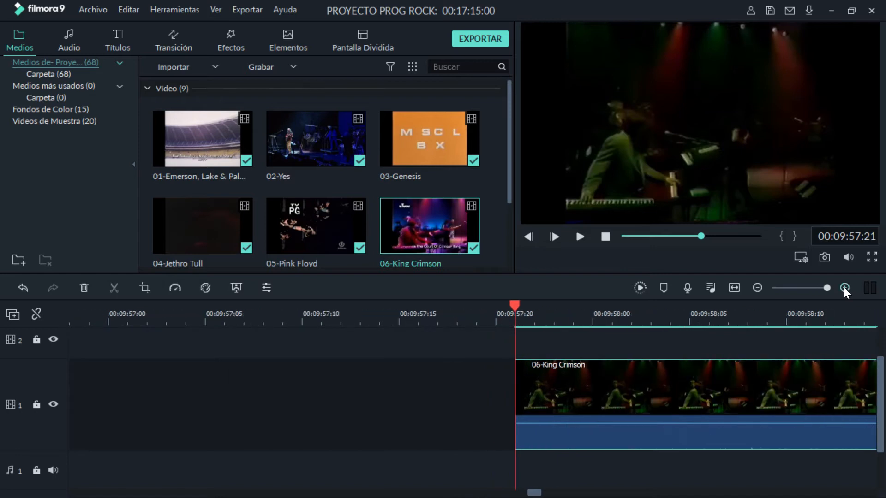
pyautogui.click(844, 288)
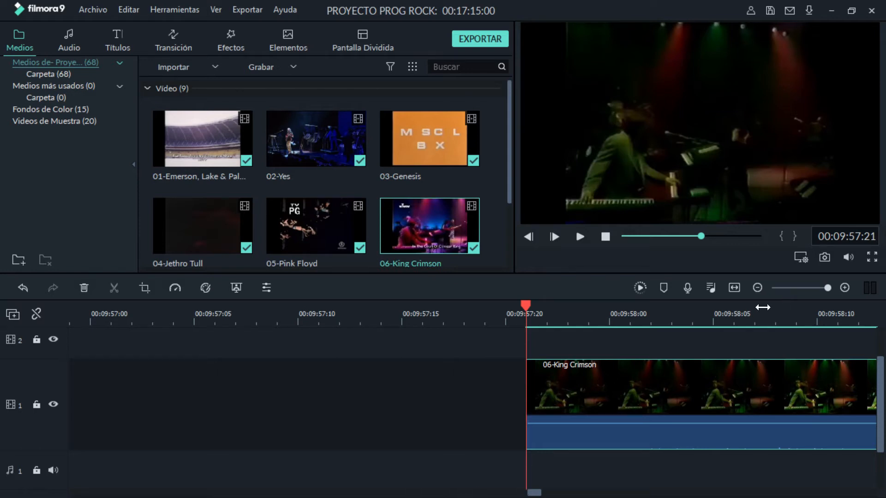
pyautogui.click(756, 286)
pyautogui.click(756, 286)
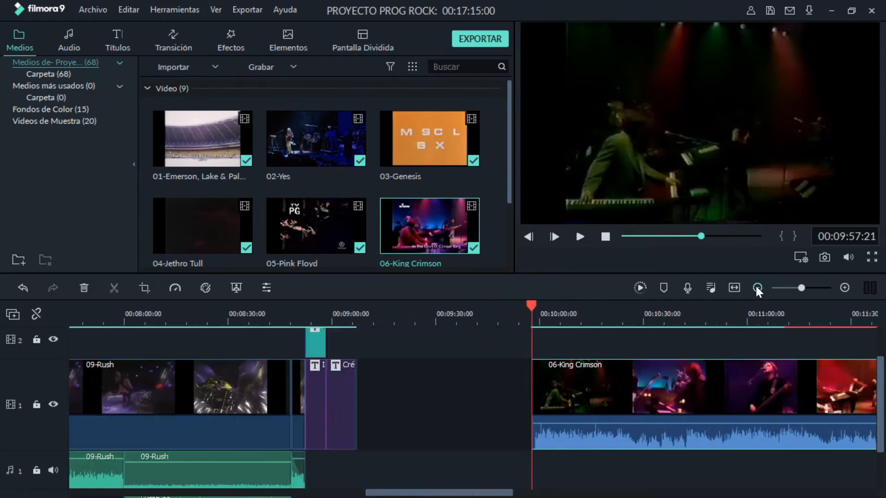
pyautogui.click(756, 286)
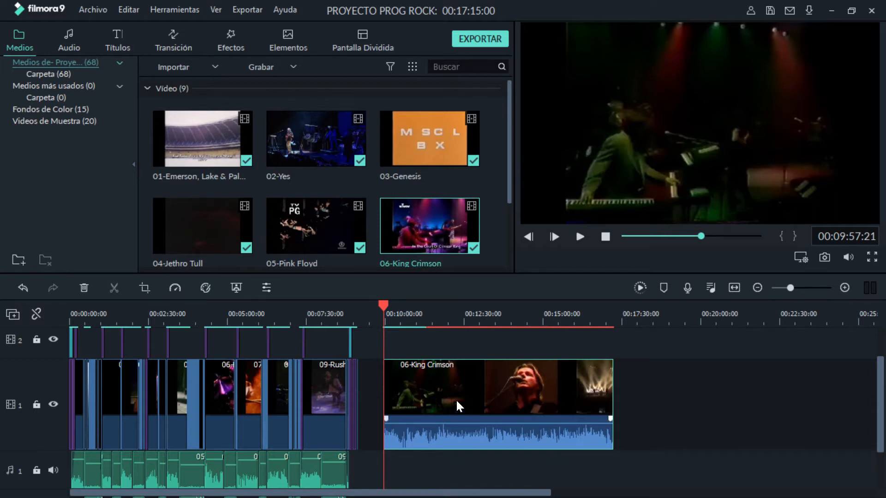
# Place the playhead inside the 06-King Crimson clip, adjusting it frame by frame to 00:12:31:08.
pyautogui.moveTo(384, 305); pyautogui.dragTo(465, 311)
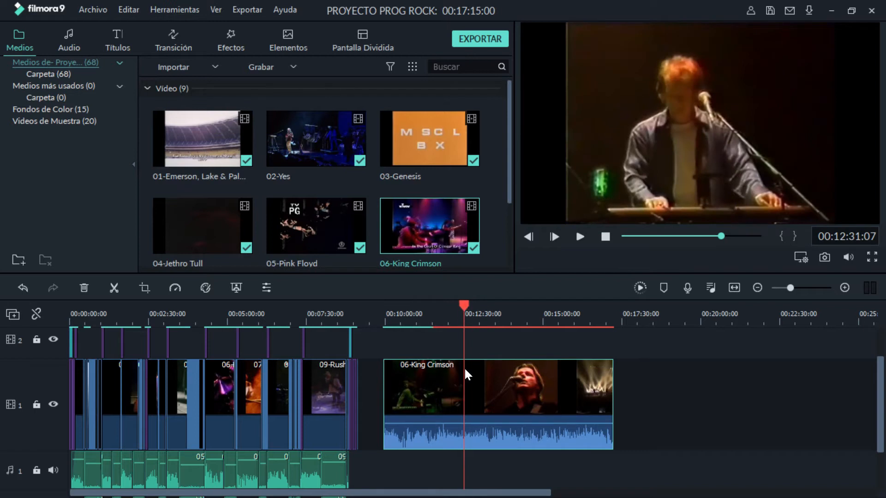
pyautogui.click(844, 286)
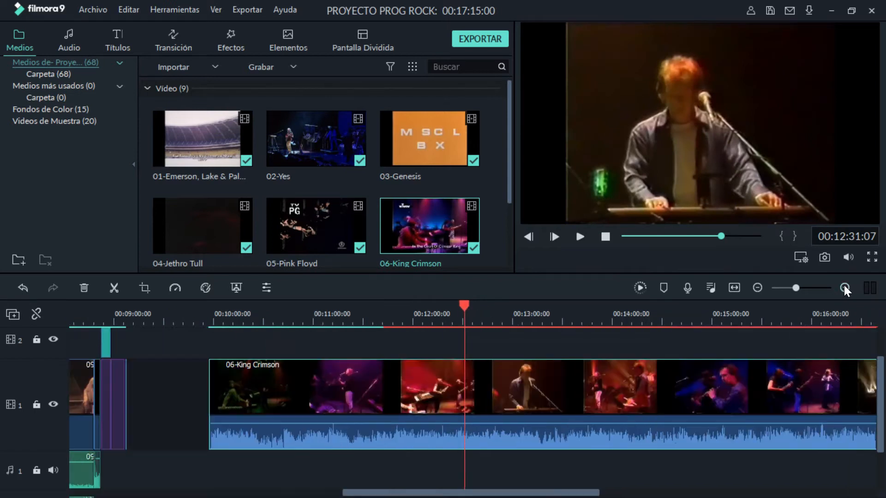
pyautogui.click(843, 286)
pyautogui.click(843, 286)
pyautogui.click(843, 287)
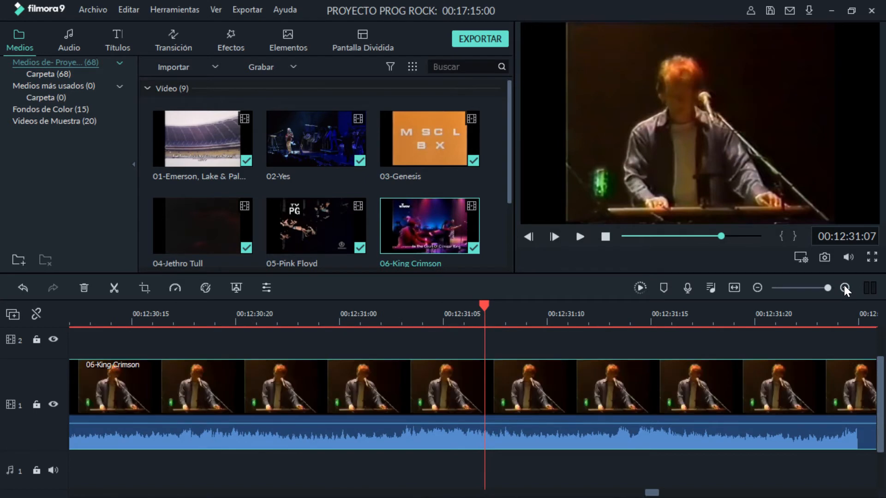
pyautogui.click(844, 286)
pyautogui.moveTo(485, 305); pyautogui.dragTo(517, 307)
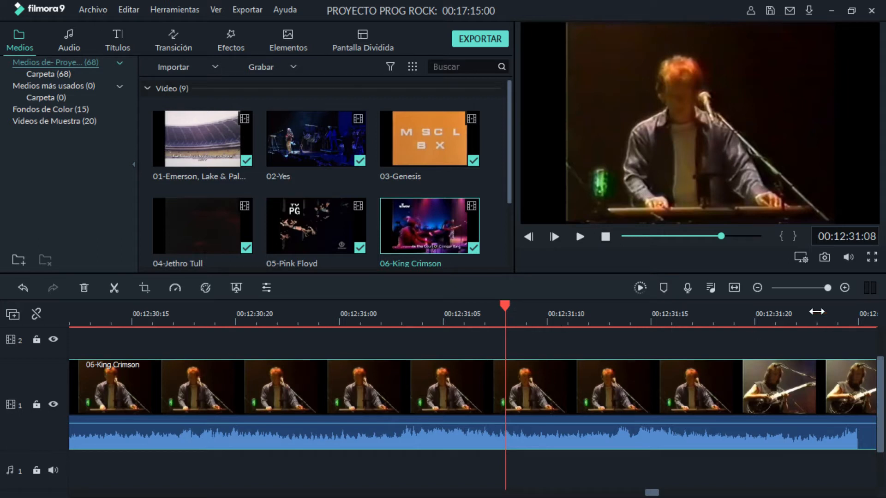
# Split the 06-King Crimson clip at the playhead and delete its second part.
pyautogui.click(755, 287)
pyautogui.click(756, 288)
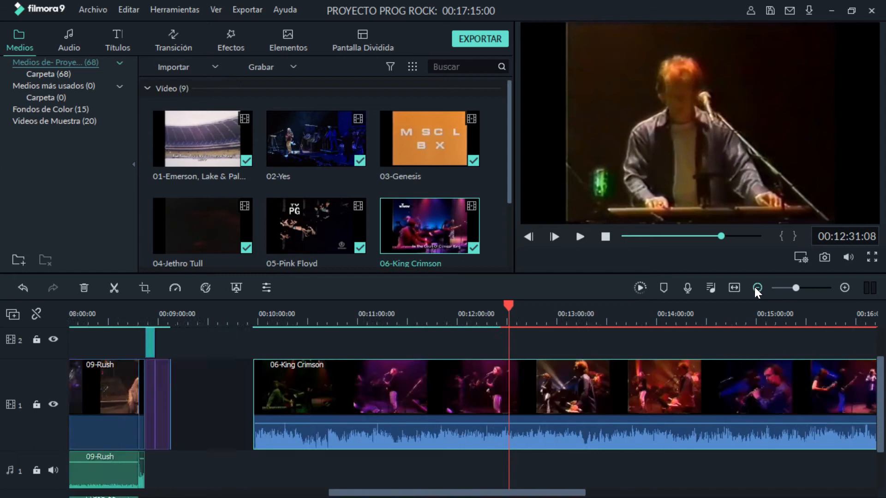
pyautogui.click(756, 288)
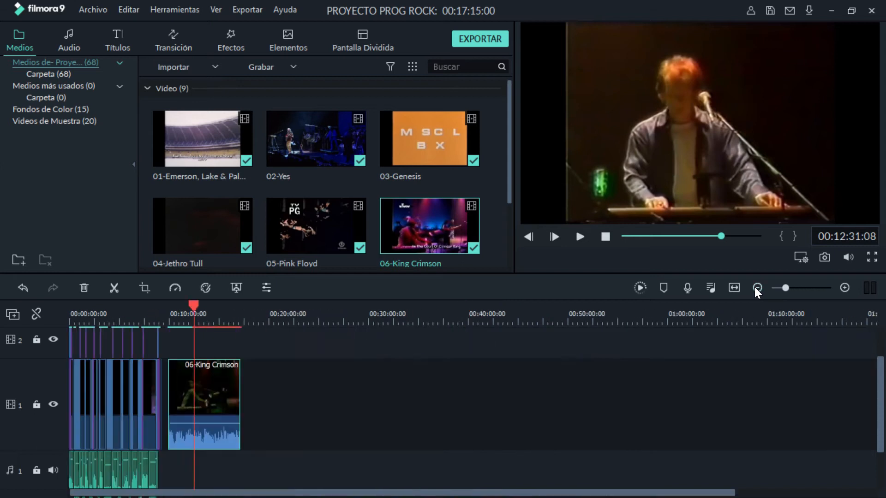
pyautogui.click(845, 288)
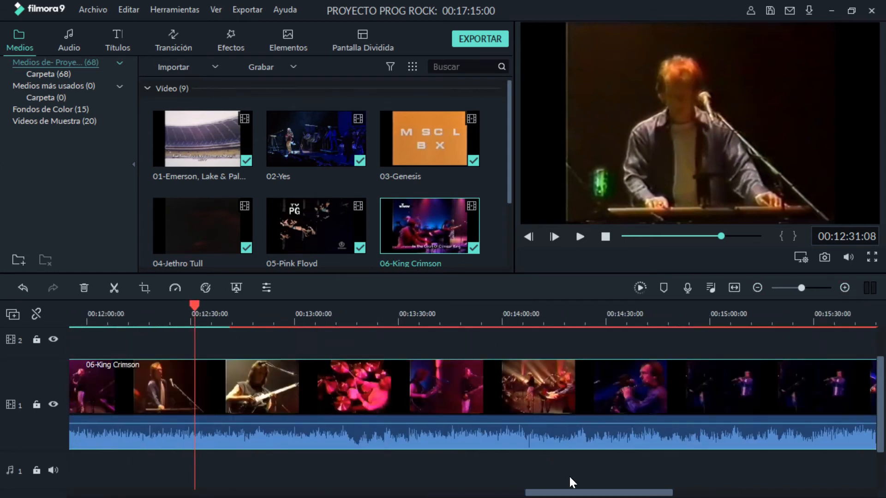
pyautogui.moveTo(570, 493); pyautogui.dragTo(499, 493)
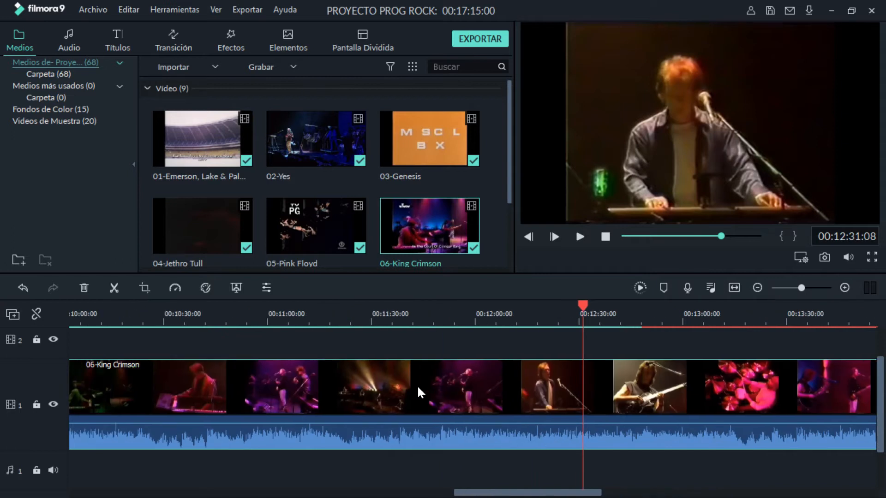
pyautogui.click(757, 287)
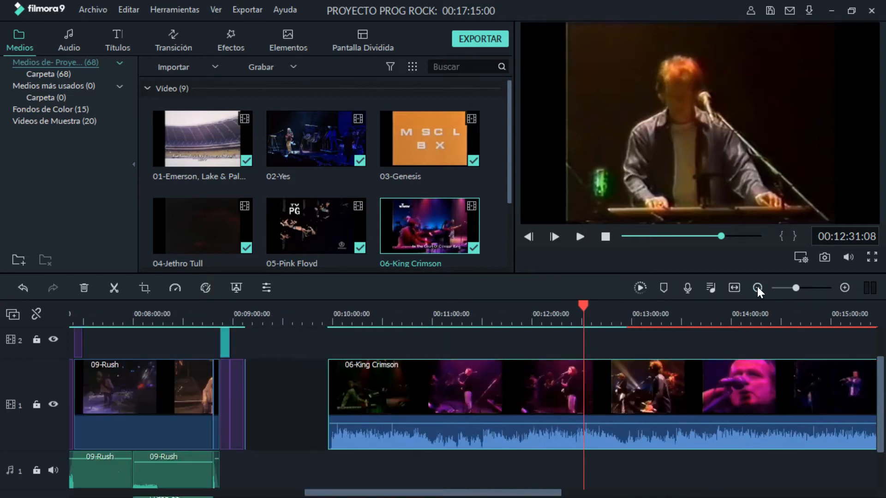
pyautogui.click(757, 287)
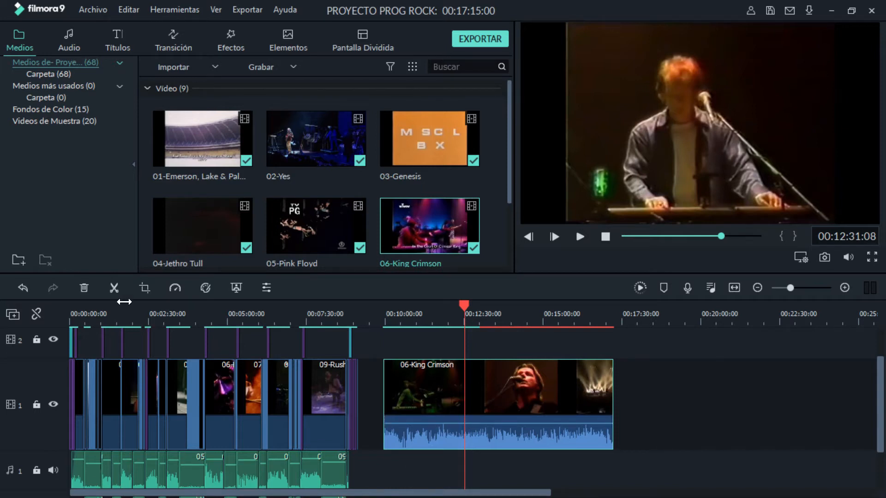
pyautogui.click(112, 288)
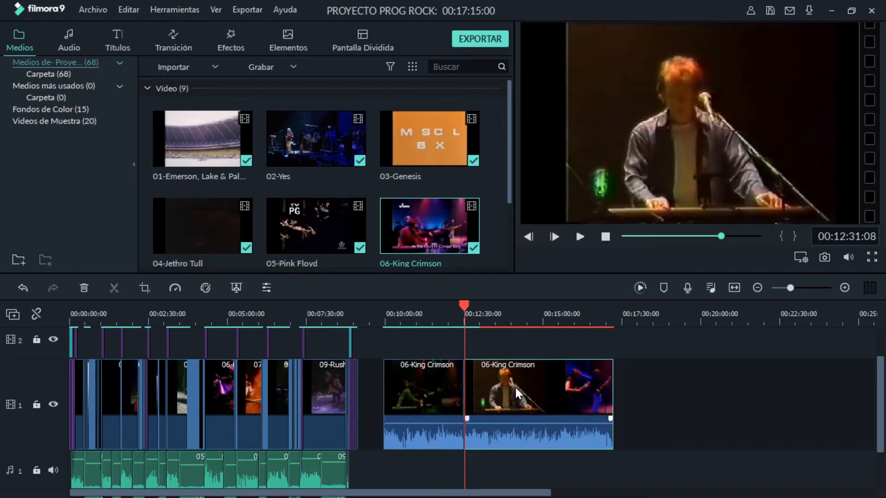
pyautogui.press('Delete')
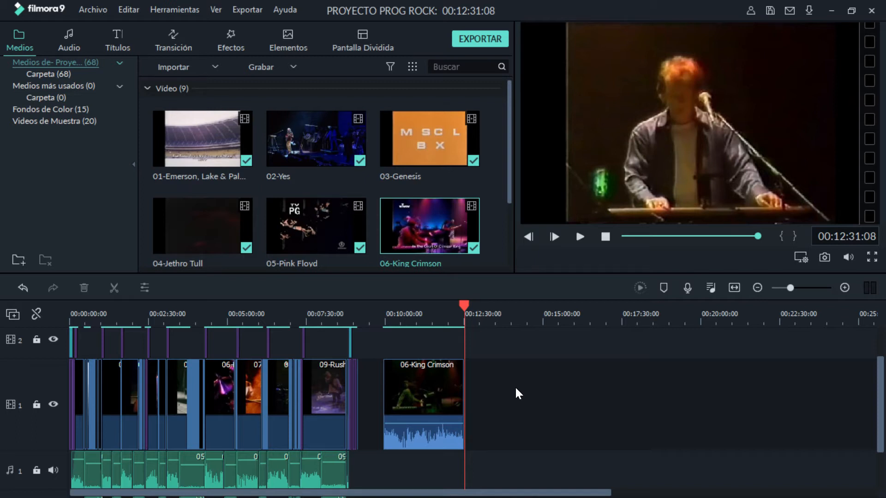
# Open the properties of the trimmed 06-King Crimson clip, start its stabilization analysis, and cancel and disable it.
pyautogui.doubleClick(419, 393)
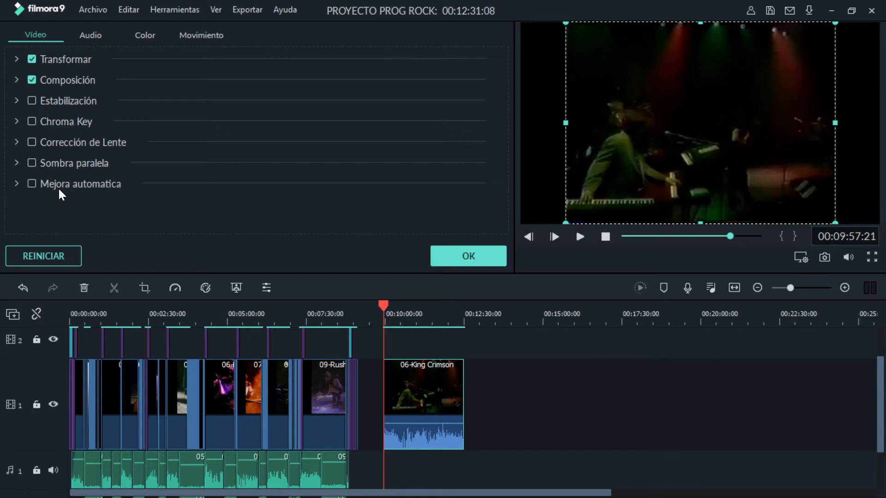
pyautogui.click(29, 101)
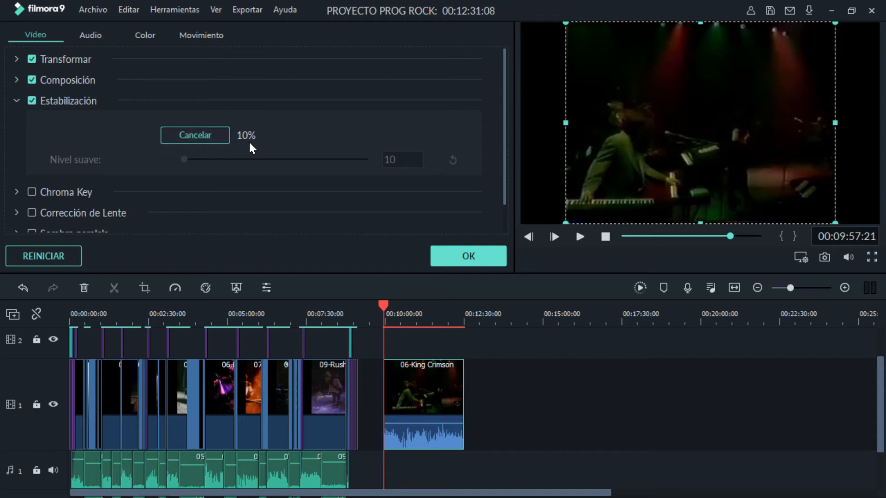
pyautogui.click(200, 138)
pyautogui.click(31, 101)
pyautogui.click(16, 101)
# Review the clip's composition settings, audio adjustments, and white balance, tone and 3D LUT color settings.
pyautogui.click(17, 81)
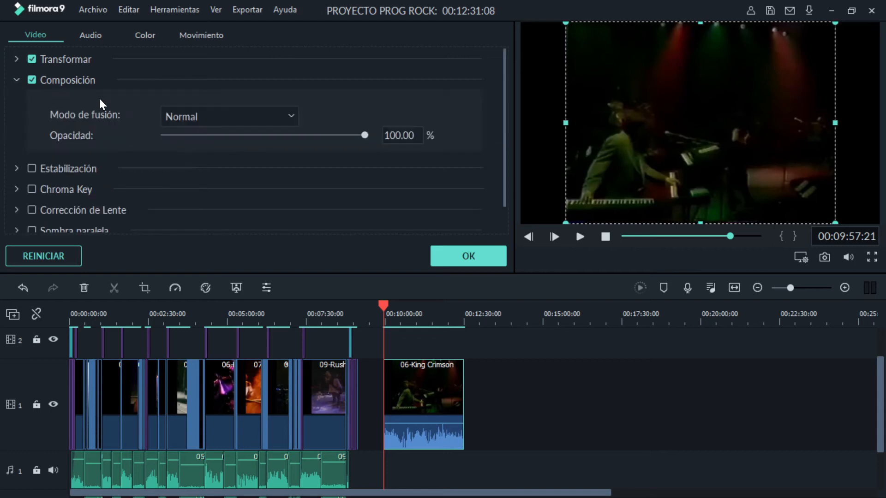
pyautogui.click(17, 79)
pyautogui.click(93, 35)
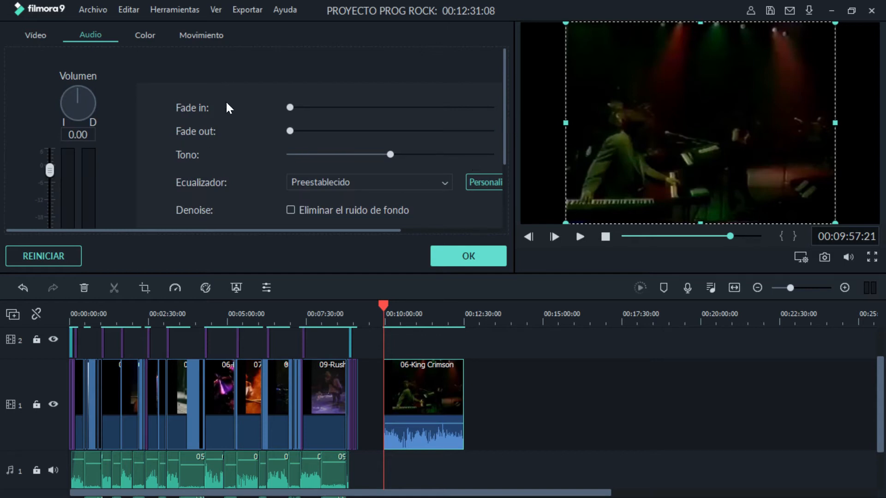
pyautogui.moveTo(503, 85); pyautogui.dragTo(511, 143)
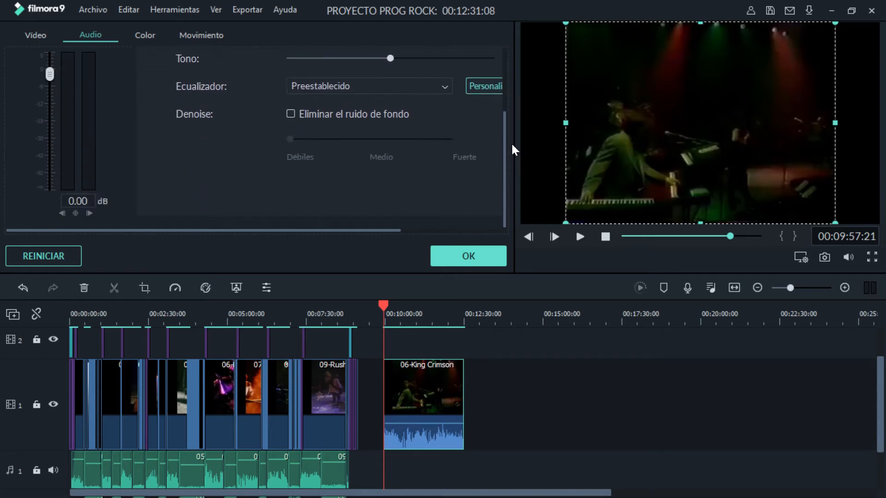
pyautogui.click(145, 34)
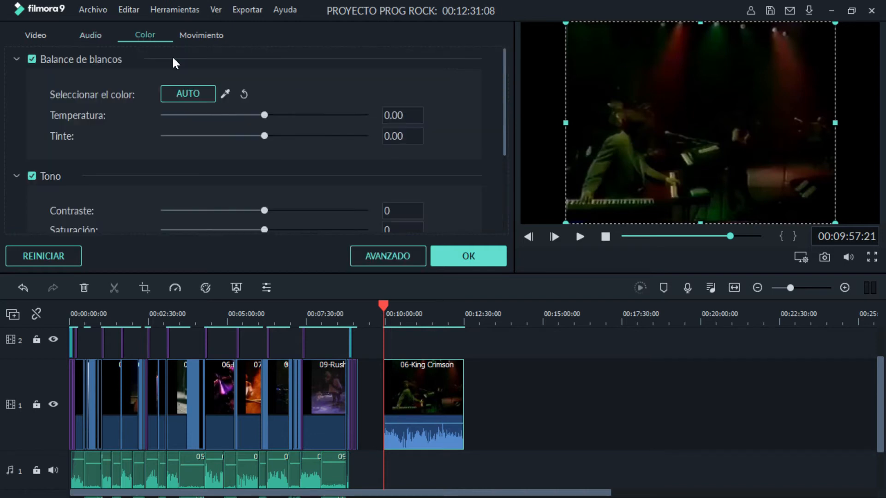
pyautogui.click(16, 59)
pyautogui.click(16, 80)
pyautogui.click(15, 100)
pyautogui.click(17, 80)
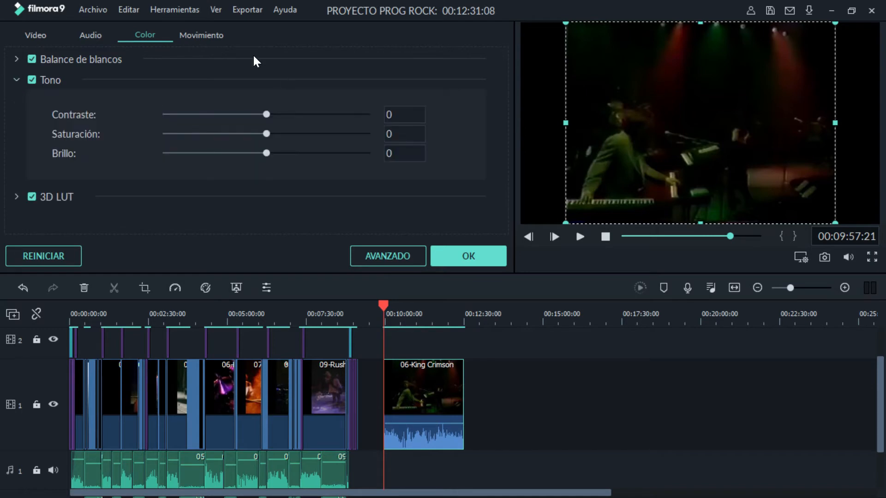
# Apply the Rebotar y acercar 2 motion to the 06-King Crimson clip and confirm the clip's properties.
pyautogui.click(209, 33)
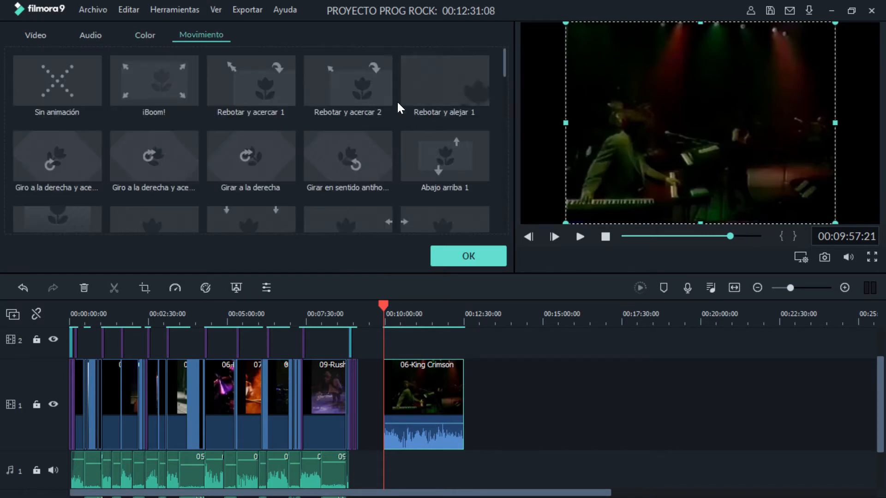
pyautogui.doubleClick(348, 89)
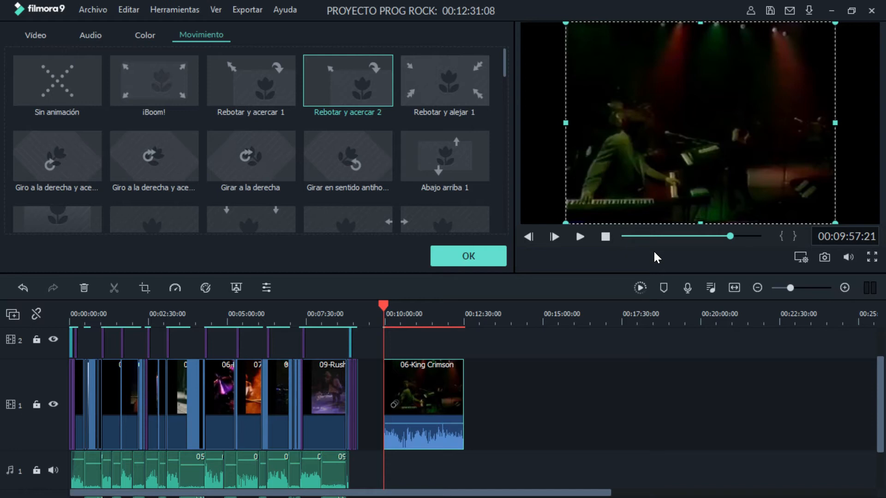
pyautogui.moveTo(850, 259)
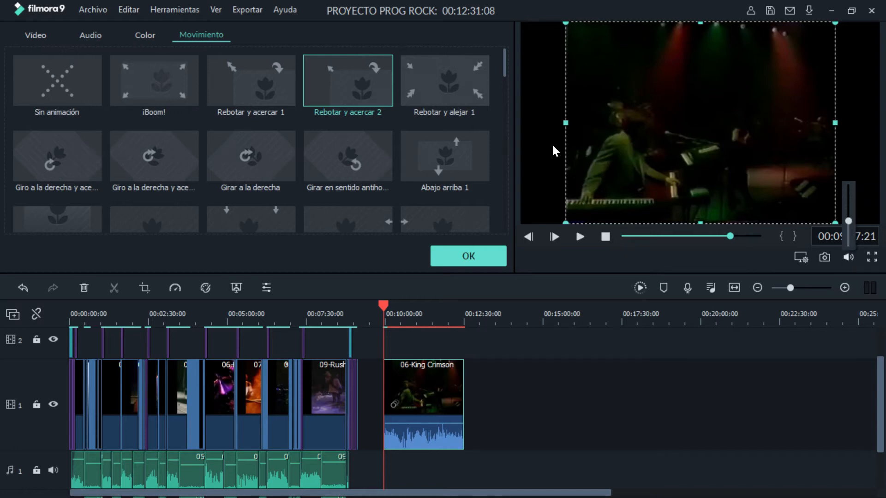
pyautogui.click(350, 92)
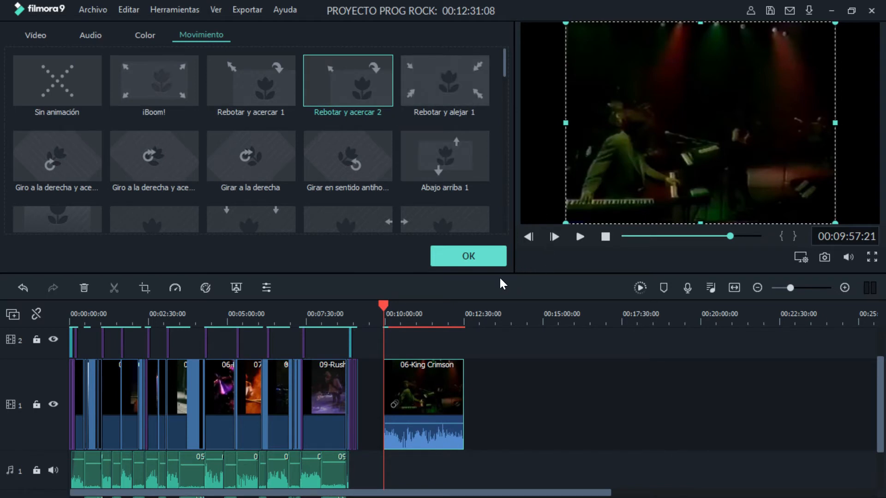
pyautogui.click(142, 34)
pyautogui.click(94, 34)
pyautogui.click(34, 33)
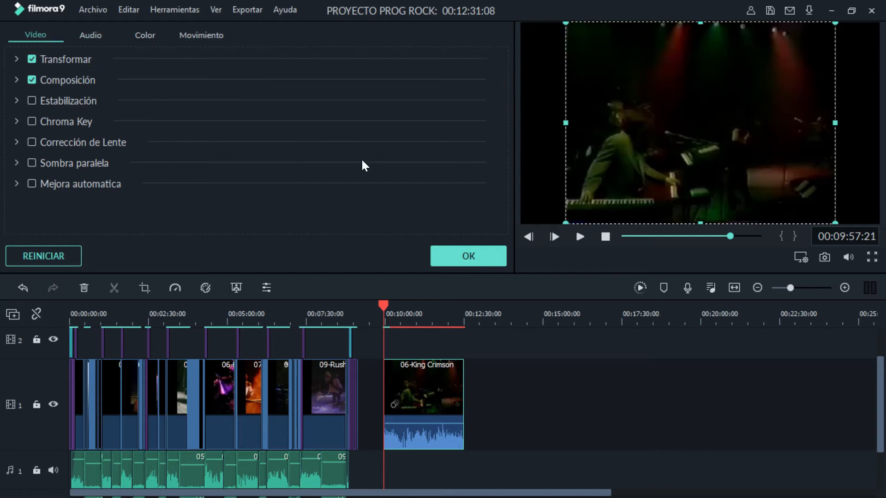
pyautogui.click(467, 255)
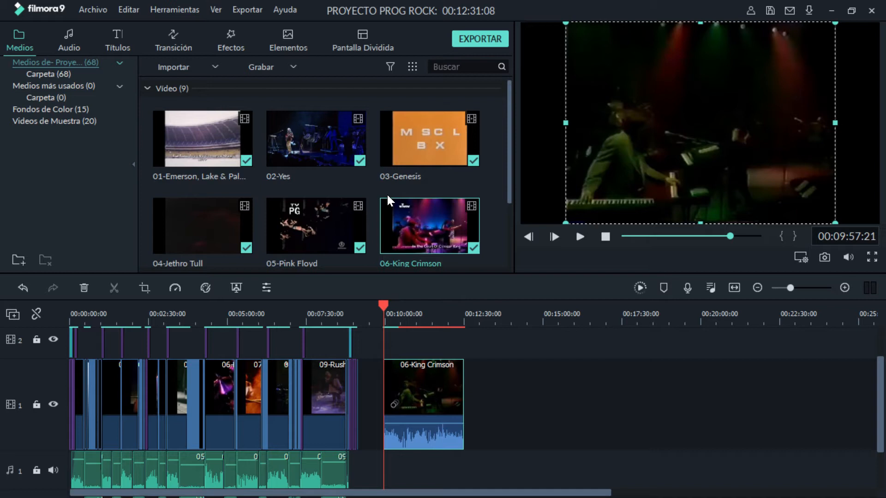
# Detach the audio of the 06-King Crimson clip from its video onto audio track 1.
pyautogui.moveTo(433, 430)
pyautogui.scroll(-2, 563, 386)
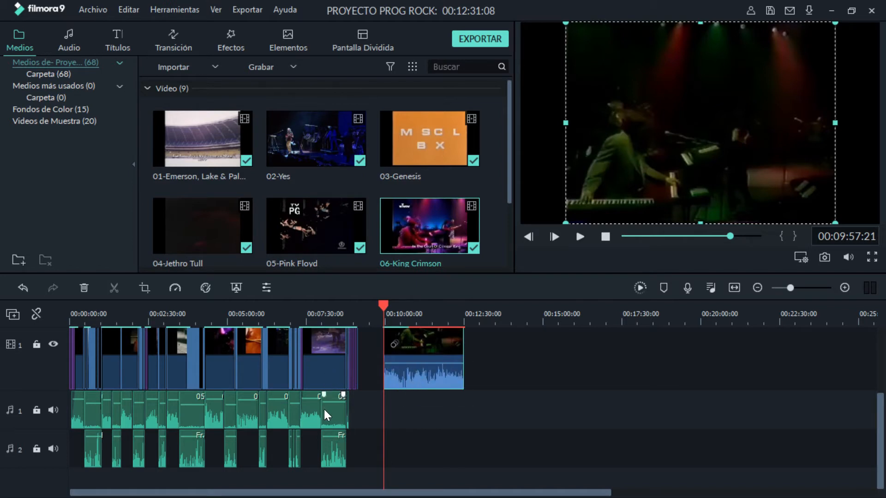
pyautogui.rightClick(412, 369)
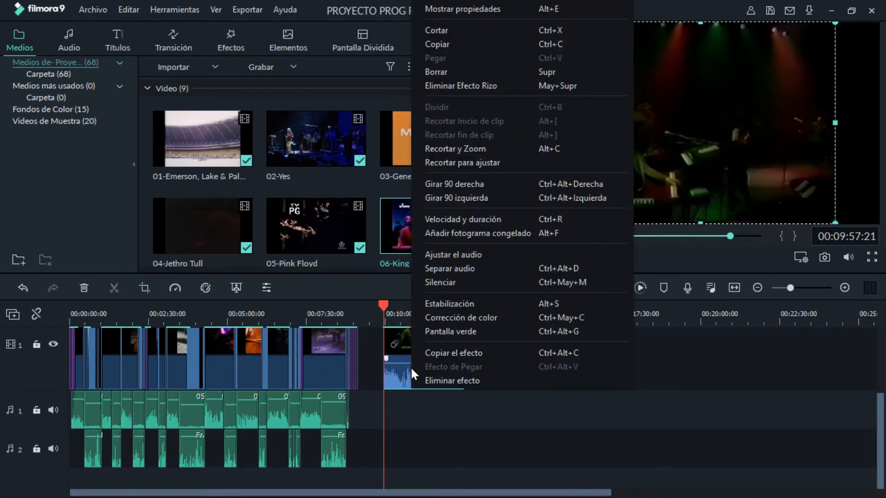
pyautogui.click(451, 270)
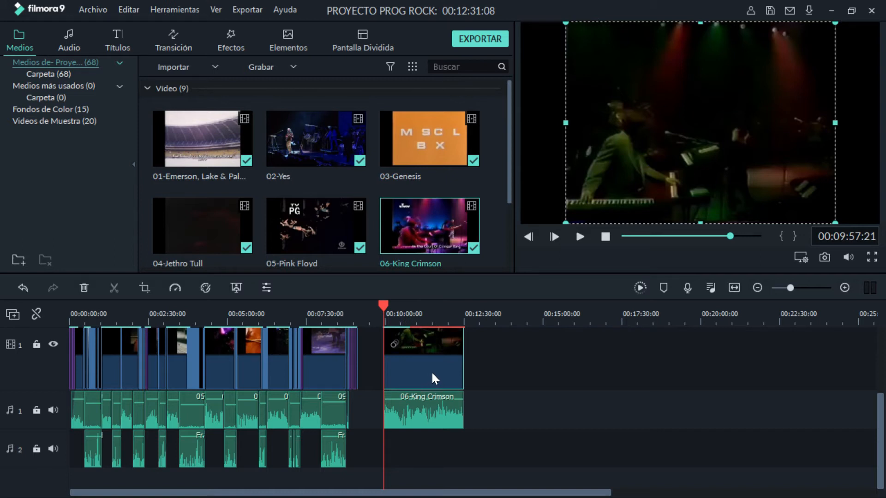
# Move the 06-King Crimson video and its detached audio together to 00:13:02:01 and raise the audio clip's volume.
pyautogui.moveTo(466, 363); pyautogui.dragTo(563, 364)
pyautogui.moveTo(453, 396); pyautogui.dragTo(528, 409)
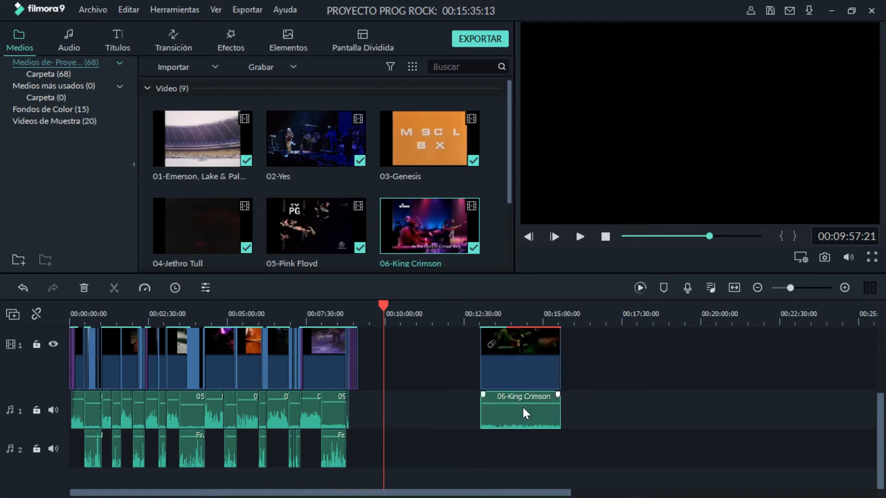
pyautogui.doubleClick(522, 409)
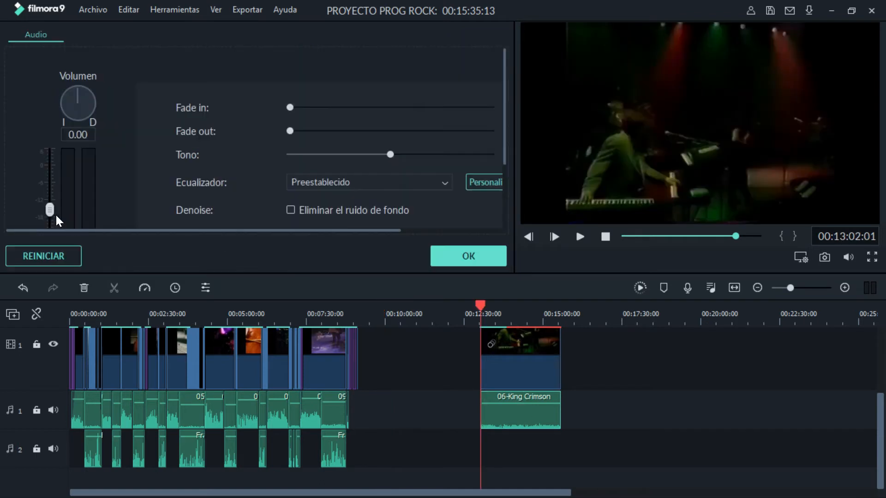
pyautogui.moveTo(51, 203); pyautogui.dragTo(51, 171)
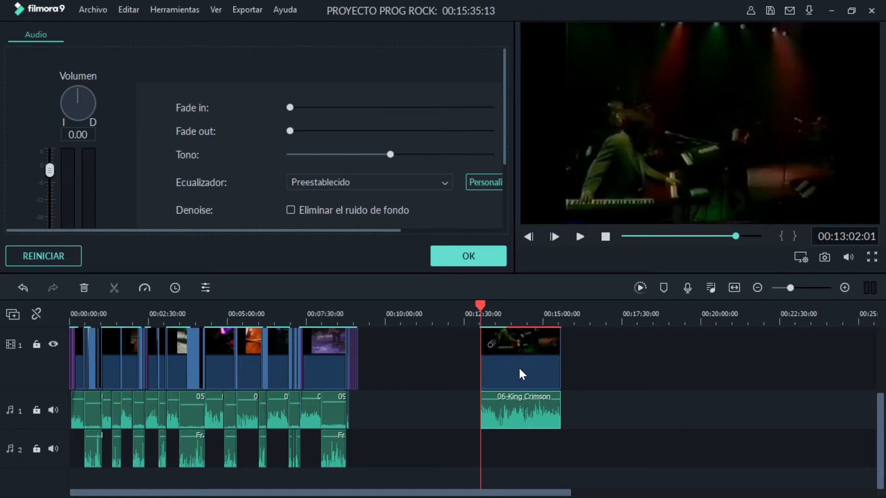
pyautogui.click(458, 257)
# Place the Créditos 1 end-credits title on video track 1 directly before the 06-King Crimson clip.
pyautogui.click(118, 37)
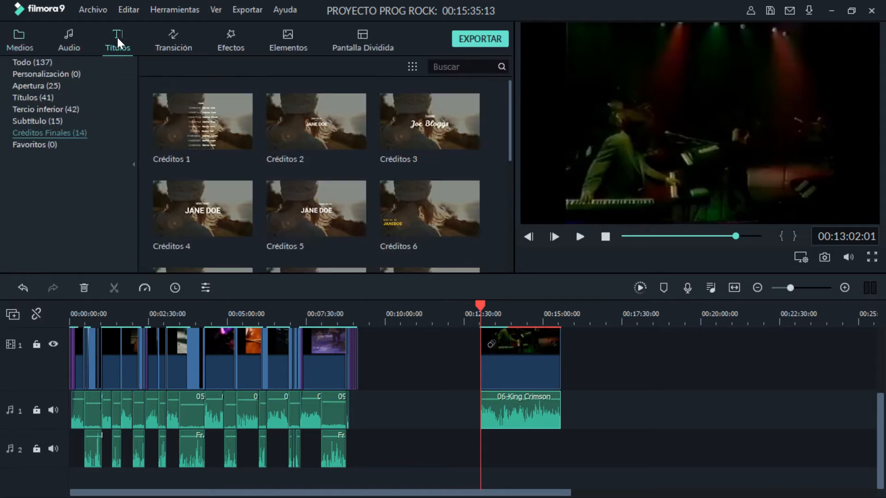
pyautogui.moveTo(234, 120); pyautogui.dragTo(475, 353)
pyautogui.click(844, 288)
pyautogui.click(844, 288)
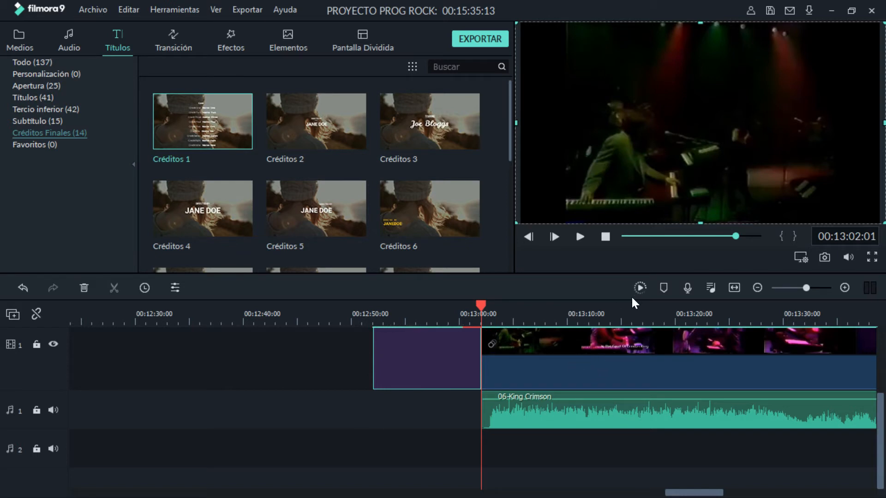
# Start and cancel a preview render, and play back the Créditos 1 title with its text properties open.
pyautogui.click(639, 288)
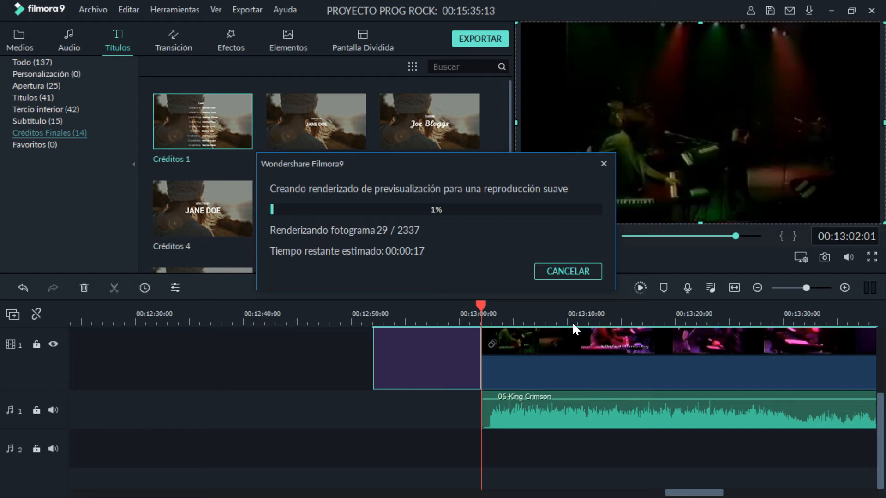
pyautogui.click(564, 274)
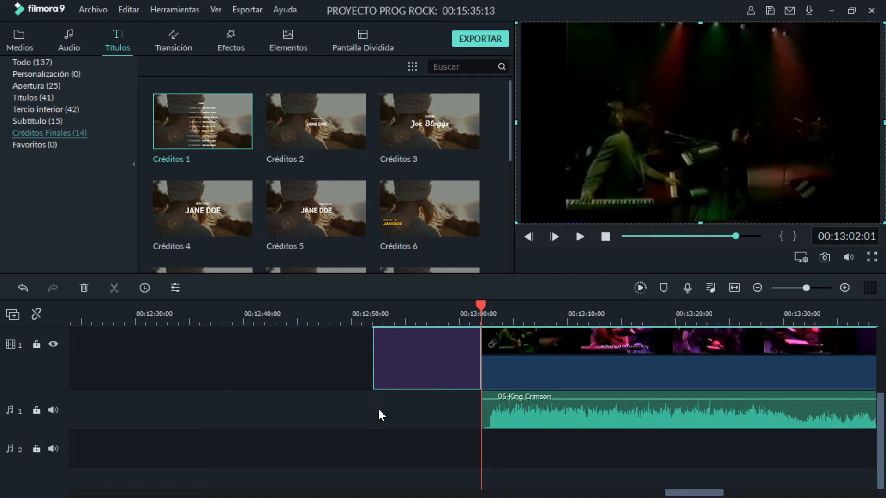
pyautogui.doubleClick(414, 348)
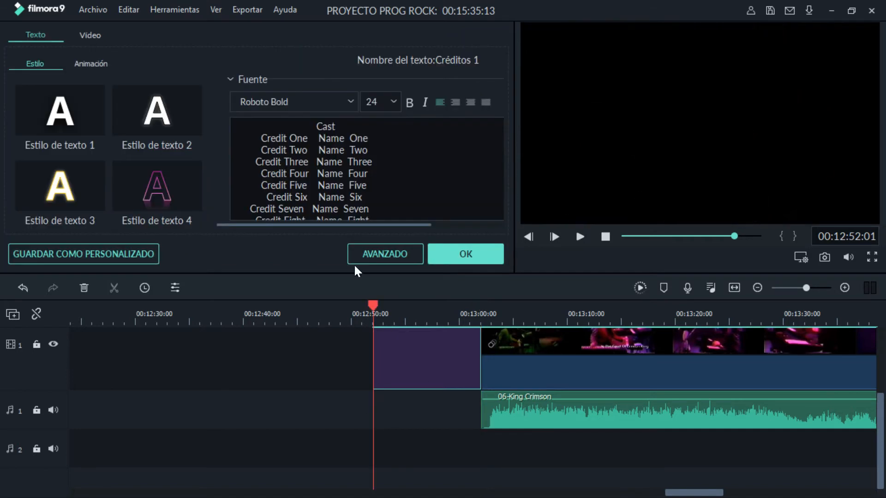
pyautogui.click(580, 236)
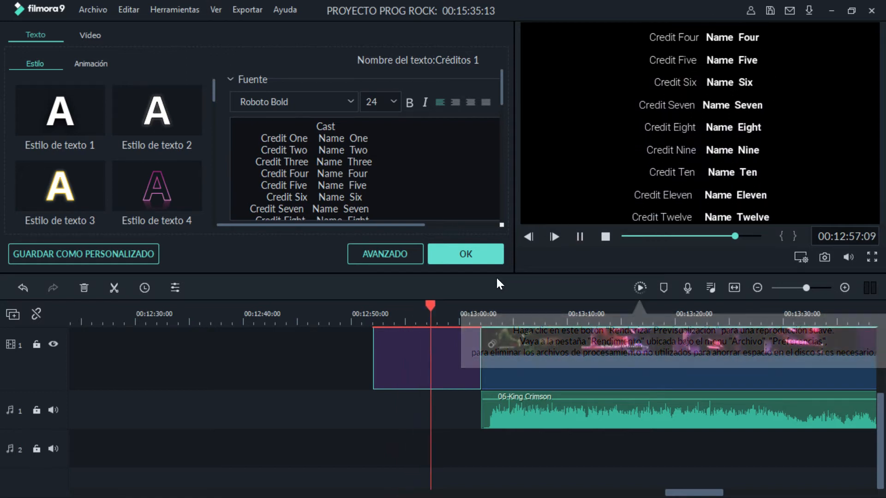
pyautogui.click(605, 237)
pyautogui.click(464, 248)
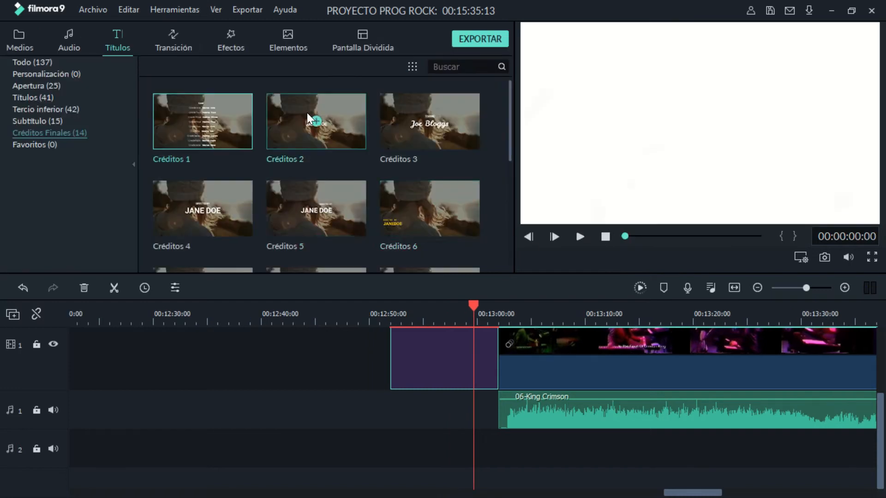
# Split the 06-King Crimson video at 00:13:17:14 and delete the part before the cut.
pyautogui.click(642, 349)
pyautogui.moveTo(474, 305); pyautogui.dragTo(667, 311)
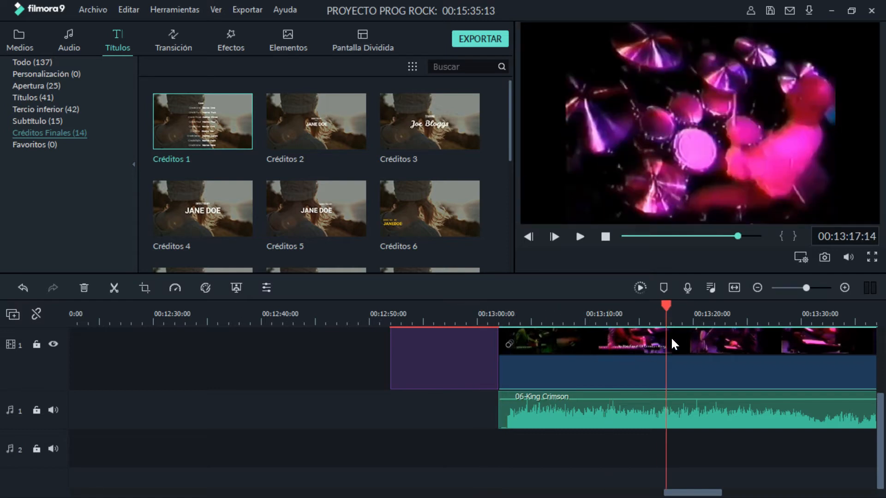
pyautogui.click(112, 289)
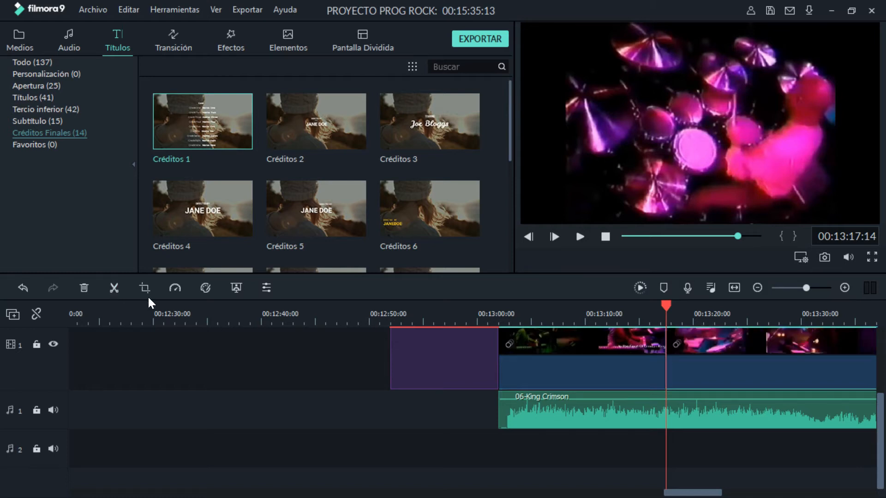
pyautogui.click(627, 354)
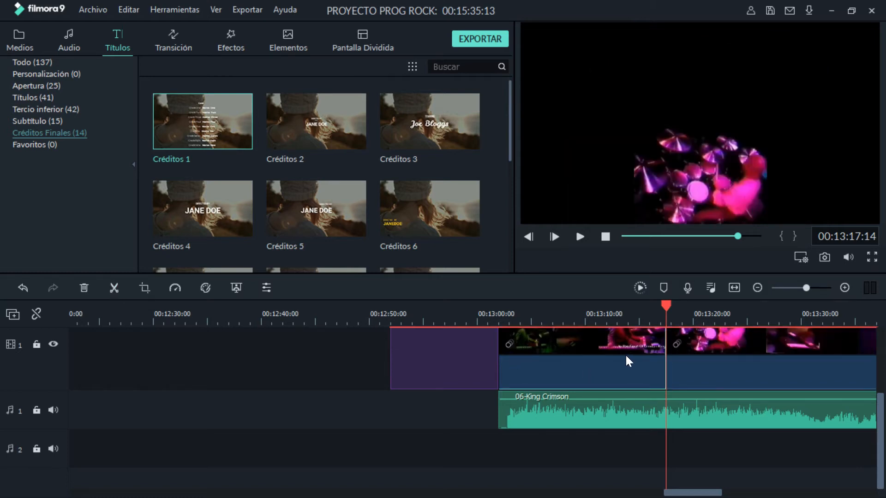
pyautogui.press('Delete')
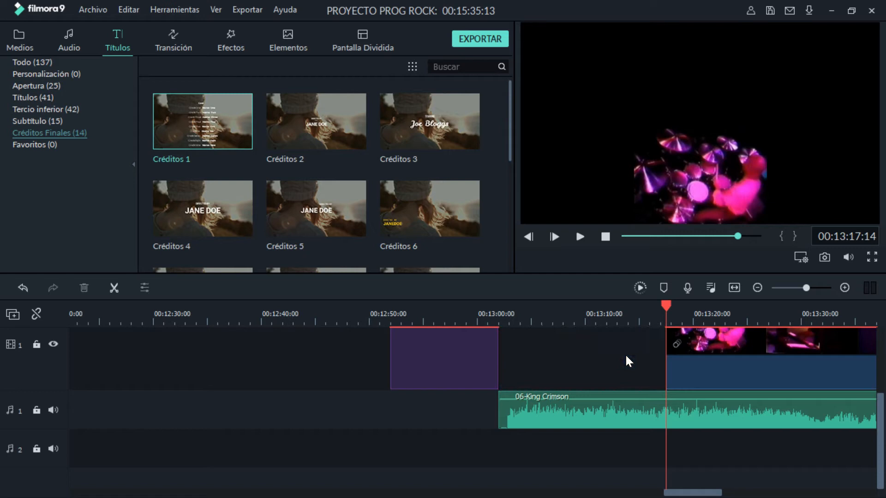
# Check the duration setting of the Créditos 1 title and cancel the dialog.
pyautogui.click(443, 358)
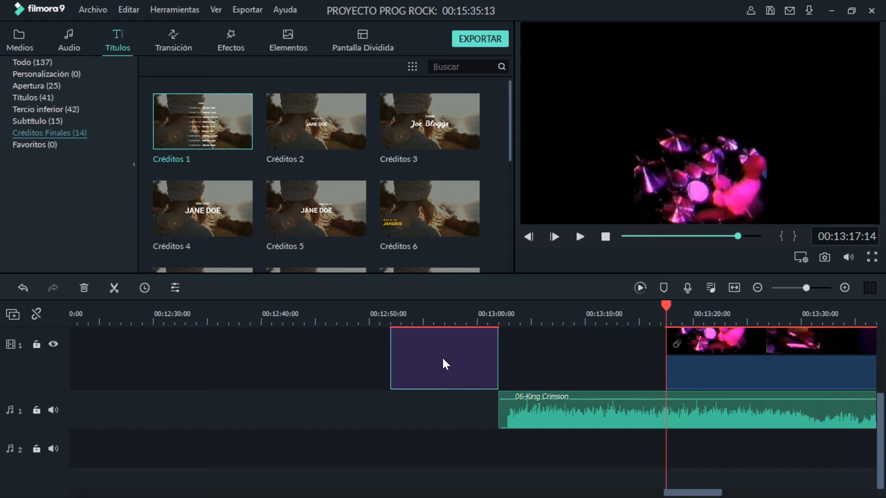
pyautogui.click(144, 288)
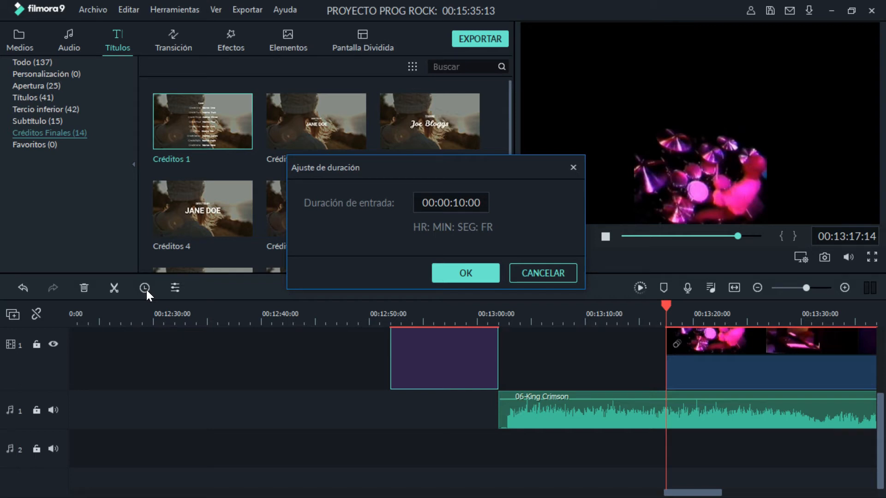
pyautogui.click(552, 273)
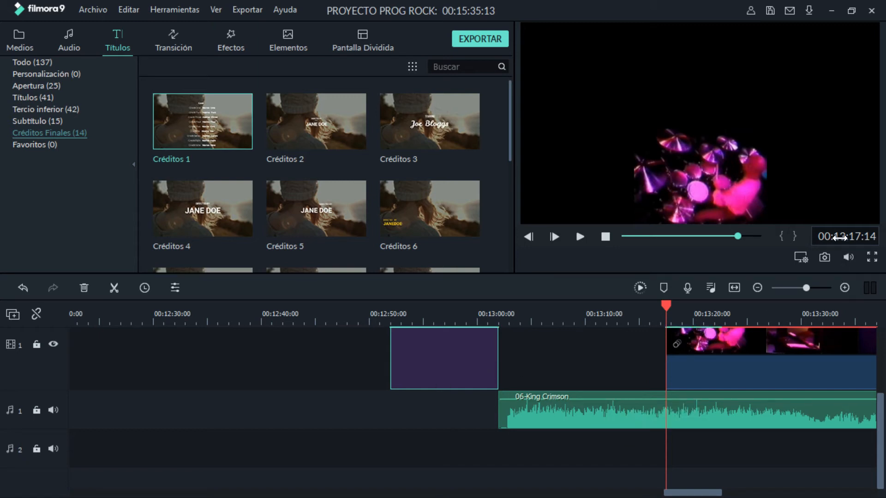
# Split the detached 06-King Crimson audio at 00:13:07:14 and delete the part before the cut.
pyautogui.moveTo(665, 304); pyautogui.dragTo(557, 312)
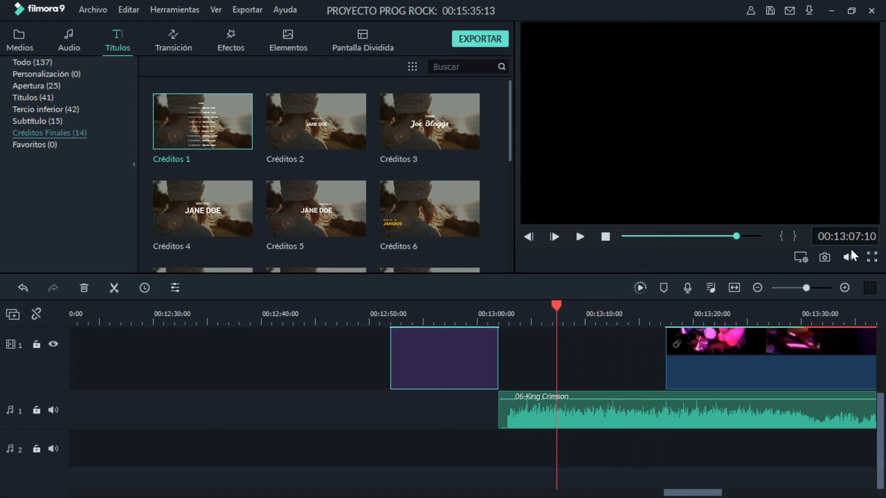
pyautogui.click(557, 239)
pyautogui.click(557, 239)
pyautogui.click(558, 239)
pyautogui.click(558, 239)
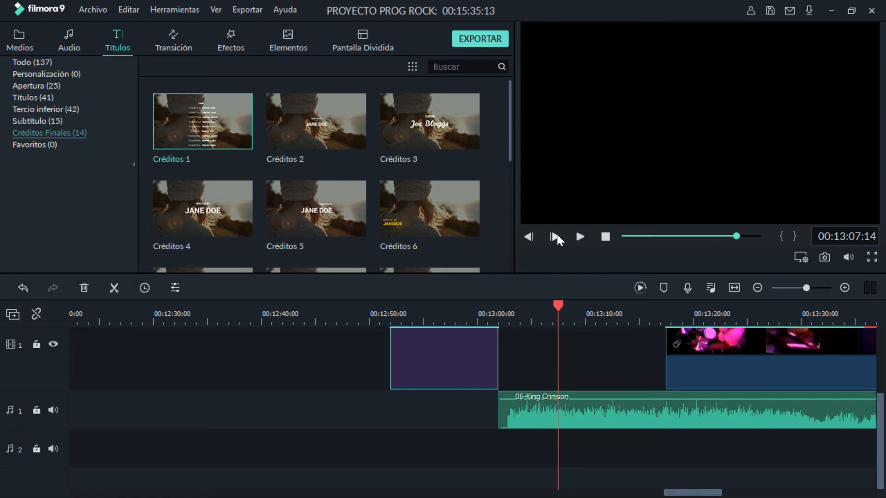
pyautogui.click(600, 406)
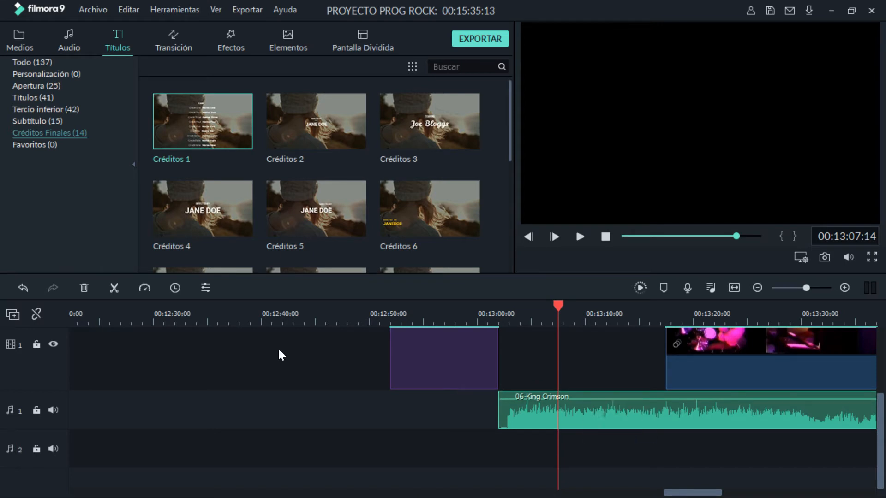
pyautogui.click(112, 287)
pyautogui.click(522, 402)
pyautogui.press('Delete')
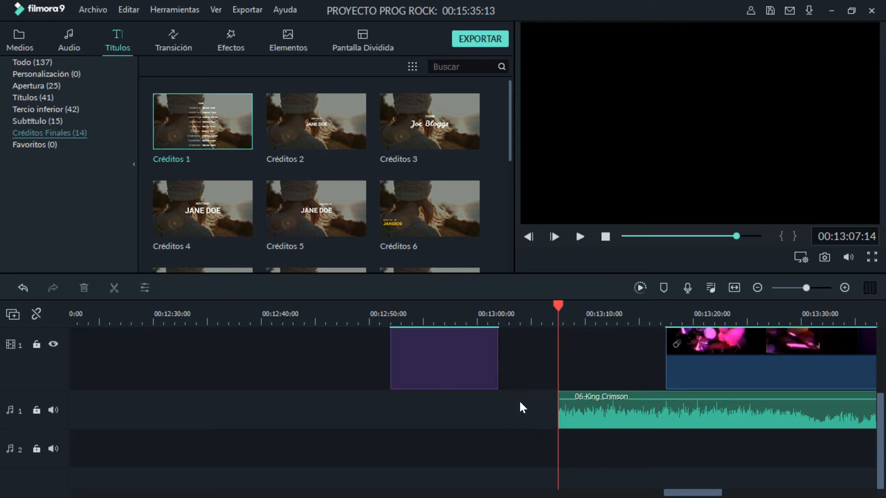
# Align the trimmed 06-King Crimson audio with the start of Créditos 1 and move the trimmed video directly after the title.
pyautogui.click(650, 414)
pyautogui.moveTo(650, 411); pyautogui.dragTo(500, 420)
pyautogui.moveTo(635, 361); pyautogui.dragTo(549, 363)
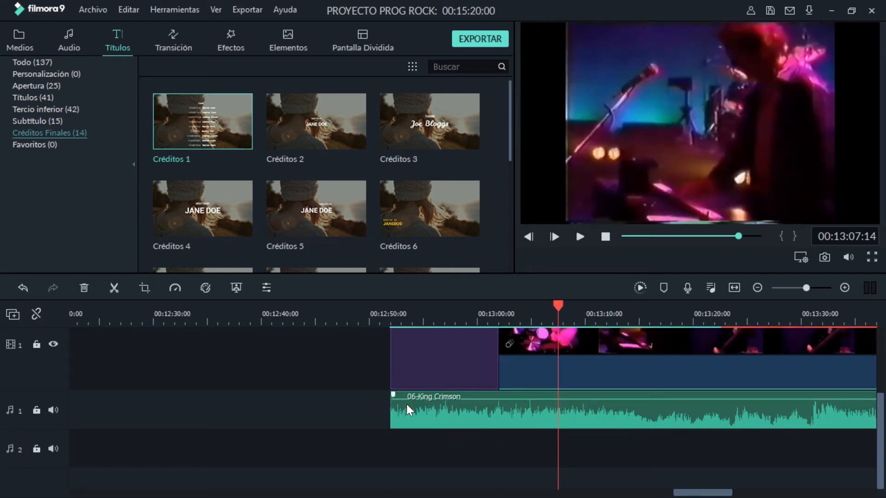
# Add a fade-in of about 10 seconds to the 06-King Crimson audio and play back the sequence from the credits.
pyautogui.moveTo(392, 392); pyautogui.dragTo(508, 433)
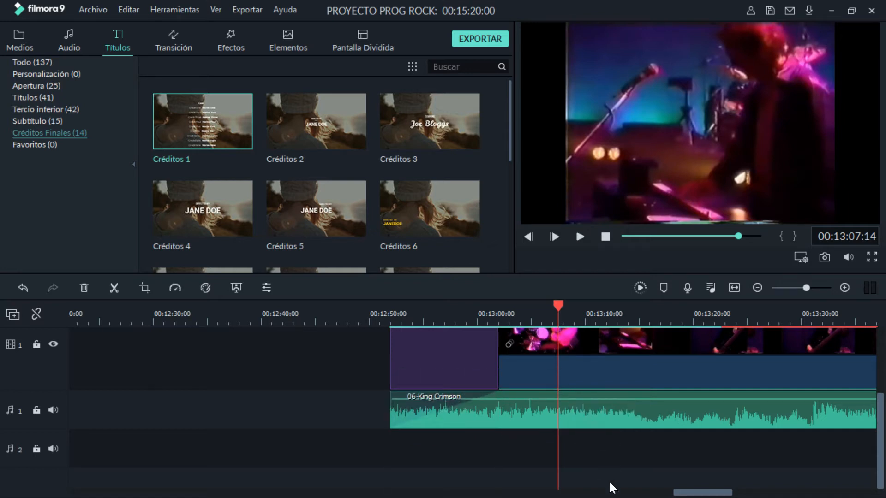
pyautogui.moveTo(558, 305); pyautogui.dragTo(470, 334)
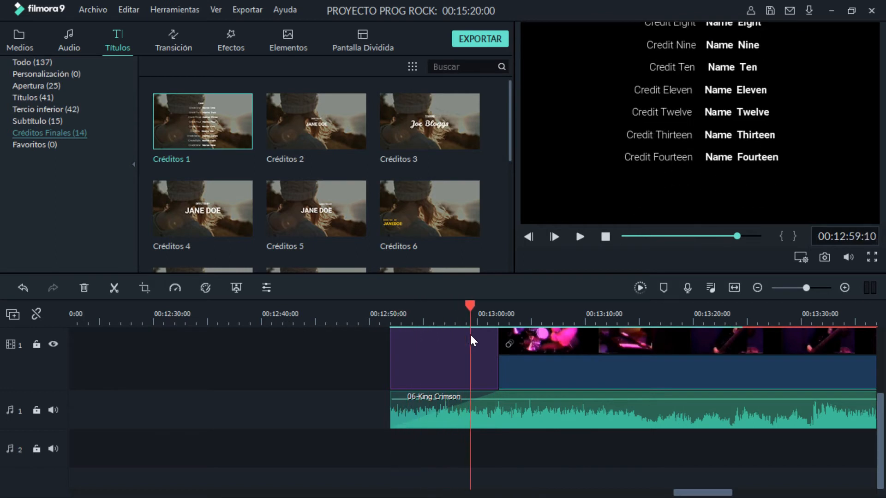
pyautogui.moveTo(469, 303); pyautogui.dragTo(387, 313)
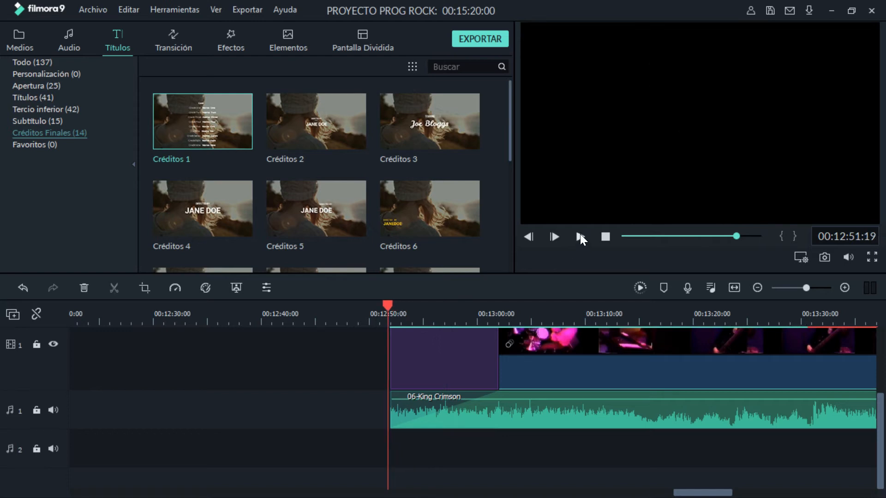
pyautogui.click(848, 256)
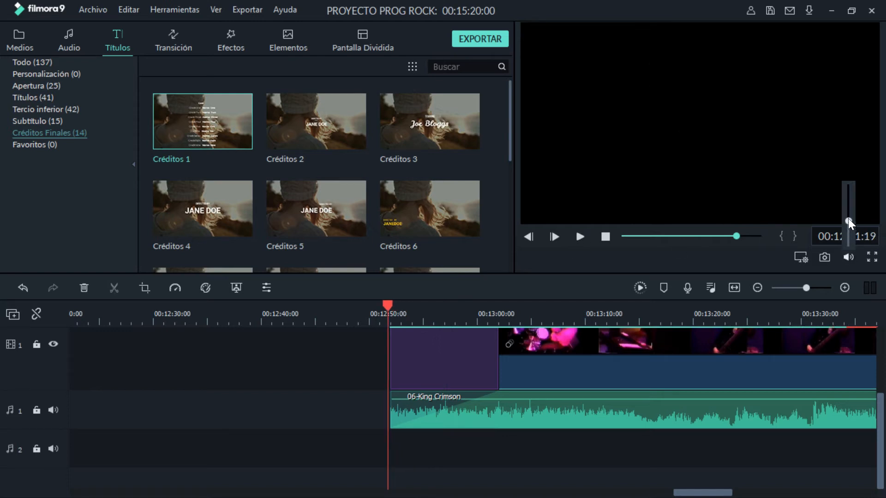
pyautogui.click(582, 239)
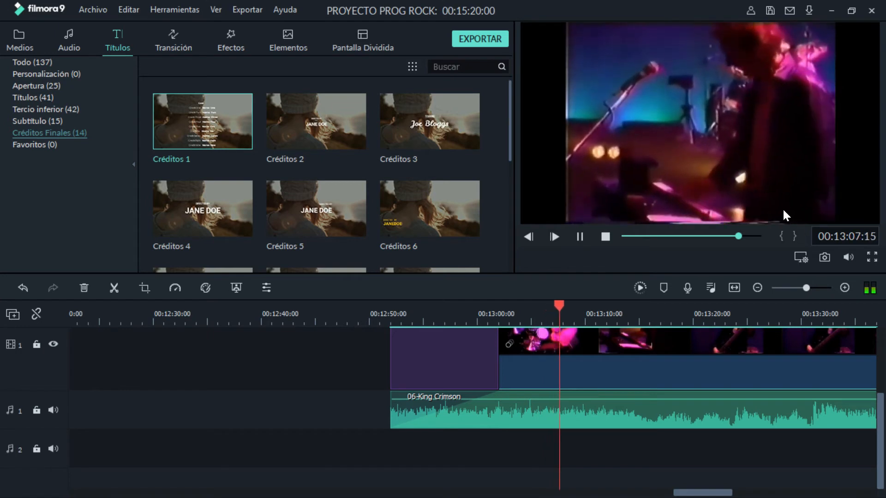
pyautogui.click(605, 236)
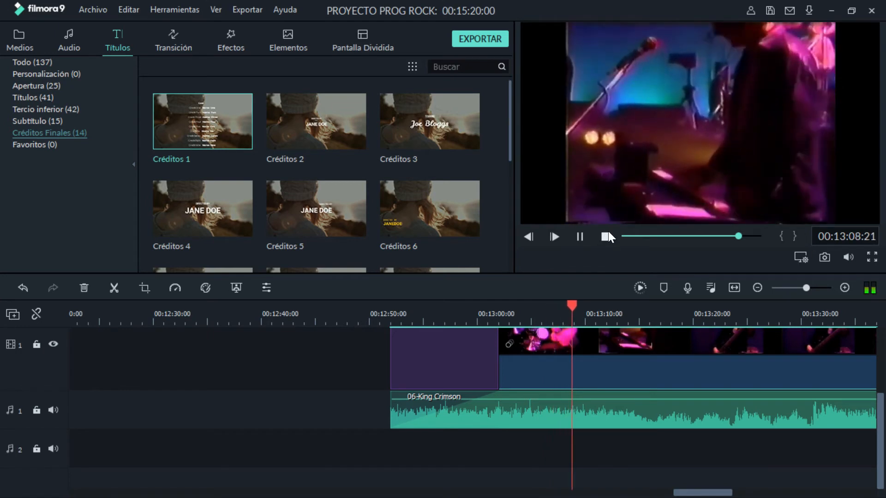
pyautogui.click(607, 235)
# Delete the Créditos 1 title, the 06-King Crimson video and its detached audio from the timeline.
pyautogui.click(352, 362)
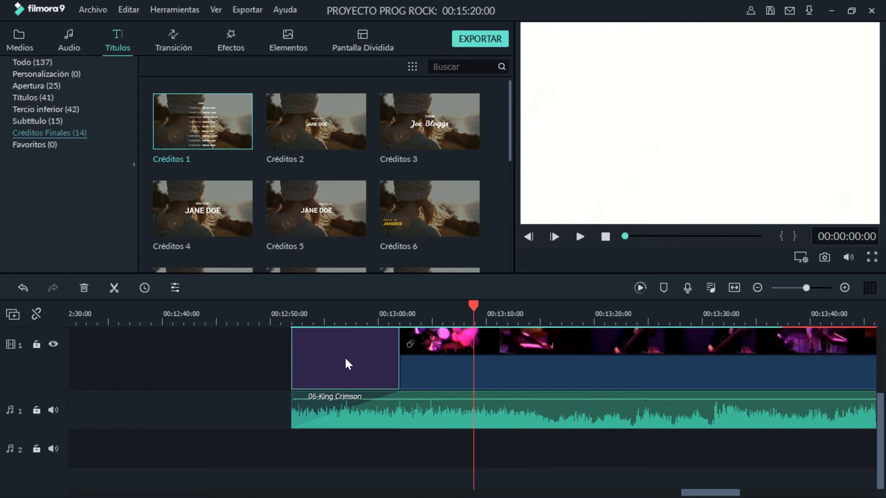
pyautogui.press('Delete')
pyautogui.click(429, 365)
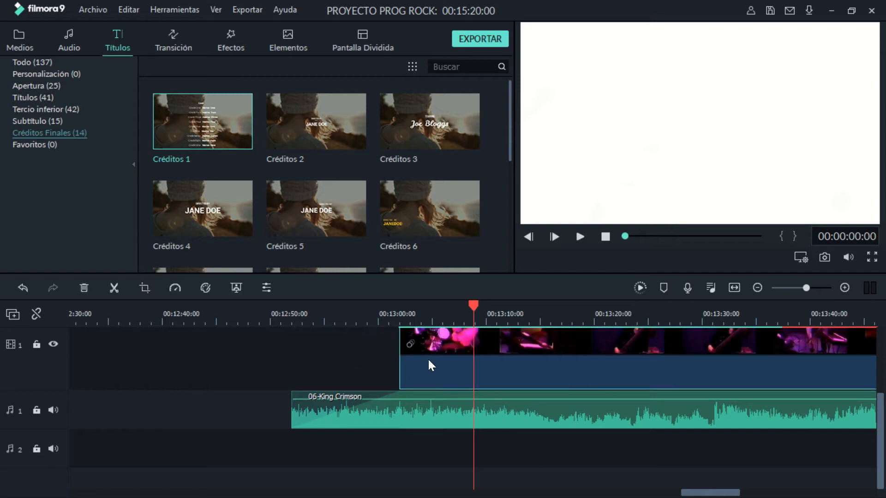
pyautogui.press('Delete')
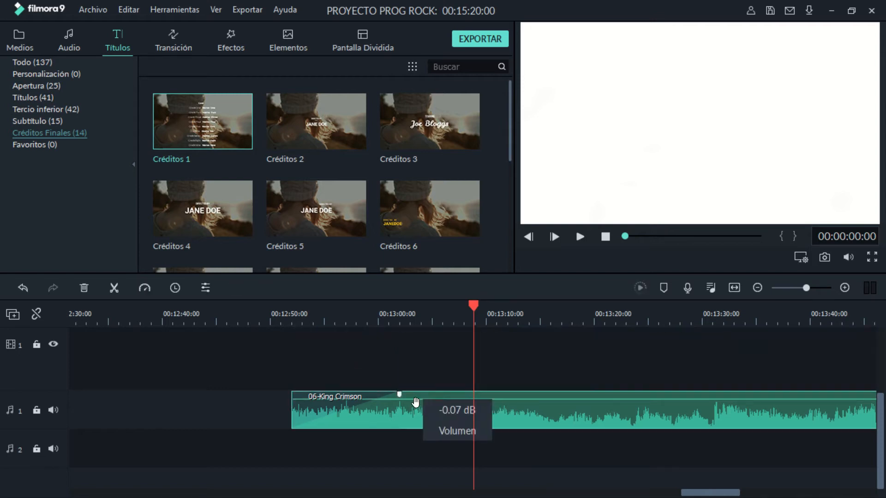
pyautogui.press('Delete')
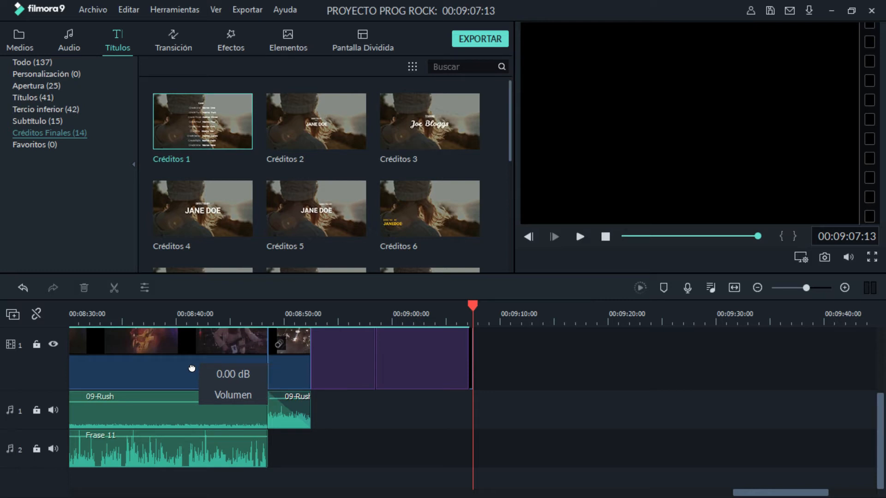
# Try a smaller, repositioned crop frame on the 09-Rush video in Recortar y Zoom, preview it, and cancel the crop.
pyautogui.hscroll(-10, 362, 400)
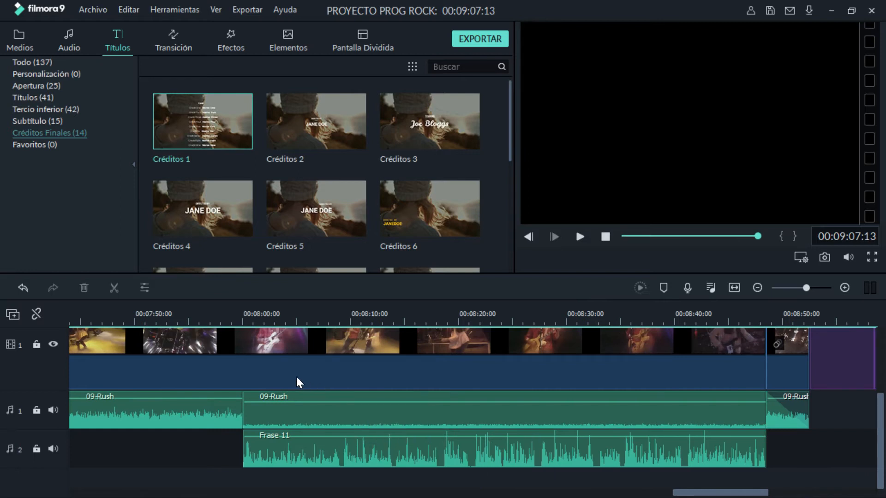
pyautogui.doubleClick(287, 373)
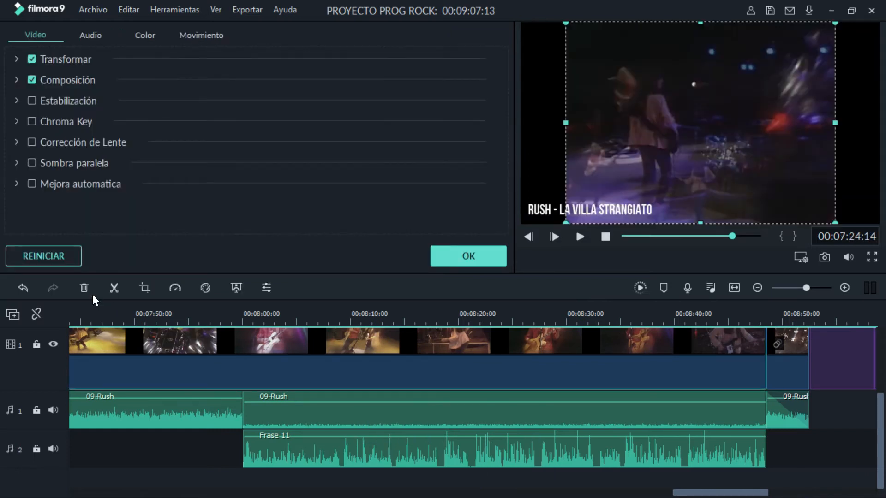
pyautogui.click(145, 287)
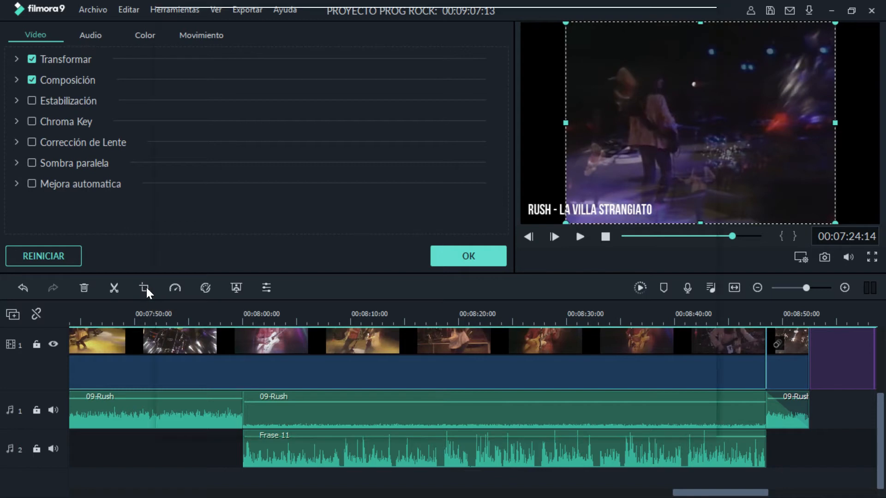
pyautogui.moveTo(255, 331); pyautogui.dragTo(373, 243)
pyautogui.moveTo(508, 124); pyautogui.dragTo(461, 161)
pyautogui.click(213, 348)
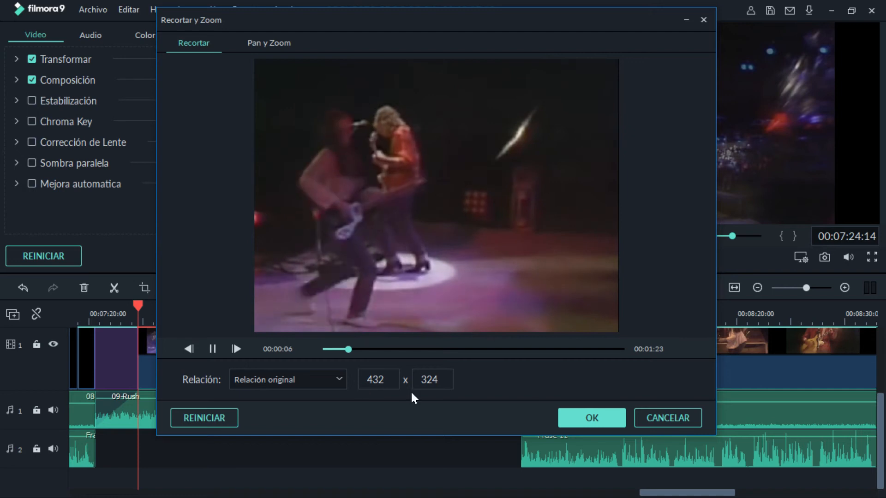
pyautogui.click(674, 415)
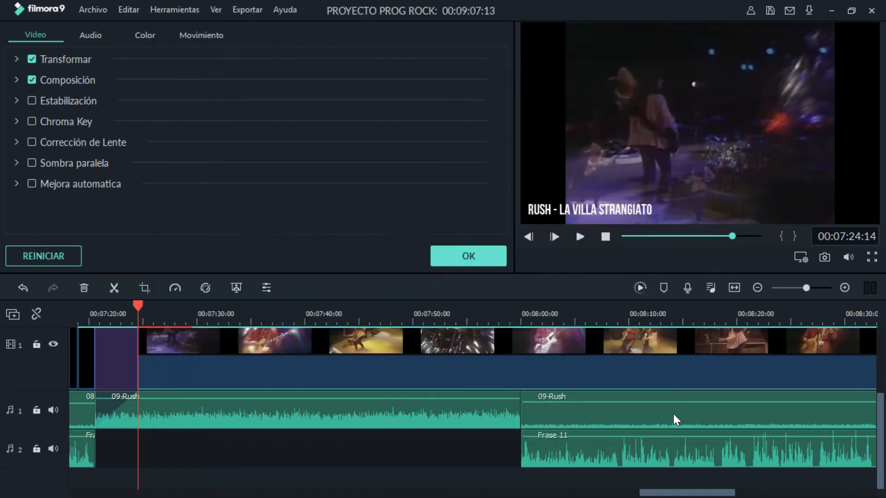
# Look through the slow and fast speed presets available for the 09-Rush video, leaving its speed as it is.
pyautogui.click(178, 287)
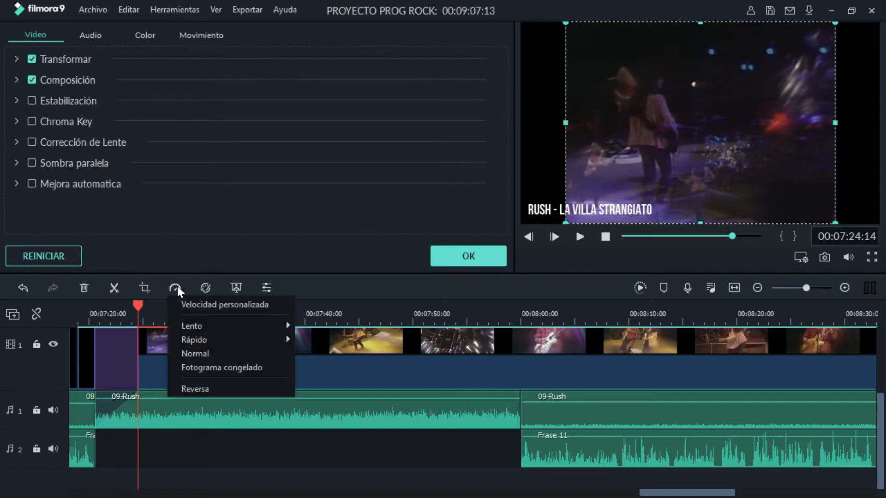
pyautogui.moveTo(217, 326)
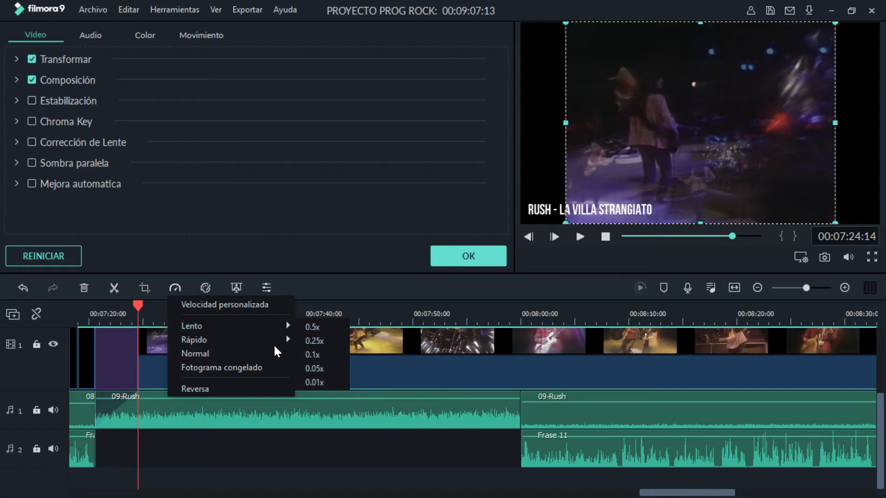
pyautogui.moveTo(270, 342)
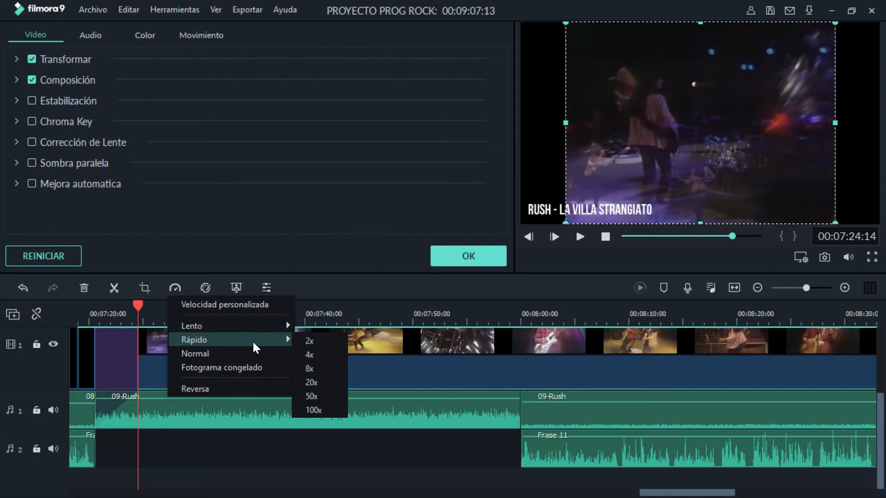
pyautogui.click(436, 446)
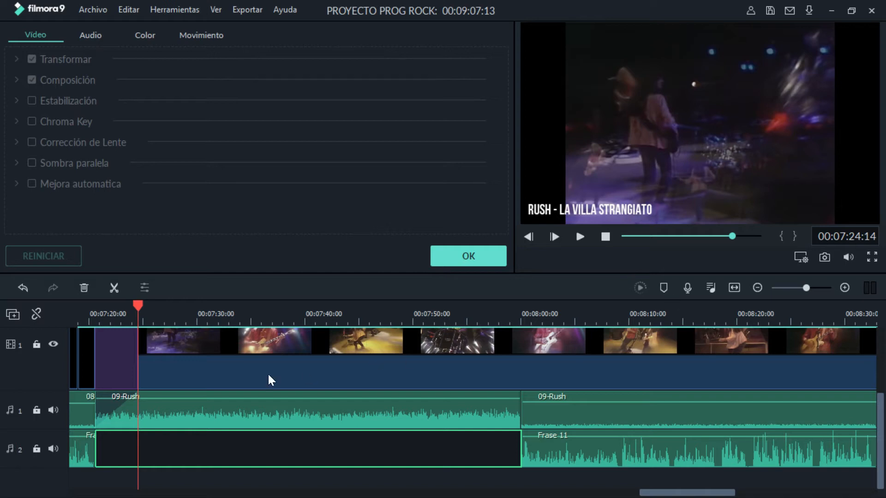
pyautogui.click(241, 370)
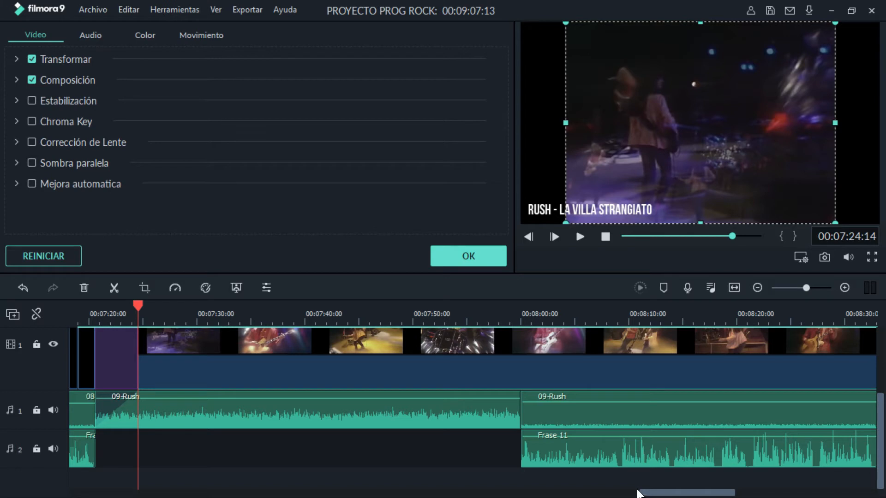
# Browse back along the timeline and place the playhead at 00:01:02:22, at the start of the 02-Yes clip.
pyautogui.moveTo(666, 494); pyautogui.dragTo(612, 494)
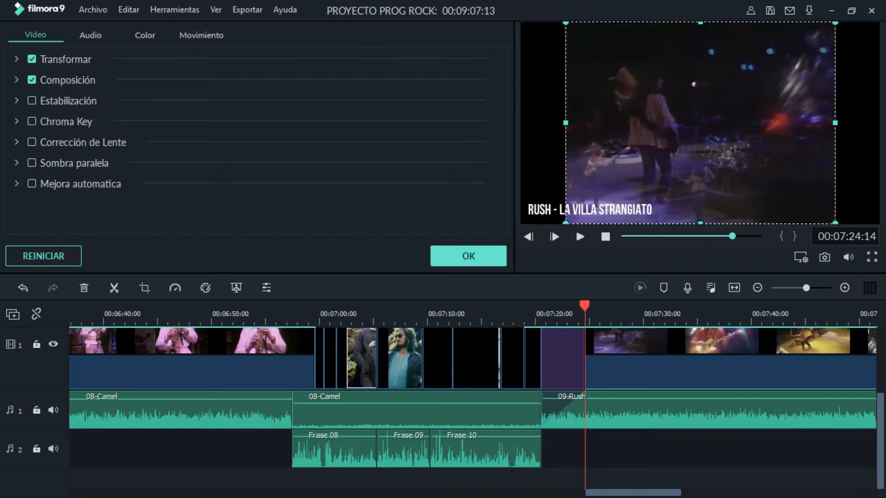
pyautogui.moveTo(612, 493); pyautogui.dragTo(552, 494)
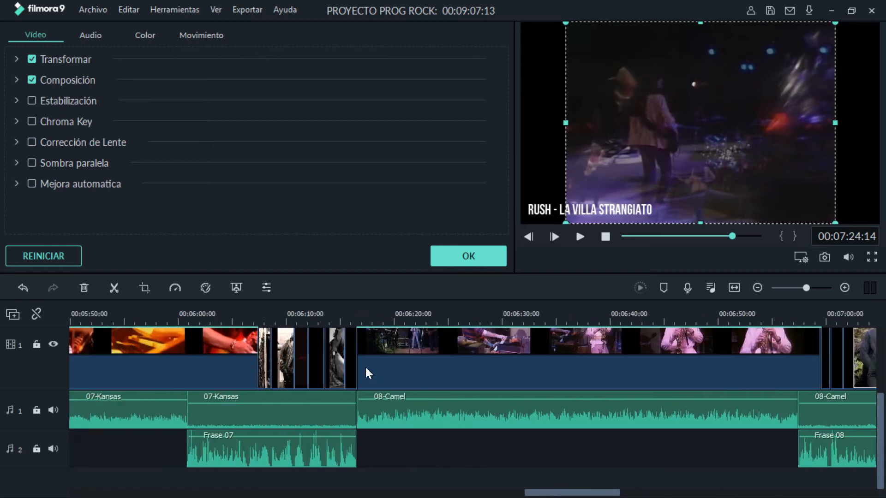
pyautogui.click(350, 353)
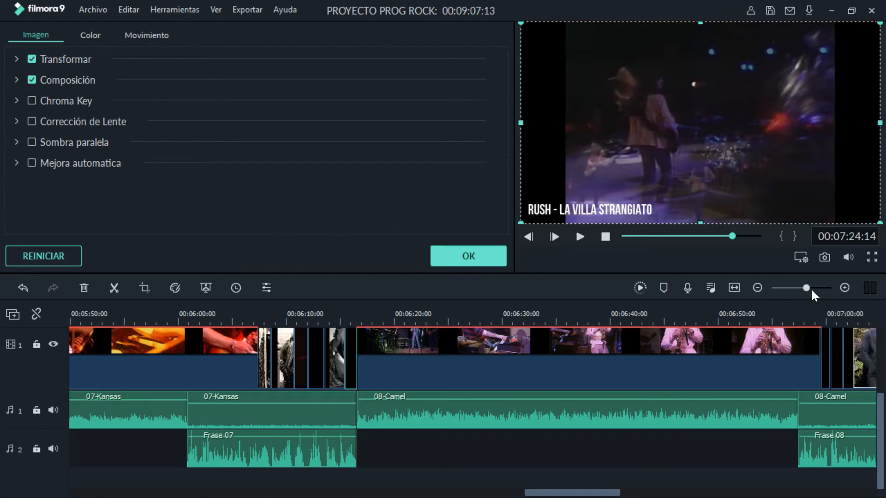
pyautogui.click(757, 287)
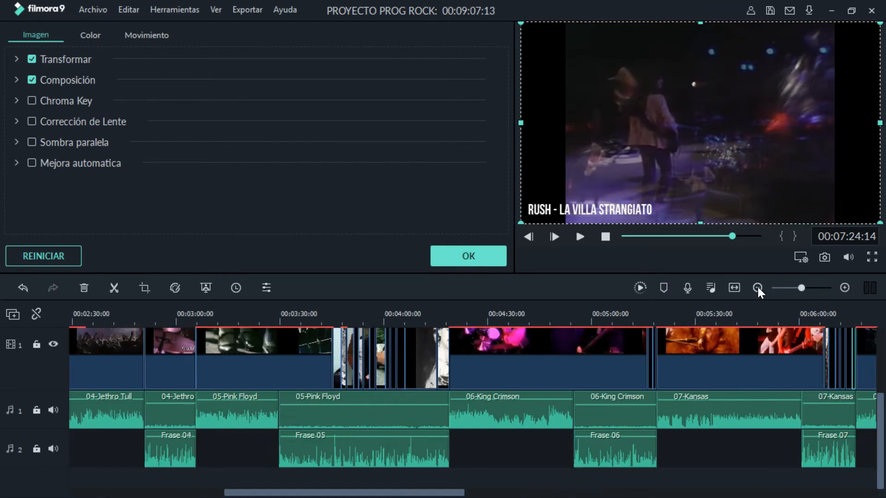
pyautogui.click(758, 287)
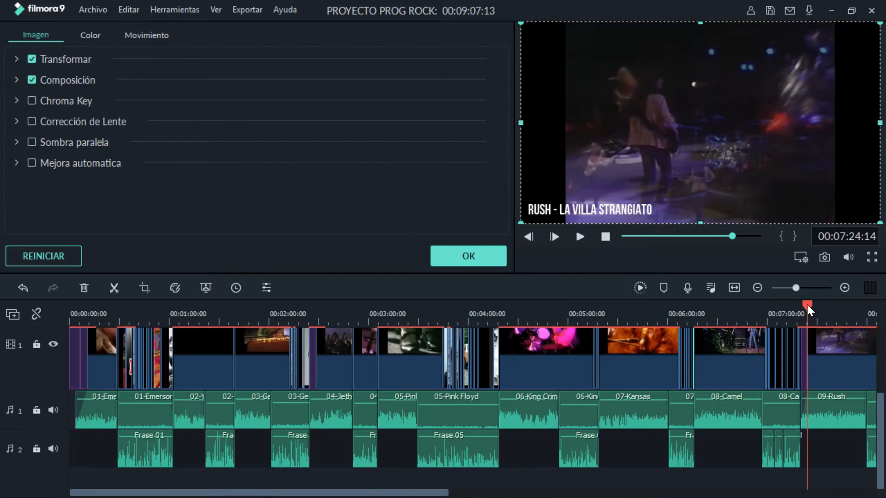
pyautogui.moveTo(808, 305); pyautogui.dragTo(658, 307)
pyautogui.moveTo(521, 317); pyautogui.dragTo(173, 327)
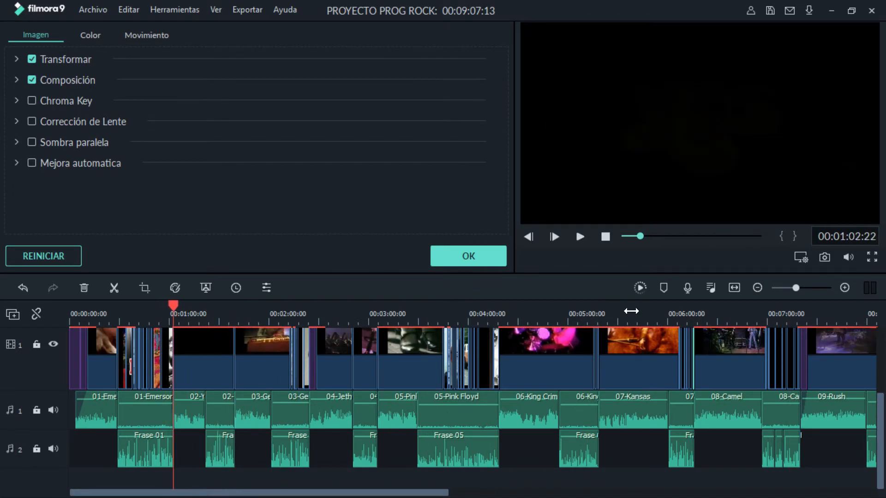
# Examine the cut between 01-Emerson, Lake & Palmer and 02-Yes up close and play it back from 00:01:02:17.
pyautogui.click(845, 287)
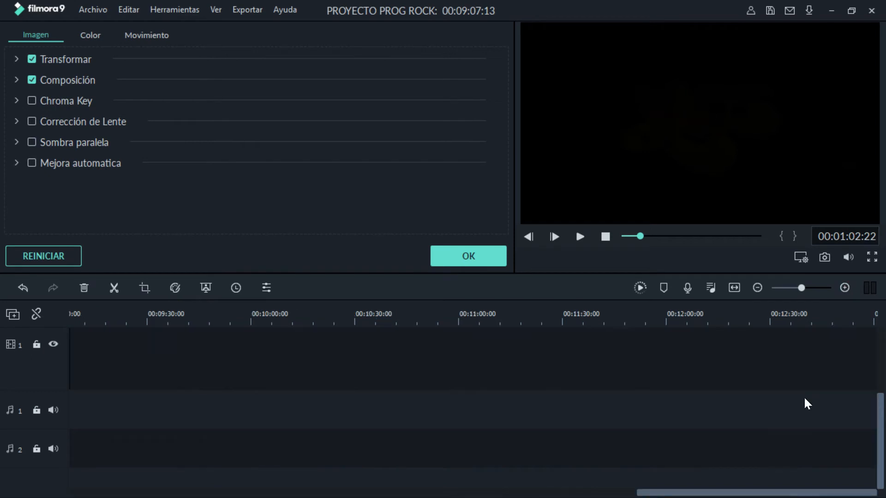
pyautogui.moveTo(811, 491); pyautogui.dragTo(260, 494)
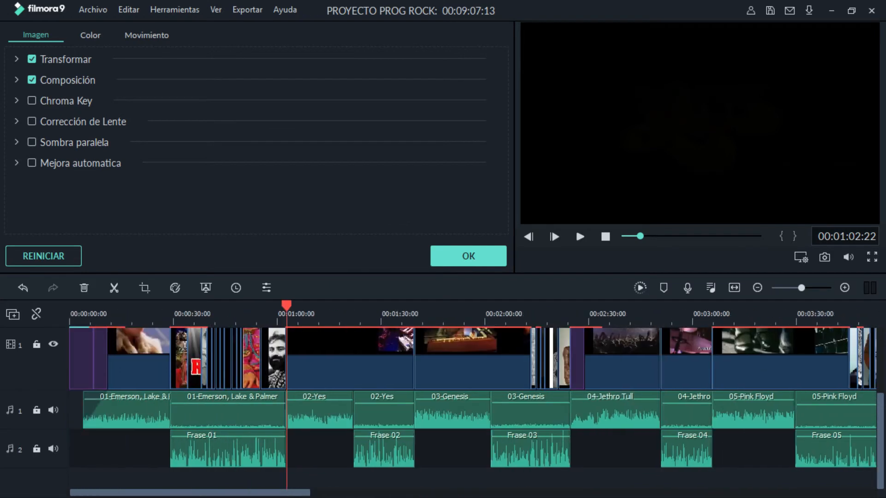
pyautogui.click(844, 287)
pyautogui.click(844, 287)
pyautogui.click(843, 287)
pyautogui.moveTo(870, 492); pyautogui.dragTo(166, 485)
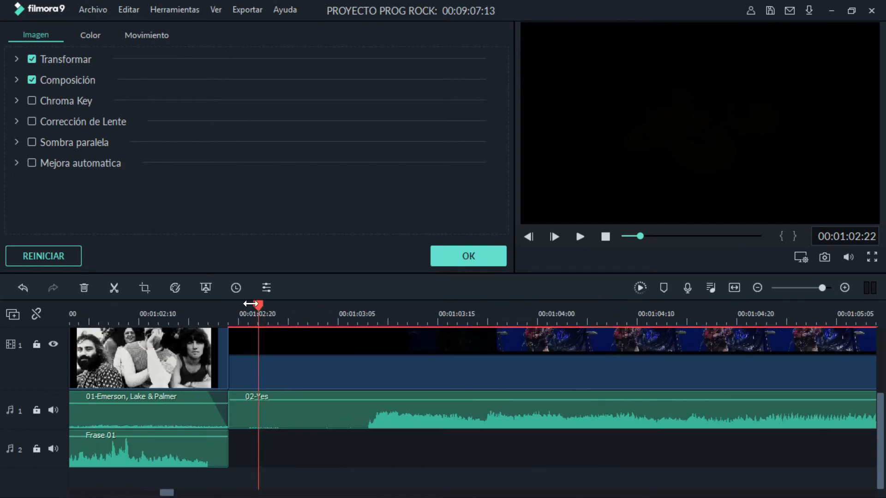
pyautogui.moveTo(259, 304); pyautogui.dragTo(219, 306)
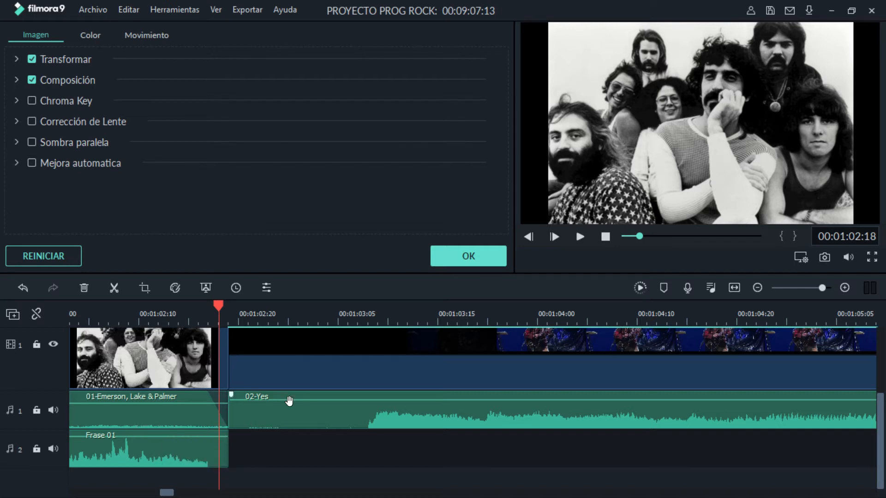
pyautogui.moveTo(220, 304)
pyautogui.mouseDown()
pyautogui.moveTo(237, 309)
pyautogui.moveTo(211, 306)
pyautogui.mouseUp()
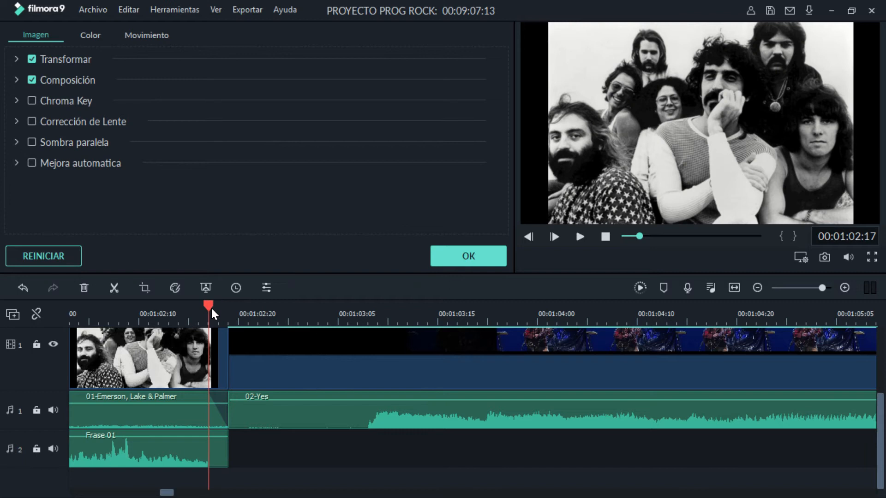
pyautogui.click(580, 238)
pyautogui.click(581, 239)
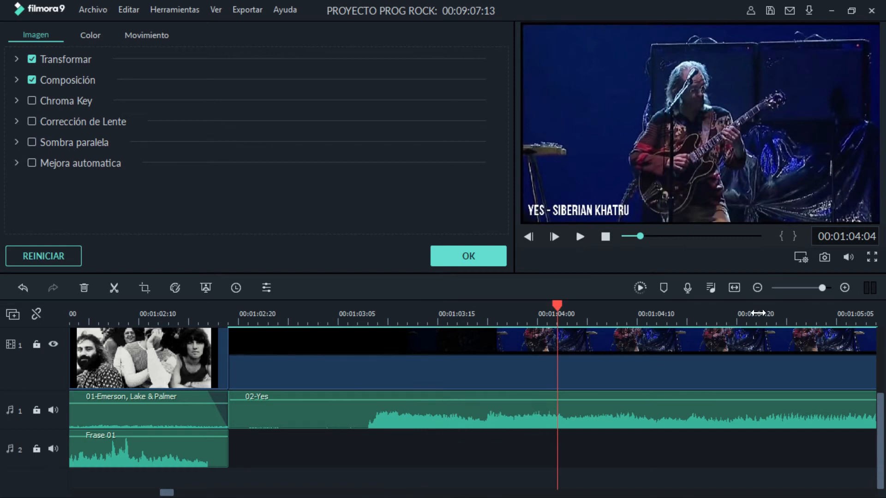
# Play the sequence from 00:00:57:24 through the end of Frase 01 into the opening of 02-Yes.
pyautogui.click(756, 287)
pyautogui.click(757, 287)
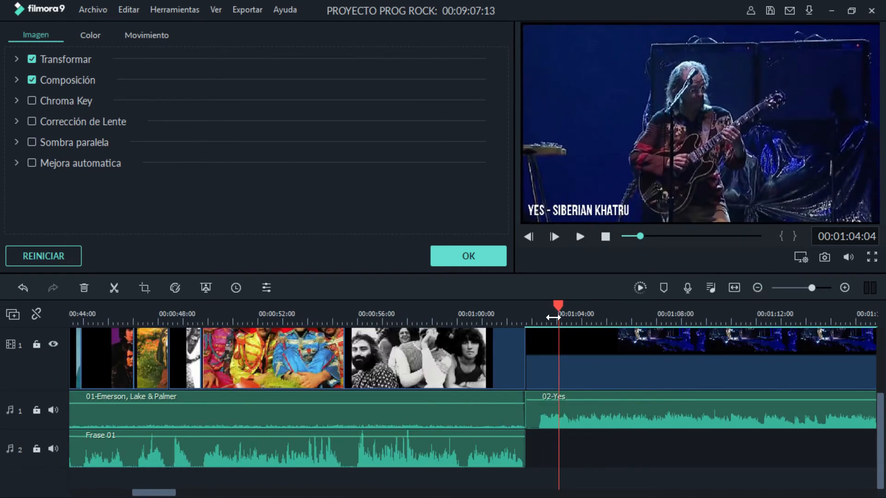
pyautogui.moveTo(541, 304); pyautogui.dragTo(414, 314)
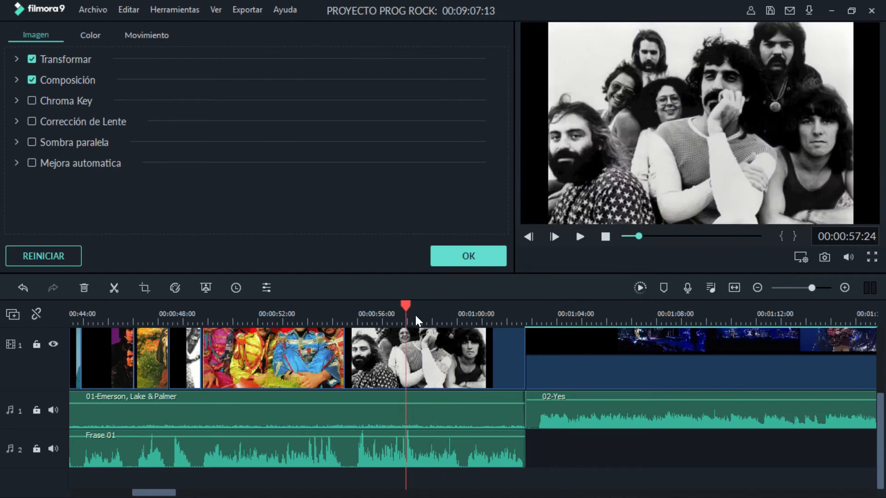
pyautogui.click(580, 237)
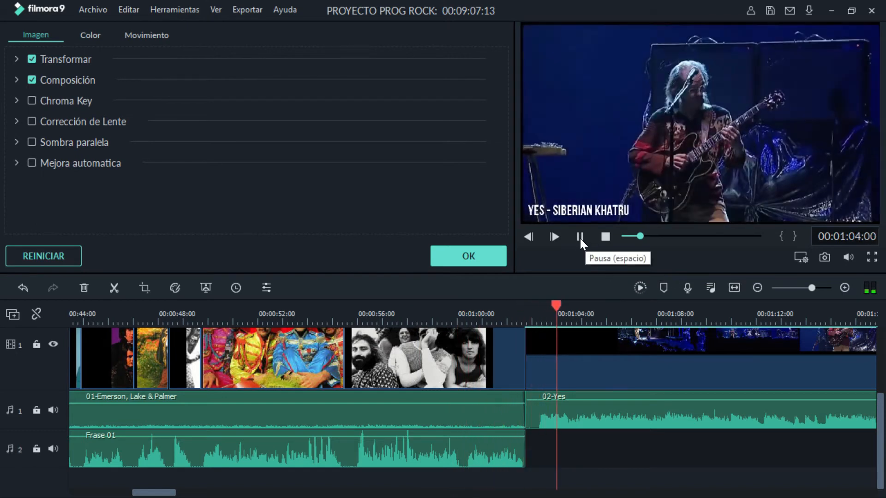
pyautogui.click(580, 239)
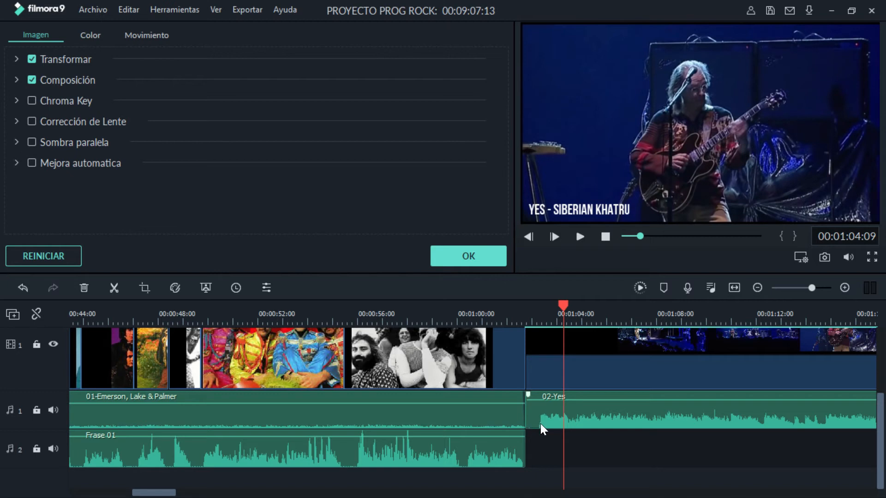
# Play 02-Yes from its opening into Frase 02, and return the playhead to 00:01:19:06.
pyautogui.moveTo(561, 304); pyautogui.dragTo(512, 313)
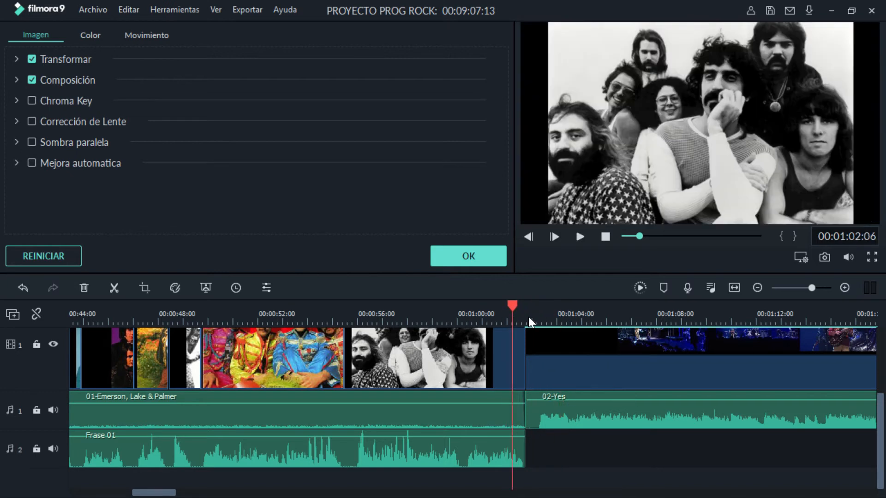
pyautogui.click(531, 317)
pyautogui.press('space')
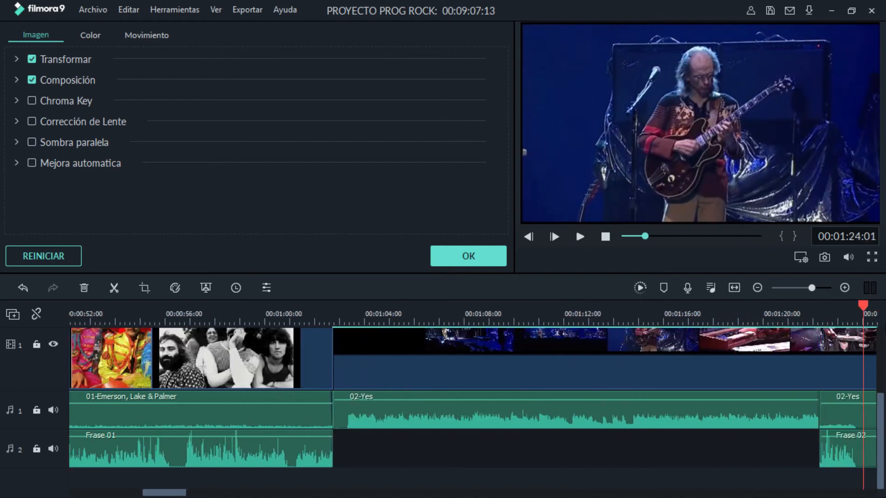
pyautogui.moveTo(863, 306); pyautogui.dragTo(354, 312)
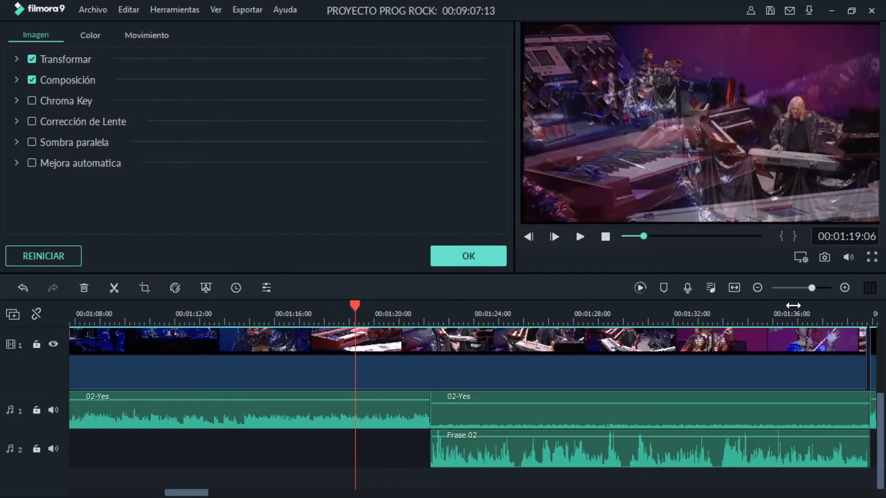
# Select the group photo just before 04-Jethro Tull and look through its colour settings and motion presets.
pyautogui.click(755, 288)
pyautogui.click(755, 287)
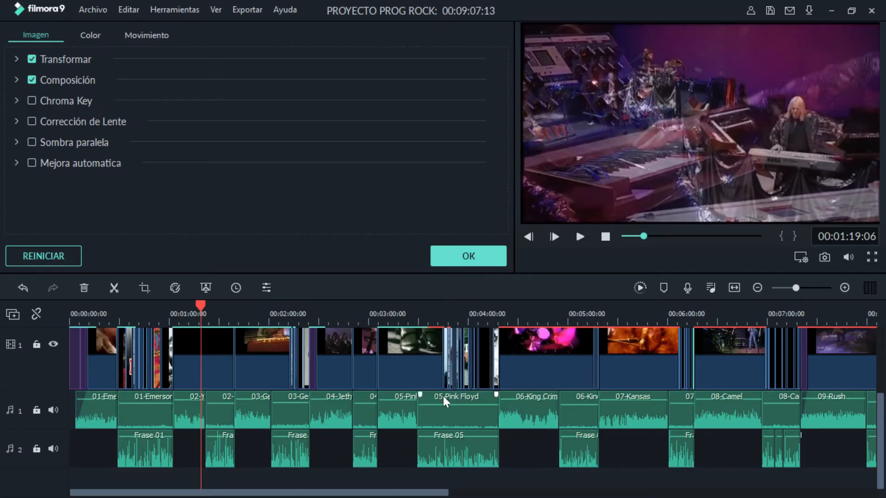
pyautogui.moveTo(797, 287); pyautogui.dragTo(806, 287)
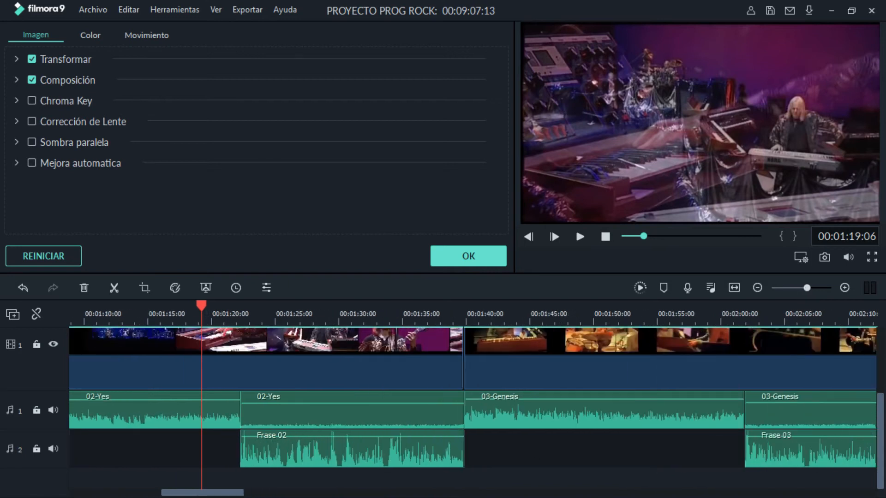
pyautogui.moveTo(240, 493); pyautogui.dragTo(305, 493)
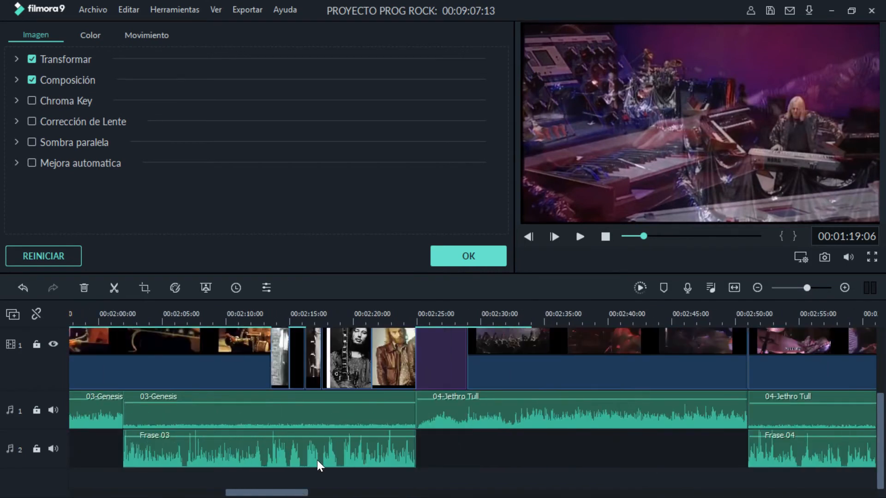
pyautogui.click(392, 347)
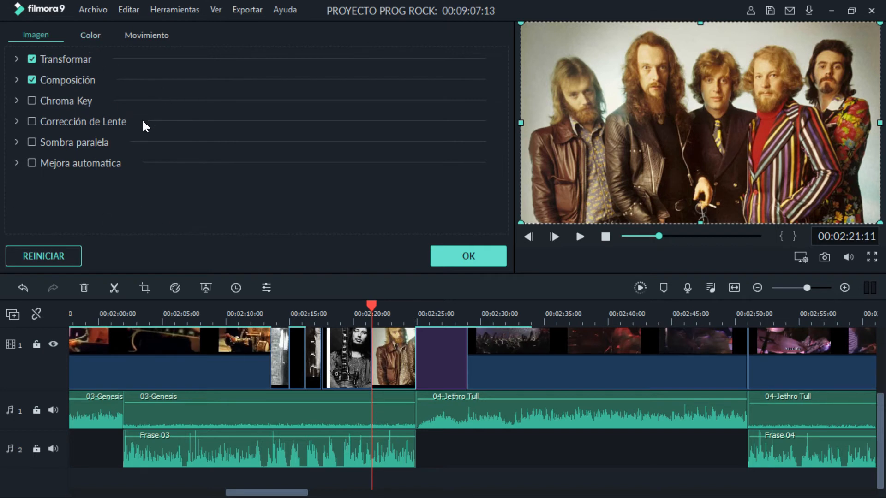
pyautogui.click(91, 34)
pyautogui.click(16, 58)
pyautogui.click(15, 78)
pyautogui.click(140, 34)
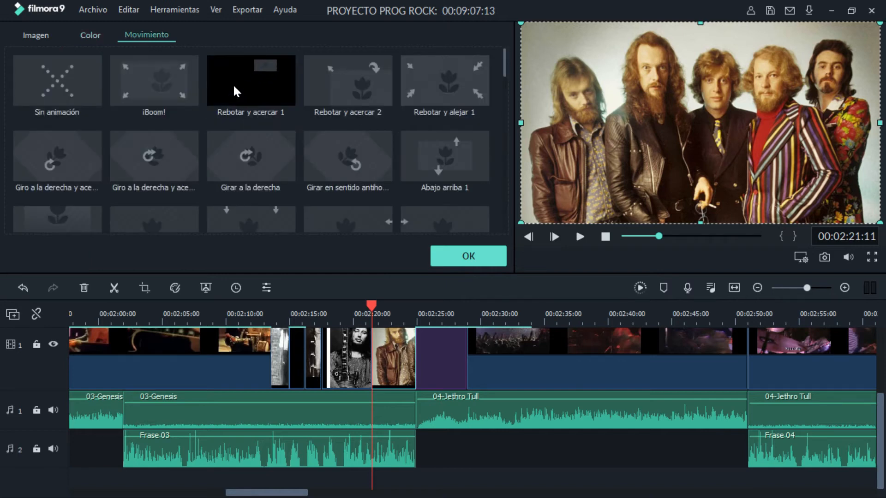
pyautogui.scroll(-5, 299, 160)
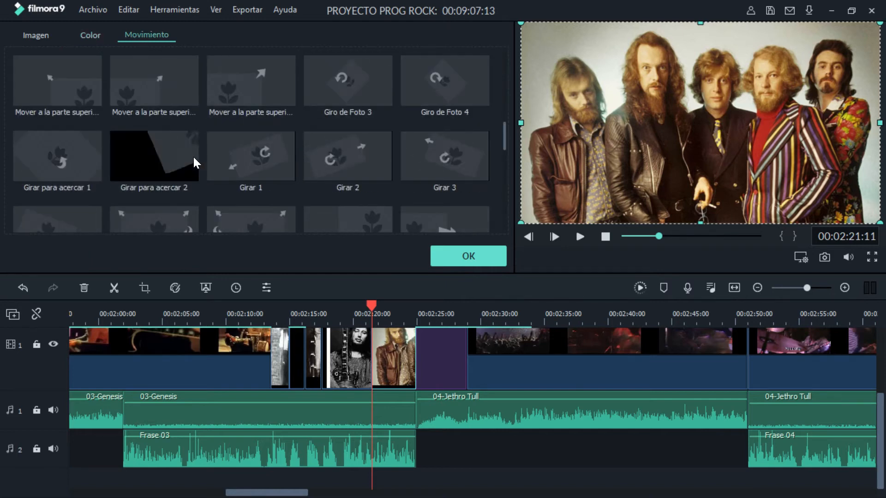
# Apply the Girar para acercar 2 motion preset to the group photo, play it back, and return the playhead to 00:02:23:02.
pyautogui.click(174, 156)
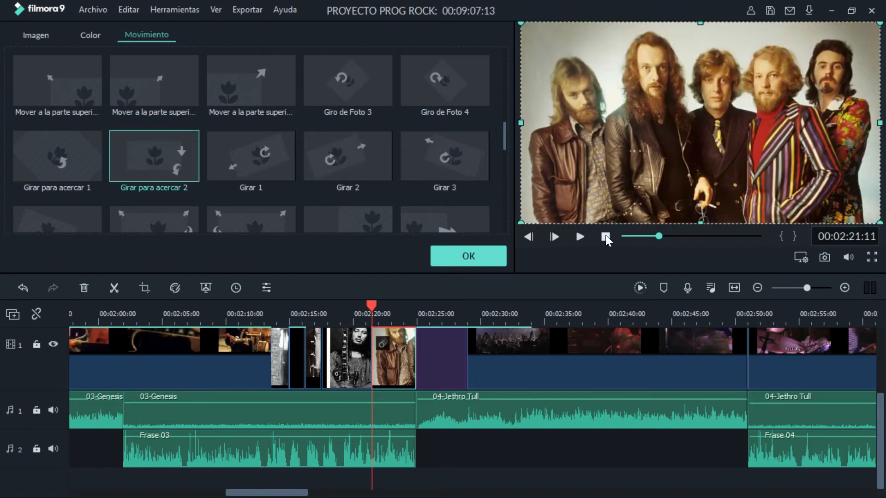
pyautogui.click(579, 236)
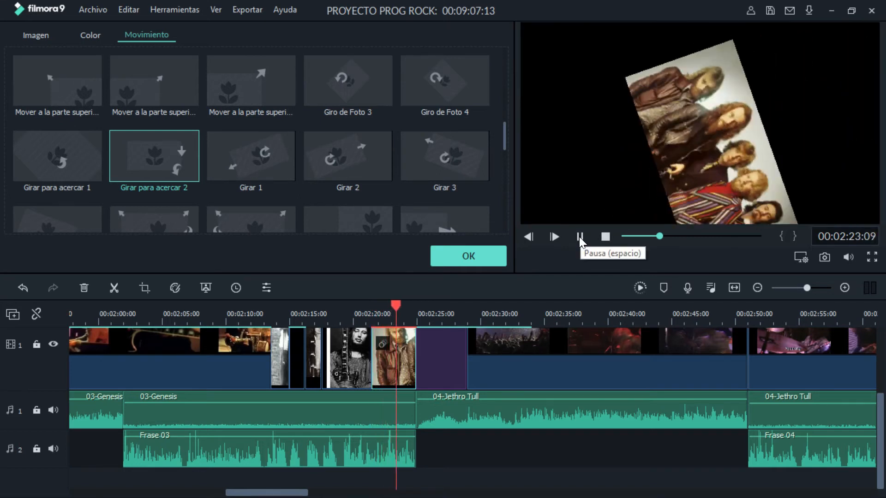
pyautogui.click(579, 237)
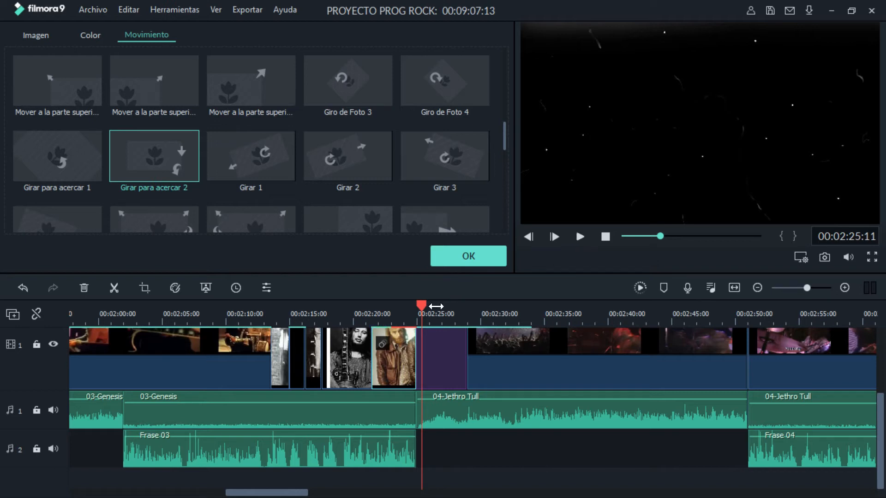
pyautogui.moveTo(420, 303); pyautogui.dragTo(395, 308)
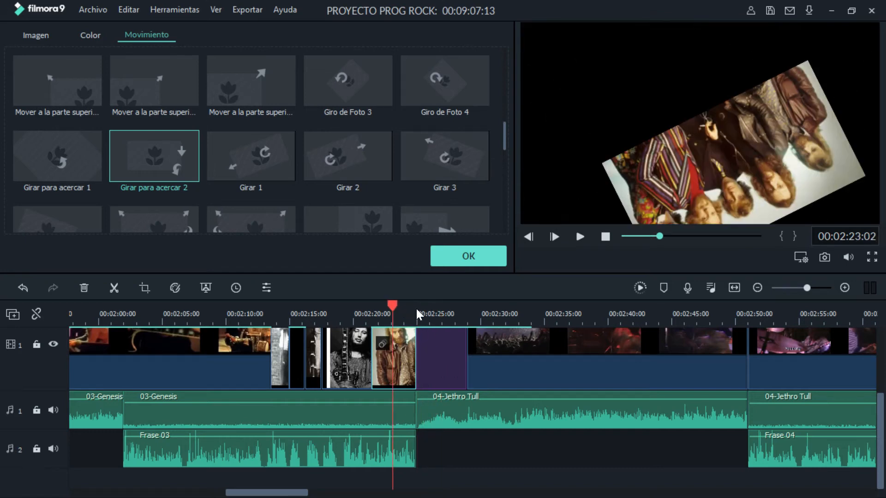
# Split the group photo before 04-Jethro Tull at 00:02:22:03 and delete its second part.
pyautogui.click(845, 288)
pyautogui.click(845, 288)
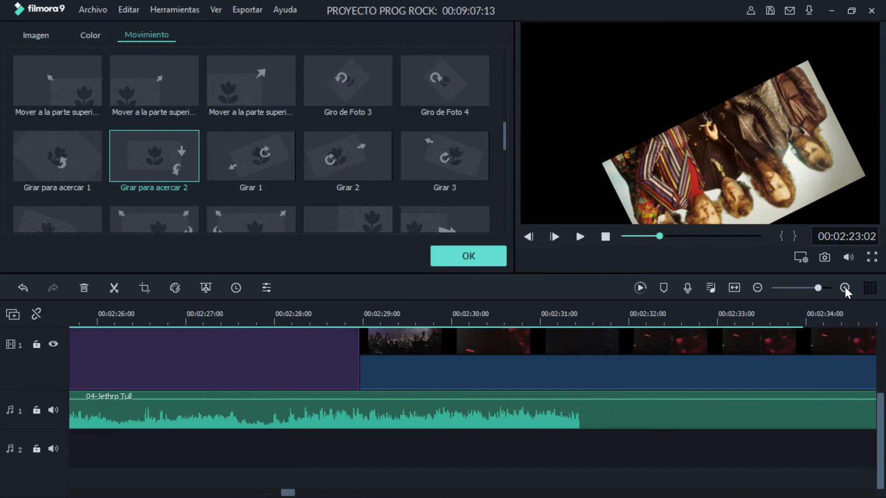
pyautogui.click(261, 494)
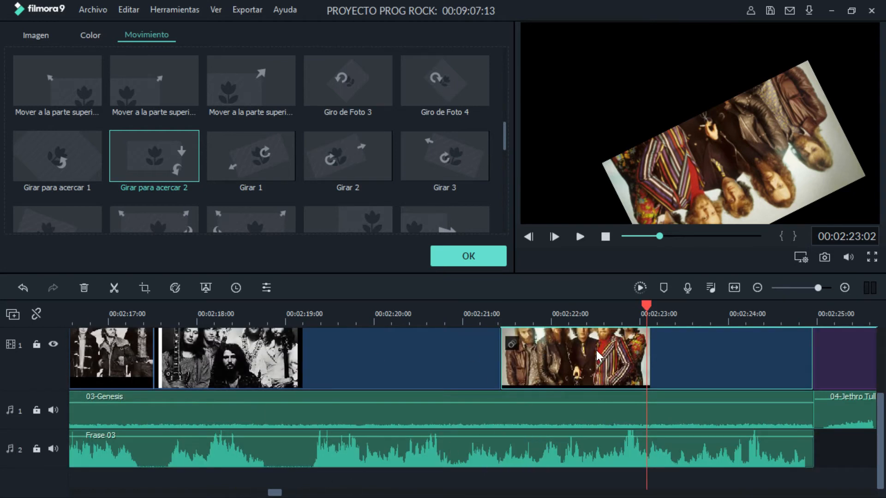
pyautogui.moveTo(637, 308); pyautogui.dragTo(394, 327)
pyautogui.click(421, 359)
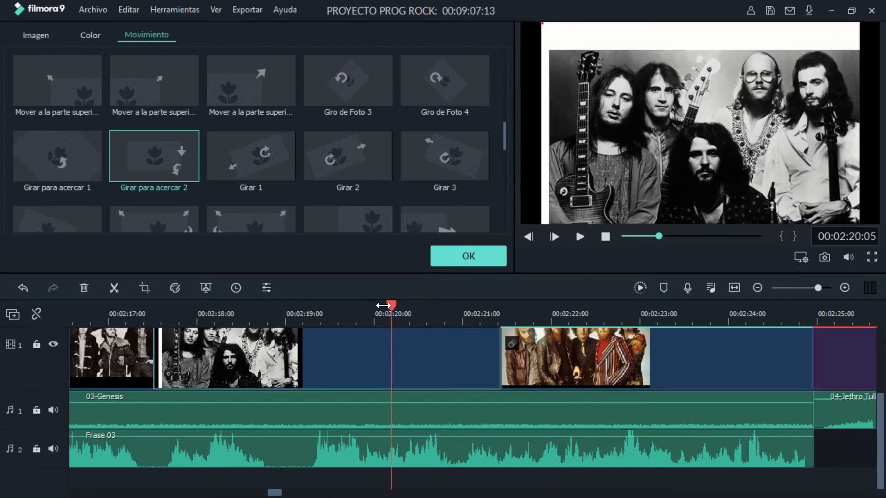
pyautogui.moveTo(392, 308); pyautogui.dragTo(564, 311)
pyautogui.click(597, 356)
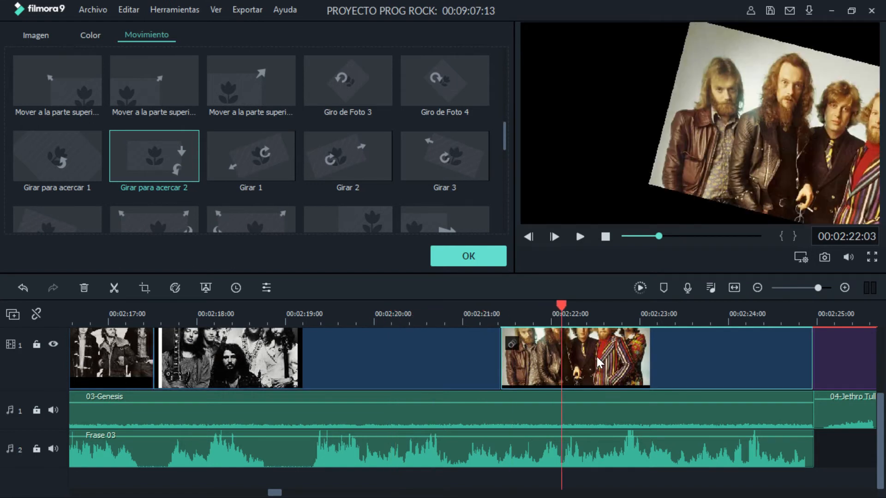
pyautogui.click(115, 287)
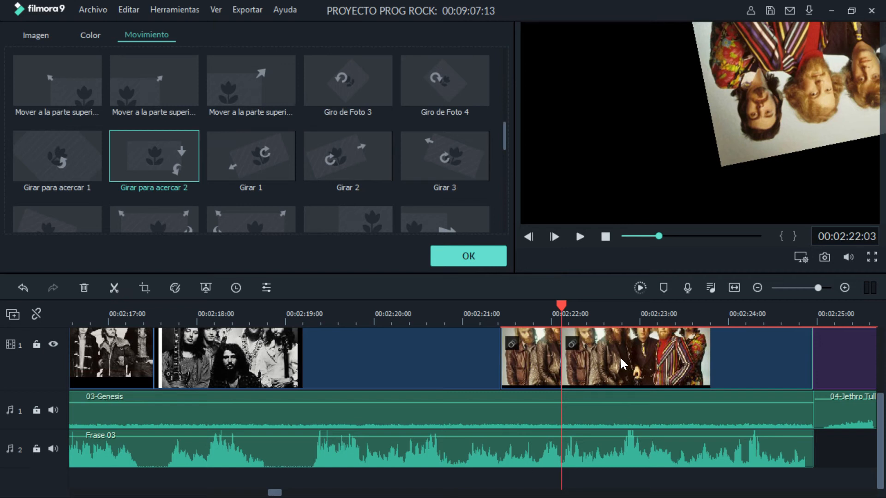
pyautogui.press('Delete')
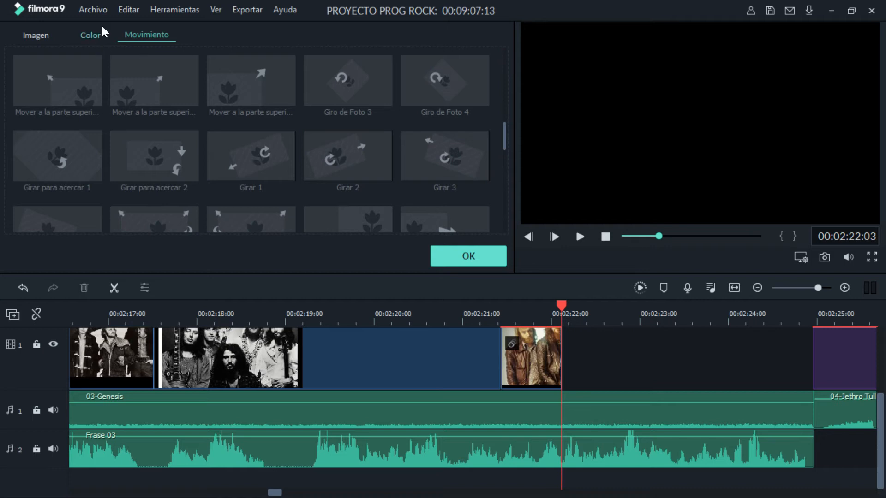
# Restore the deleted part of the group photo, and after one more deletion undo both that deletion and the split.
pyautogui.click(131, 9)
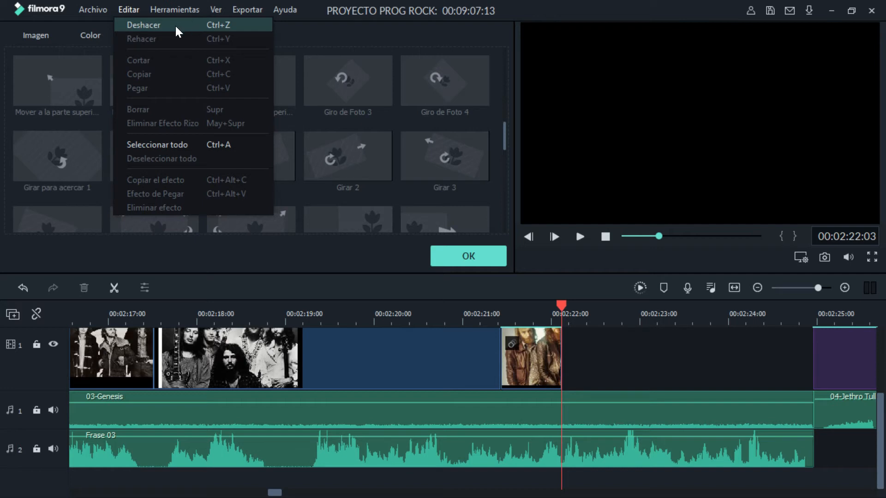
pyautogui.click(159, 24)
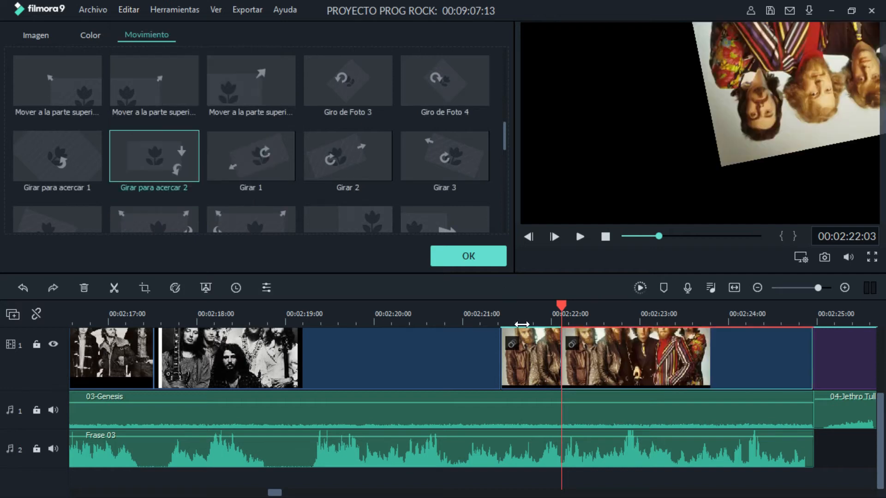
pyautogui.press('Delete')
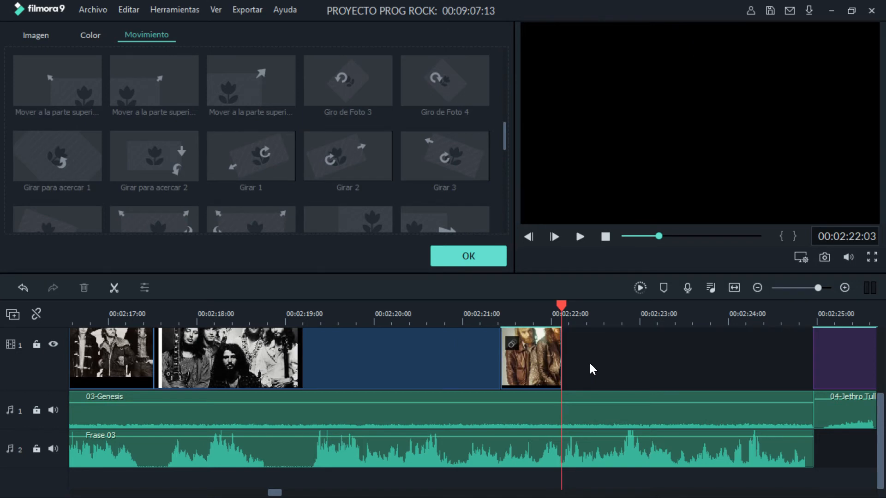
pyautogui.hotkey('ctrl', 'z')
pyautogui.hotkey('ctrl', 'z')
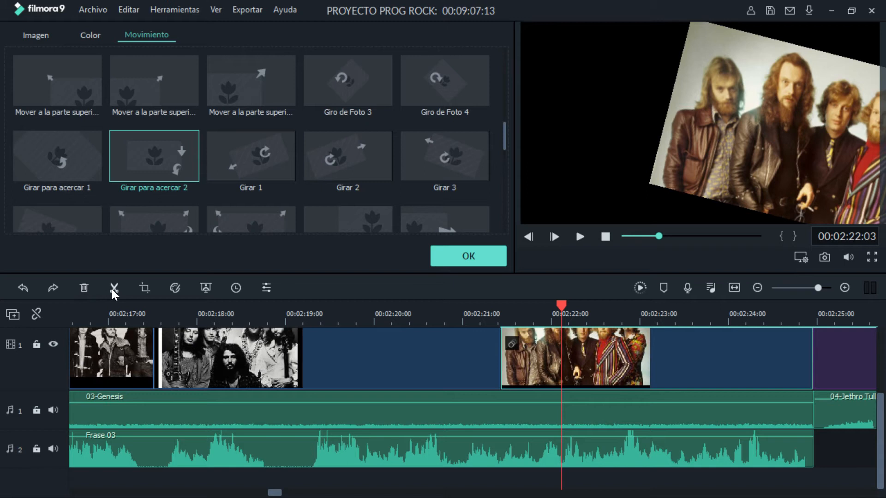
# Try cropping the group photo to 892 x 501 in its original ratio, preview the crop, and leave the crop settings.
pyautogui.click(144, 290)
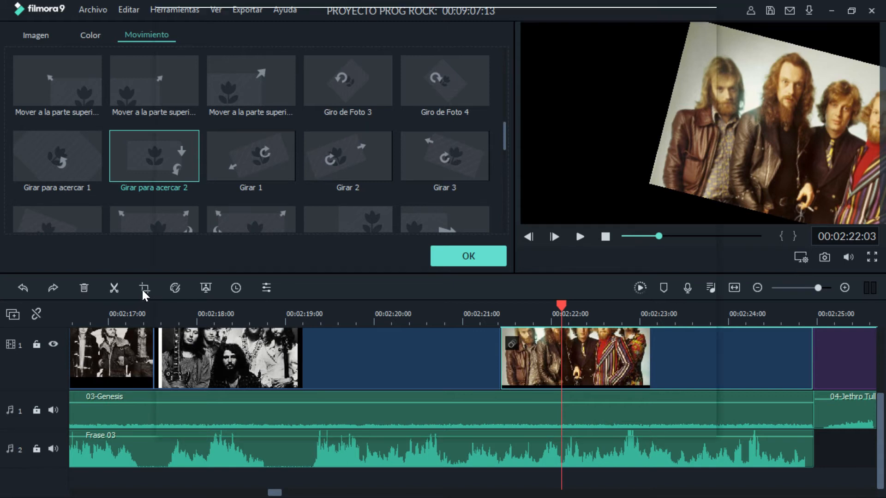
pyautogui.moveTo(194, 331); pyautogui.dragTo(341, 250)
pyautogui.moveTo(529, 164); pyautogui.dragTo(510, 169)
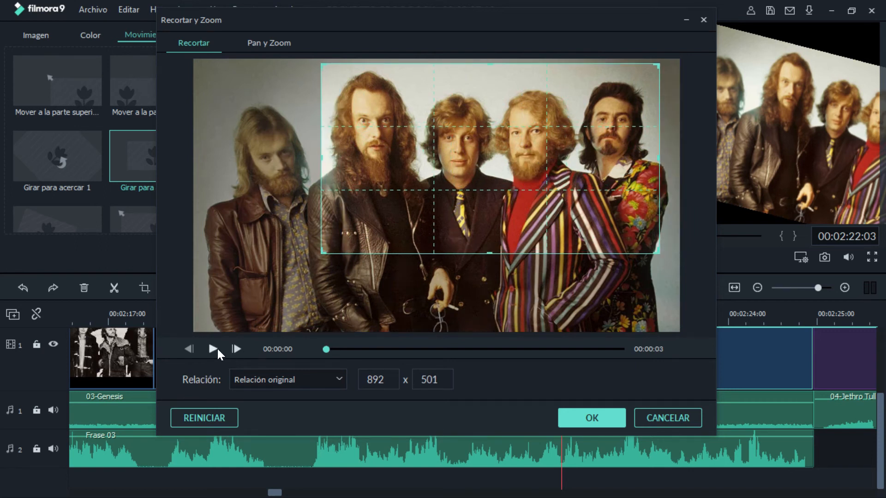
pyautogui.click(213, 348)
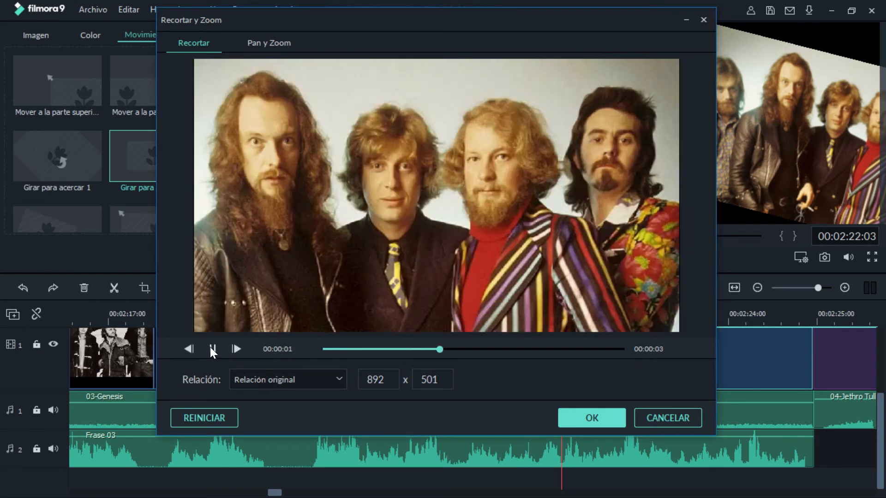
pyautogui.click(210, 348)
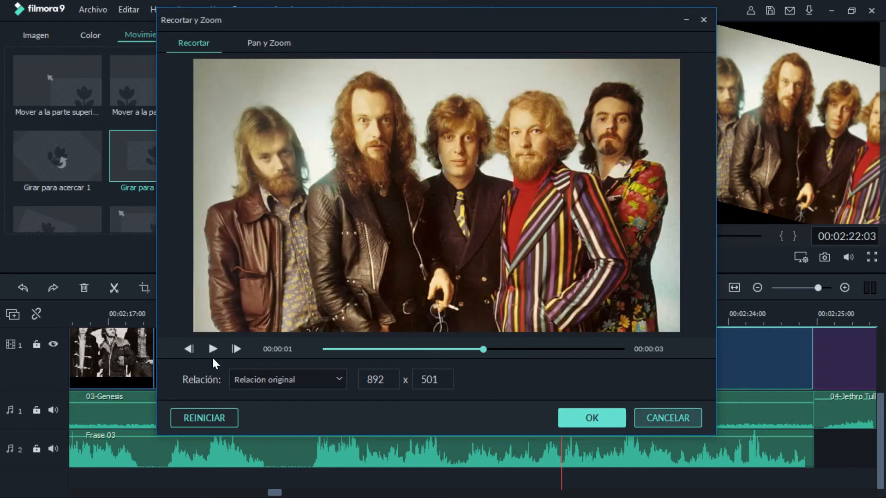
pyautogui.click(592, 418)
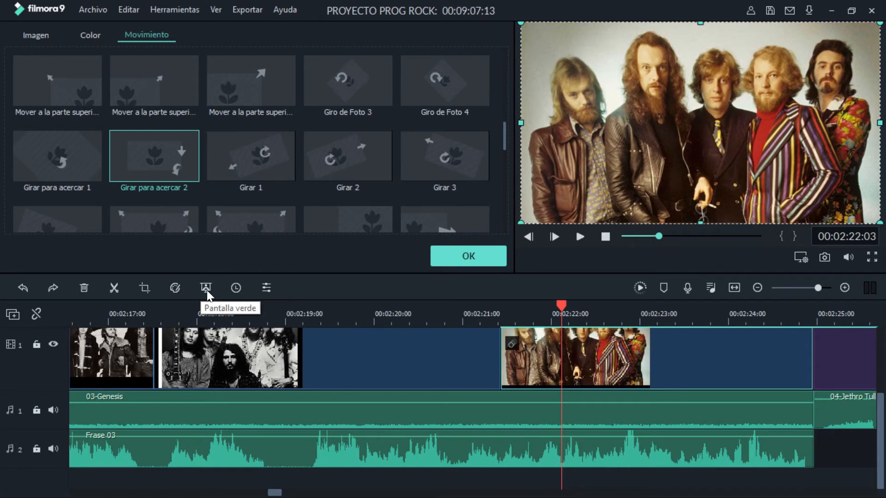
# Inspect the group photo's duration setting, including its seconds and frames, and leave the clip's settings.
pyautogui.click(236, 288)
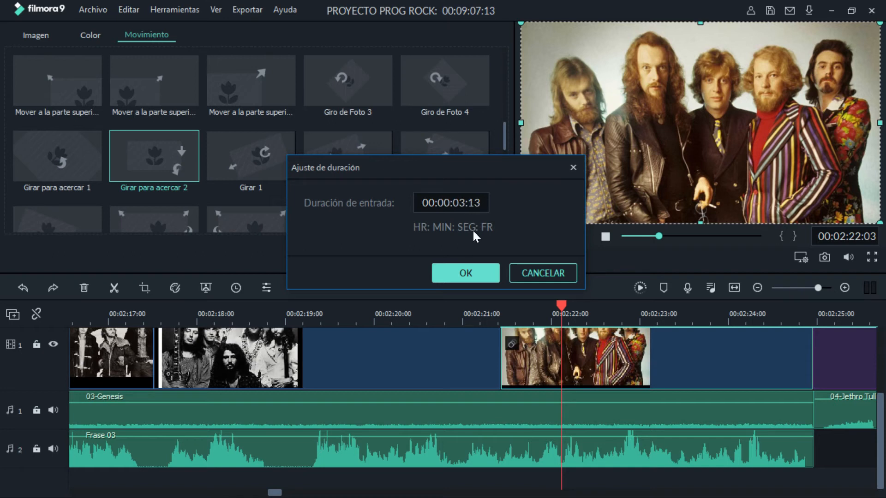
pyautogui.click(475, 203)
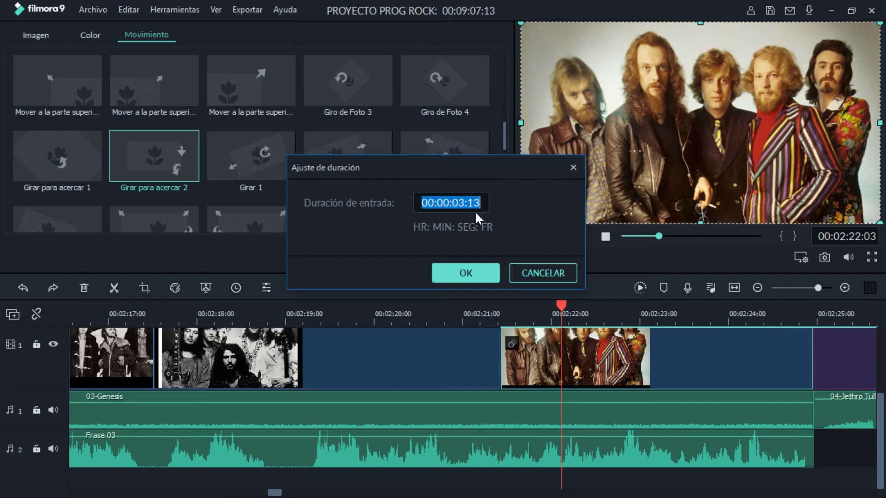
pyautogui.doubleClick(481, 204)
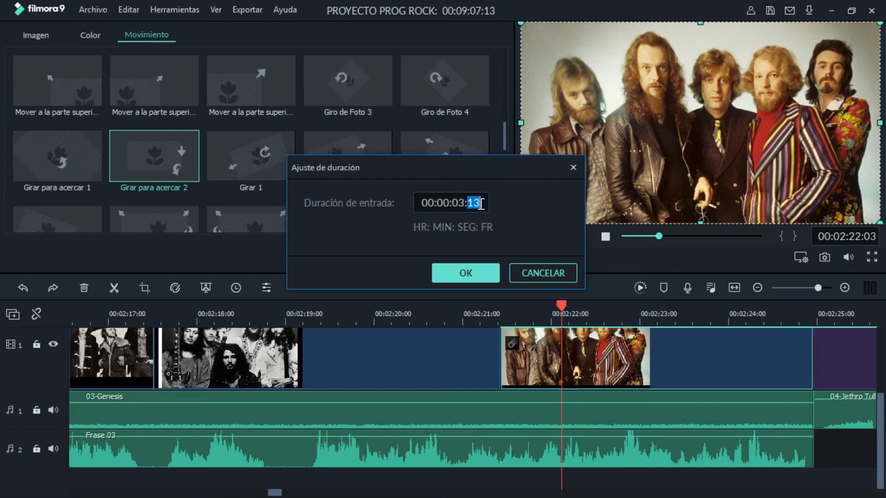
pyautogui.click(525, 265)
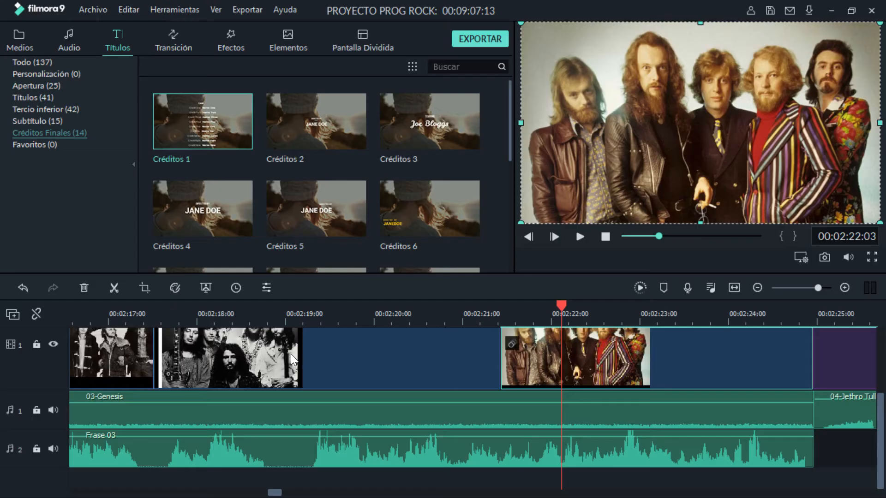
# Add the 05-Pink Floyd video to video track 1 beyond the project's last clip, leaving a gap before it.
pyautogui.moveTo(274, 493); pyautogui.dragTo(189, 493)
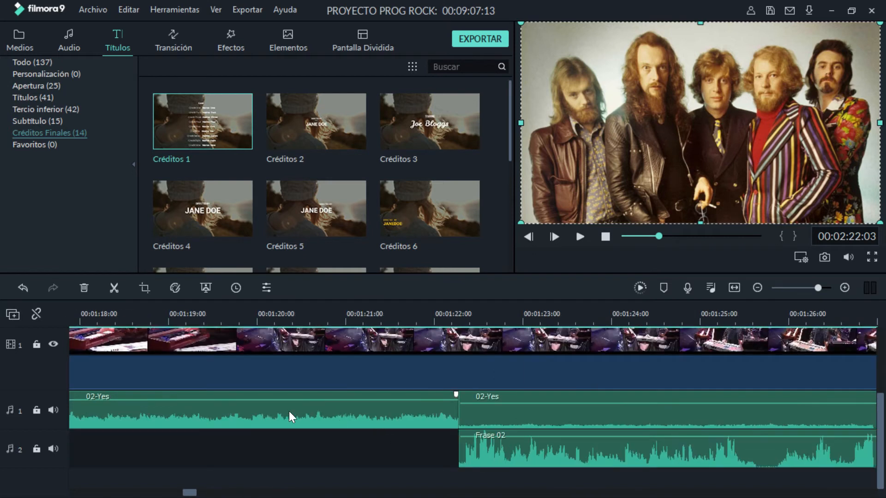
pyautogui.click(464, 445)
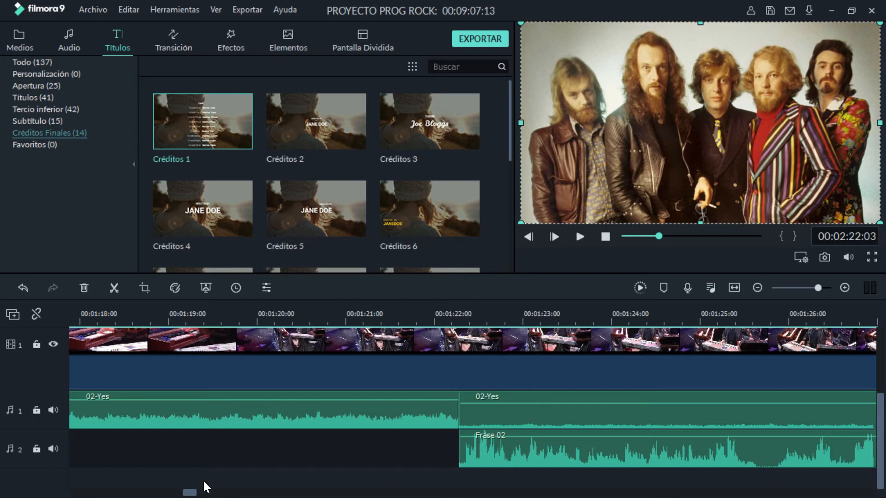
pyautogui.click(755, 287)
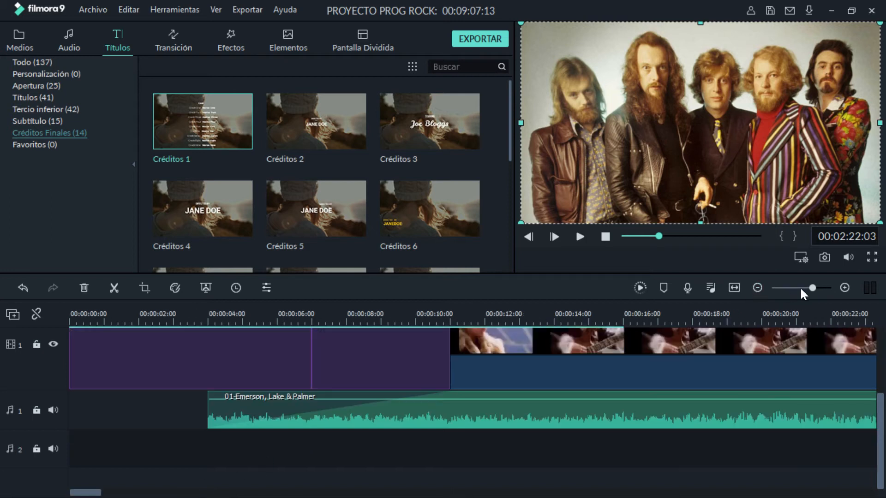
pyautogui.moveTo(815, 287); pyautogui.dragTo(797, 290)
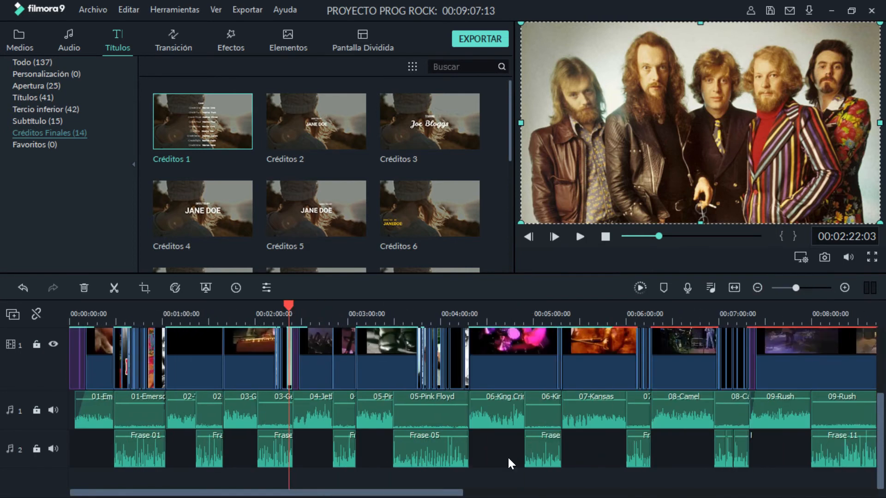
pyautogui.moveTo(434, 495); pyautogui.dragTo(683, 493)
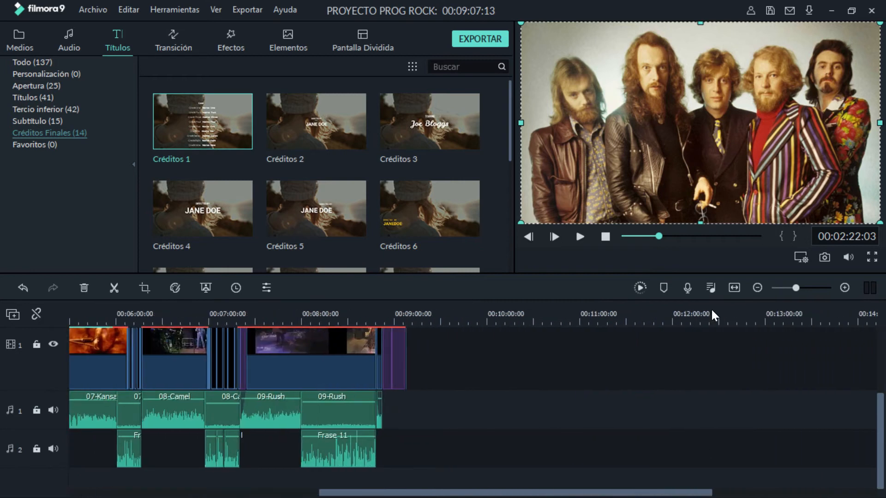
pyautogui.click(20, 39)
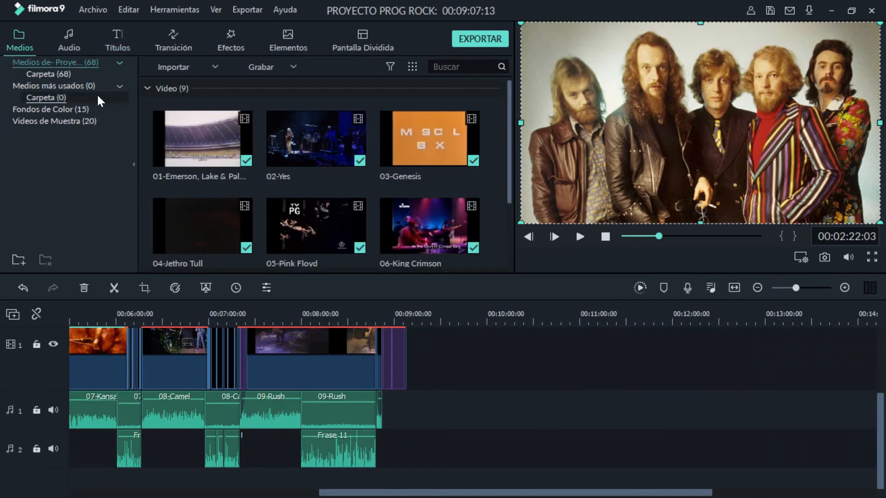
pyautogui.moveTo(340, 218); pyautogui.dragTo(460, 359)
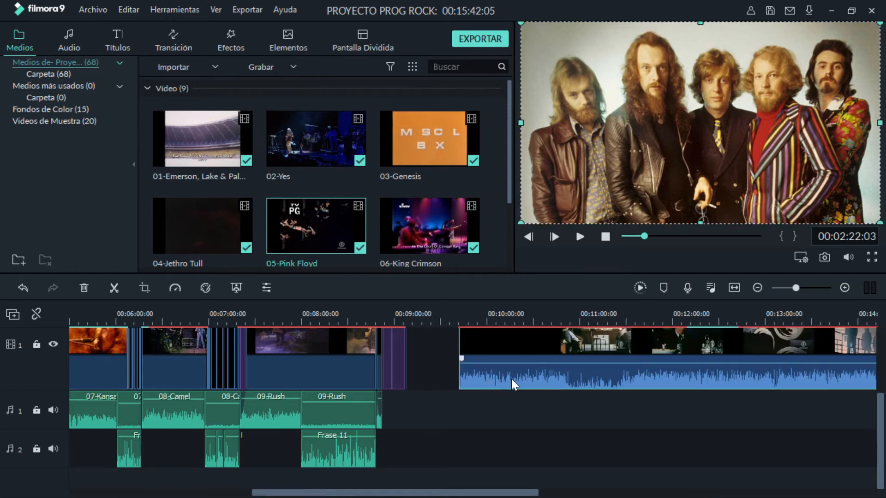
# Separate the audio from the newly added 05-Pink Floyd video and select the detached audio clip.
pyautogui.rightClick(502, 370)
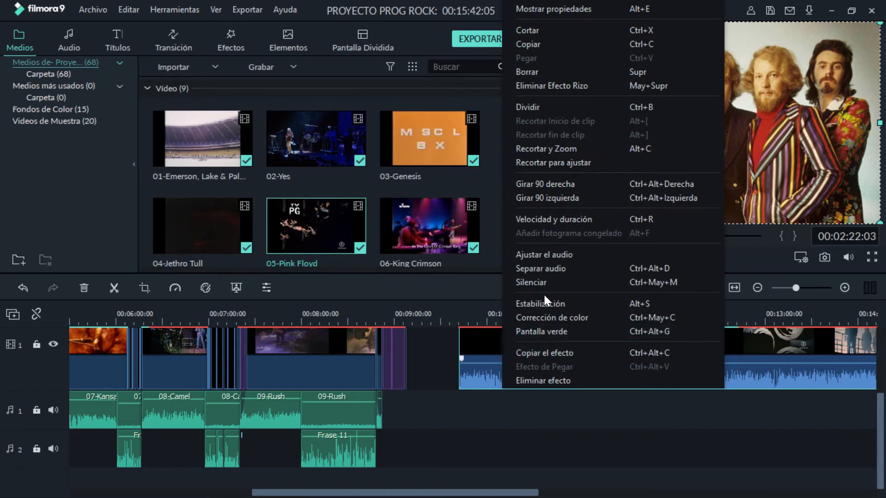
pyautogui.click(538, 268)
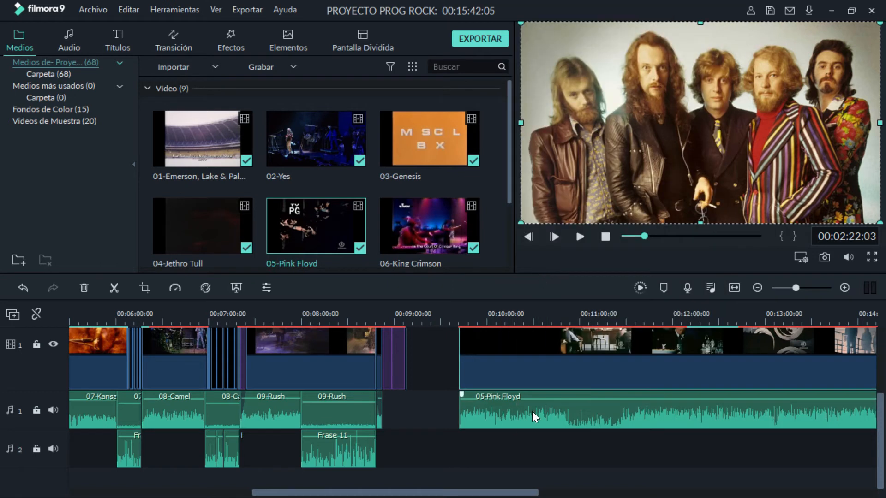
pyautogui.click(624, 408)
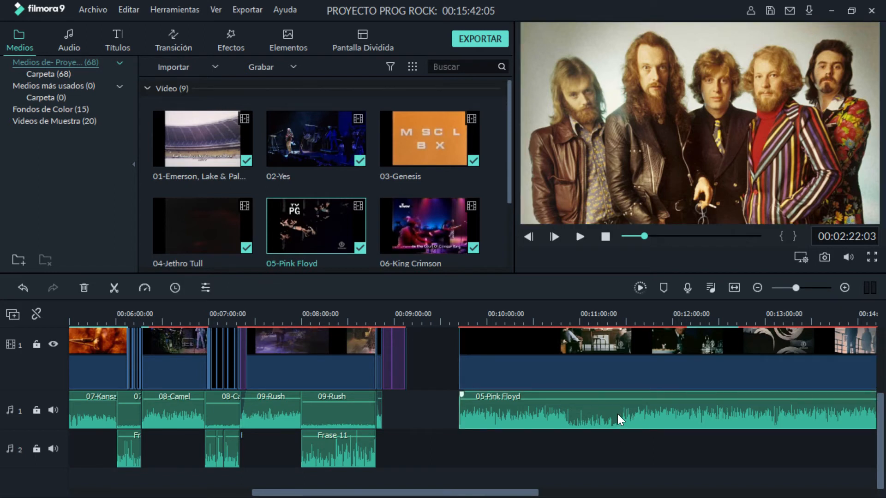
pyautogui.click(116, 290)
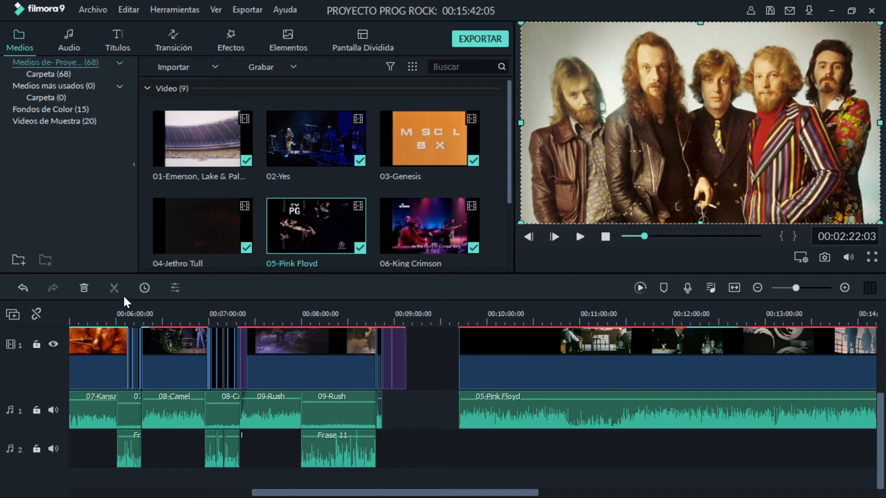
pyautogui.click(616, 411)
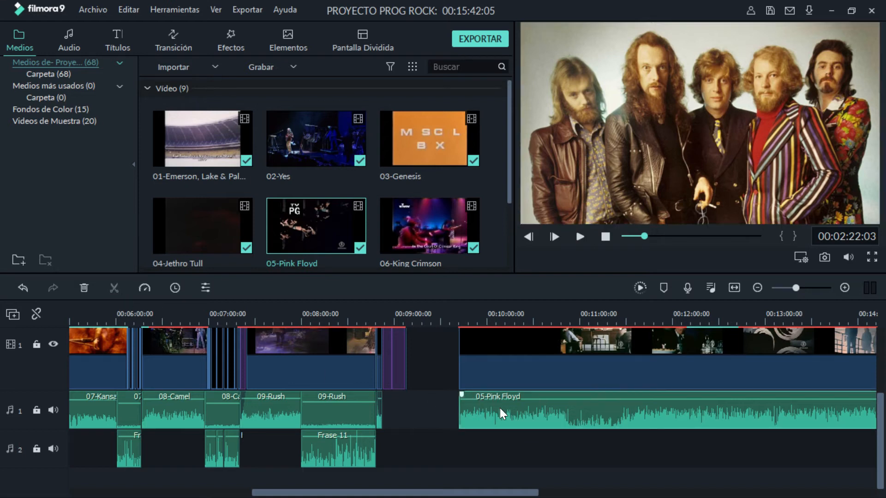
# Split the detached 05-Pink Floyd audio at 00:10:49:19, where the classroom scene begins.
pyautogui.moveTo(461, 492); pyautogui.dragTo(280, 492)
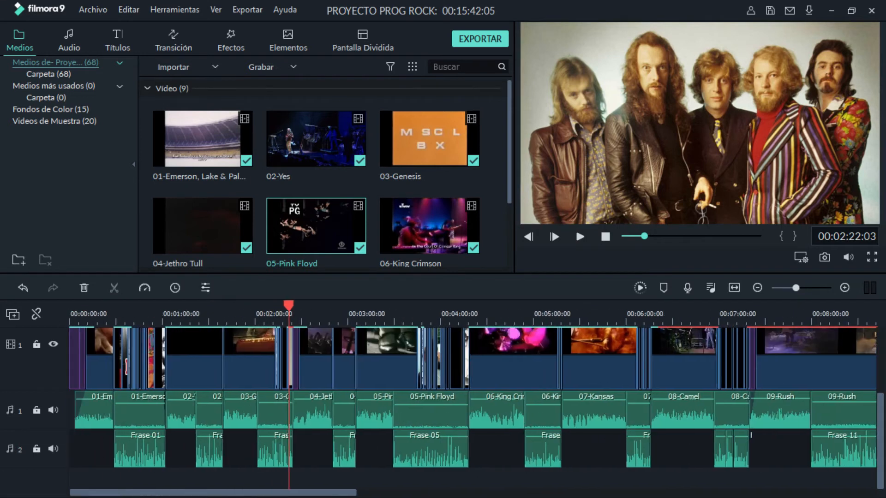
pyautogui.moveTo(290, 303); pyautogui.dragTo(858, 305)
pyautogui.click(697, 358)
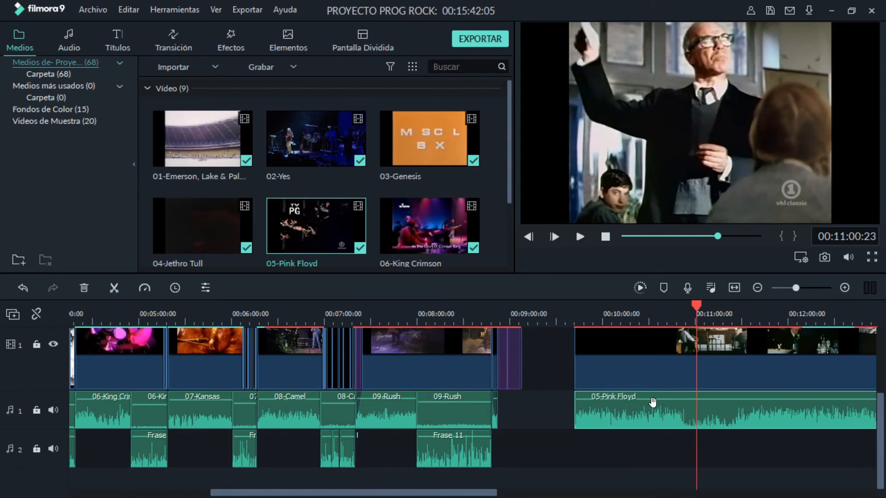
pyautogui.moveTo(698, 303); pyautogui.dragTo(679, 305)
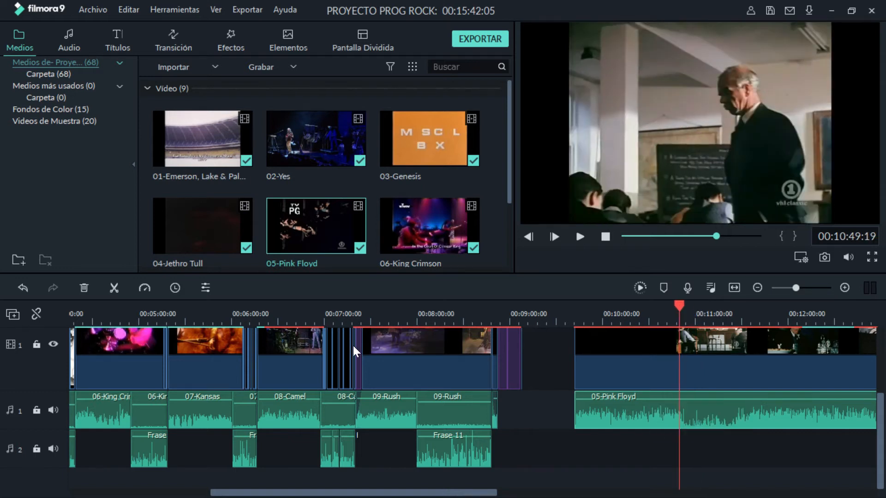
pyautogui.click(110, 289)
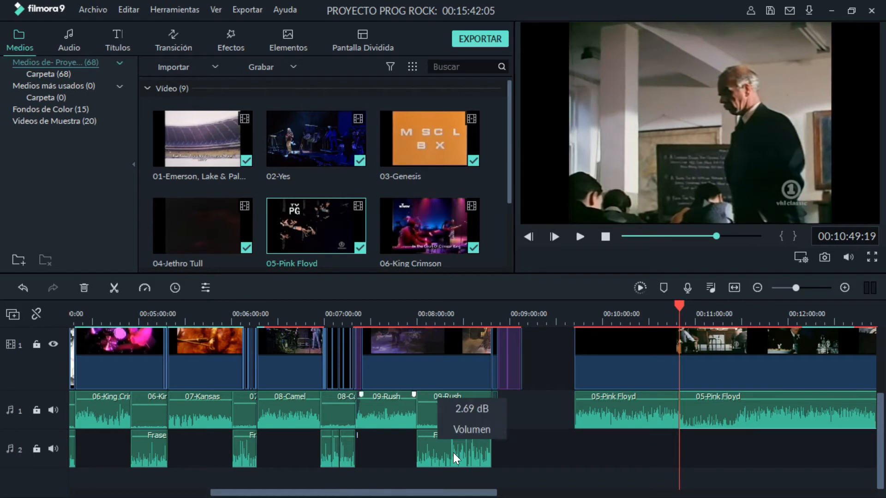
# Move the playhead ahead of the 05-Pink Floyd clip and select each of its two audio segments in turn to check the split.
pyautogui.moveTo(454, 490); pyautogui.dragTo(531, 490)
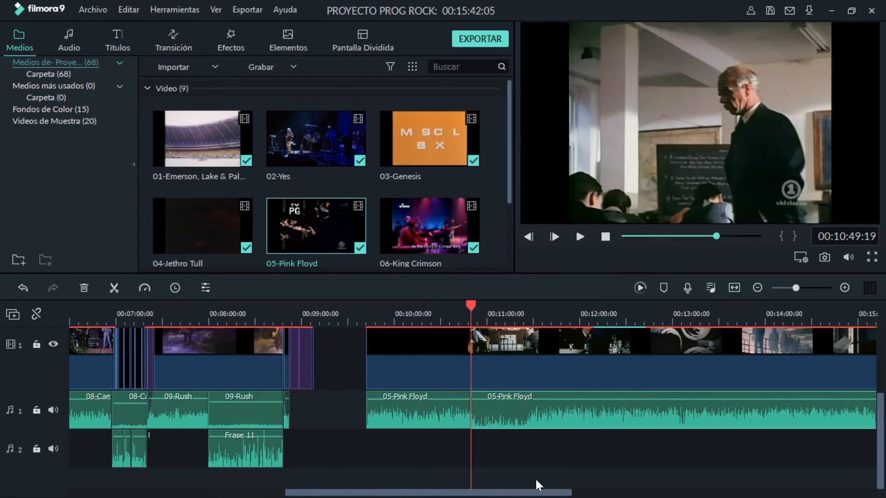
pyautogui.moveTo(468, 304); pyautogui.dragTo(358, 310)
pyautogui.click(428, 408)
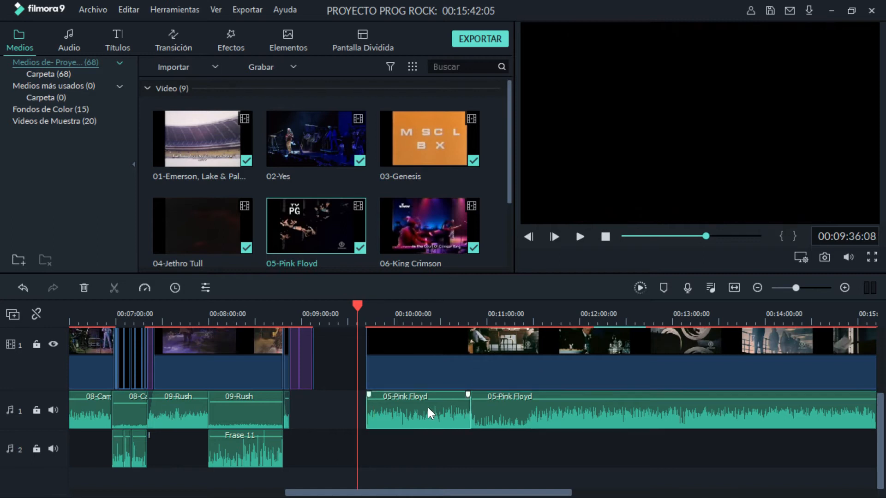
pyautogui.click(573, 409)
pyautogui.click(415, 411)
pyautogui.click(550, 411)
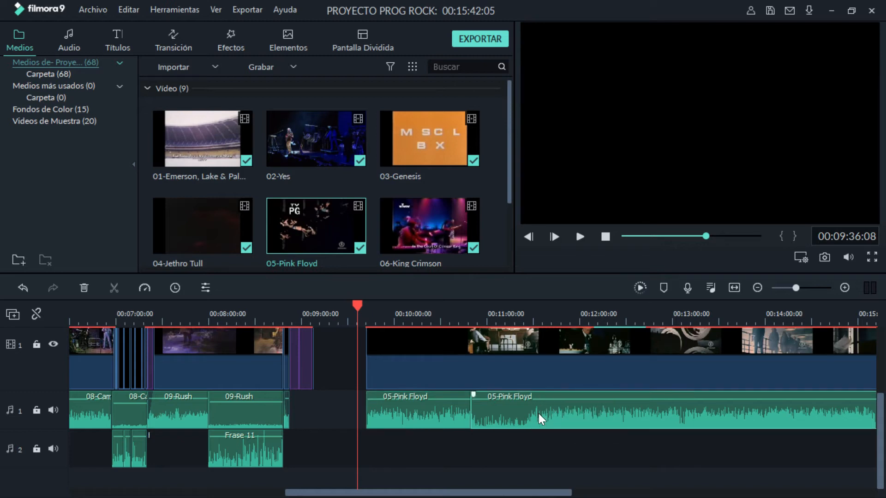
# Add the Frase 11 audio to audio track 2, aligned with the start of the second 05-Pink Floyd audio segment.
pyautogui.moveTo(508, 140); pyautogui.dragTo(512, 275)
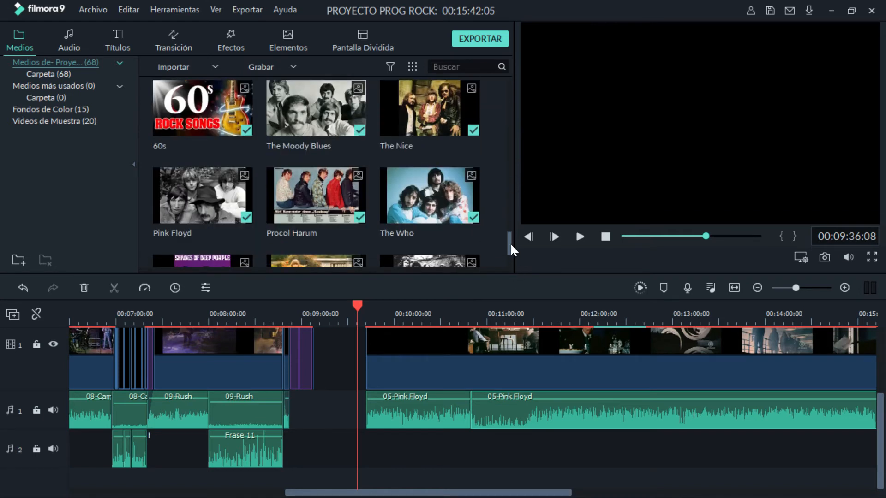
pyautogui.scroll(-6, 458, 236)
pyautogui.scroll(-5, 461, 254)
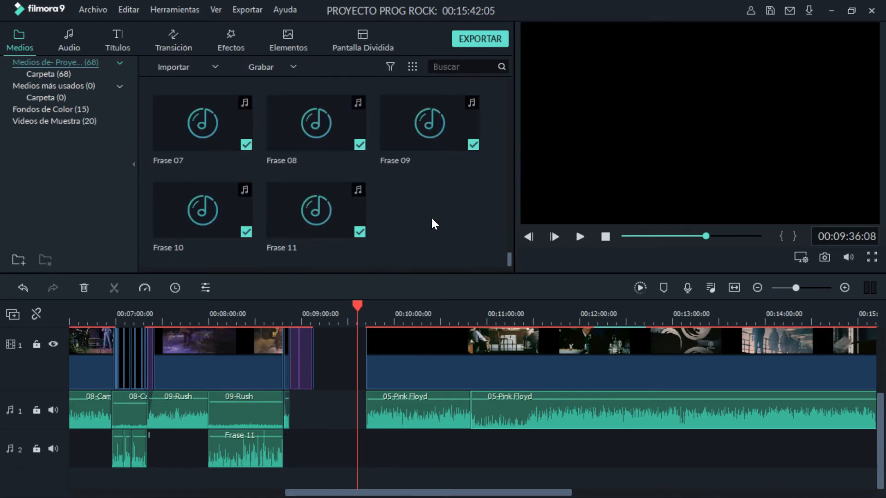
pyautogui.moveTo(283, 201); pyautogui.dragTo(514, 450)
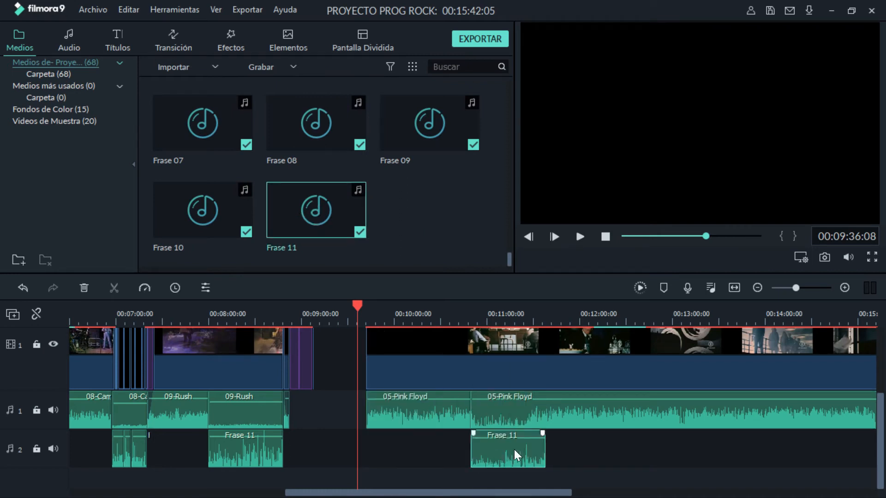
# Lower the volume of the second 05-Pink Floyd audio segment well below its default and raise the new Frase 11 clip's volume to maximum.
pyautogui.doubleClick(518, 413)
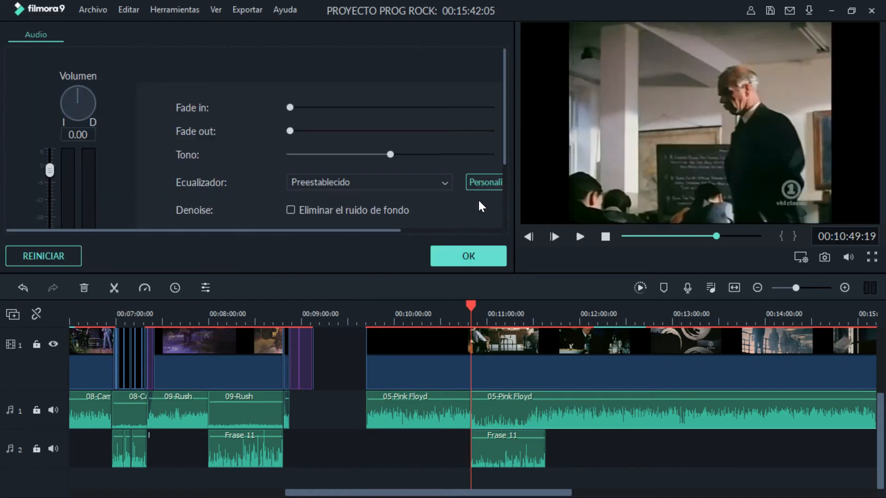
pyautogui.moveTo(503, 122); pyautogui.dragTo(506, 159)
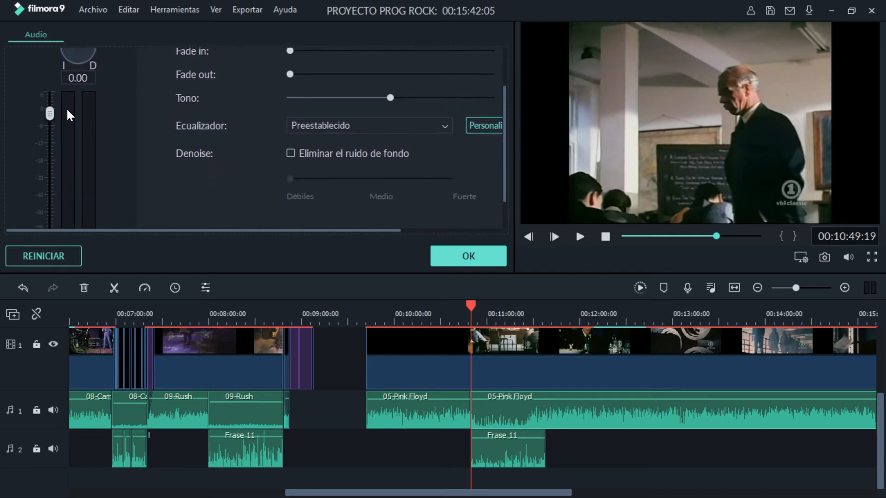
pyautogui.moveTo(47, 110); pyautogui.dragTo(48, 108)
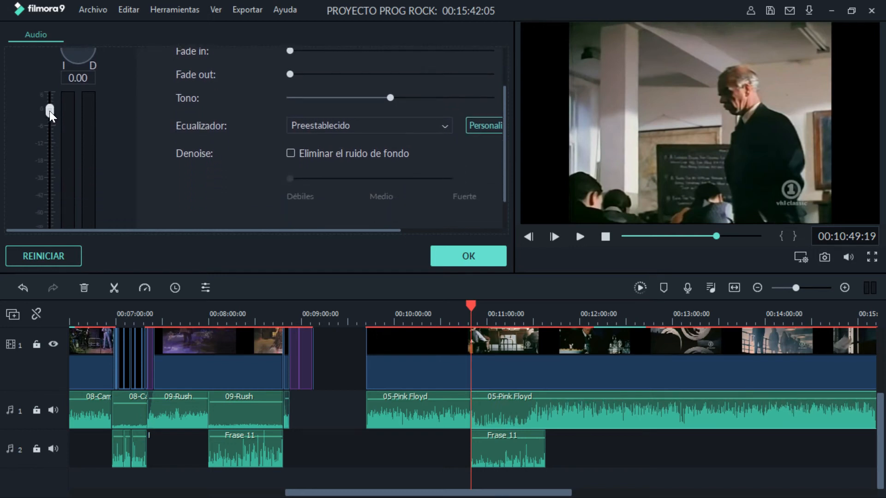
pyautogui.moveTo(48, 112); pyautogui.dragTo(49, 156)
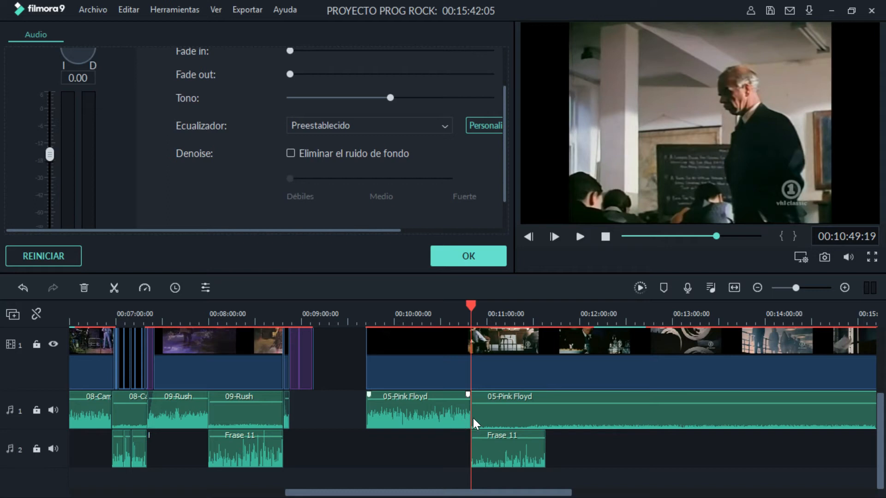
pyautogui.click(509, 458)
pyautogui.moveTo(49, 113); pyautogui.dragTo(53, 84)
# Play the transition into the new Frase 11 clip from 00:10:39:23, raise the preview volume slightly, and pause playback.
pyautogui.moveTo(469, 303); pyautogui.dragTo(456, 305)
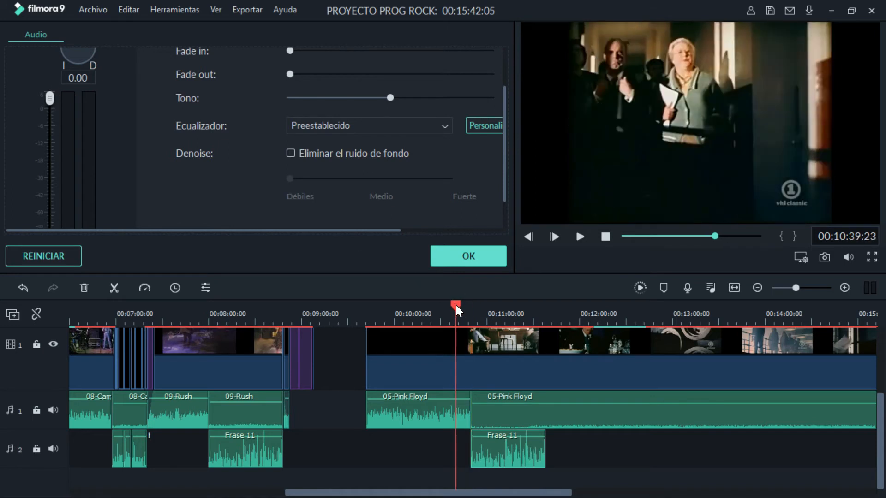
pyautogui.click(581, 237)
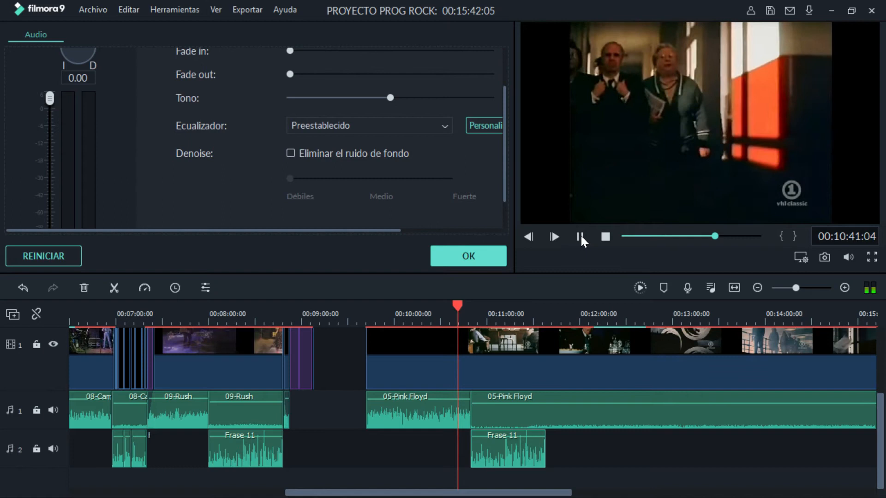
pyautogui.moveTo(849, 255)
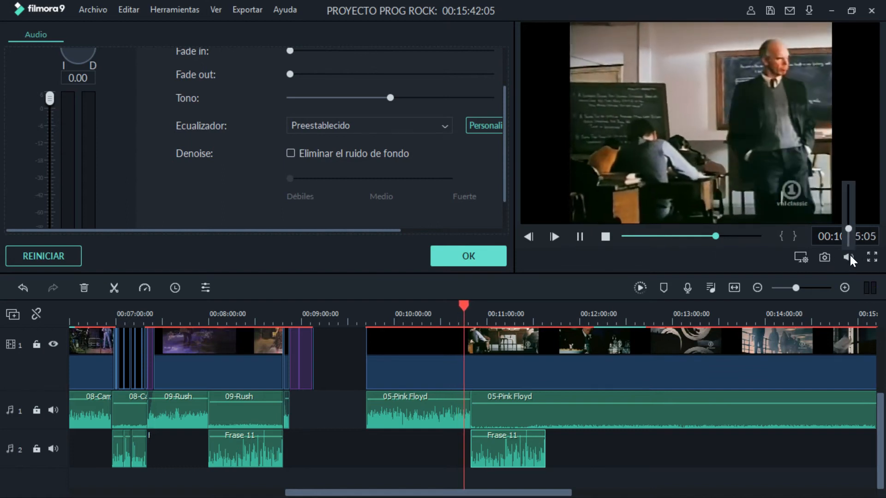
pyautogui.click(848, 221)
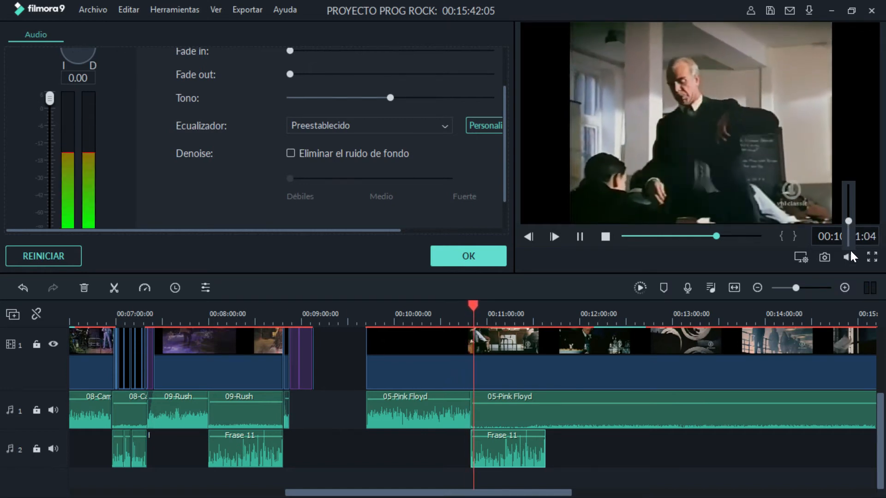
pyautogui.click(581, 236)
# Delete the new Frase 11 clip, both separated 05-Pink Floyd audio segments and the 05-Pink Floyd video beyond the project's end.
pyautogui.click(519, 461)
pyautogui.press('Delete')
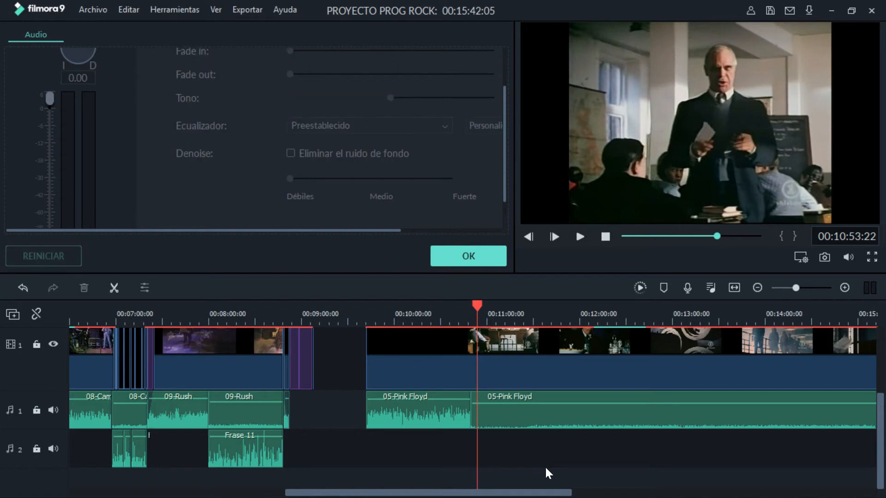
pyautogui.click(461, 406)
pyautogui.press('Delete')
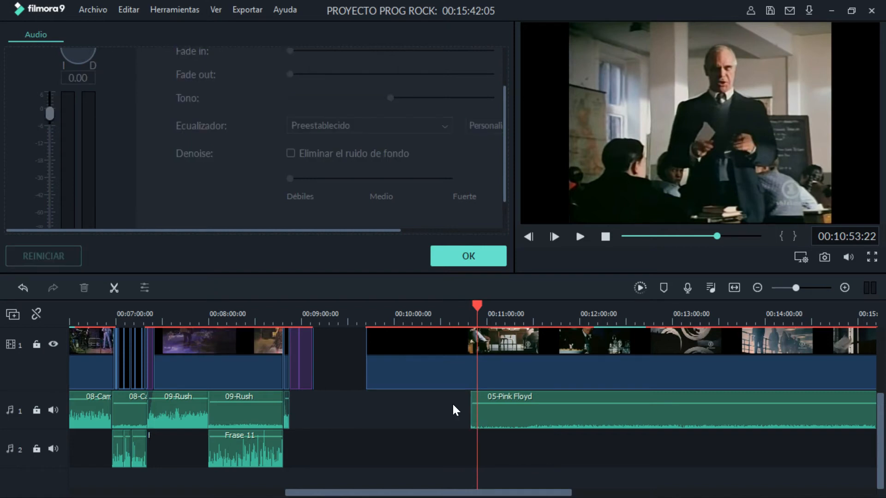
pyautogui.click(511, 415)
pyautogui.press('Delete')
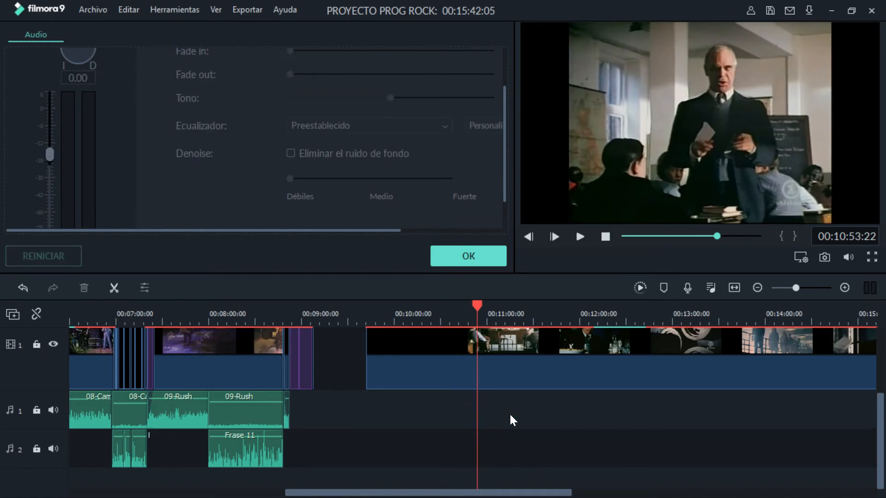
pyautogui.click(515, 364)
pyautogui.press('Delete')
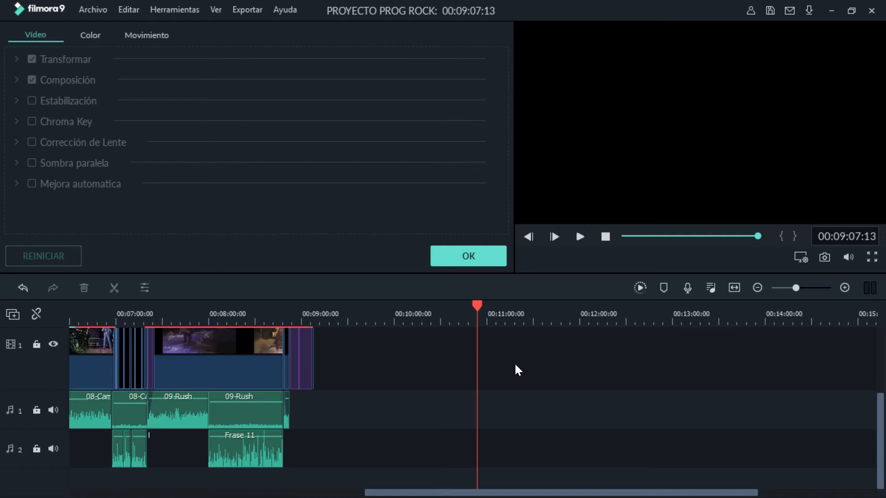
# Show the timeline section around 00:07:20:00 in closer detail, where the 08-Camel and 09-Rush audio clips meet.
pyautogui.click(845, 287)
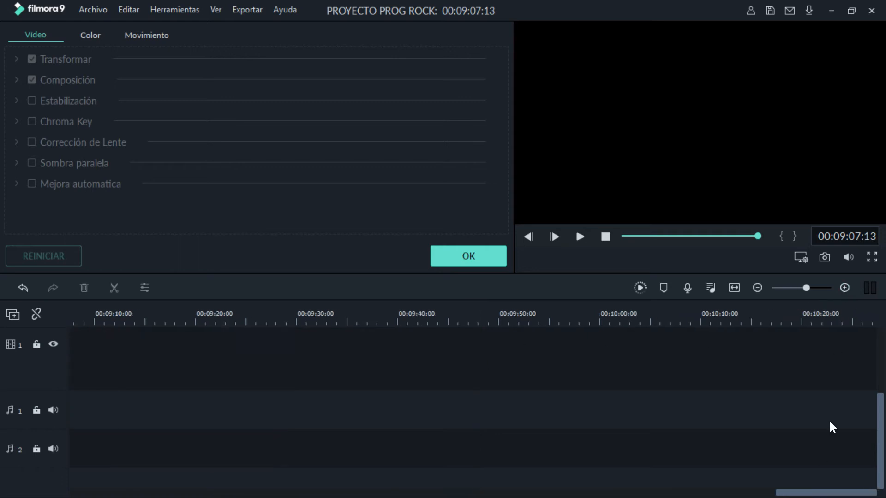
pyautogui.click(768, 493)
pyautogui.moveTo(729, 495); pyautogui.dragTo(652, 484)
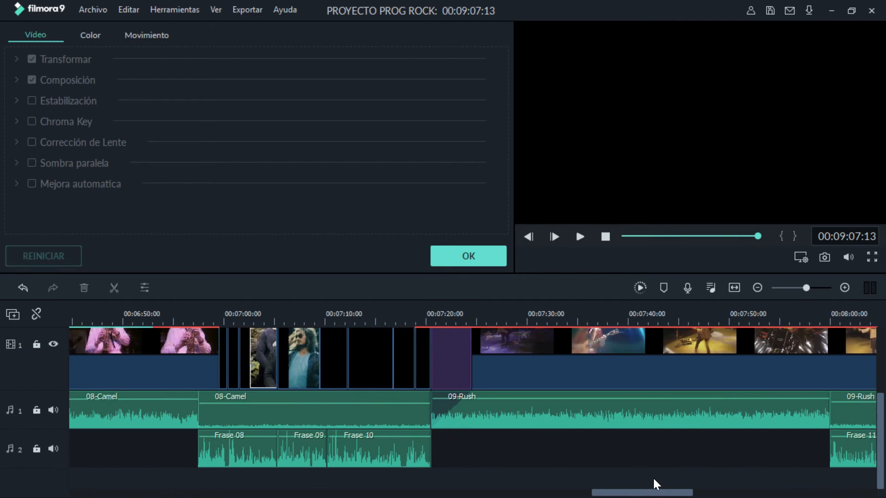
# Position the playhead at 00:00:24:05 in the first 01-Emerson, Lake & Palmer clip, with both of its audio segments in view.
pyautogui.press('Home')
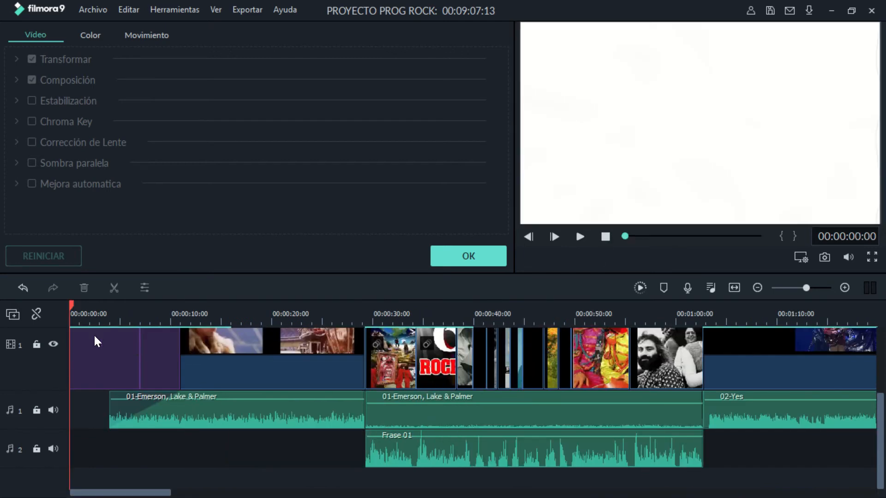
pyautogui.moveTo(72, 303); pyautogui.dragTo(312, 317)
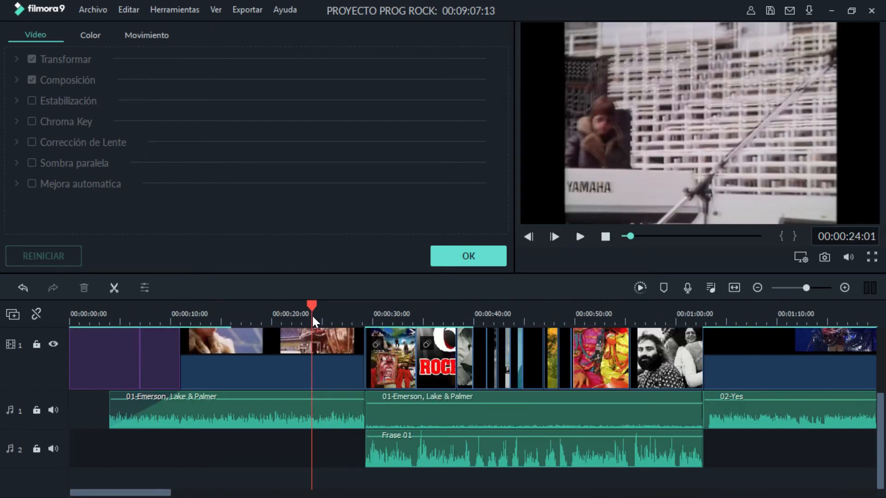
pyautogui.click(844, 288)
pyautogui.click(844, 288)
pyautogui.click(844, 287)
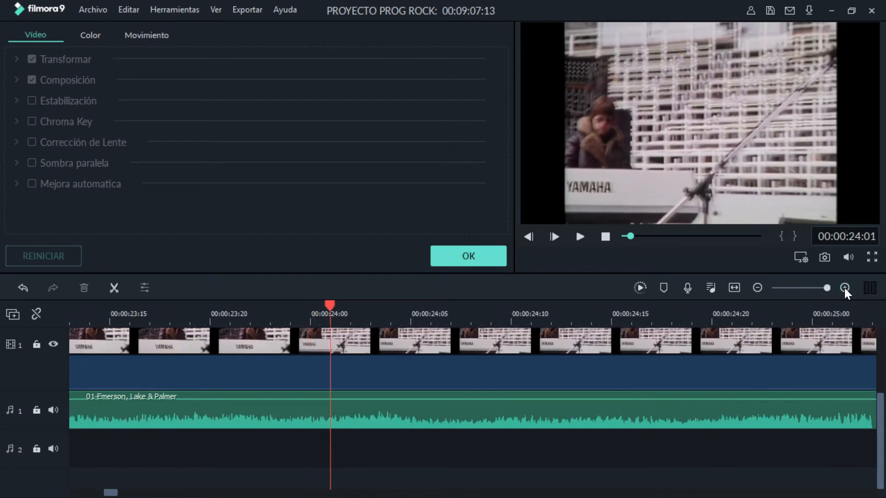
pyautogui.click(845, 288)
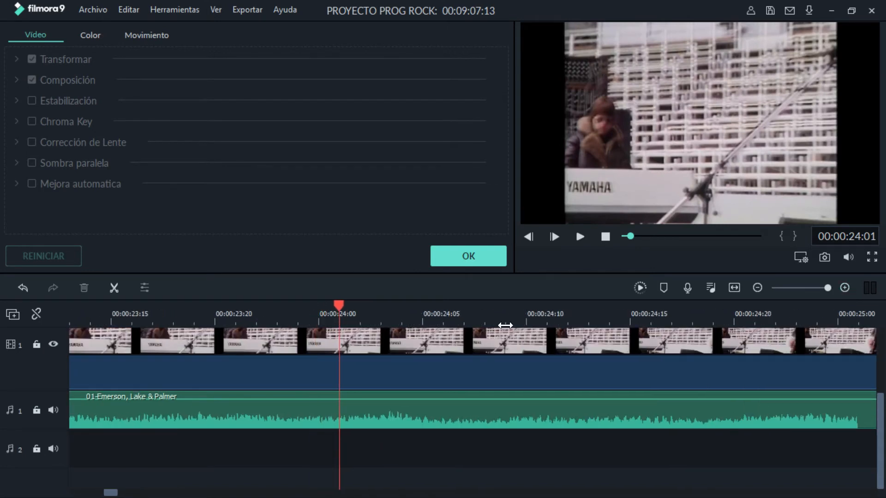
pyautogui.moveTo(339, 304); pyautogui.dragTo(424, 310)
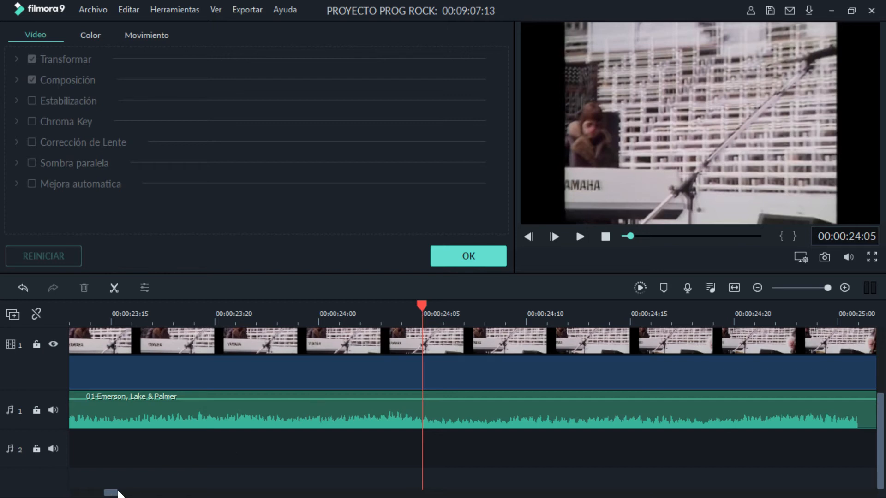
pyautogui.moveTo(111, 493); pyautogui.dragTo(101, 493)
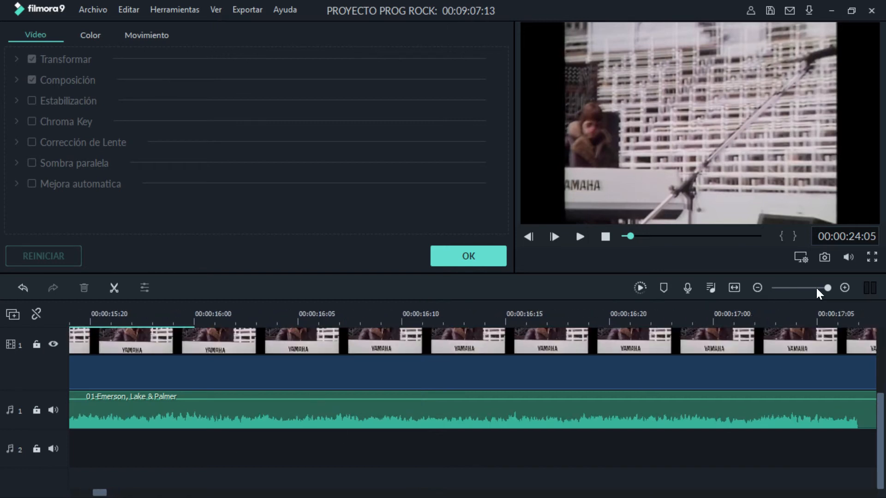
pyautogui.moveTo(827, 286); pyautogui.dragTo(811, 288)
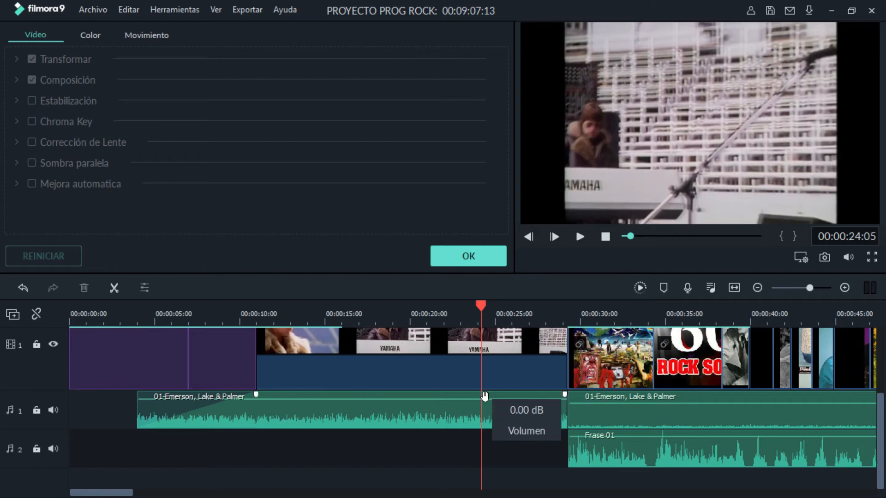
# Open the audio settings of the first 01-Emerson, Lake & Palmer audio clip and move the second one down to audio track 2.
pyautogui.doubleClick(268, 416)
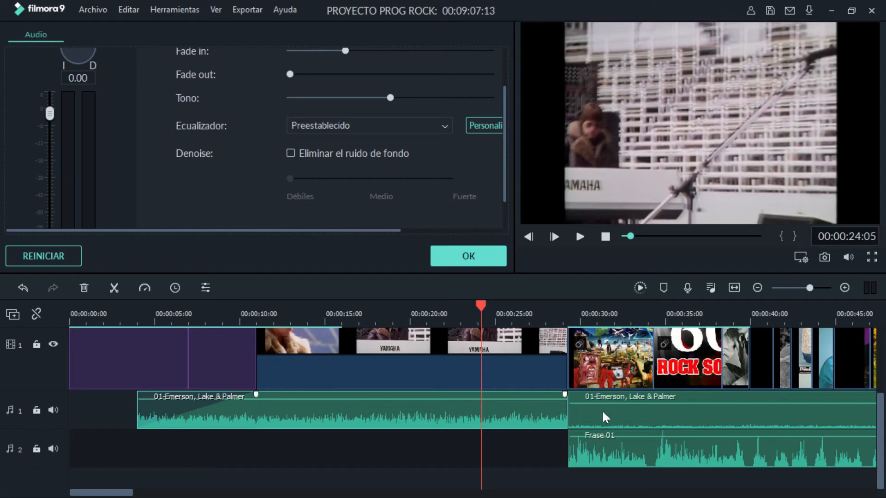
pyautogui.moveTo(589, 420); pyautogui.dragTo(554, 441)
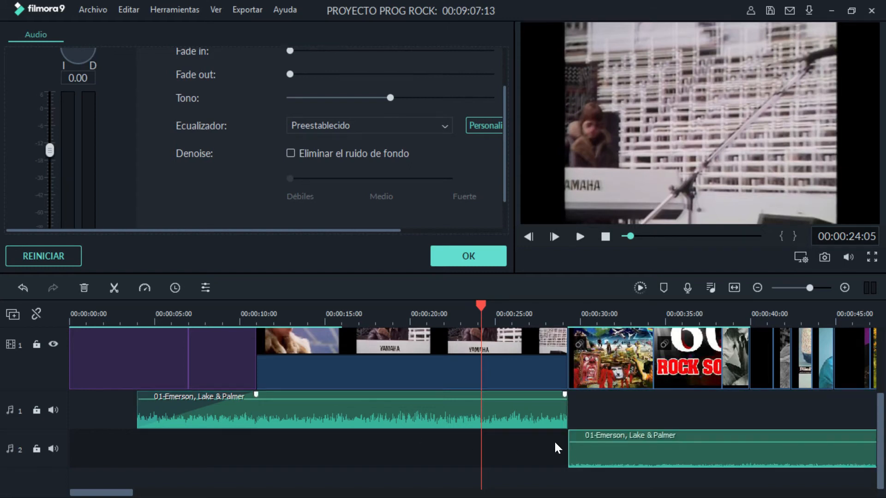
pyautogui.click(634, 410)
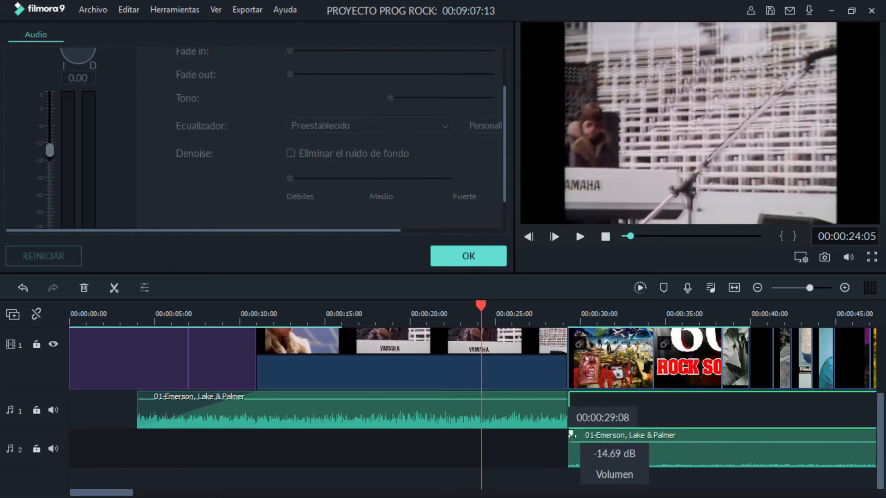
# Add a fade-in to the Emerson, Lake & Palmer clip on audio track 2 and a fade-out from about 00:00:24 to the one on track 1.
pyautogui.moveTo(571, 434); pyautogui.dragTo(649, 436)
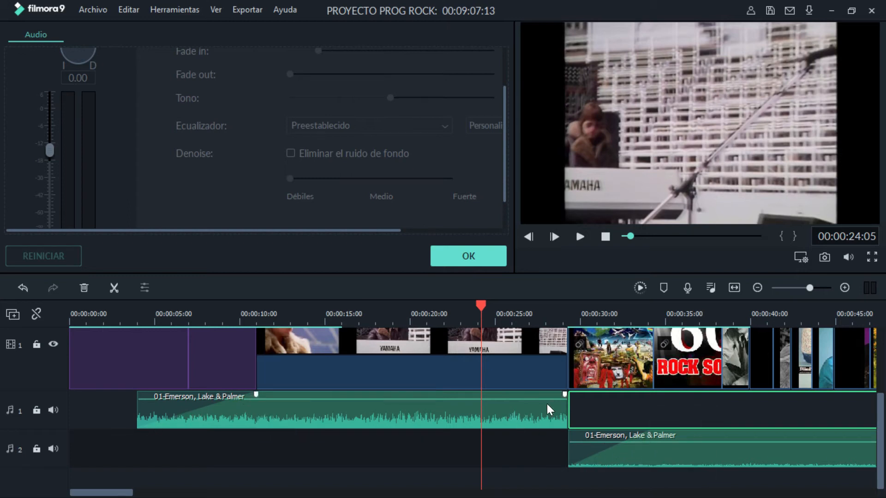
pyautogui.moveTo(565, 395); pyautogui.dragTo(485, 395)
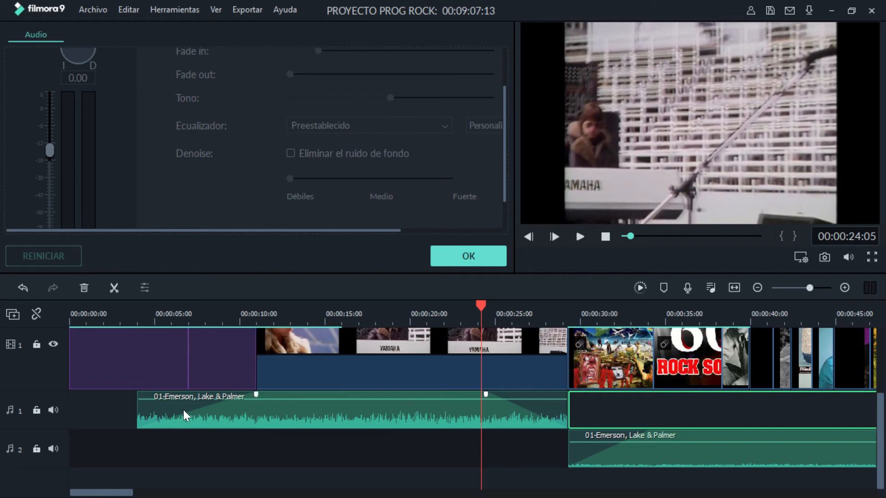
pyautogui.moveTo(254, 396); pyautogui.dragTo(222, 396)
# Scrub through the opening titles to check how the first music clip's fade-in lines up with the titles and video.
pyautogui.moveTo(480, 309); pyautogui.dragTo(123, 323)
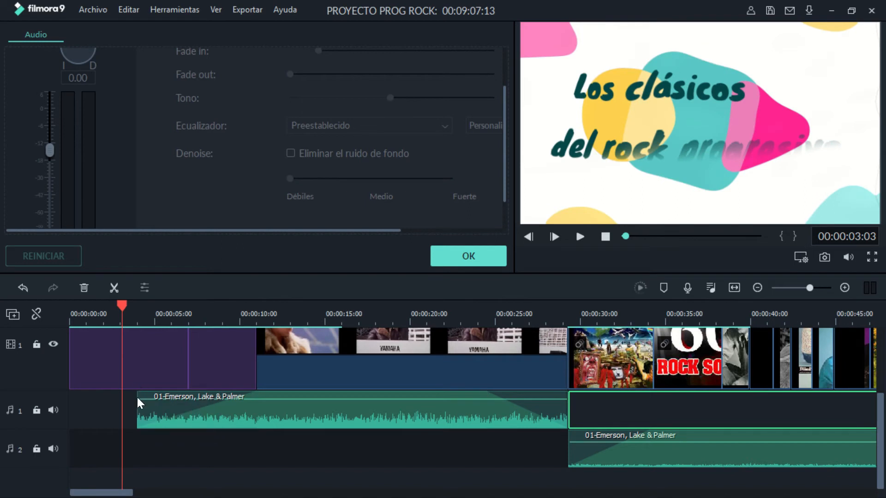
pyautogui.moveTo(146, 425)
pyautogui.scroll(2, 222, 367)
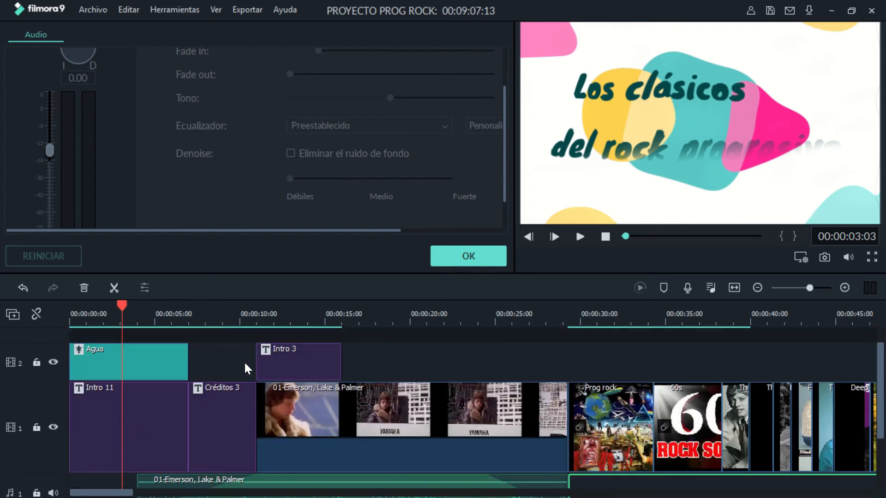
pyautogui.scroll(-2, 246, 365)
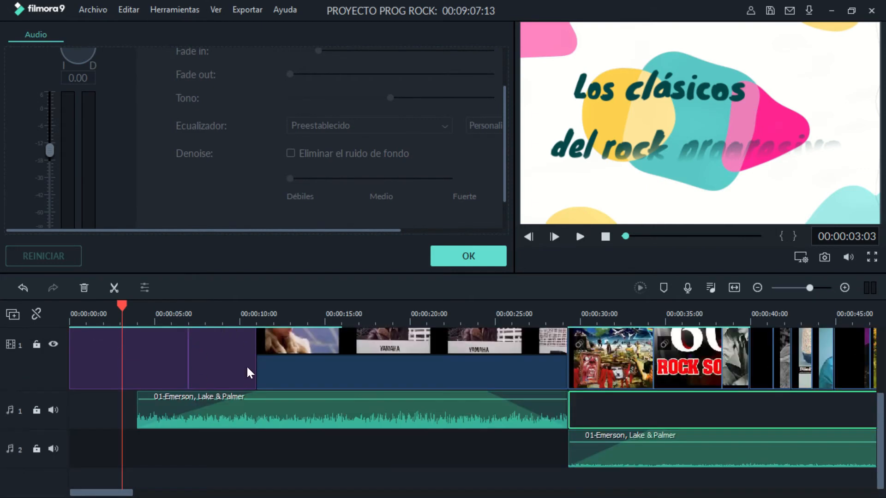
pyautogui.scroll(1, 247, 368)
pyautogui.moveTo(120, 314); pyautogui.dragTo(239, 312)
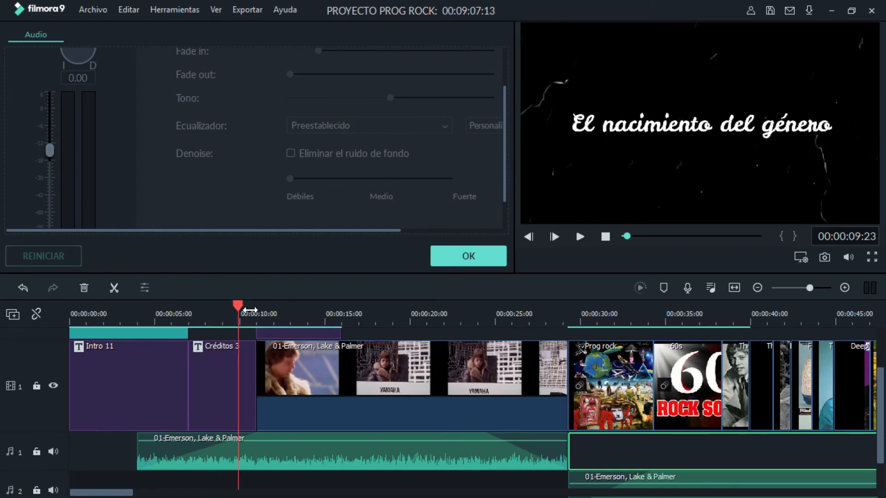
pyautogui.moveTo(236, 305); pyautogui.dragTo(262, 320)
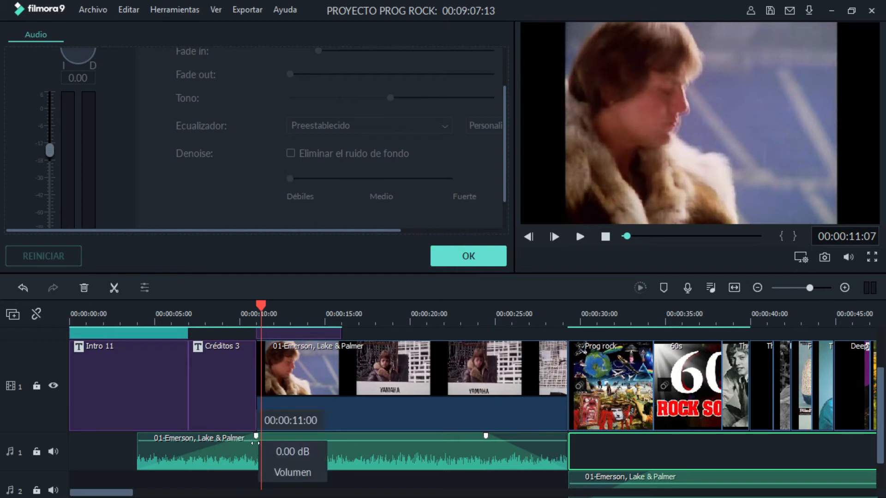
# Play the opening from about 00:00:03:01 to hear the first music clip's fade-in, and stop playback.
pyautogui.moveTo(262, 304); pyautogui.dragTo(121, 330)
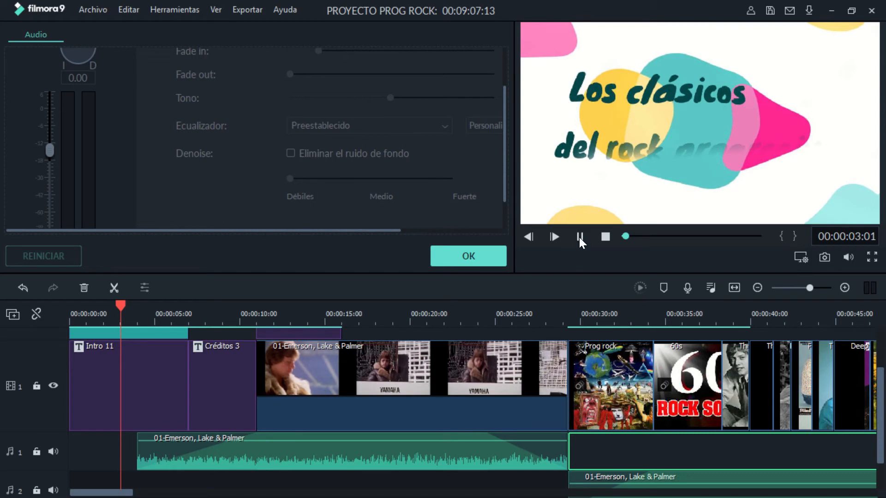
pyautogui.click(579, 237)
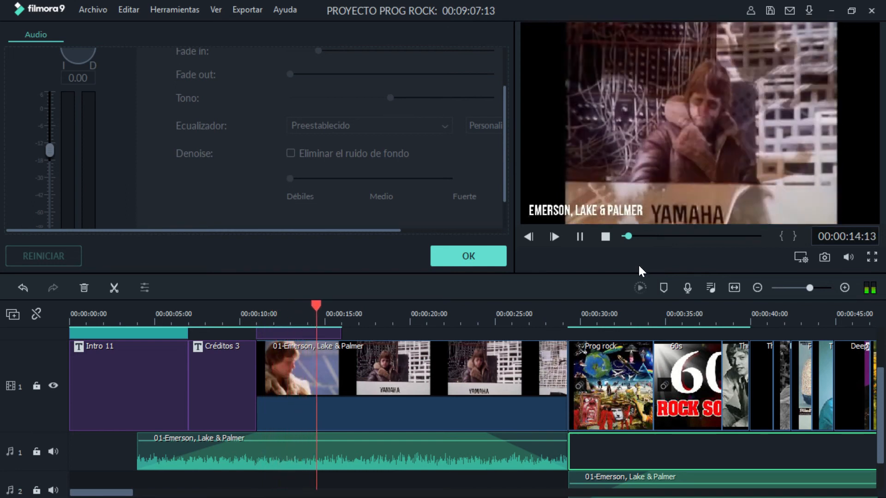
pyautogui.click(605, 236)
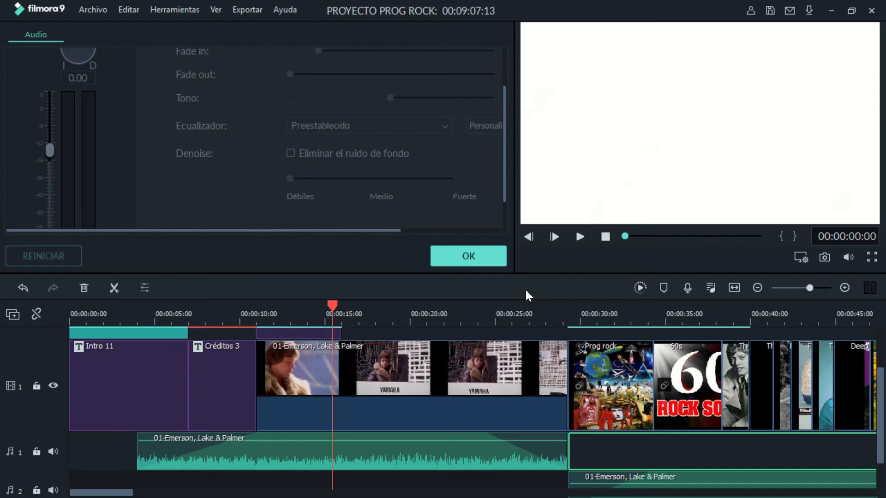
# Close the audio settings and browse the audio library's Alegre y Optimista and Todo categories.
pyautogui.click(474, 260)
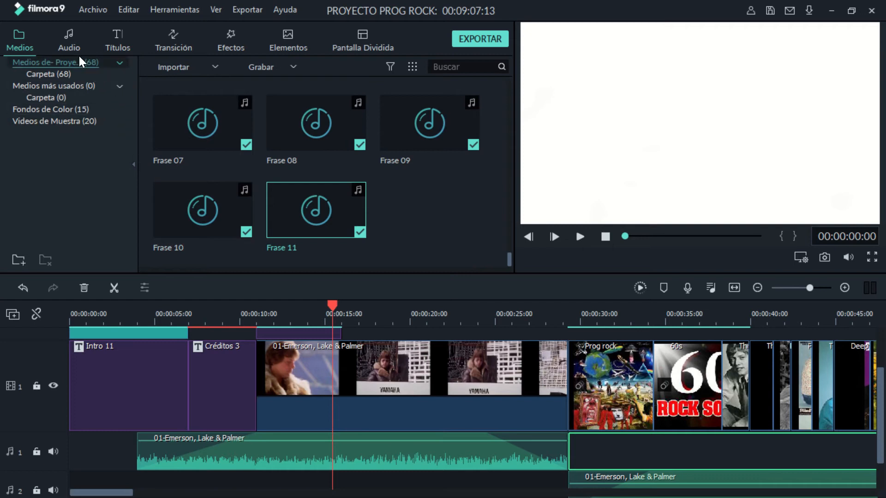
pyautogui.click(65, 37)
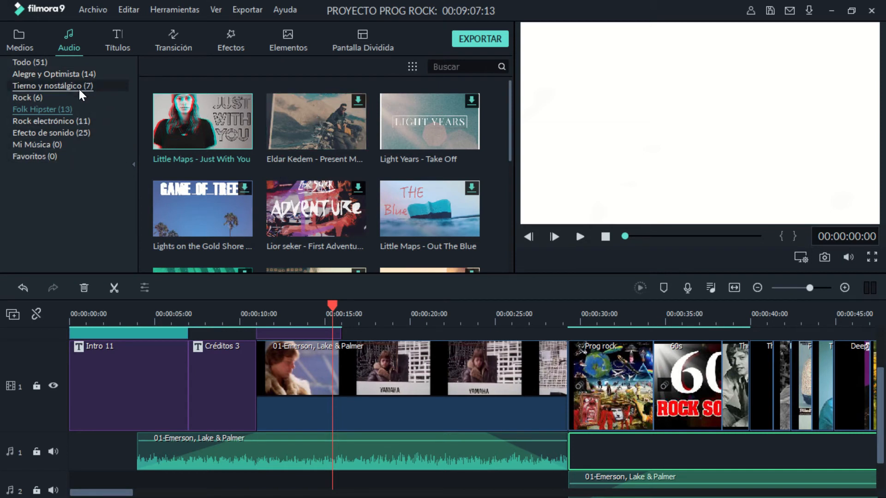
pyautogui.click(29, 63)
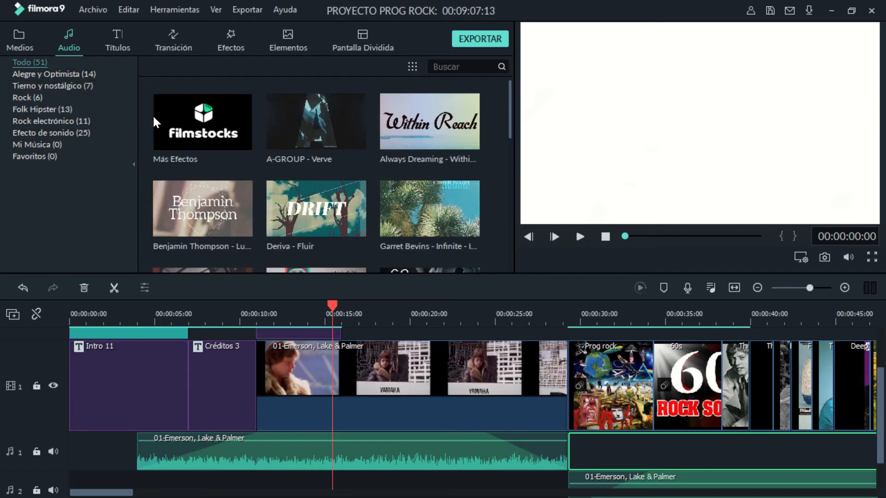
pyautogui.click(54, 75)
pyautogui.click(32, 61)
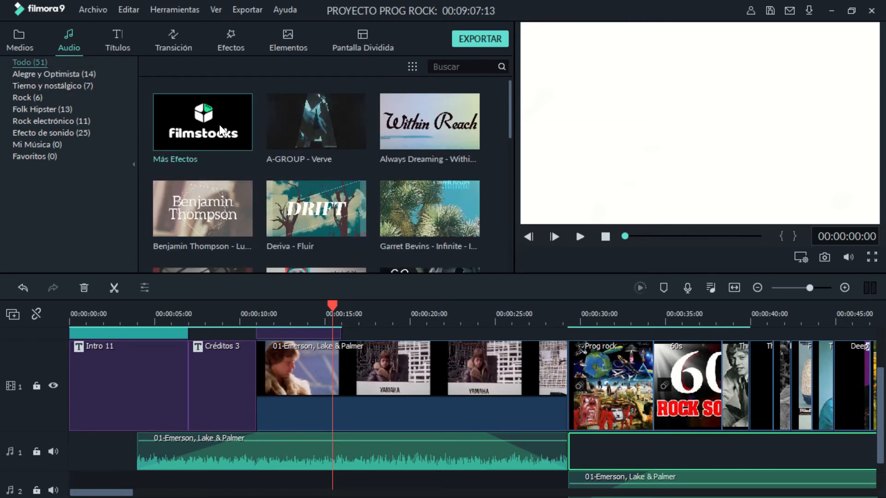
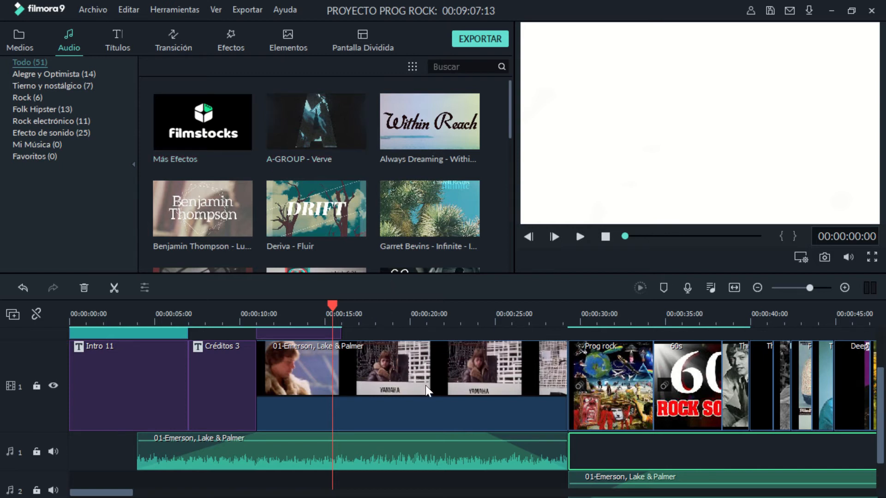
# Play the project from the start through the Intro 11 and Créditos 3 titles, pausing during the "El nacimiento del género" title.
pyautogui.click(126, 368)
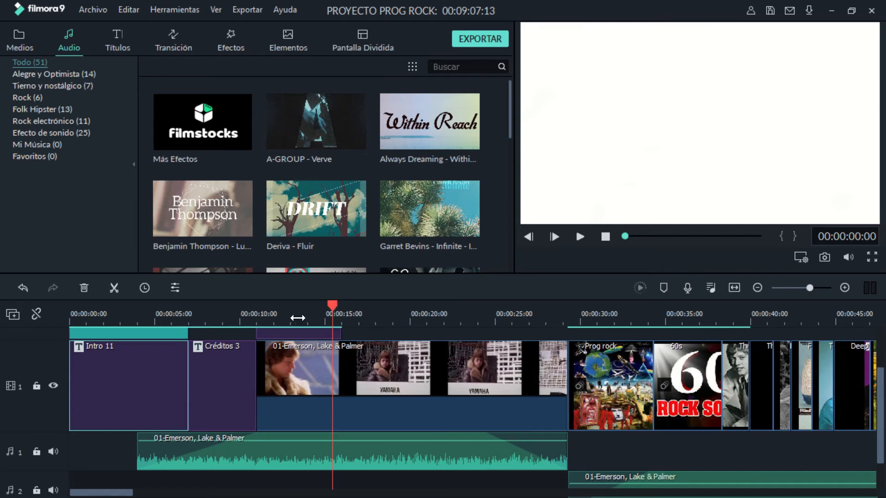
pyautogui.moveTo(332, 305); pyautogui.dragTo(204, 305)
pyautogui.moveTo(146, 304); pyautogui.dragTo(37, 307)
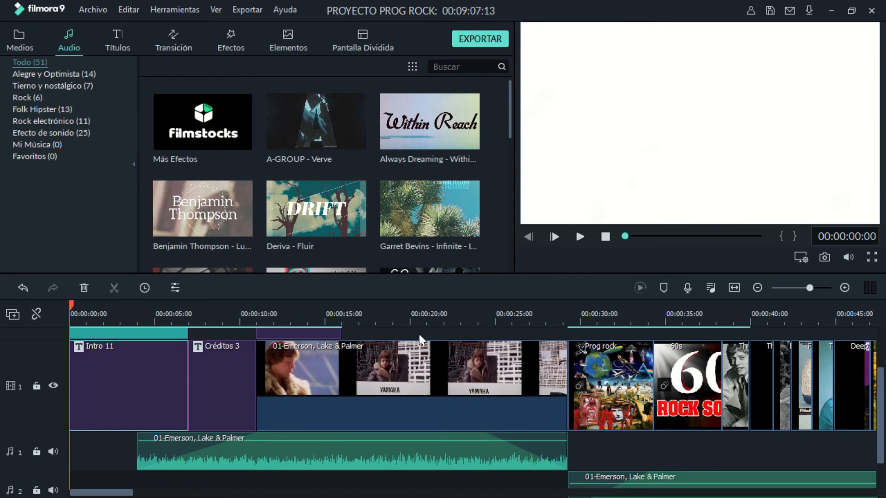
pyautogui.click(581, 237)
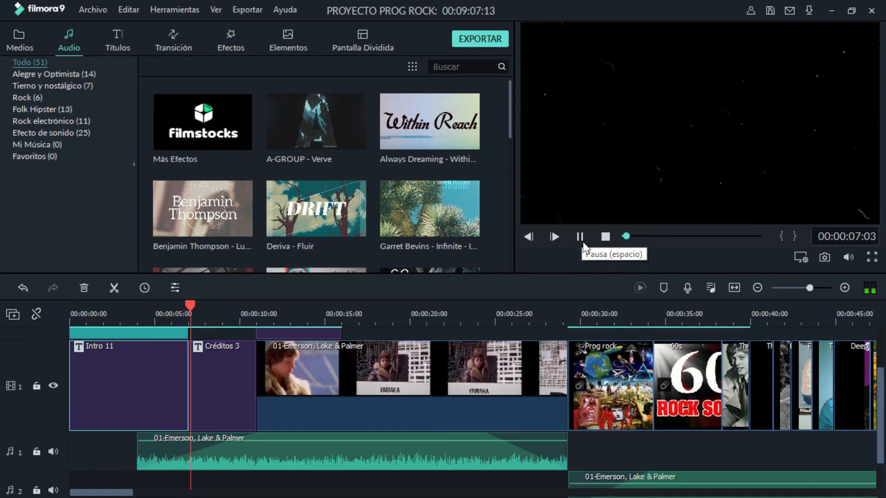
pyautogui.click(582, 240)
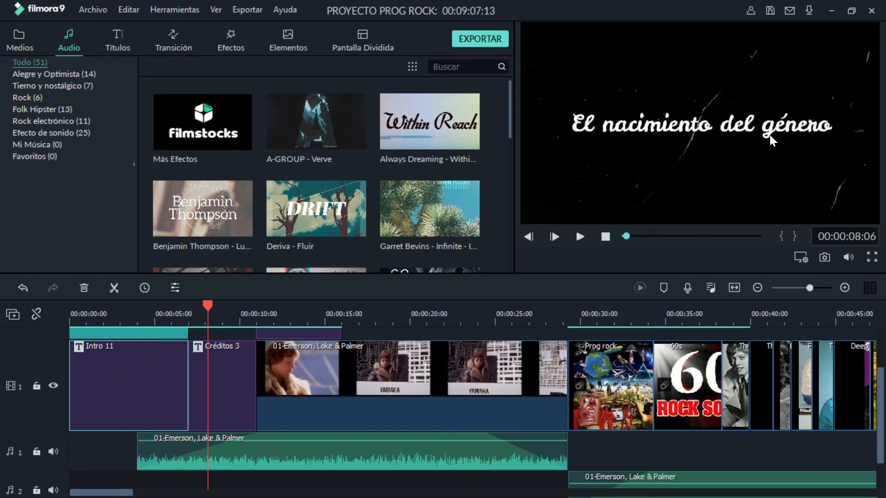
pyautogui.click(579, 238)
pyautogui.click(580, 237)
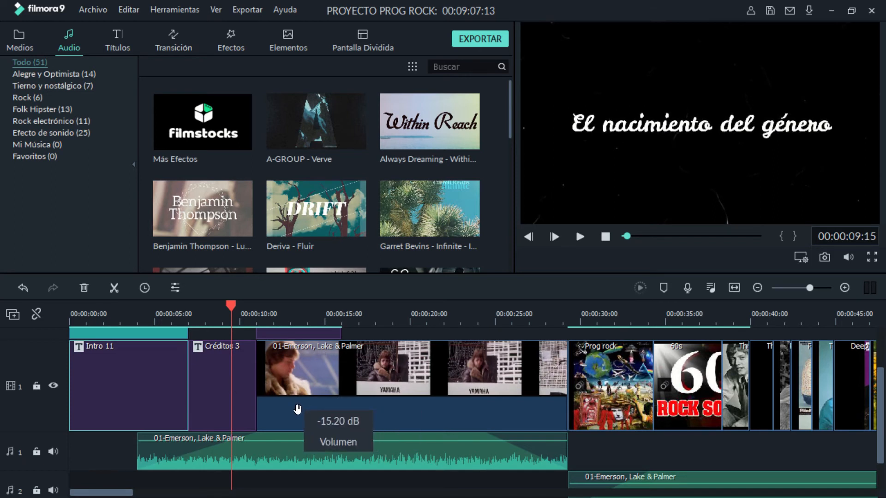
# Select the Créditos 3 title preceding the 04-Jethro Tull video and place the playhead just before it at 00:02:24:21.
pyautogui.moveTo(115, 493); pyautogui.dragTo(255, 497)
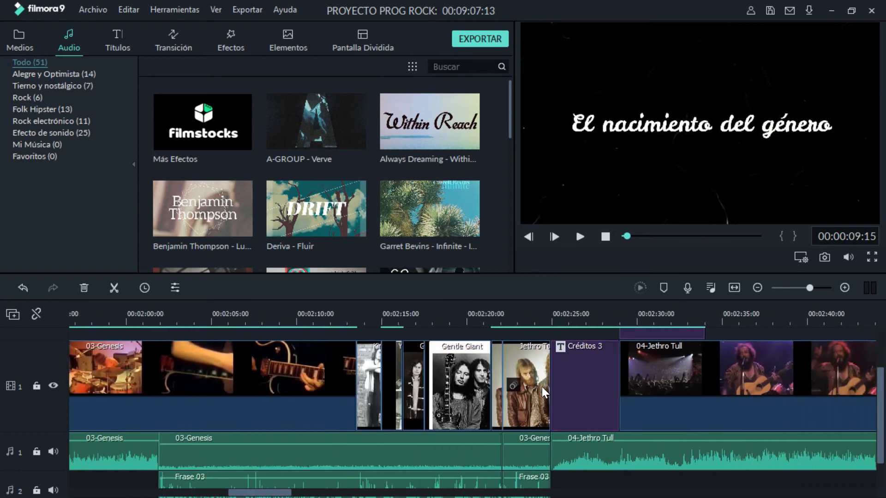
pyautogui.click(587, 377)
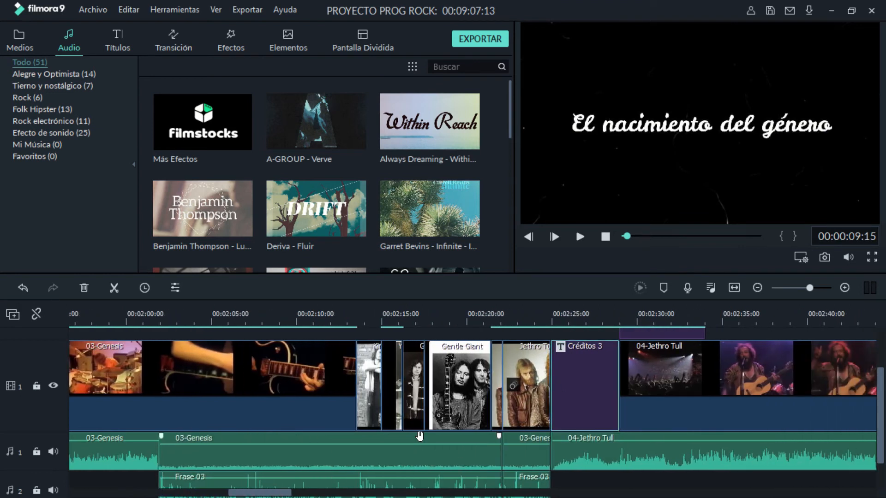
pyautogui.click(757, 287)
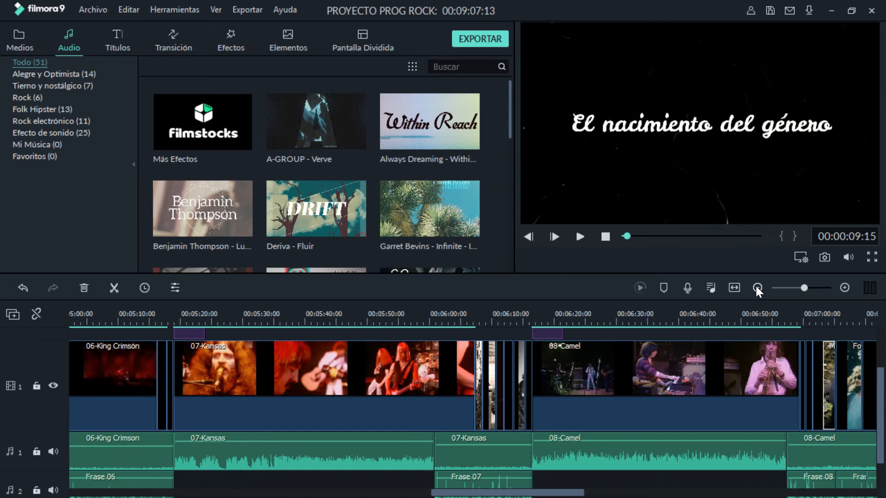
pyautogui.click(757, 288)
pyautogui.moveTo(727, 493); pyautogui.dragTo(204, 492)
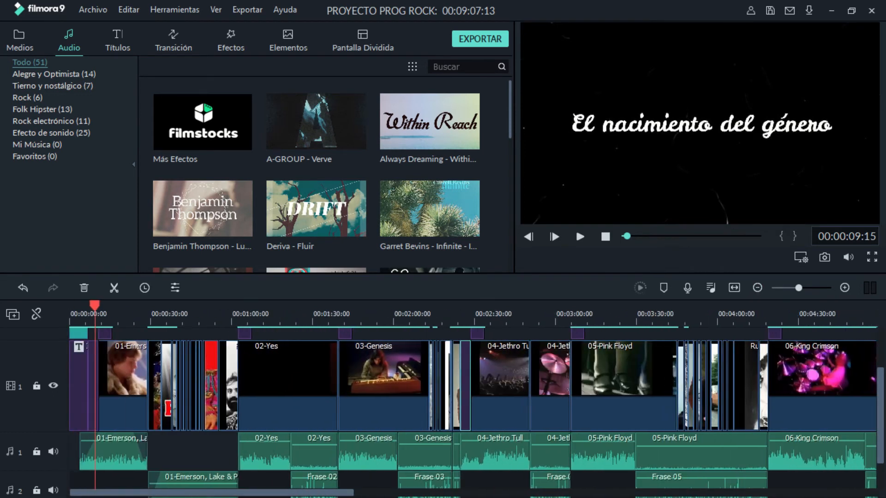
pyautogui.moveTo(91, 301); pyautogui.dragTo(461, 322)
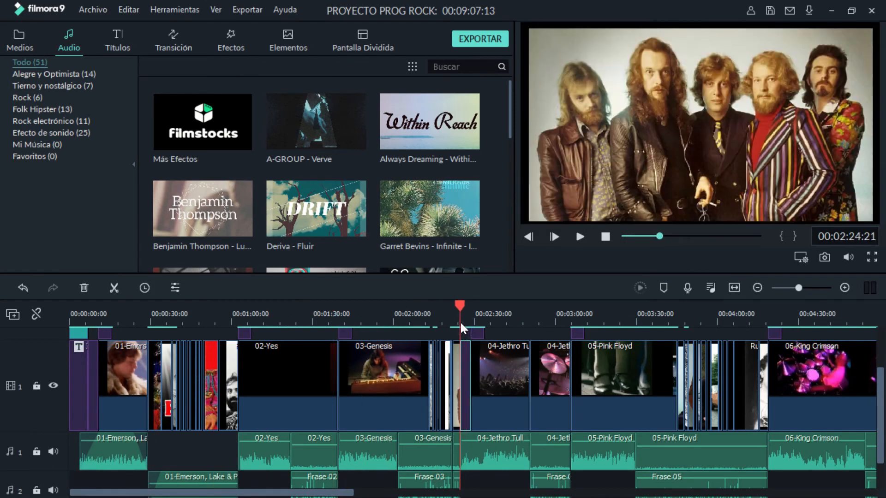
# Play the "Asentamiento y apogeo" title from 00:02:24:21 and pause at 00:02:28:17.
pyautogui.click(579, 234)
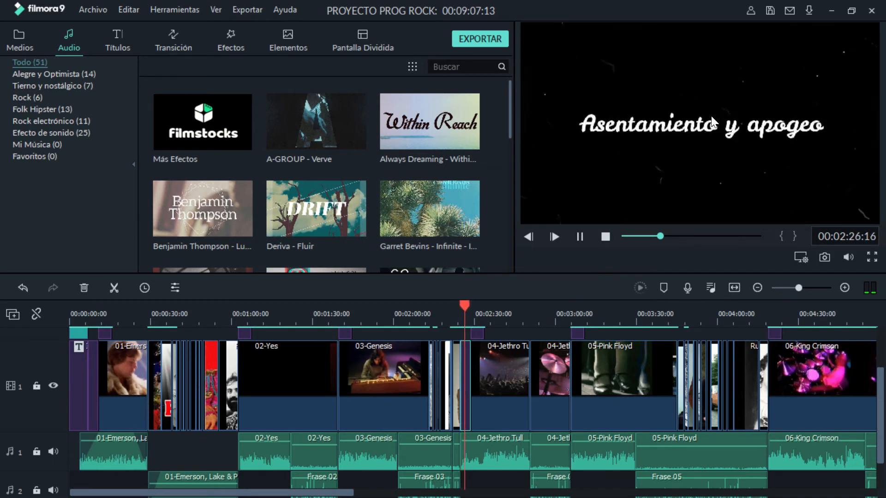
pyautogui.click(579, 236)
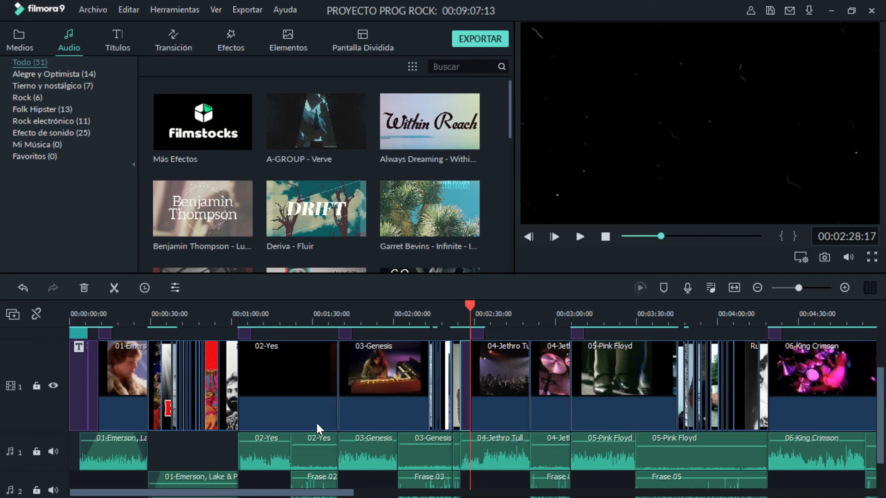
# Place the playhead at the start of the 02-Yes video, at 00:01:02:07.
pyautogui.scroll(3, 317, 423)
pyautogui.click(376, 438)
pyautogui.click(319, 411)
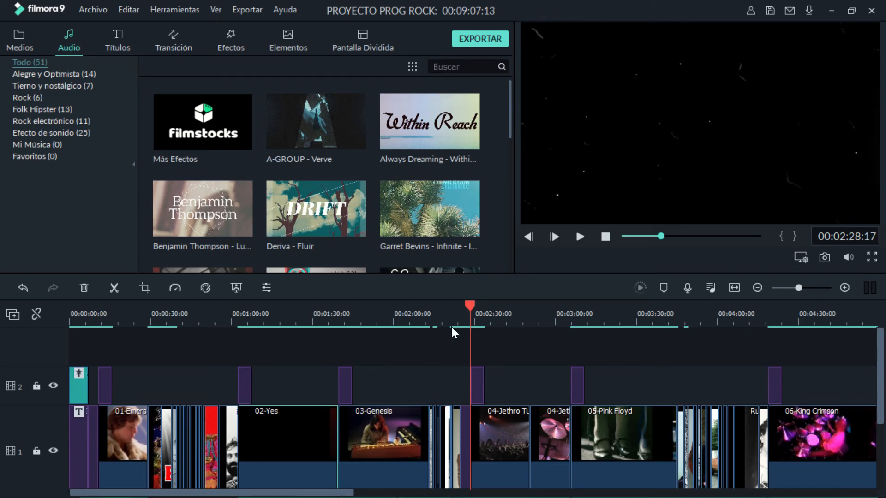
pyautogui.moveTo(469, 303); pyautogui.dragTo(237, 339)
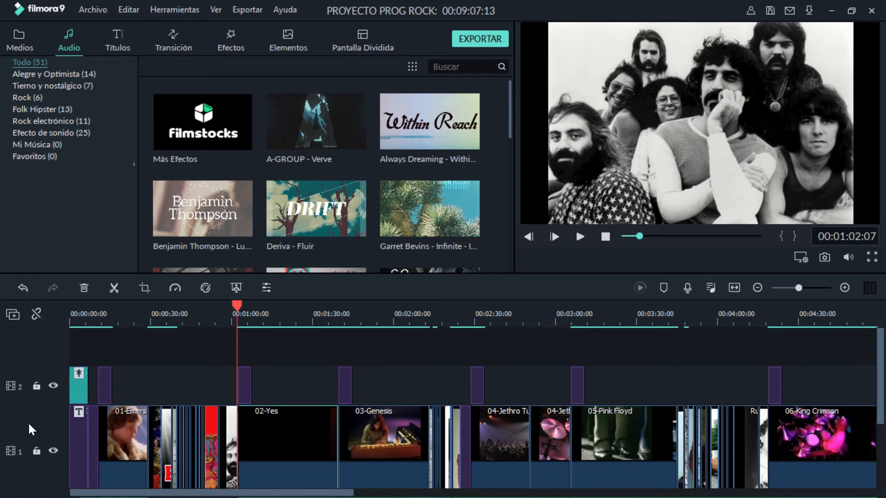
# Examine the opening effect clip on video track 2 and the band video clips beneath it on video track 1.
pyautogui.scroll(-3, 18, 433)
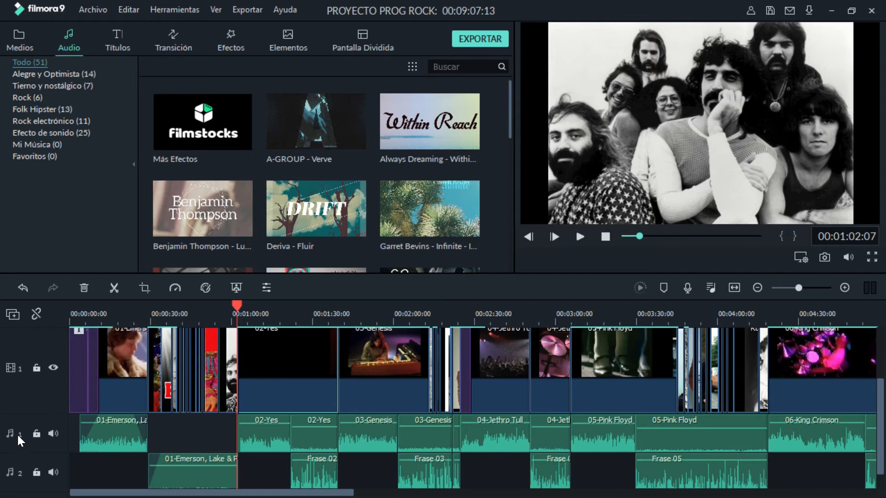
pyautogui.scroll(3, 21, 398)
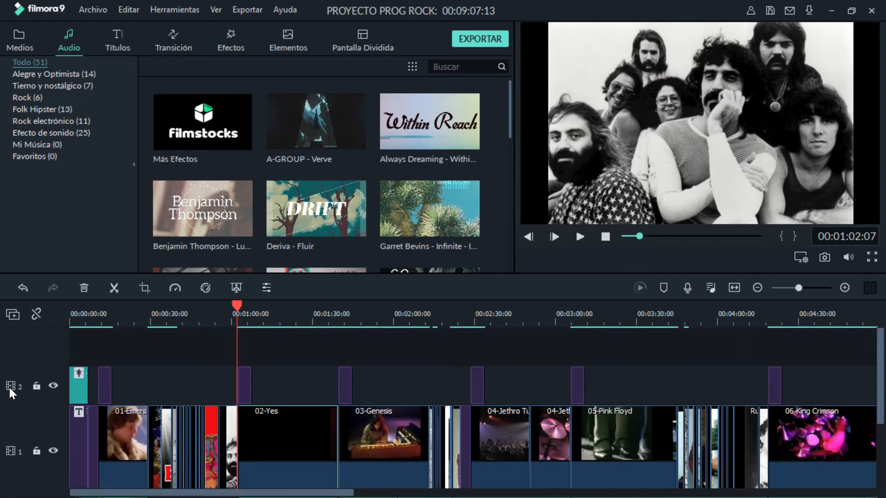
pyautogui.click(79, 384)
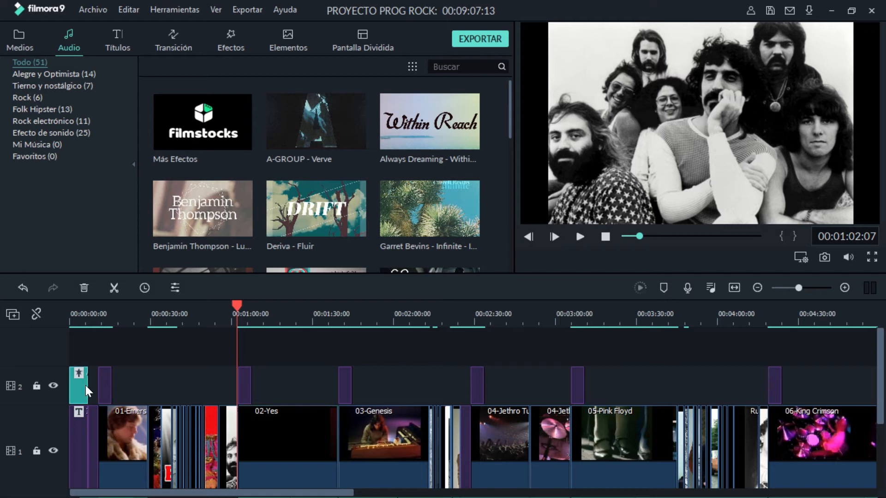
pyautogui.click(117, 415)
pyautogui.click(272, 419)
pyautogui.click(352, 422)
pyautogui.click(481, 426)
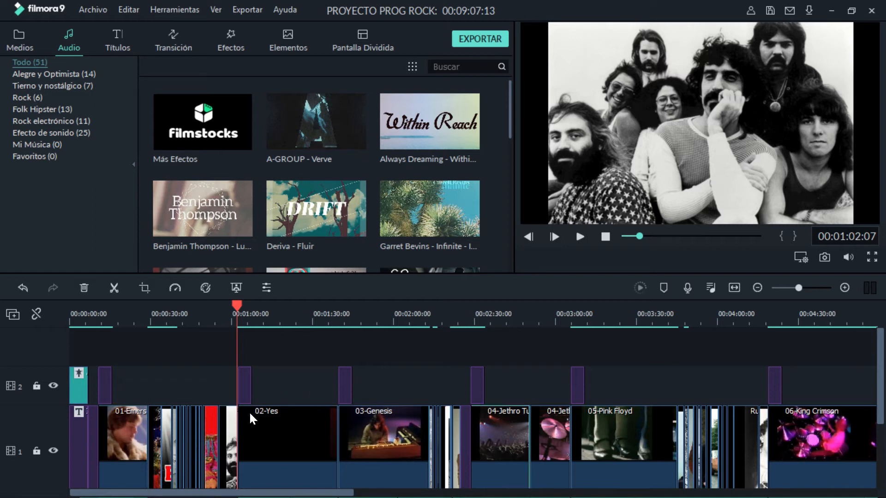
# Check the duration setting of the title above the start of 02-Yes, and close it without changes.
pyautogui.click(245, 391)
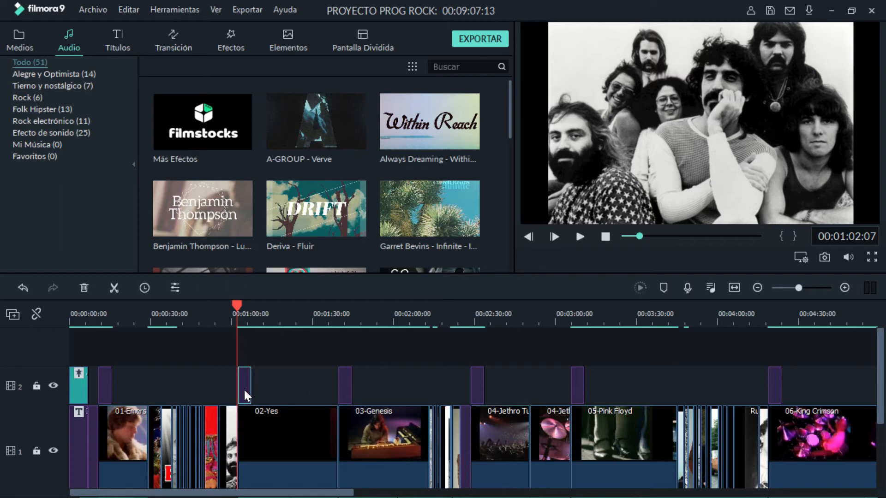
pyautogui.click(144, 288)
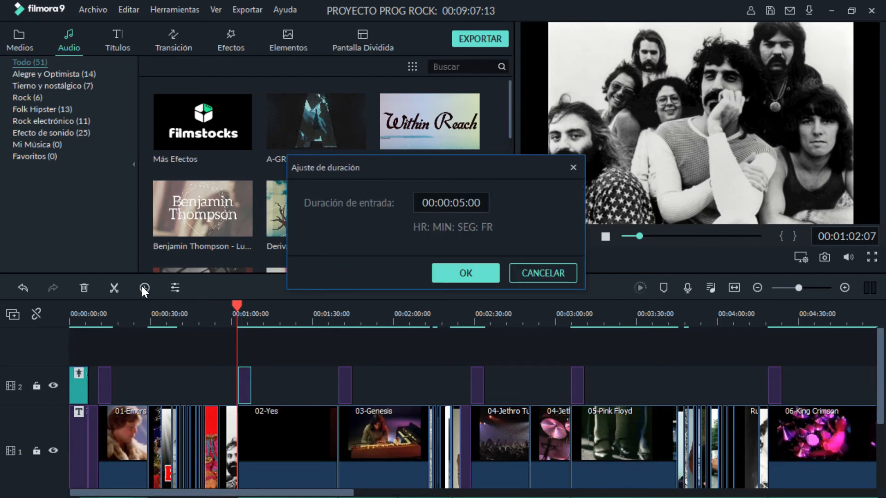
pyautogui.click(529, 267)
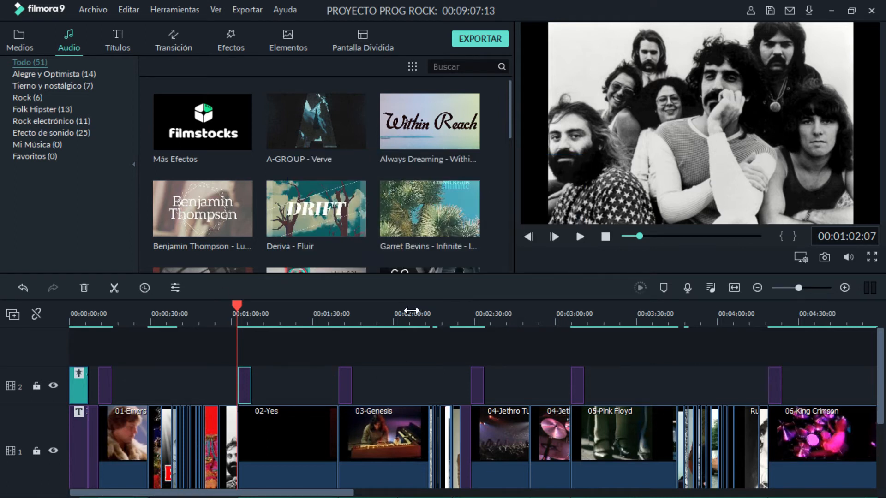
# Play the Yes - Siberian Khatru title, pause, and play the Genesis - The Musical Box title from 00:01:38:24.
pyautogui.click(580, 237)
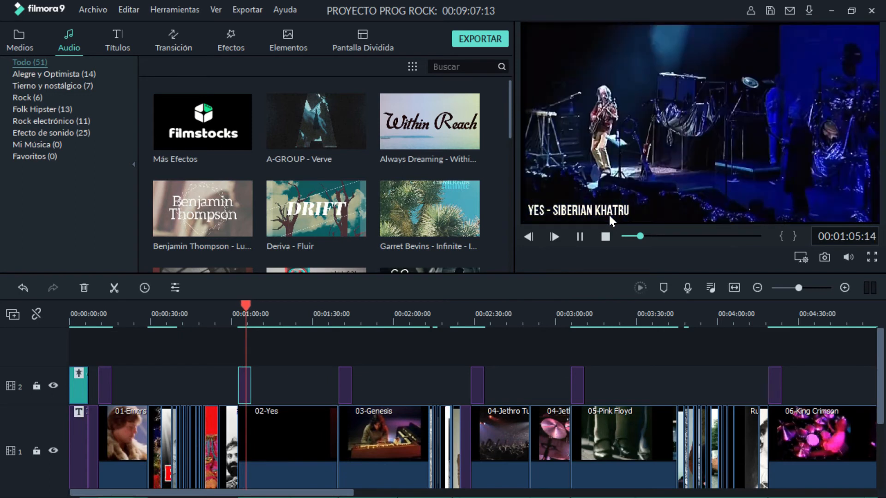
pyautogui.click(581, 235)
pyautogui.moveTo(250, 304); pyautogui.dragTo(337, 317)
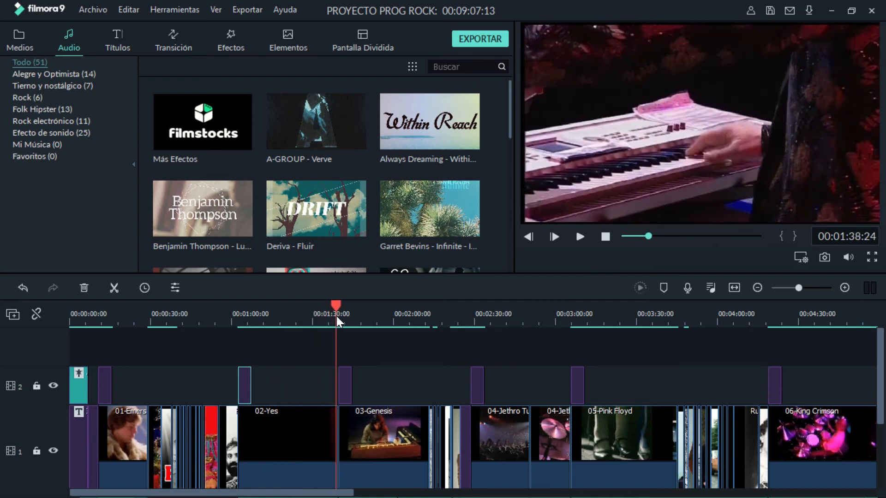
pyautogui.click(580, 236)
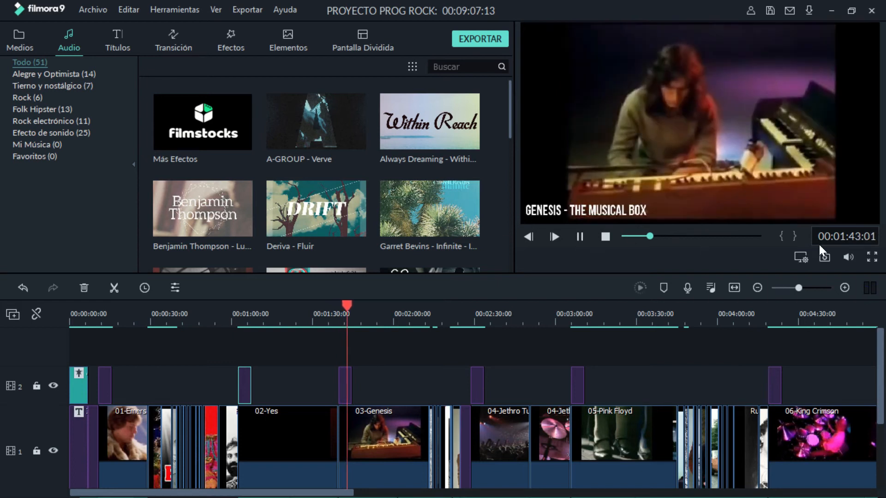
# Review the Yes-to-Genesis passage in full screen from 00:01:34:19, pause at 00:01:44:16, and return to the editor.
pyautogui.click(871, 257)
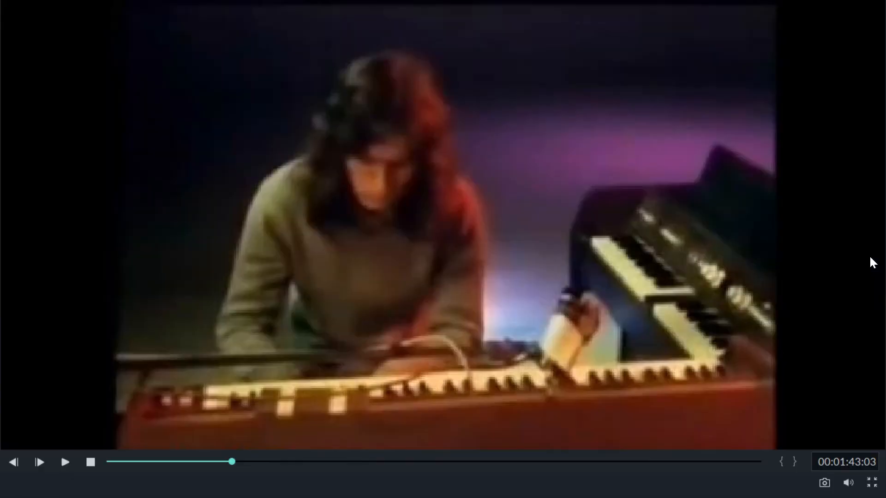
pyautogui.click(222, 462)
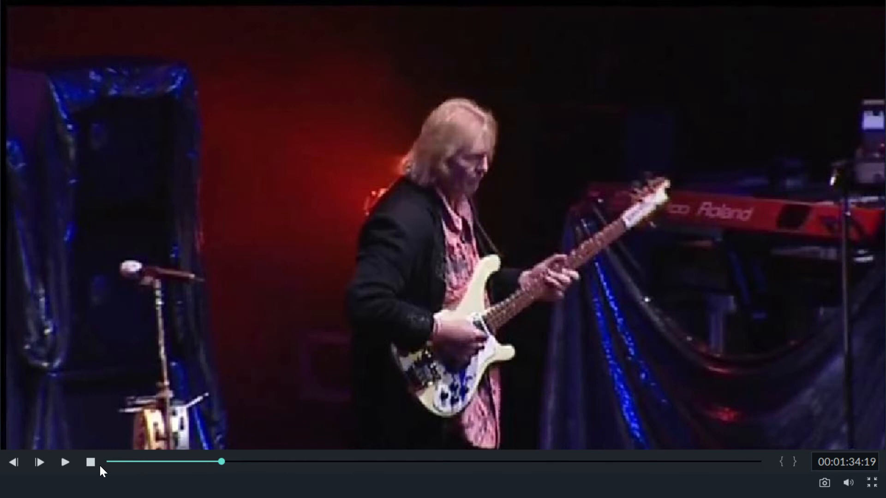
pyautogui.click(64, 463)
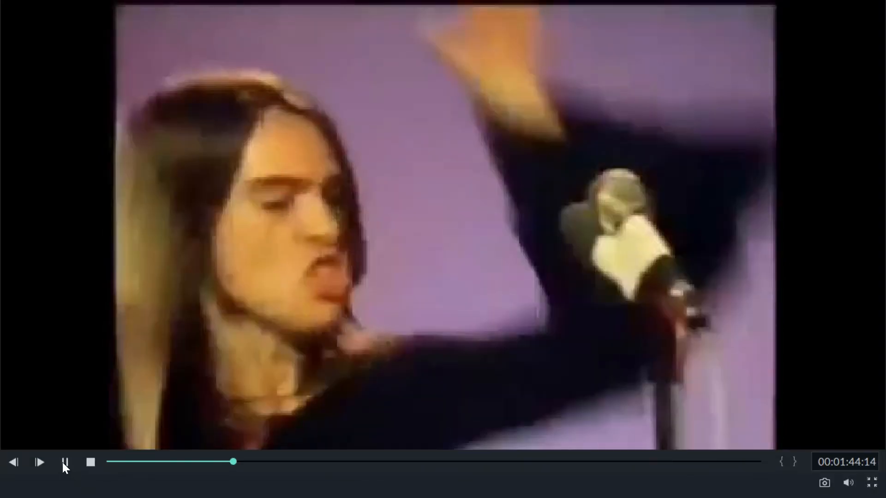
pyautogui.click(64, 462)
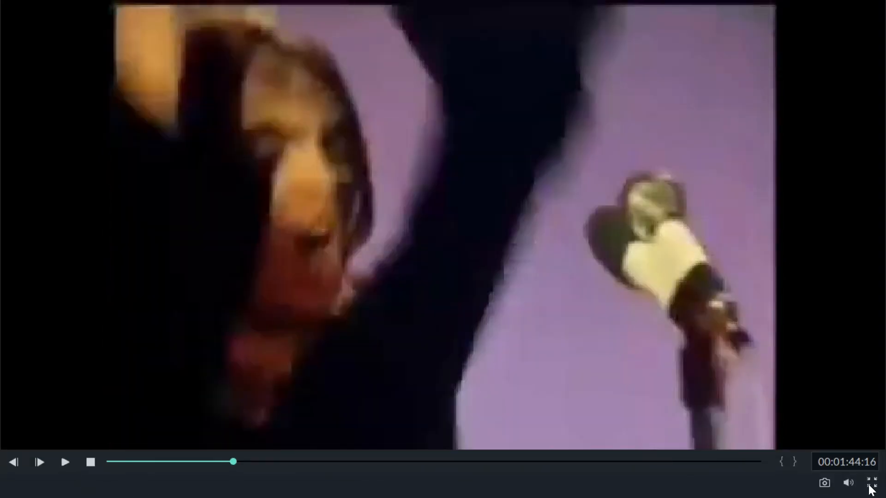
pyautogui.press('Escape')
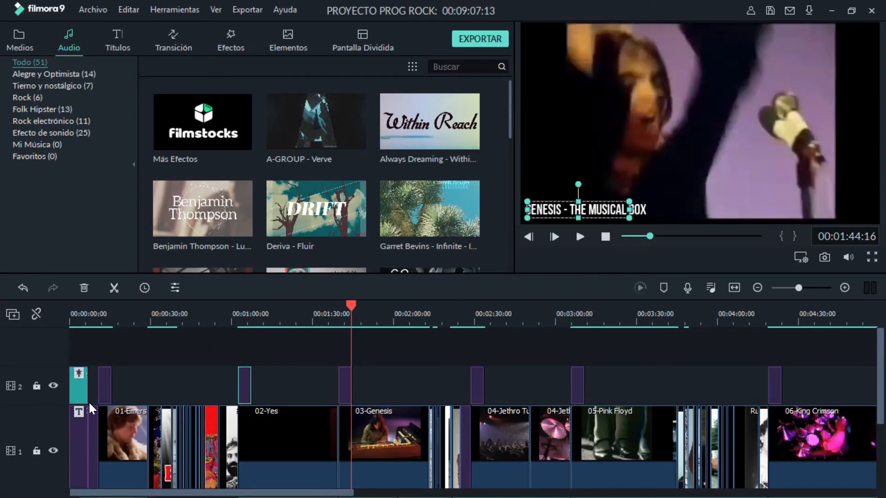
# Preview the Créditos 2, Créditos 1 and Créditos 5 templates in the Créditos Finales title category.
pyautogui.click(79, 392)
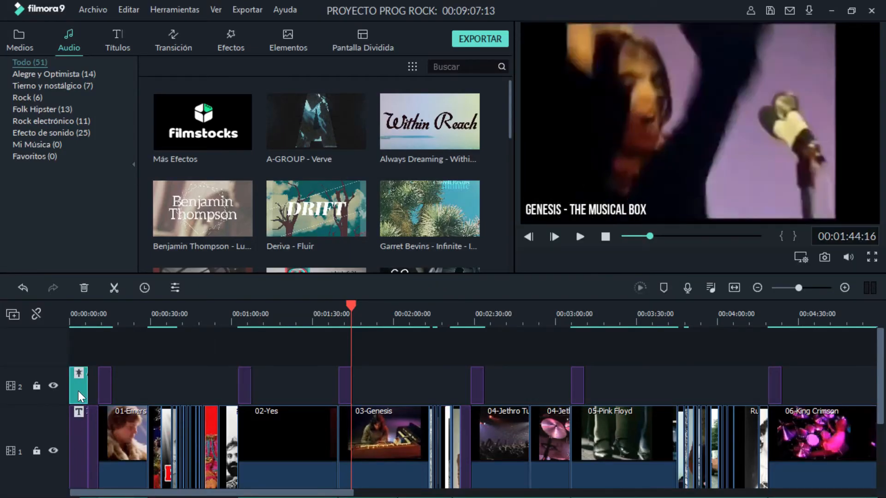
pyautogui.click(243, 391)
pyautogui.click(338, 385)
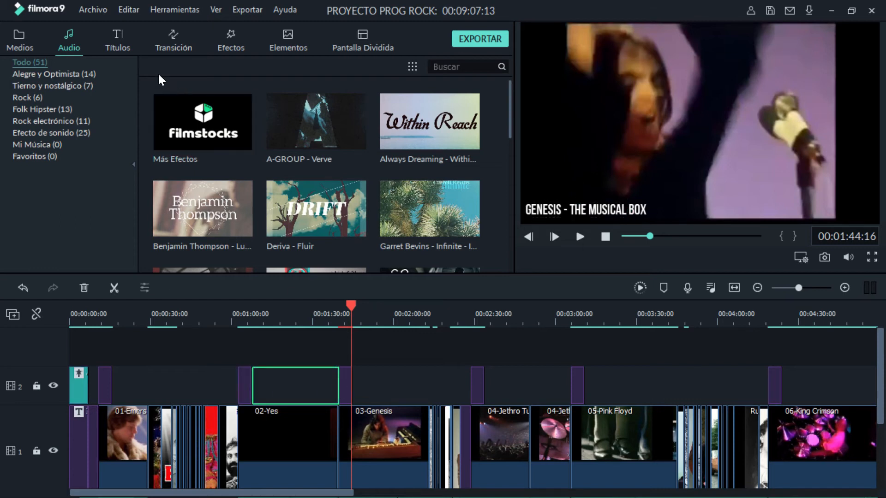
pyautogui.click(116, 47)
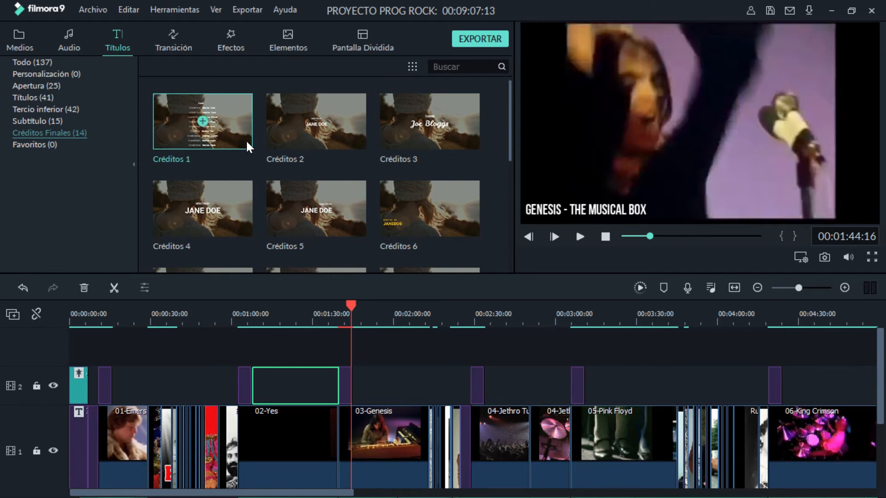
pyautogui.click(343, 134)
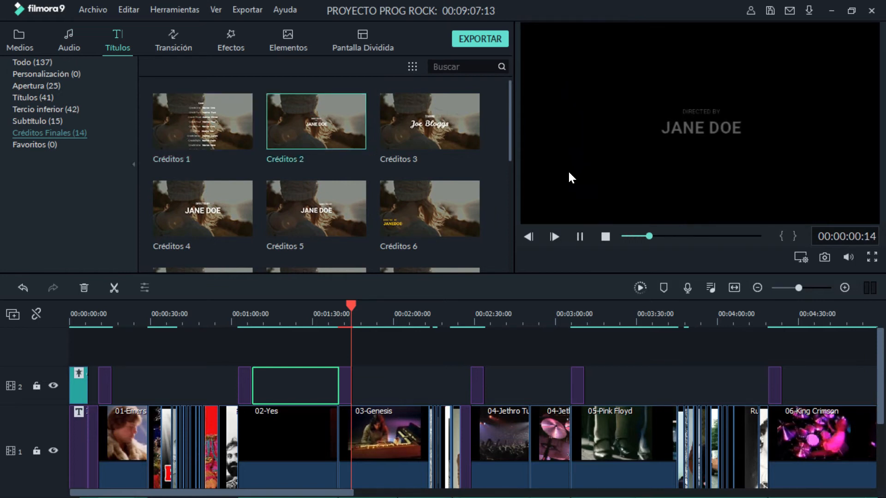
pyautogui.click(580, 237)
pyautogui.click(240, 124)
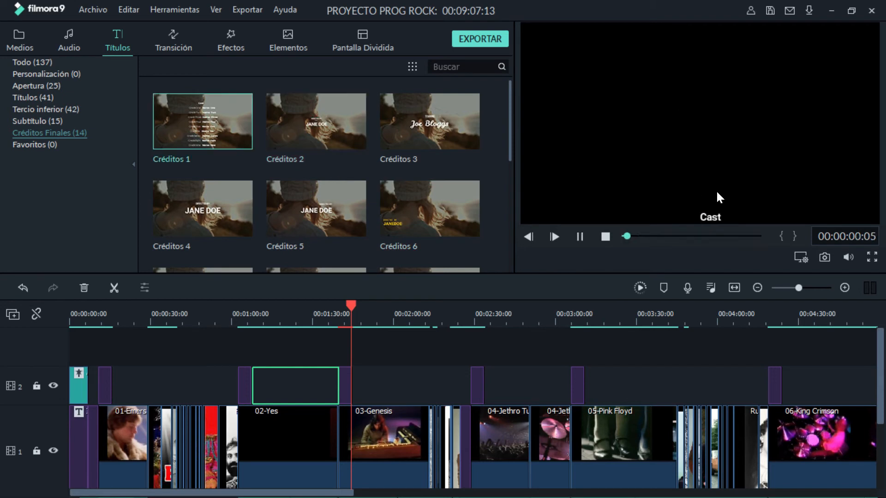
pyautogui.click(579, 236)
pyautogui.click(347, 222)
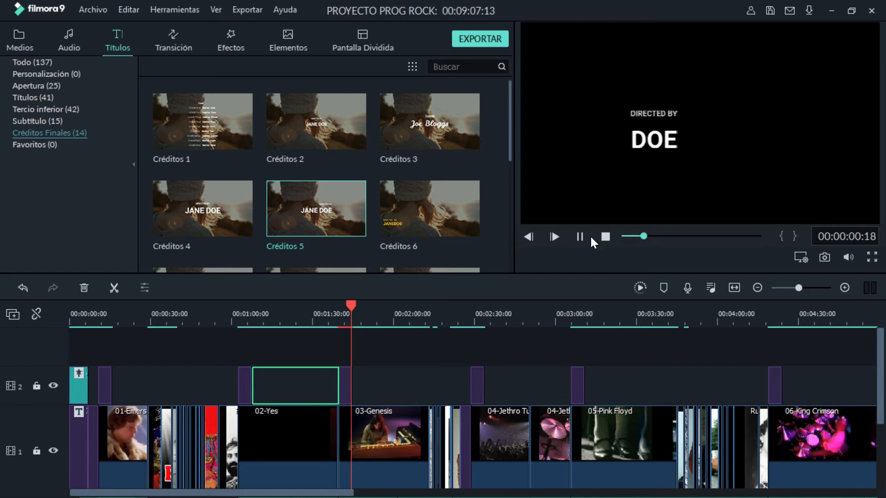
pyautogui.click(581, 236)
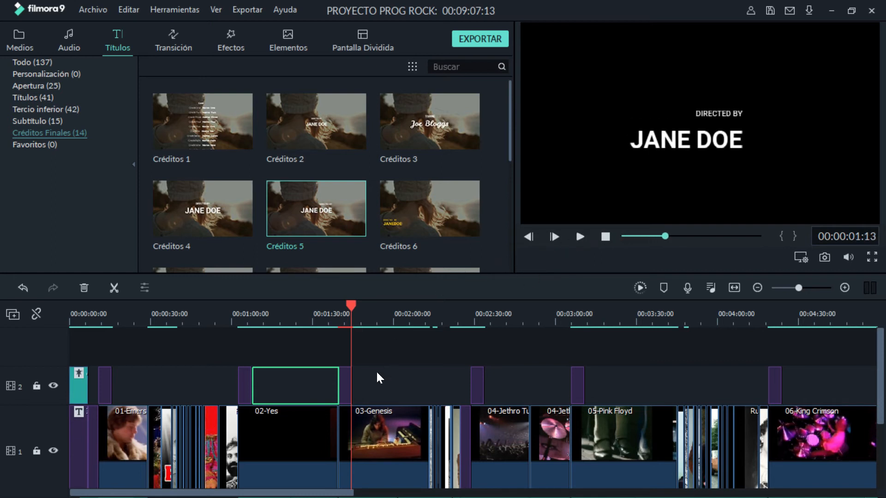
# Open the "Jethro Tull - Aqualung" title in the advanced text editor and add an enlarged text box in the frame's upper middle.
pyautogui.doubleClick(476, 378)
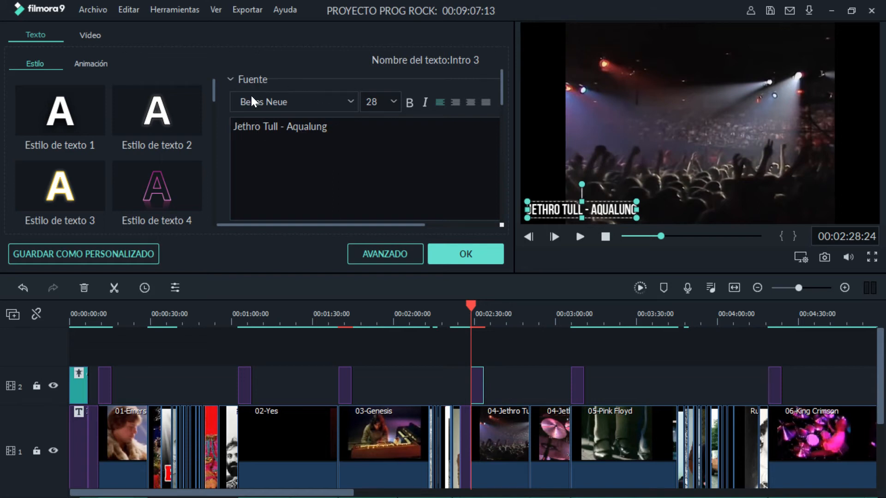
pyautogui.click(388, 253)
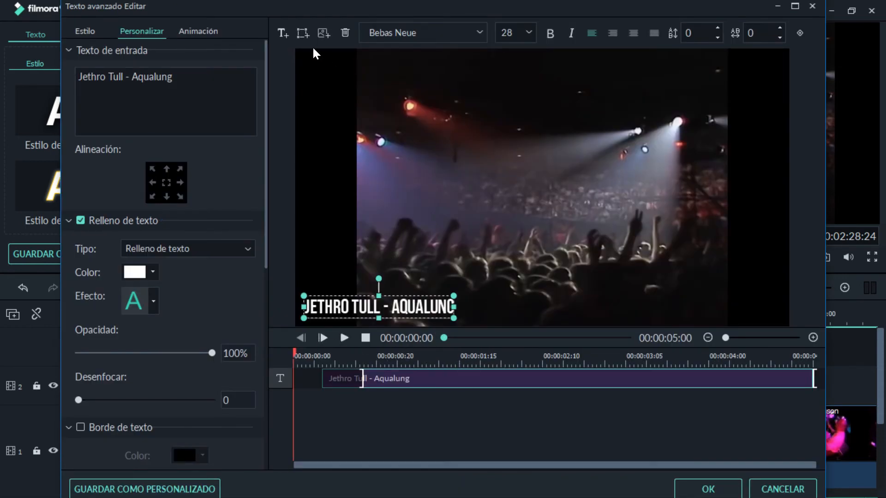
pyautogui.click(282, 34)
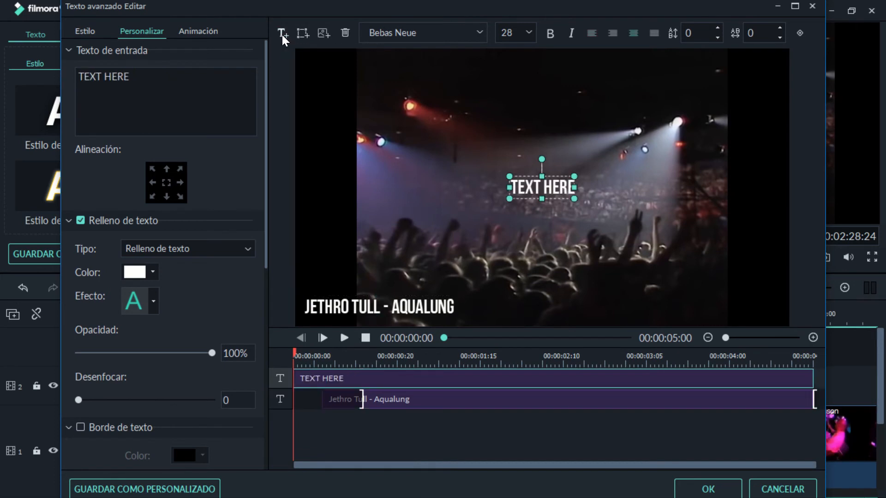
pyautogui.moveTo(559, 195); pyautogui.dragTo(554, 123)
pyautogui.moveTo(510, 146); pyautogui.dragTo(429, 174)
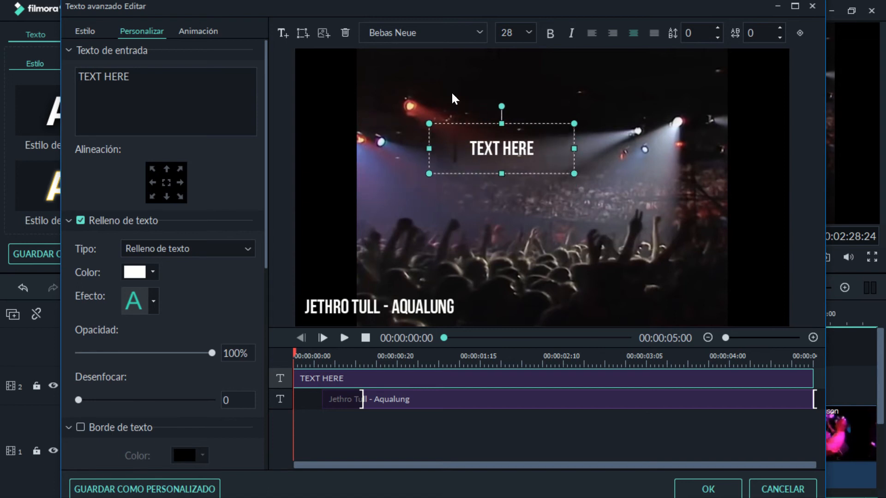
# Format the new "TEXT HERE" text at size 44 in bold italic.
pyautogui.click(529, 30)
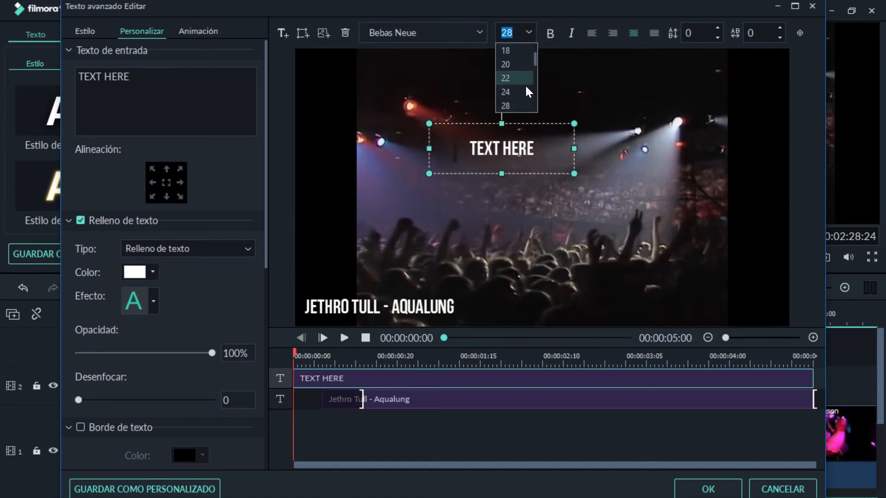
pyautogui.click(512, 106)
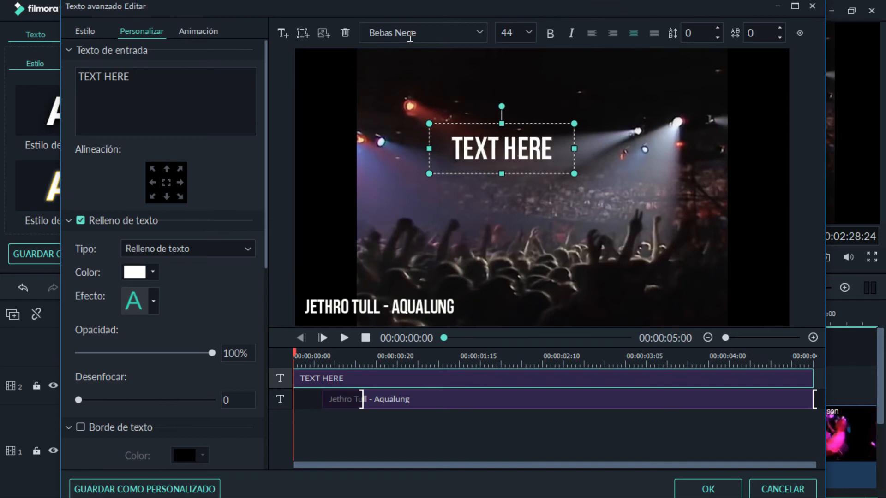
pyautogui.click(551, 36)
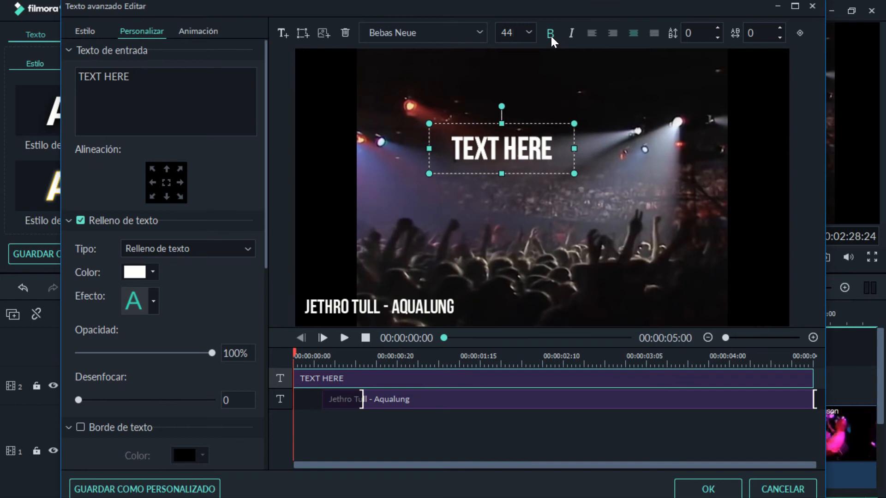
pyautogui.click(572, 33)
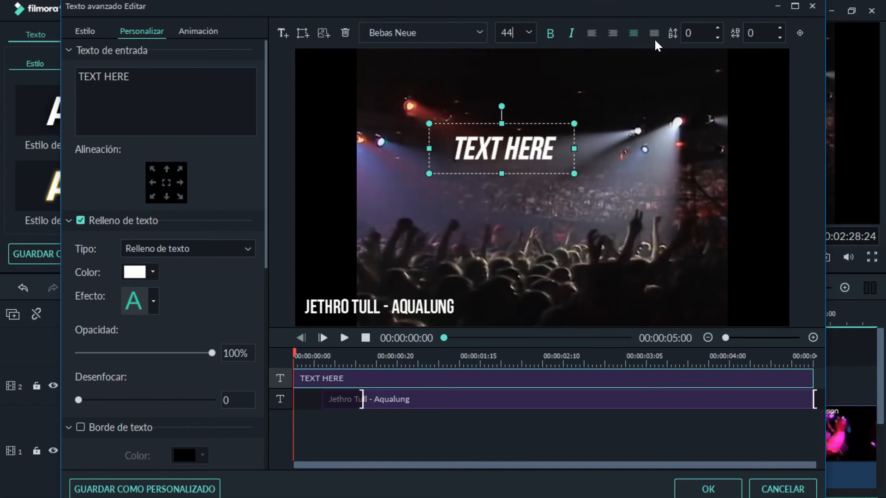
# Add an orange right-pointing arrow shape with placeholder text to the title.
pyautogui.click(300, 33)
pyautogui.click(290, 66)
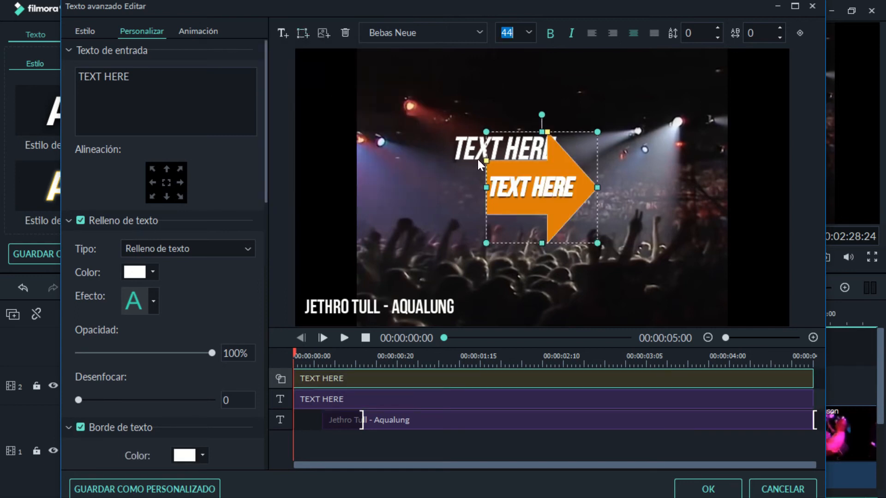
# Shrink the orange arrow, place it at the frame's upper right pointing diagonally up, and tilt the large "TEXT HERE" text slightly clockwise.
pyautogui.moveTo(487, 243); pyautogui.dragTo(539, 188)
pyautogui.moveTo(592, 157); pyautogui.dragTo(721, 133)
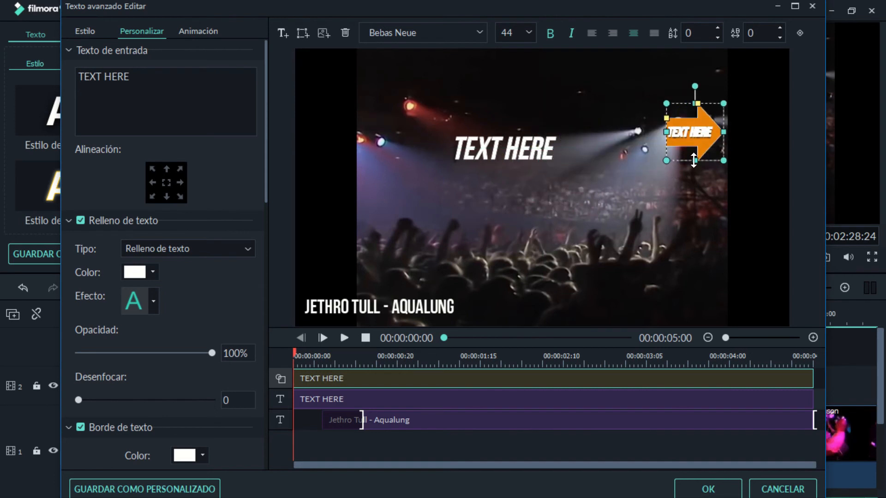
pyautogui.moveTo(695, 84); pyautogui.dragTo(660, 100)
pyautogui.click(530, 145)
pyautogui.moveTo(502, 104)
pyautogui.mouseDown()
pyautogui.moveTo(490, 102)
pyautogui.moveTo(455, 148)
pyautogui.moveTo(481, 100)
pyautogui.moveTo(509, 98)
pyautogui.mouseUp()
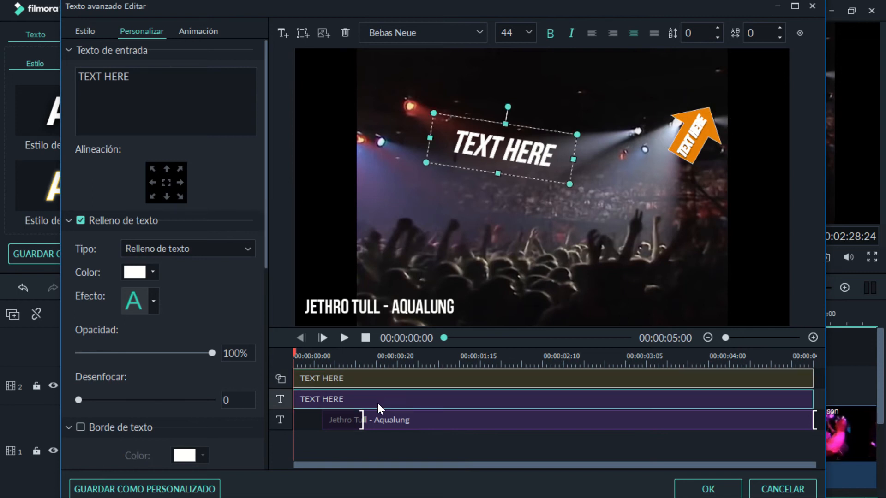
# Apply the Doomo Design animation to the "Jethro Tull - Aqualung" text and play the title to check it.
pyautogui.click(383, 382)
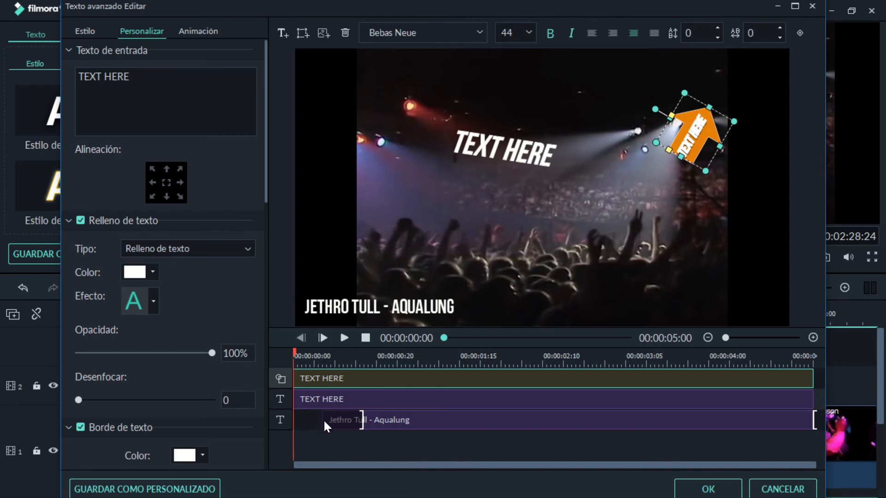
pyautogui.click(383, 420)
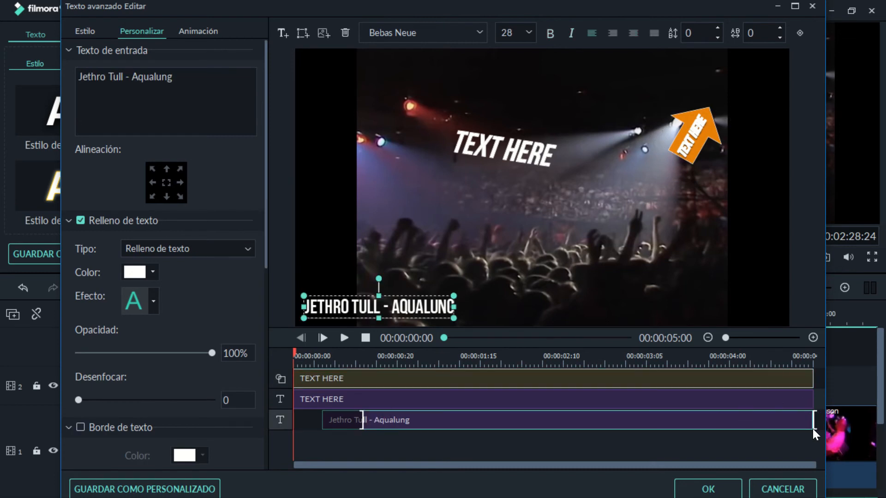
pyautogui.click(202, 30)
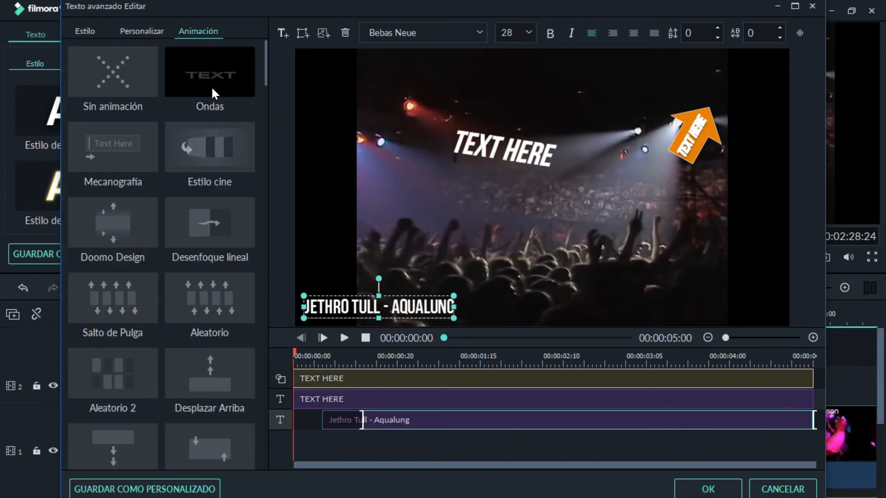
pyautogui.doubleClick(115, 223)
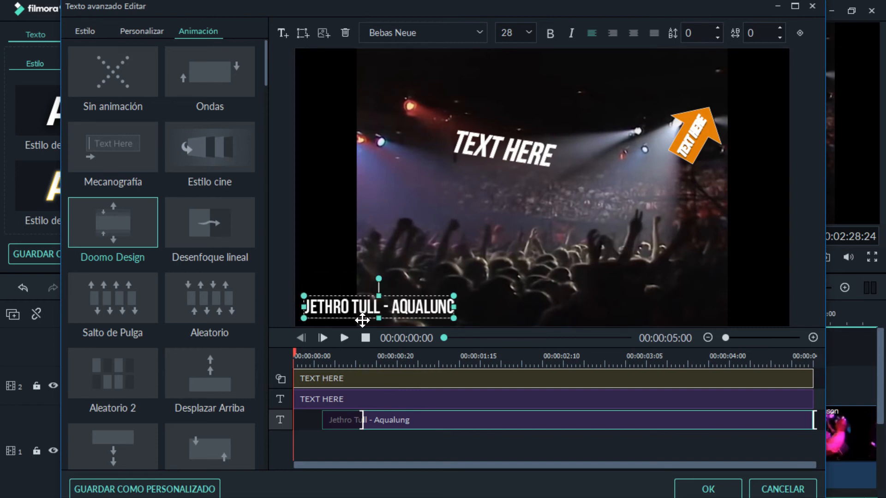
pyautogui.click(343, 337)
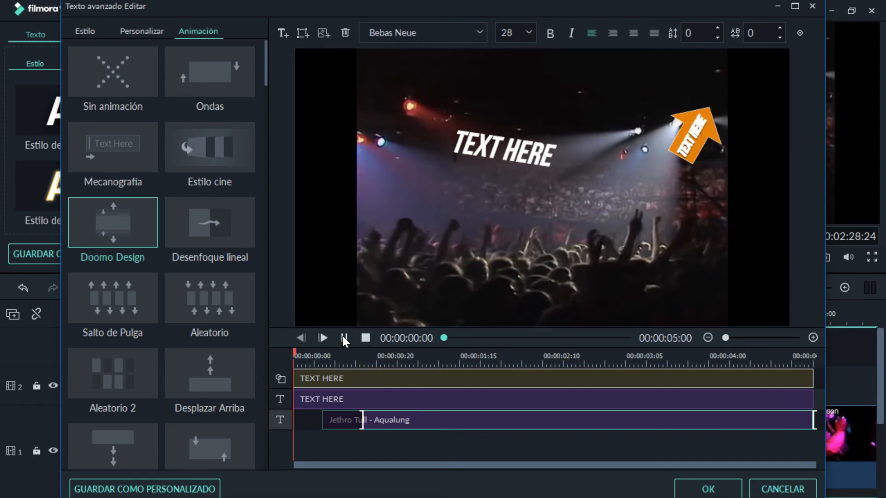
pyautogui.click(343, 337)
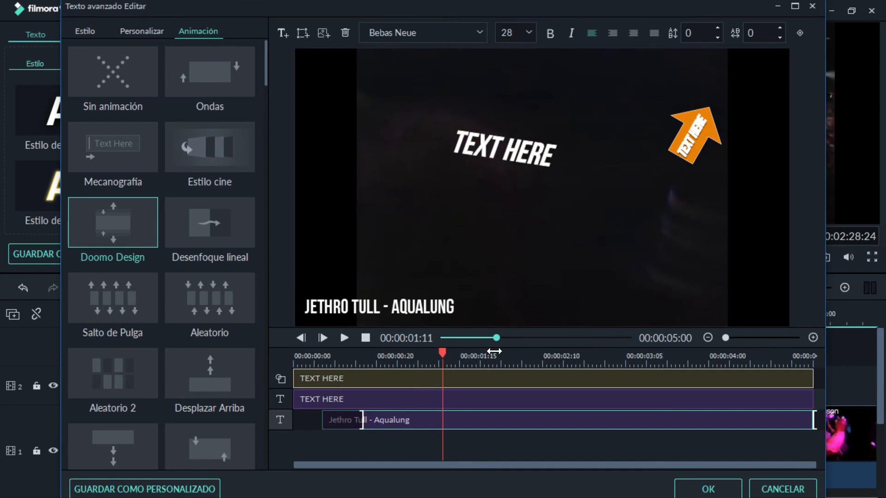
# Shorten the arrow shape's layer to end just before 00:00:01:20 and play the title from the start to check it.
pyautogui.click(368, 378)
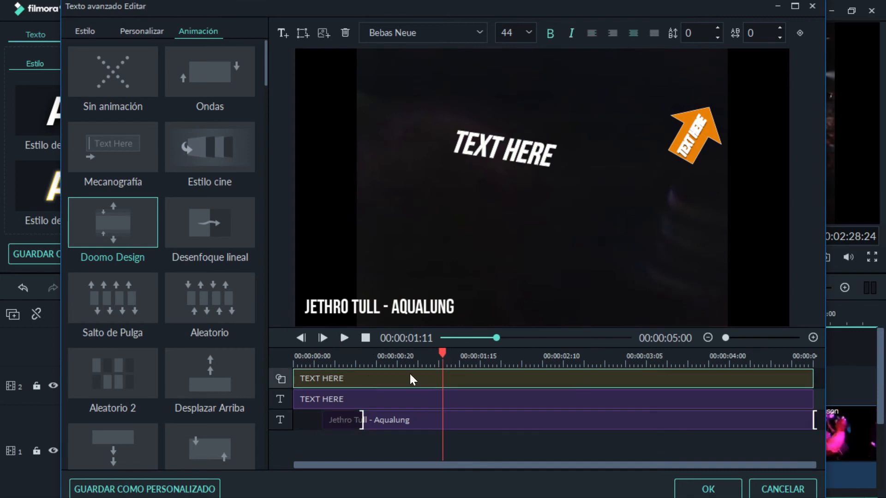
pyautogui.click(812, 379)
pyautogui.click(808, 378)
pyautogui.moveTo(814, 378); pyautogui.dragTo(475, 388)
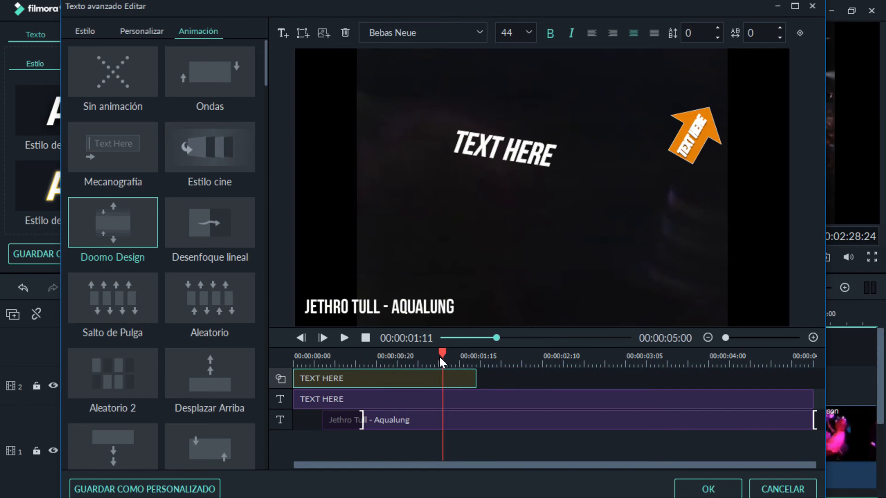
pyautogui.moveTo(442, 352); pyautogui.dragTo(294, 359)
pyautogui.click(345, 337)
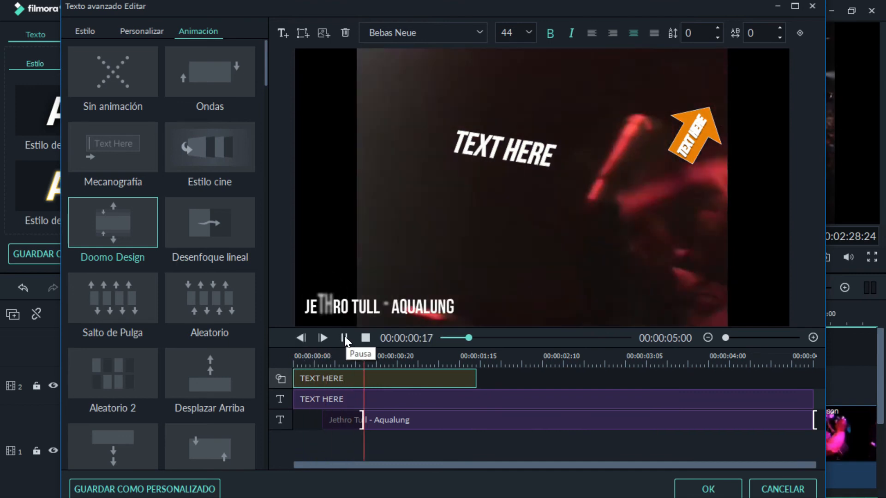
pyautogui.click(345, 337)
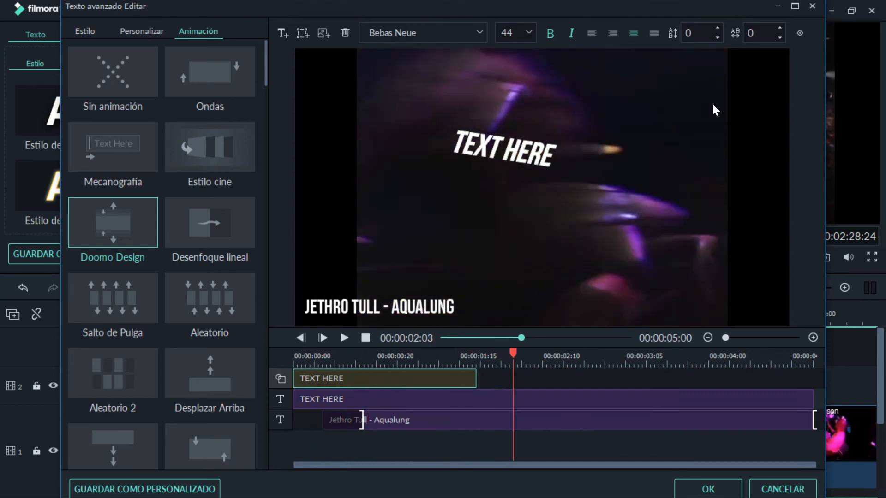
pyautogui.moveTo(512, 349); pyautogui.dragTo(483, 361)
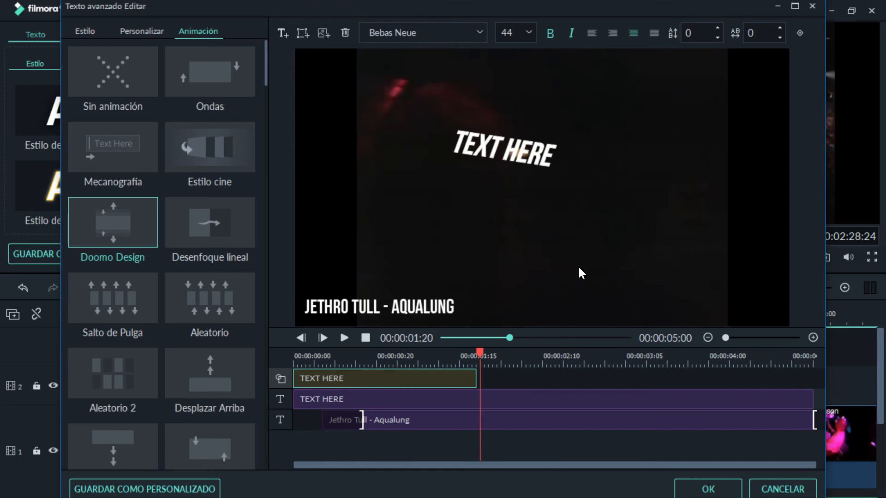
# Trim the start of the large "TEXT HERE" layer to shortly after 00:00:02:10 and scrub through the title to check it.
pyautogui.click(528, 154)
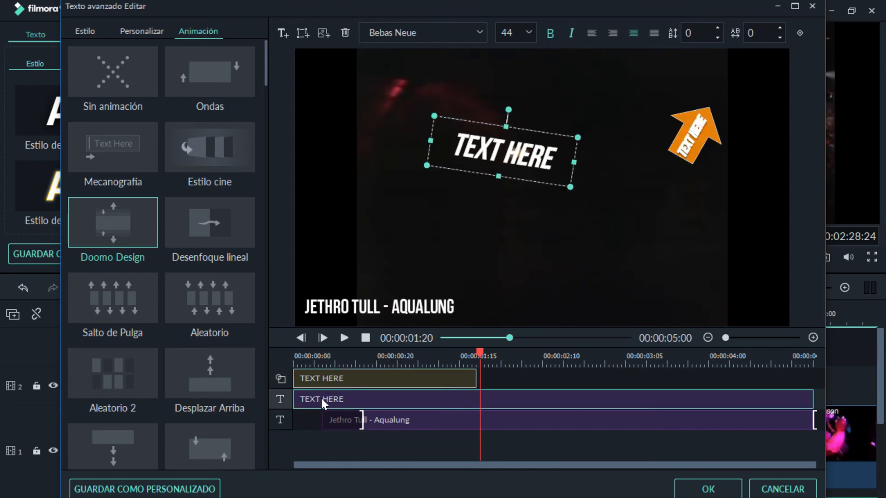
pyautogui.moveTo(294, 398); pyautogui.dragTo(582, 407)
pyautogui.moveTo(487, 364); pyautogui.dragTo(298, 357)
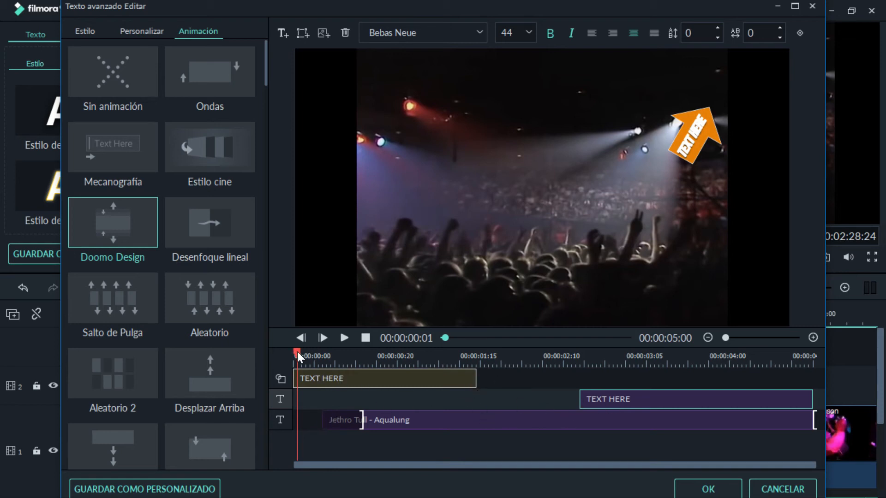
pyautogui.moveTo(298, 351); pyautogui.dragTo(705, 360)
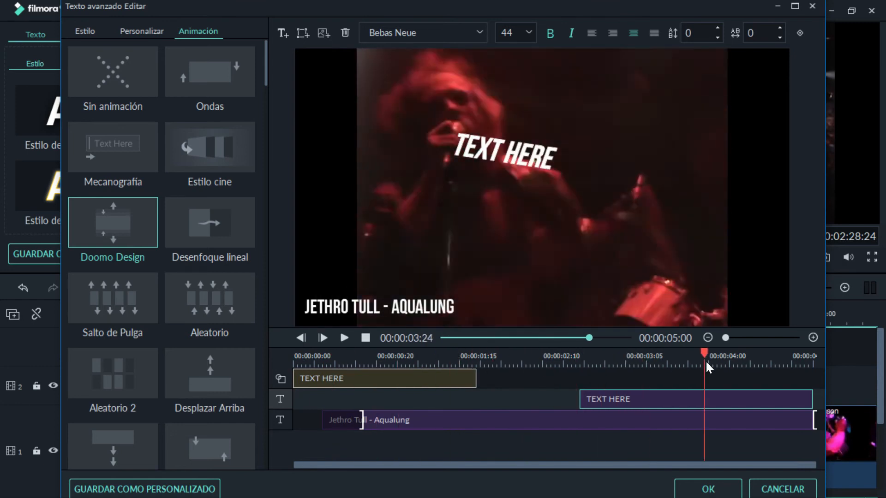
# Try centre, left and right alignment on the large "TEXT HERE" text, recentre it and shift it slightly right.
pyautogui.click(147, 32)
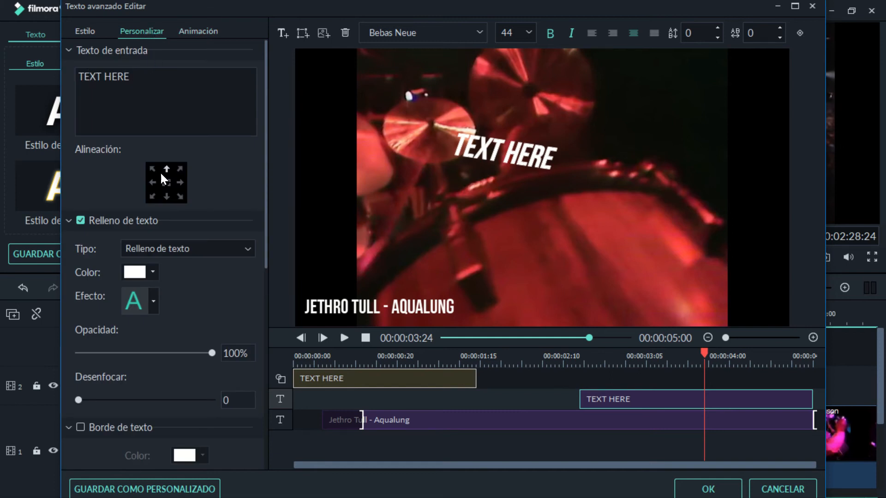
pyautogui.click(166, 183)
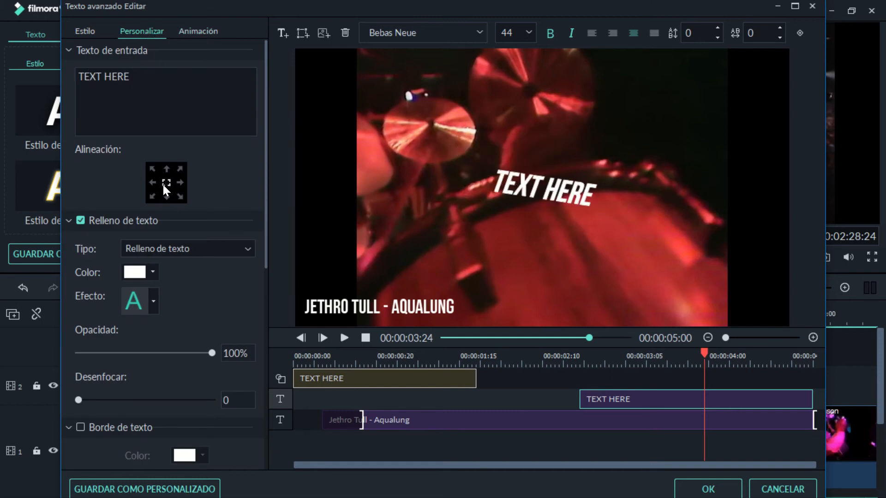
pyautogui.click(150, 183)
pyautogui.click(180, 183)
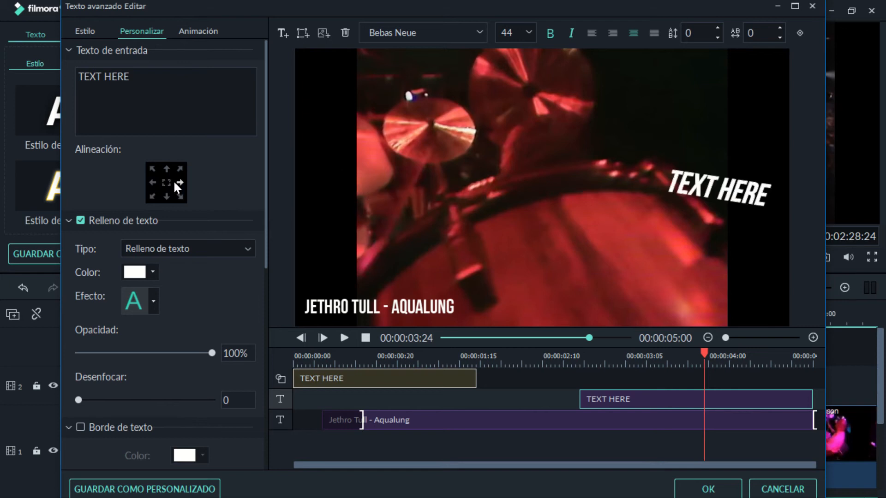
pyautogui.click(165, 182)
pyautogui.moveTo(530, 184); pyautogui.dragTo(565, 184)
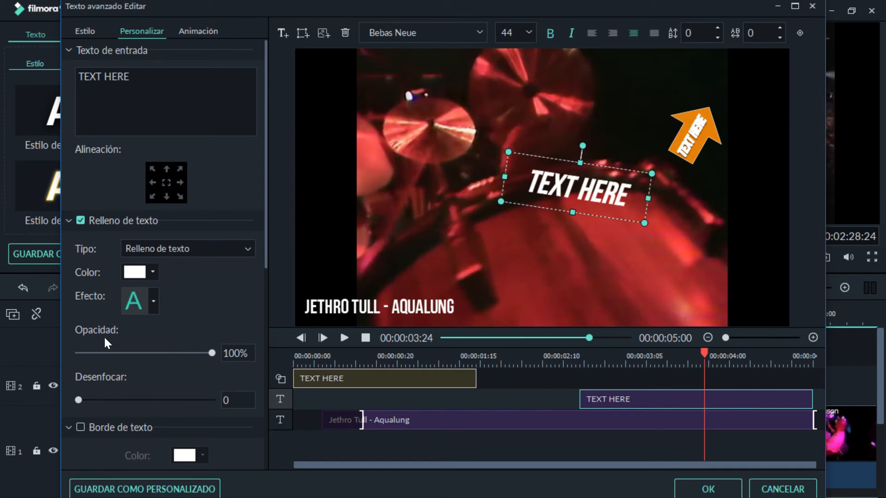
# View the text style presets and close the advanced text editor, discarding the title changes.
pyautogui.click(90, 35)
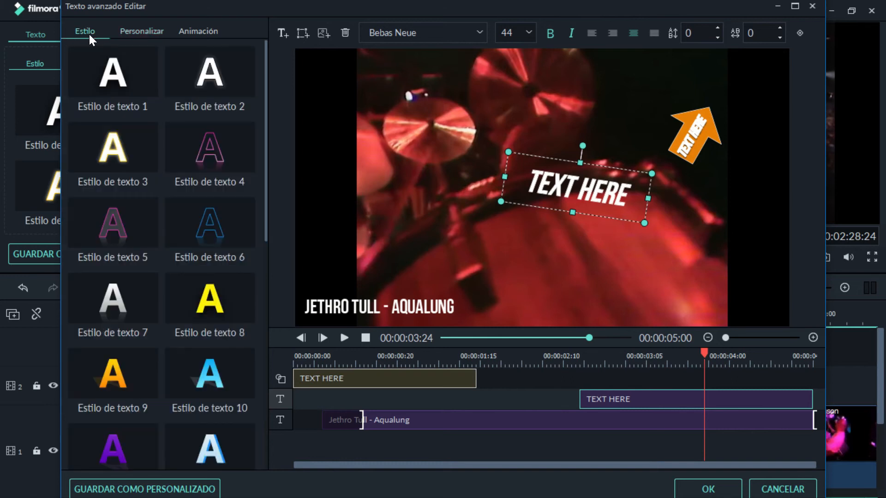
pyautogui.click(777, 489)
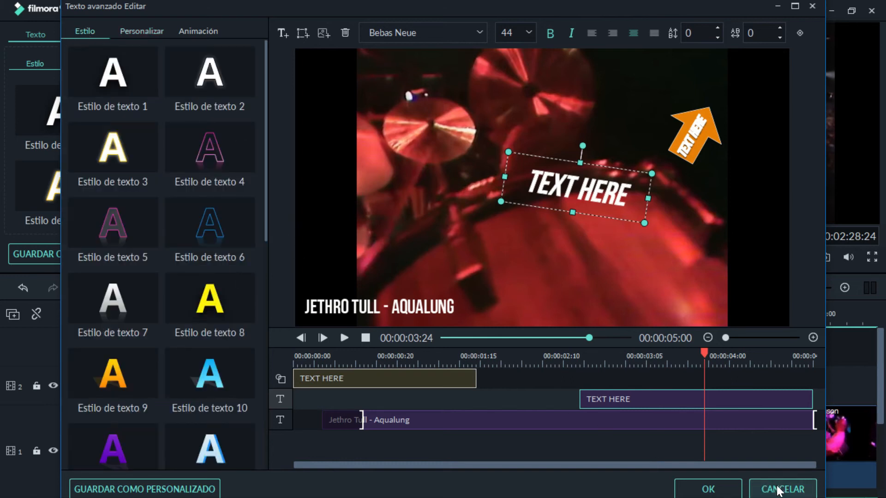
pyautogui.click(526, 258)
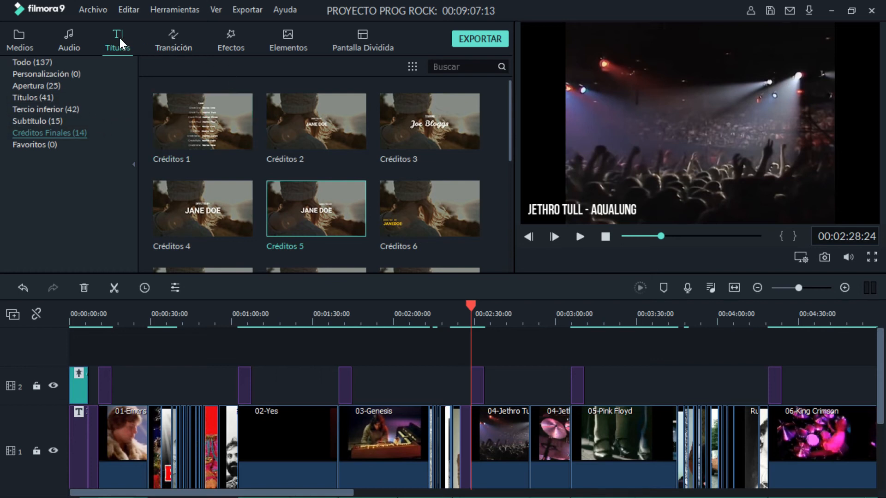
# Preview the Créditos 10 template in the Créditos Finales title category through to its end.
pyautogui.moveTo(509, 107); pyautogui.dragTo(512, 179)
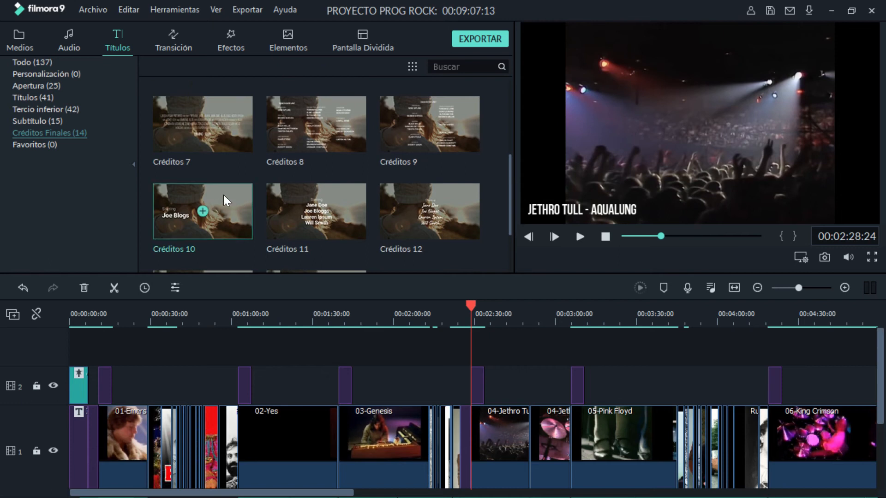
pyautogui.click(224, 195)
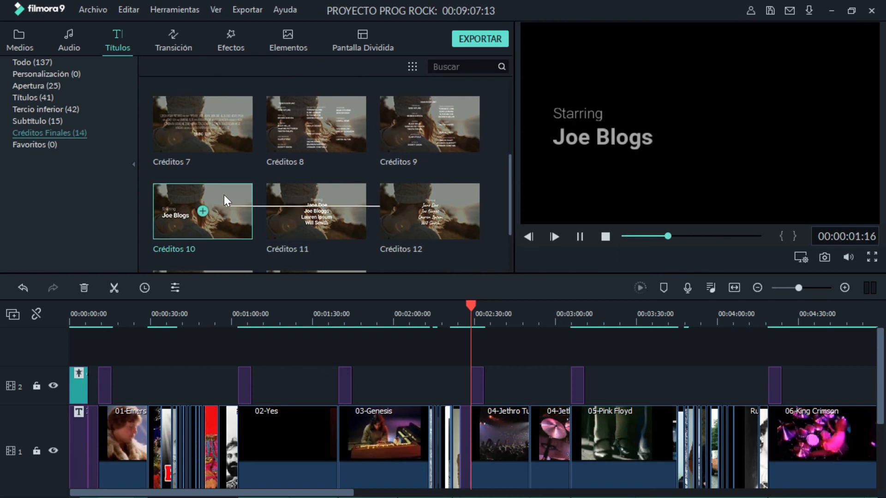
pyautogui.click(580, 236)
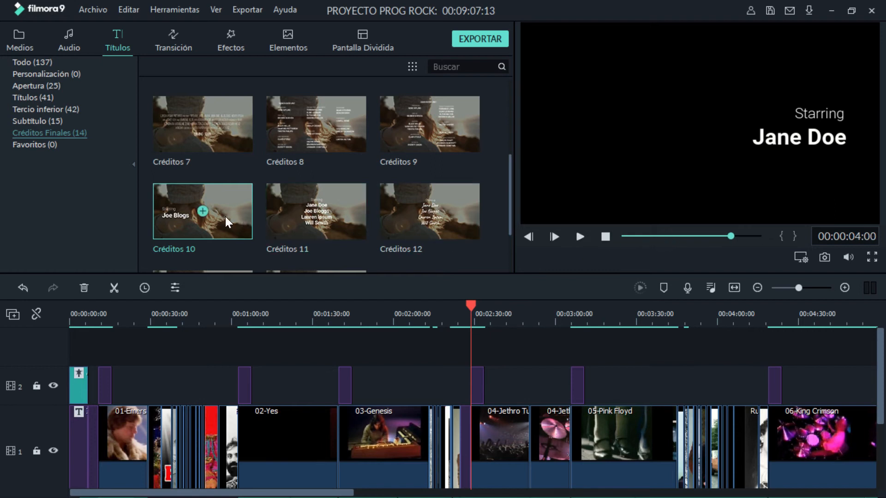
pyautogui.moveTo(730, 235); pyautogui.dragTo(752, 240)
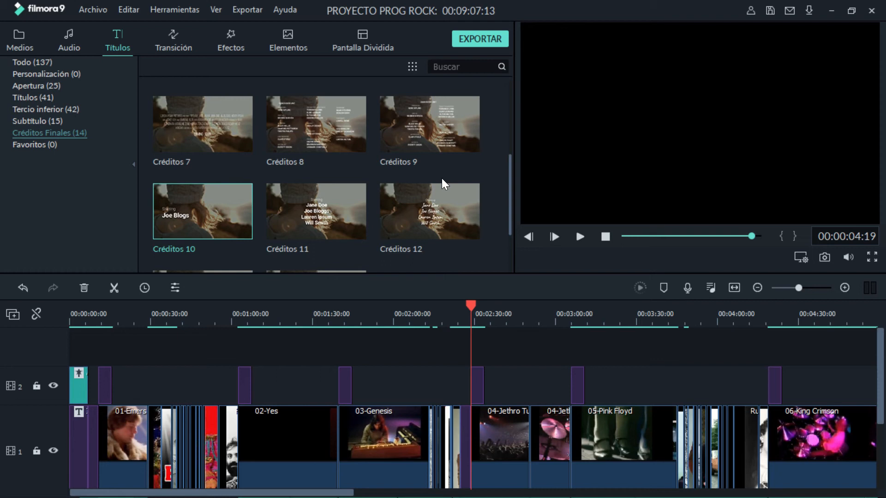
# Reopen the "Jethro Tull - Aqualung" title in the advanced editor and add two text boxes, one upper left and one right of centre.
pyautogui.doubleClick(477, 373)
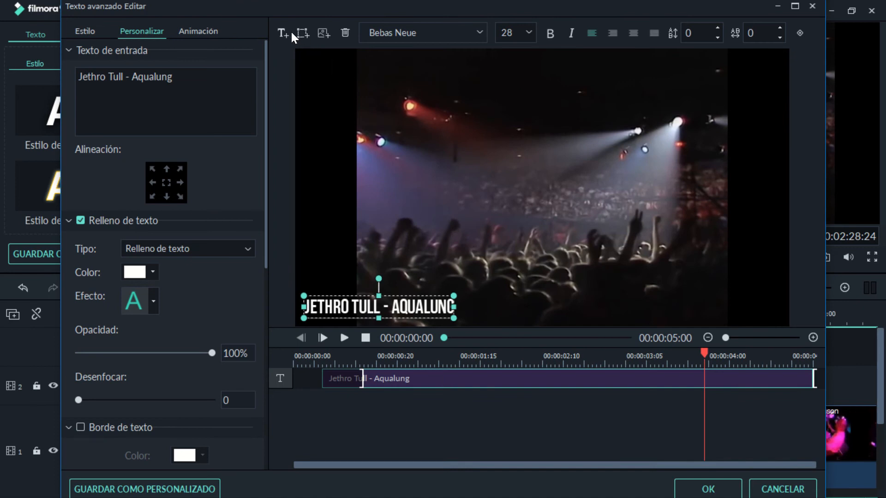
pyautogui.click(281, 32)
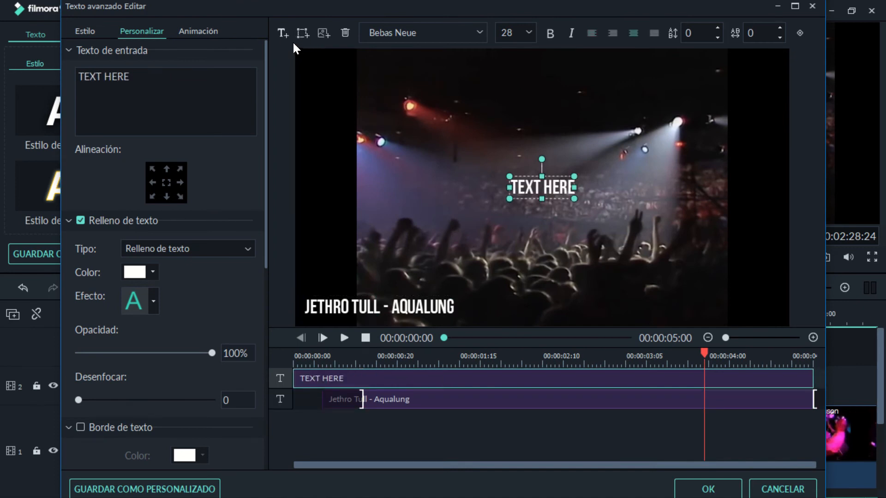
pyautogui.moveTo(529, 184); pyautogui.dragTo(399, 143)
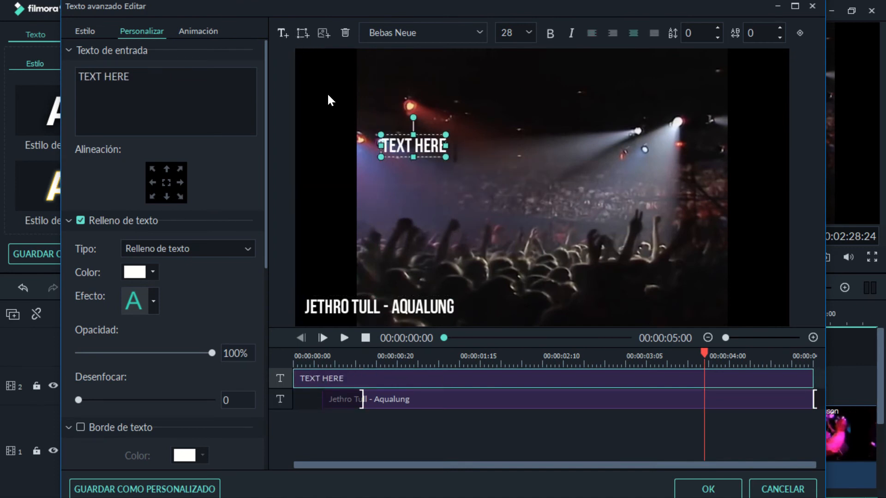
pyautogui.click(280, 31)
pyautogui.moveTo(533, 188); pyautogui.dragTo(597, 219)
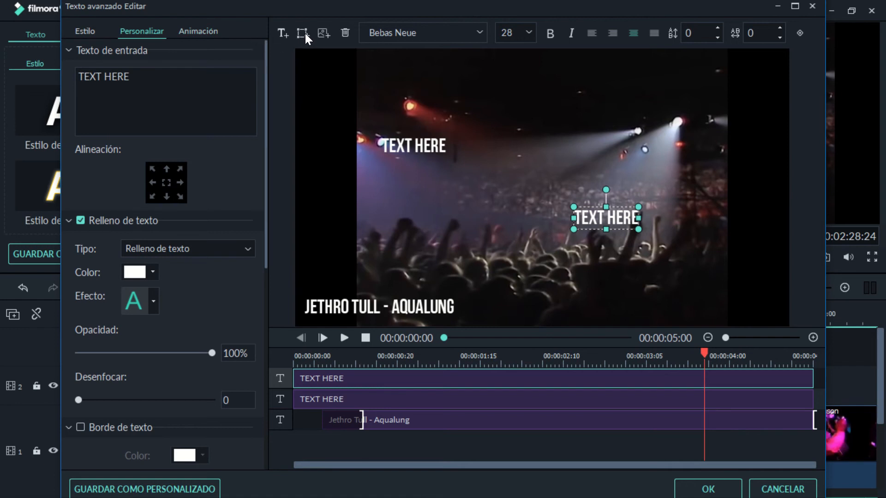
# Try to add an image file to the title from the Vídeo folder.
pyautogui.click(322, 34)
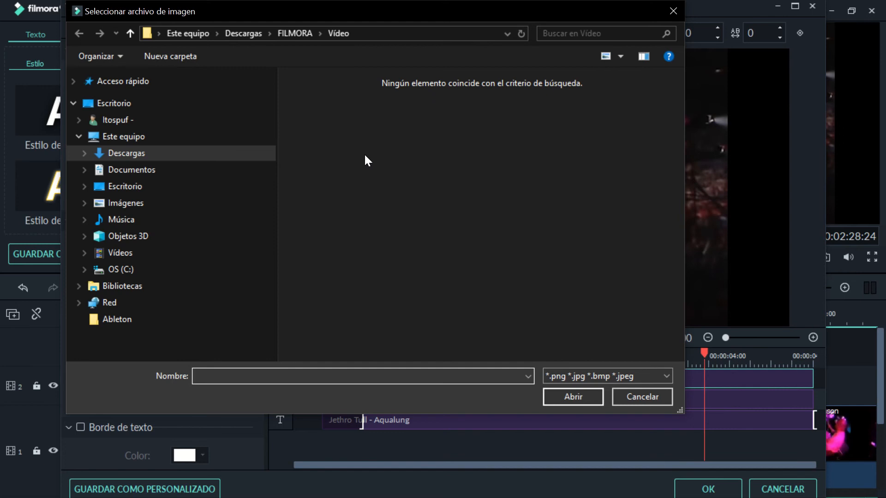
pyautogui.click(649, 400)
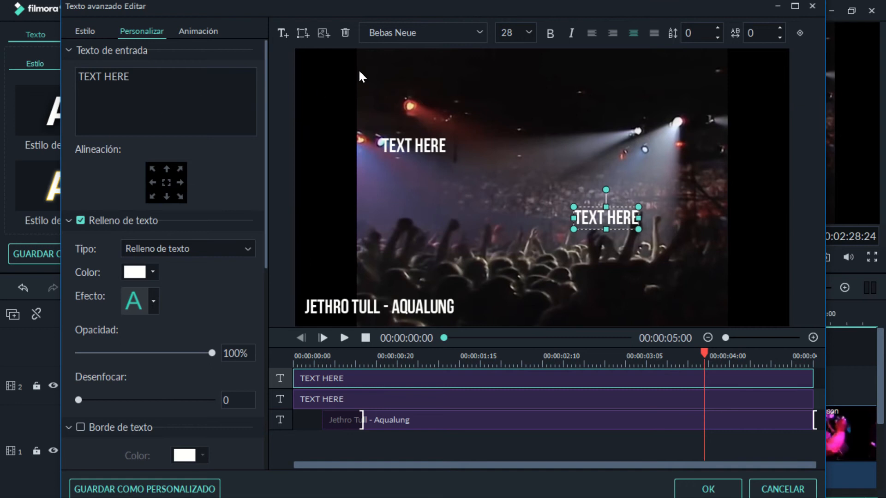
pyautogui.click(326, 33)
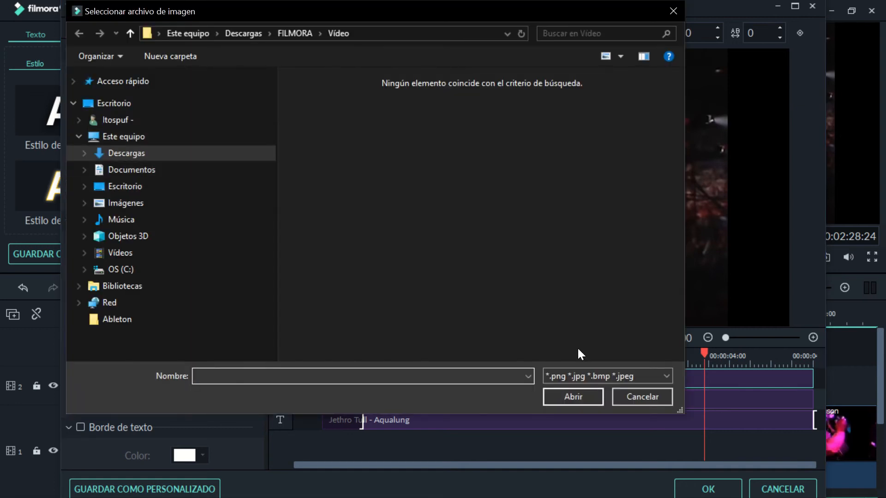
pyautogui.click(640, 398)
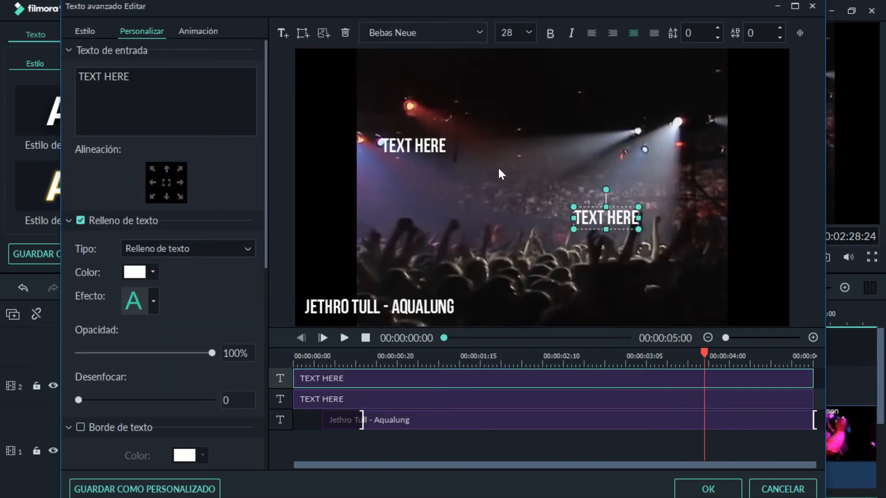
# Enlarge and rotate the text box right of centre, and close the advanced title editor without saving the changes.
pyautogui.moveTo(574, 207); pyautogui.dragTo(536, 193)
pyautogui.moveTo(581, 173); pyautogui.dragTo(549, 190)
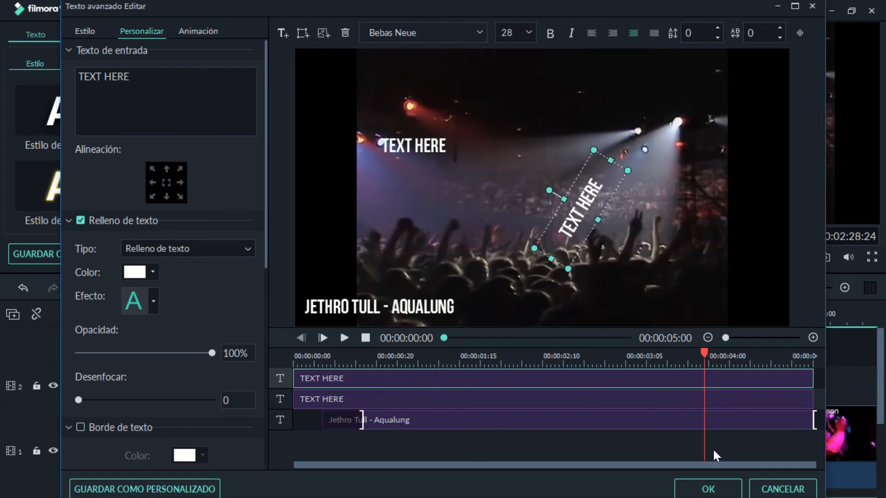
pyautogui.click(794, 491)
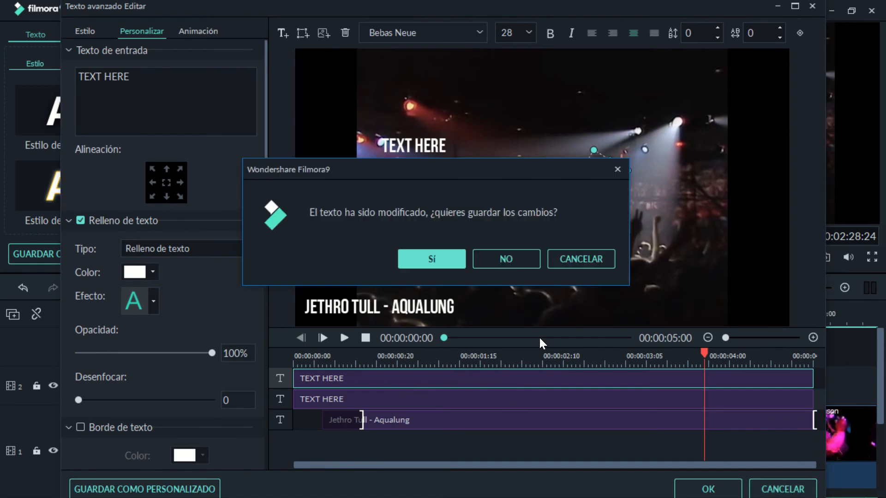
pyautogui.click(520, 256)
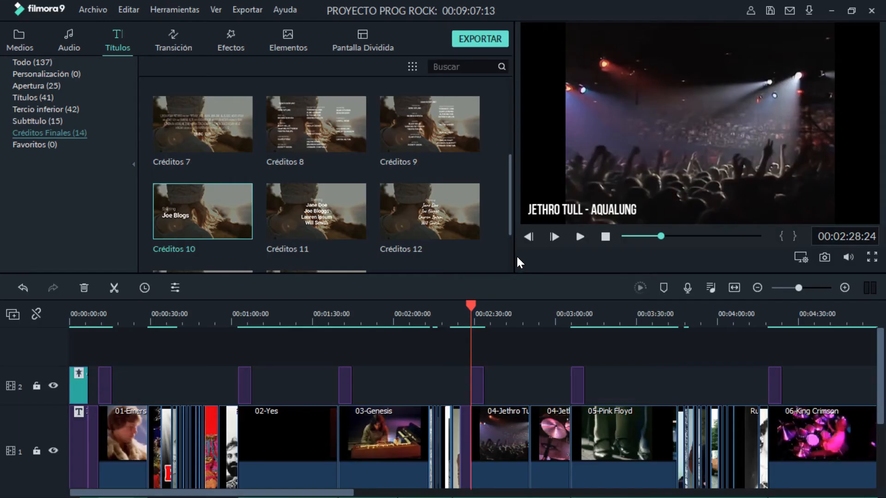
# Display the transition library and inspect the timeline clips around the Créditos 3 title, moving the playhead to the Jethro Tull photo.
pyautogui.click(167, 41)
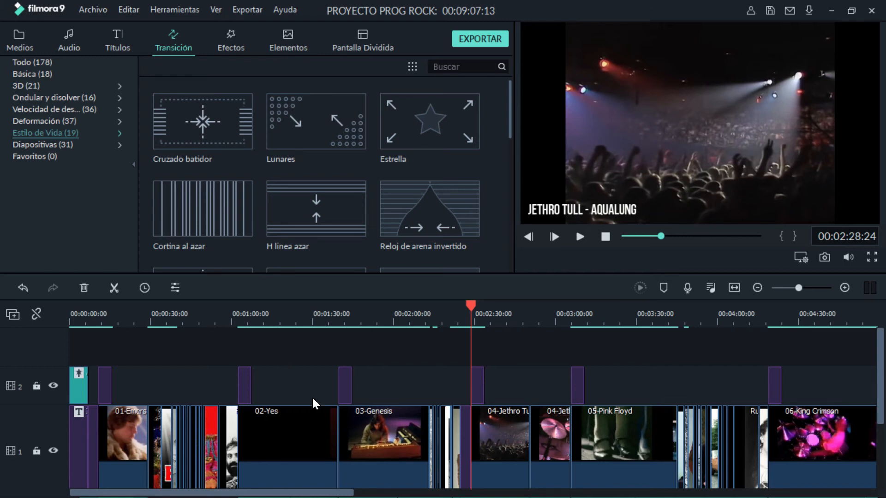
pyautogui.click(407, 435)
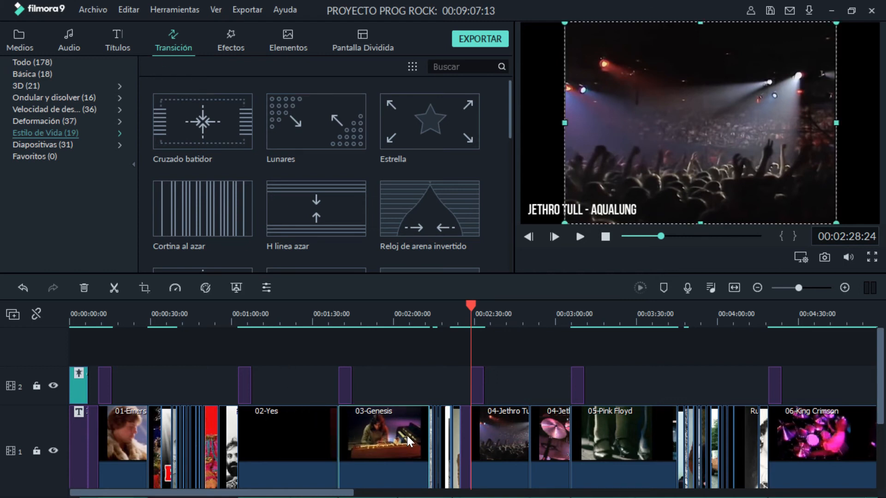
pyautogui.click(455, 434)
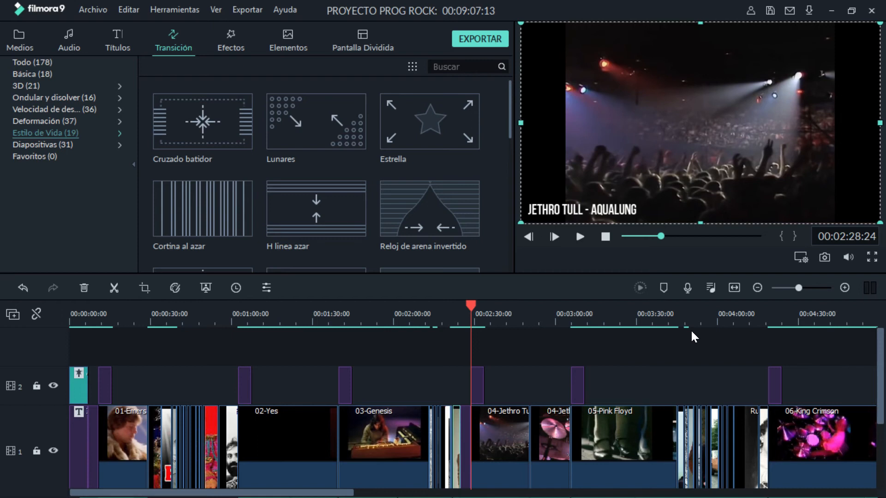
pyautogui.moveTo(800, 288); pyautogui.dragTo(808, 286)
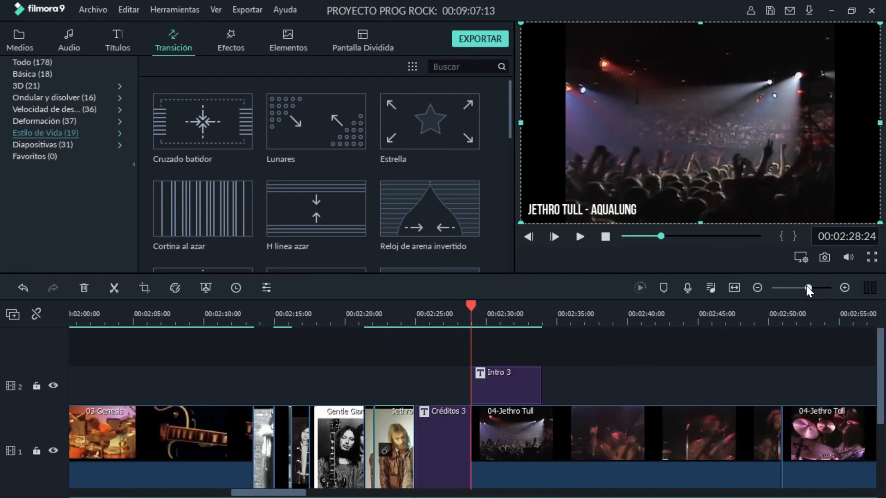
pyautogui.click(537, 433)
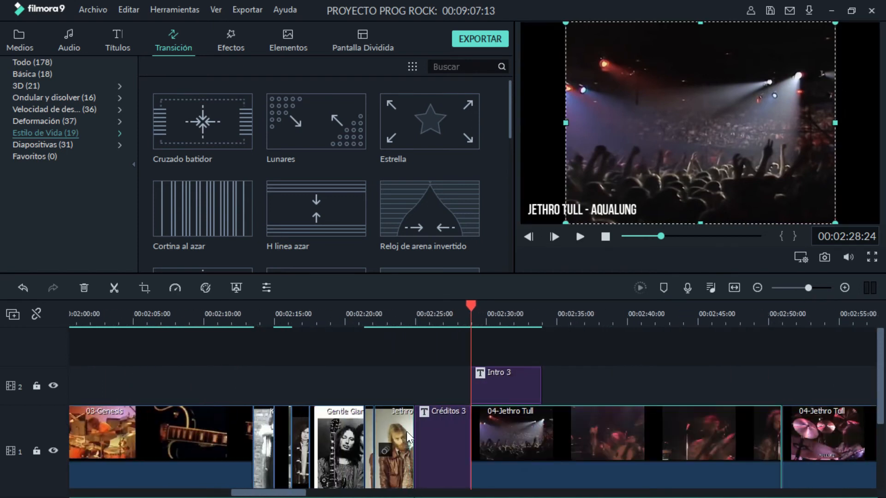
pyautogui.click(446, 431)
pyautogui.click(391, 430)
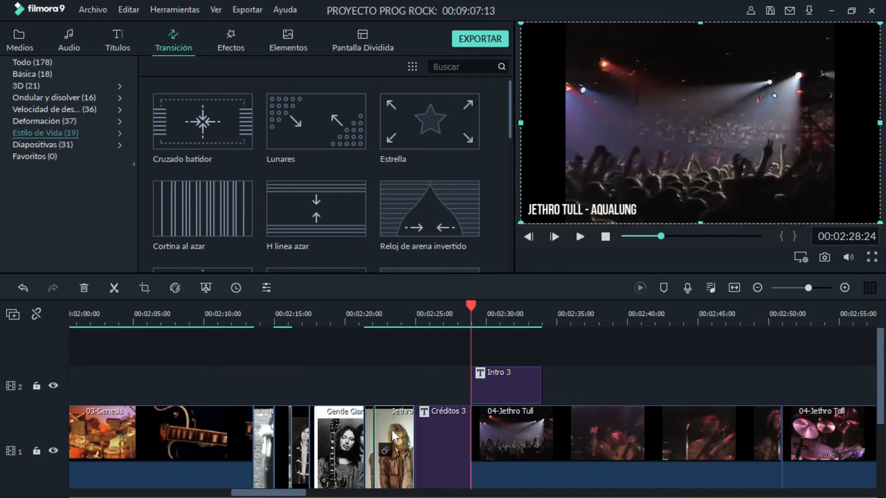
pyautogui.doubleClick(392, 430)
pyautogui.click(465, 257)
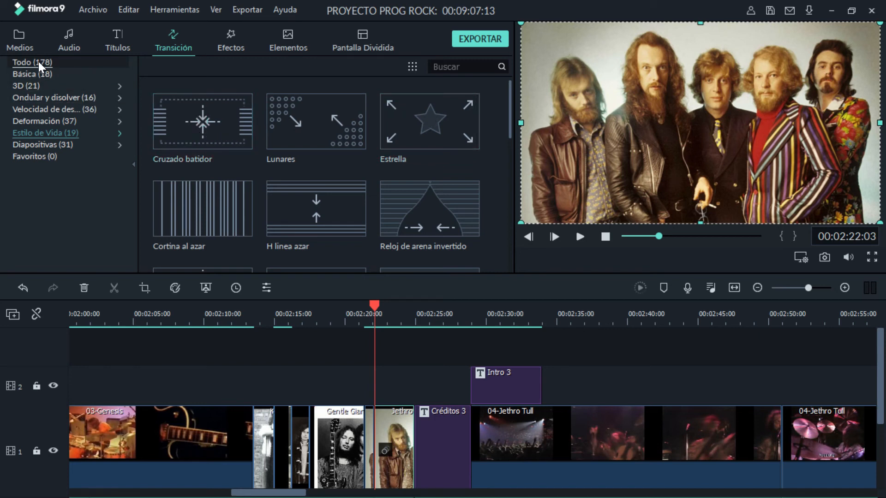
# Browse the speed blur, Deformación, Estilo de Vida and Diapositivas transition categories.
pyautogui.click(40, 110)
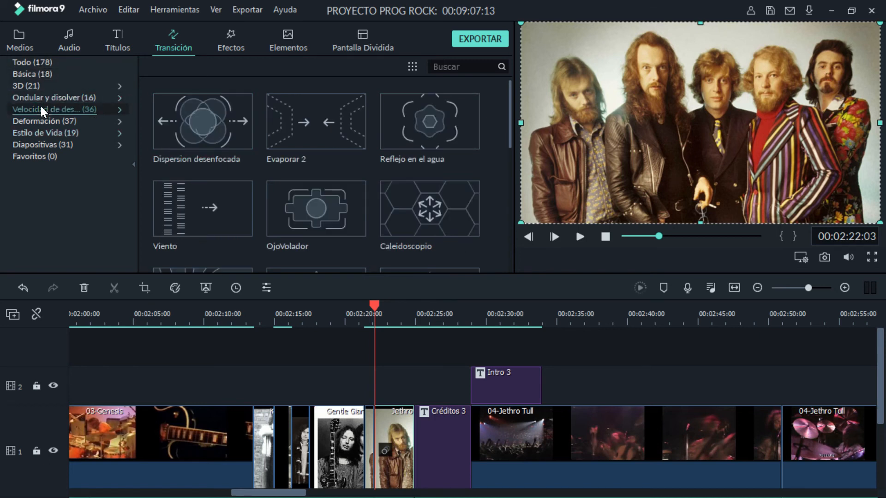
pyautogui.click(45, 122)
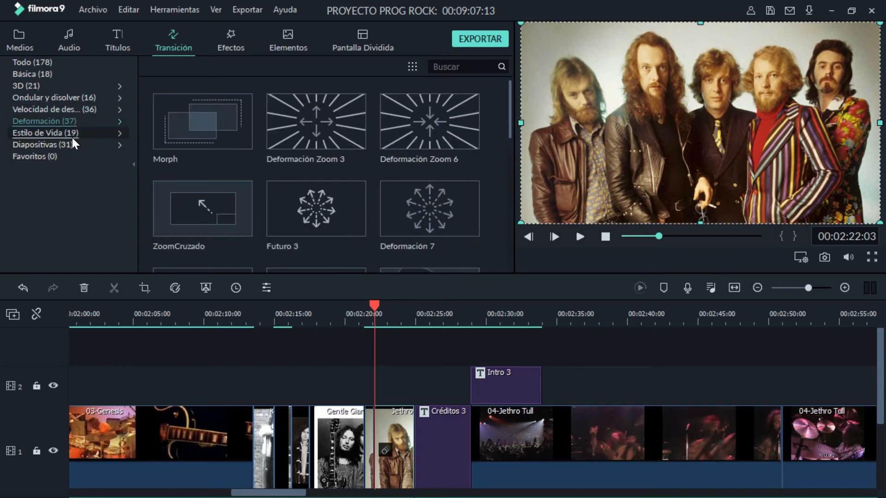
pyautogui.click(72, 137)
pyautogui.click(64, 144)
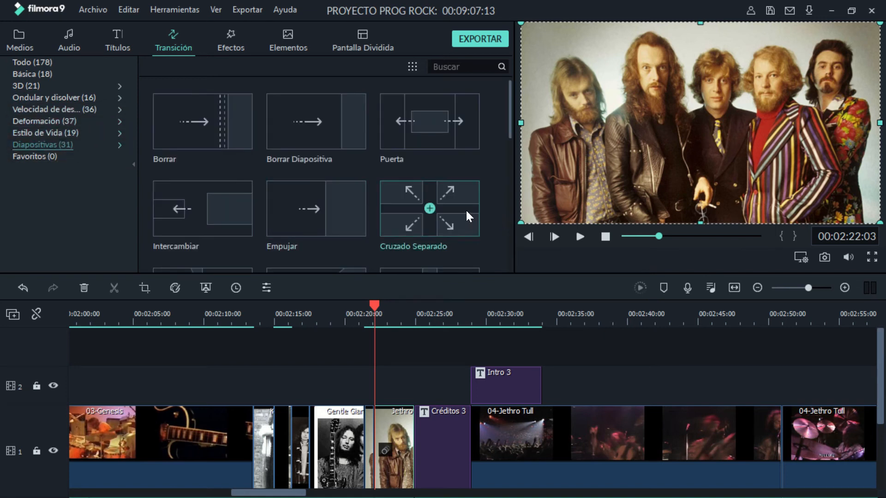
# Preview the Cruzado Separado, Empujar and Intercambiar transitions in the Diapositivas category.
pyautogui.click(451, 204)
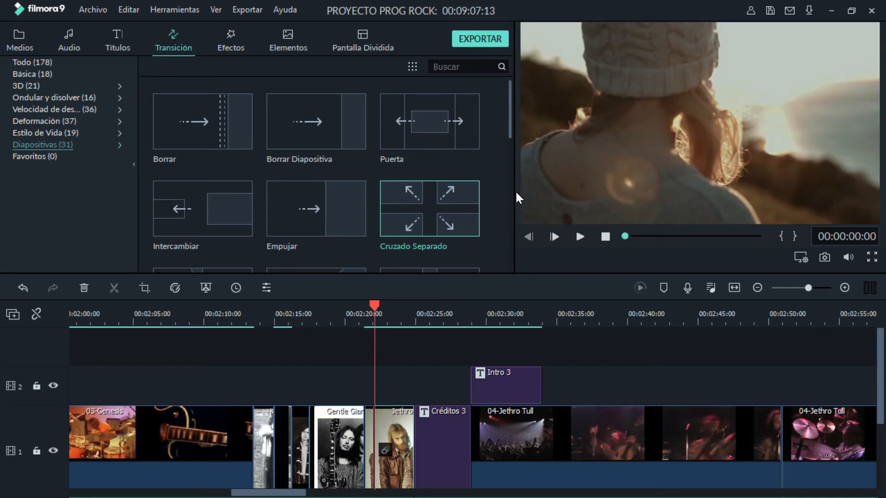
pyautogui.click(579, 237)
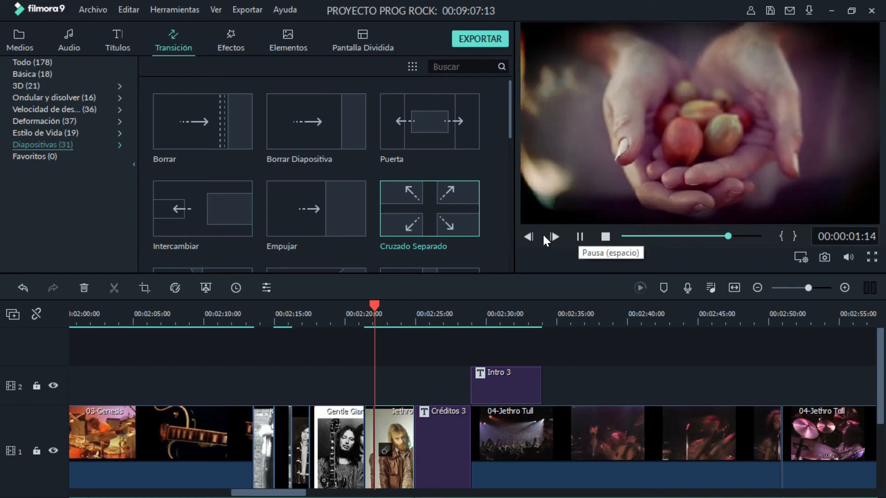
pyautogui.click(334, 209)
pyautogui.click(581, 237)
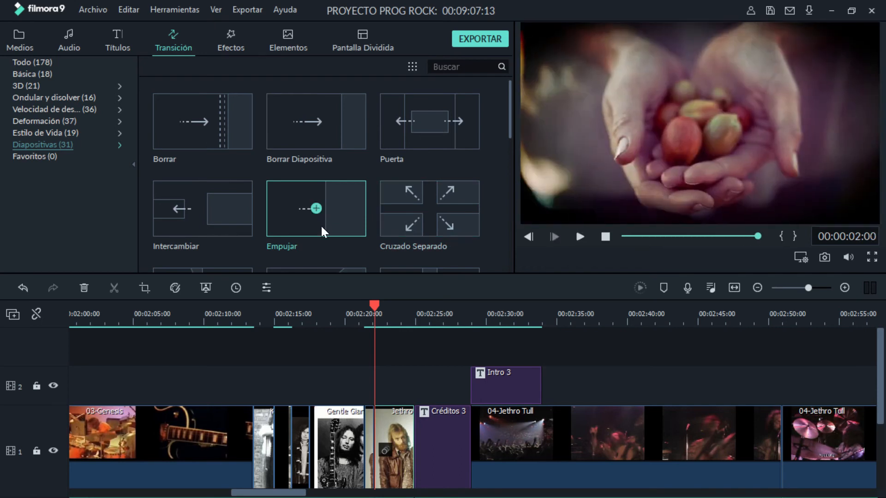
pyautogui.click(220, 209)
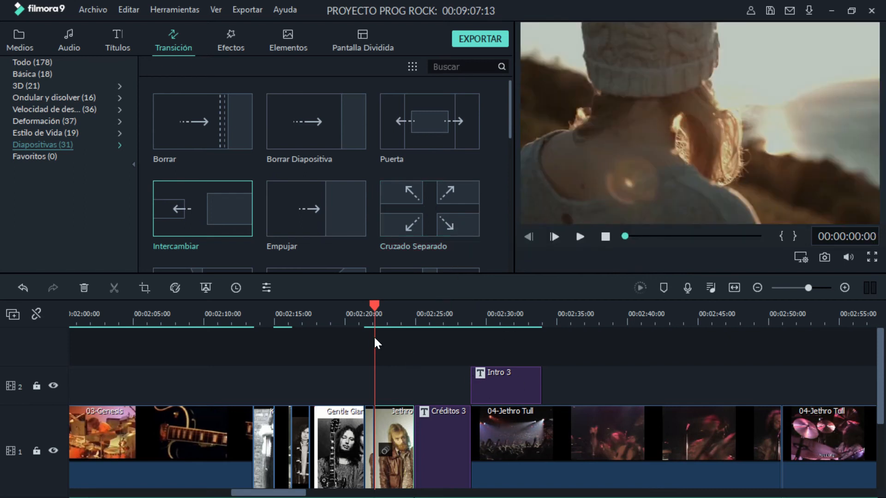
# Look through the Básica and 3D transition categories and preview the Caja Cambia 1 transition.
pyautogui.click(521, 431)
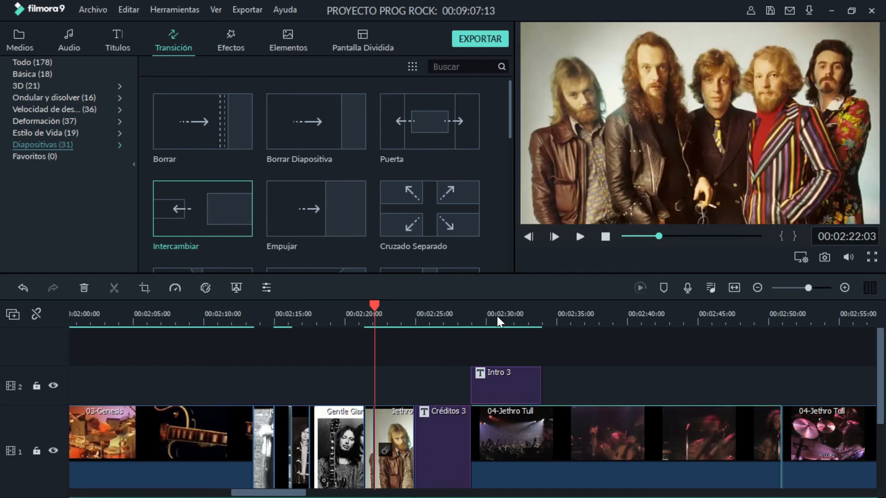
pyautogui.moveTo(512, 96); pyautogui.dragTo(517, 131)
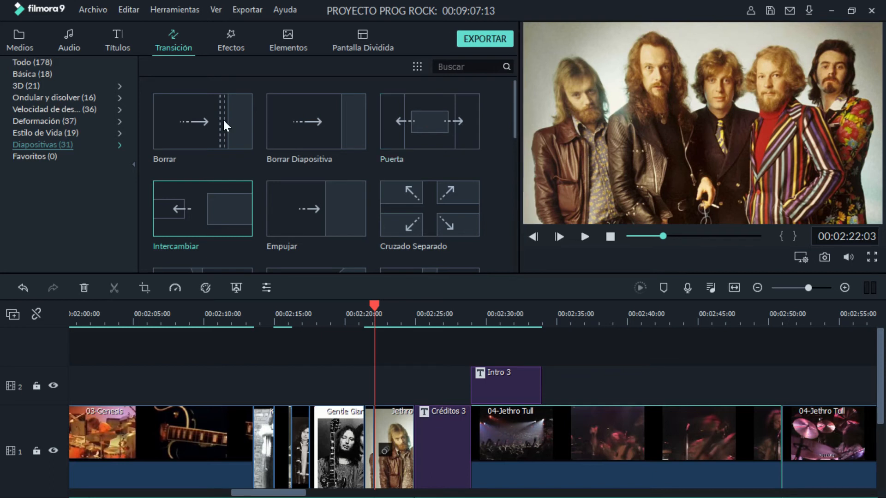
pyautogui.click(41, 73)
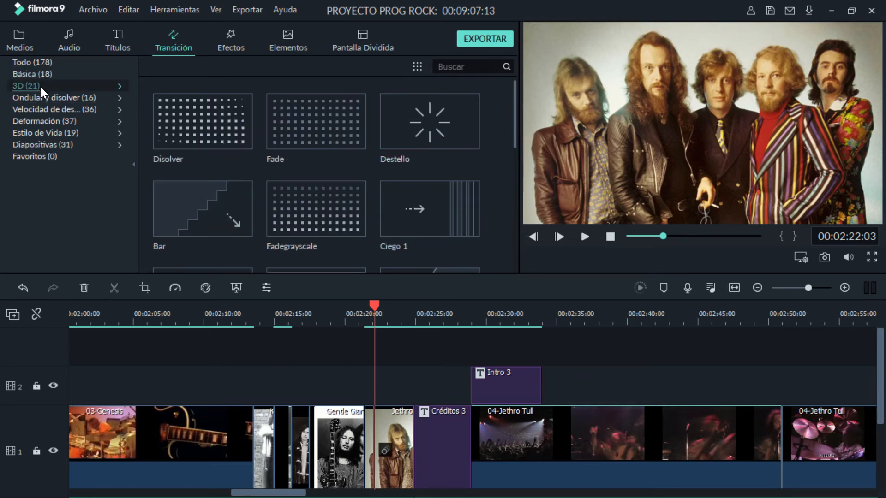
pyautogui.click(40, 85)
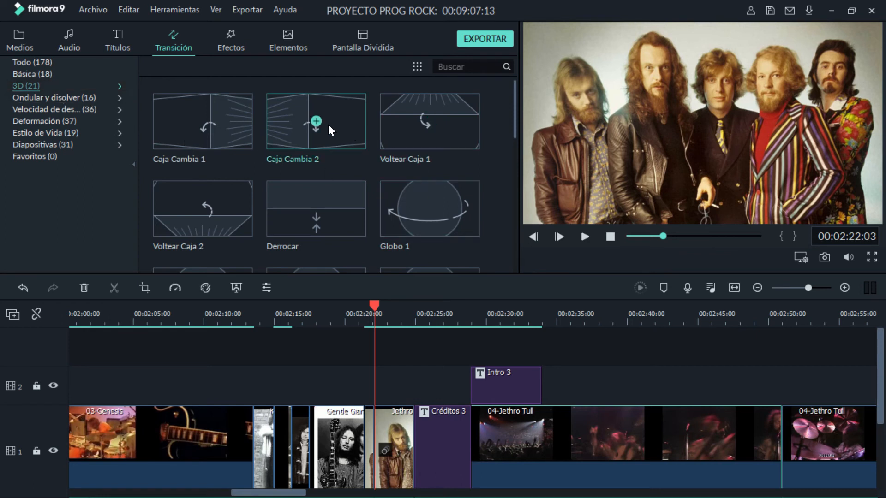
pyautogui.click(230, 123)
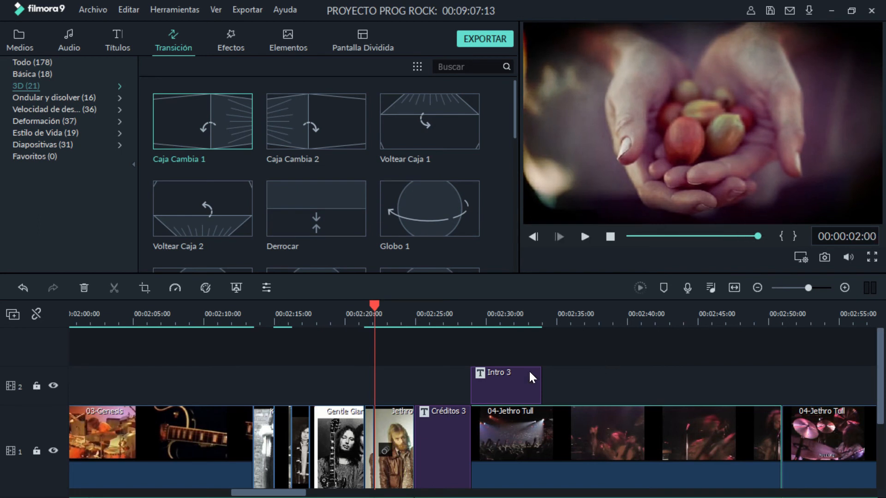
# Play the cut from the Créditos 3 title into the 04-Jethro Tull clip, starting at about 00:02:27, and close the clip's properties.
pyautogui.doubleClick(514, 439)
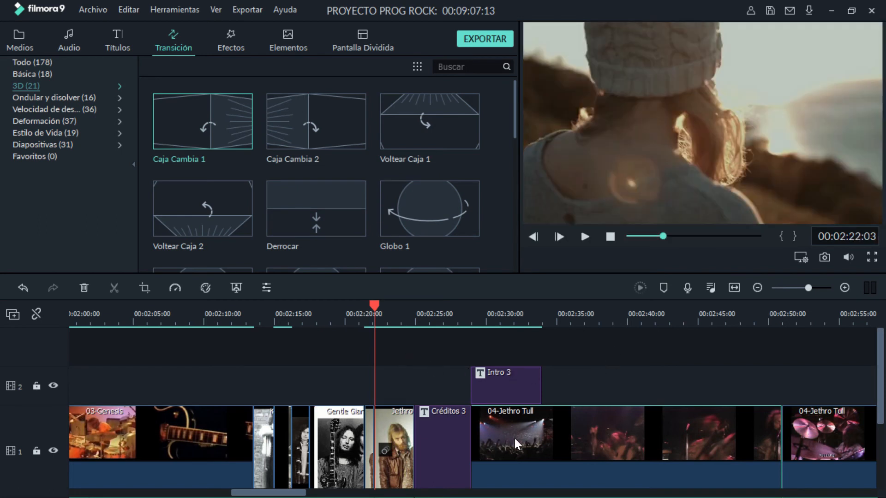
pyautogui.moveTo(470, 307); pyautogui.dragTo(444, 304)
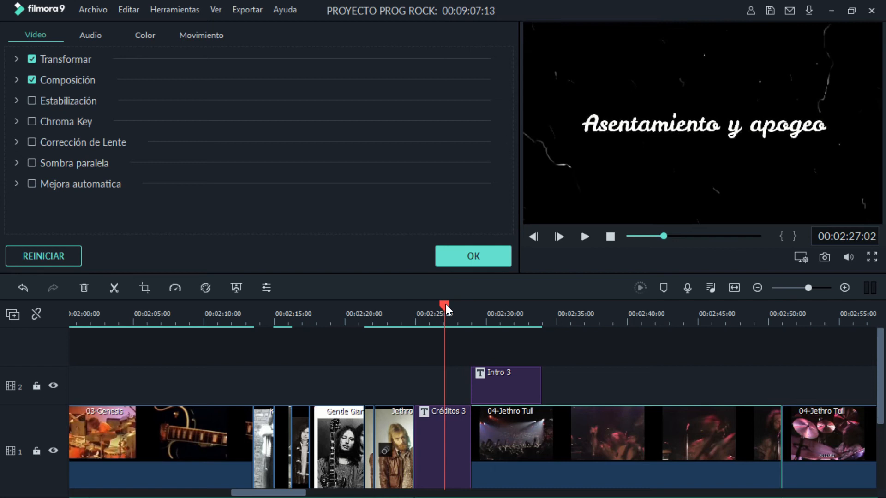
pyautogui.click(584, 237)
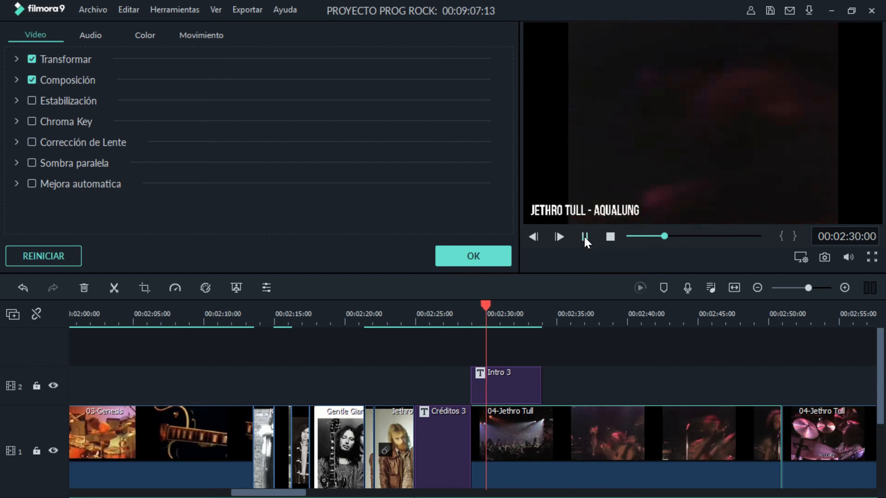
pyautogui.click(584, 236)
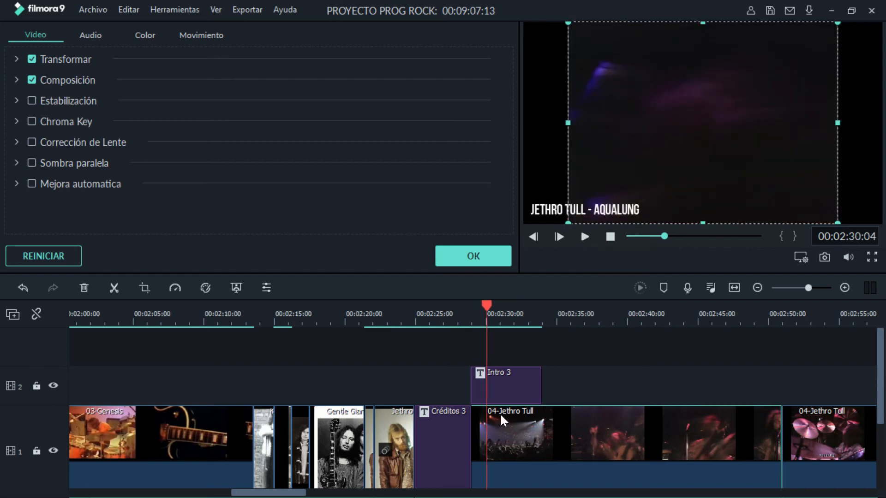
pyautogui.click(469, 257)
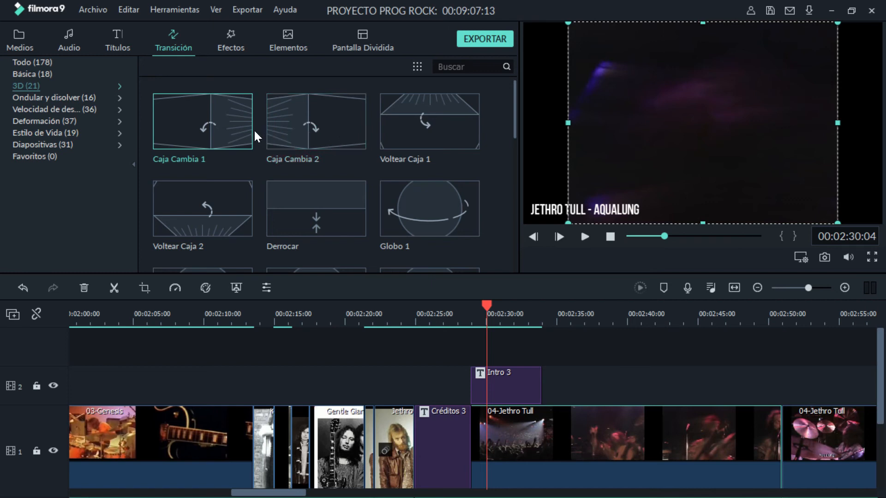
# Add the Caja Cambia 1 transition to the start of the Intro 3 title and play it from the end of Créditos 3.
pyautogui.moveTo(243, 130); pyautogui.dragTo(487, 345)
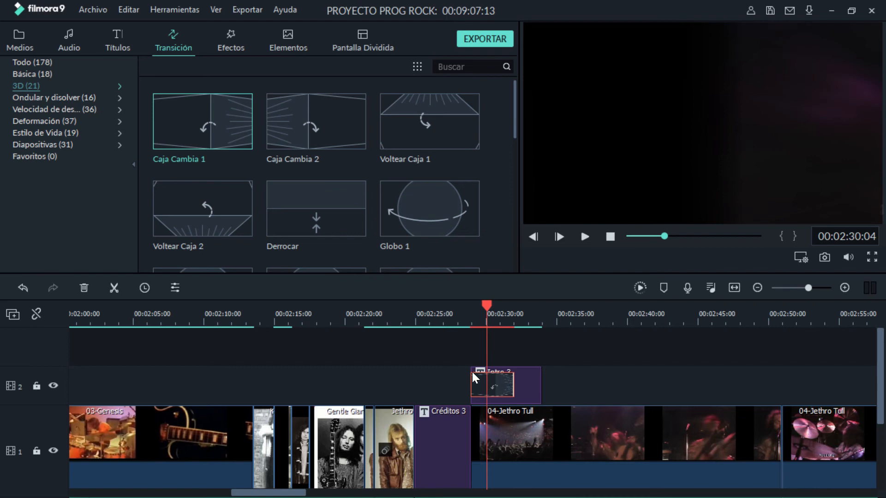
pyautogui.moveTo(486, 302); pyautogui.dragTo(457, 307)
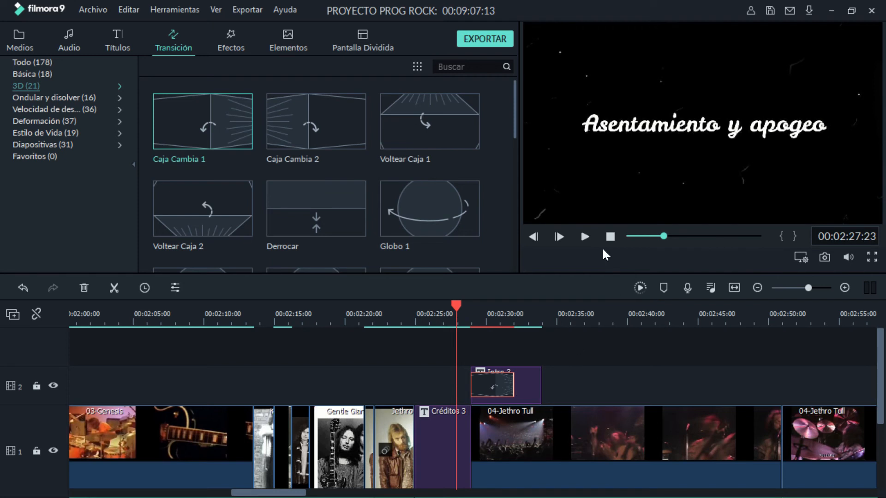
pyautogui.click(586, 234)
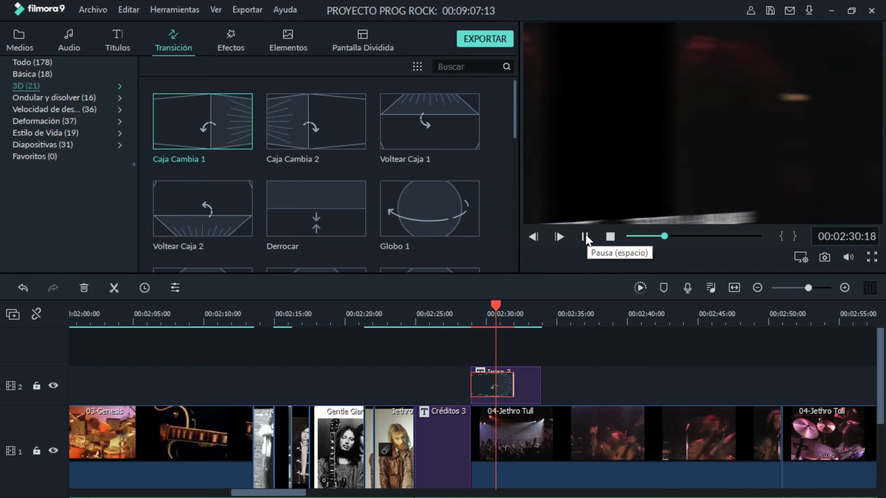
pyautogui.click(585, 235)
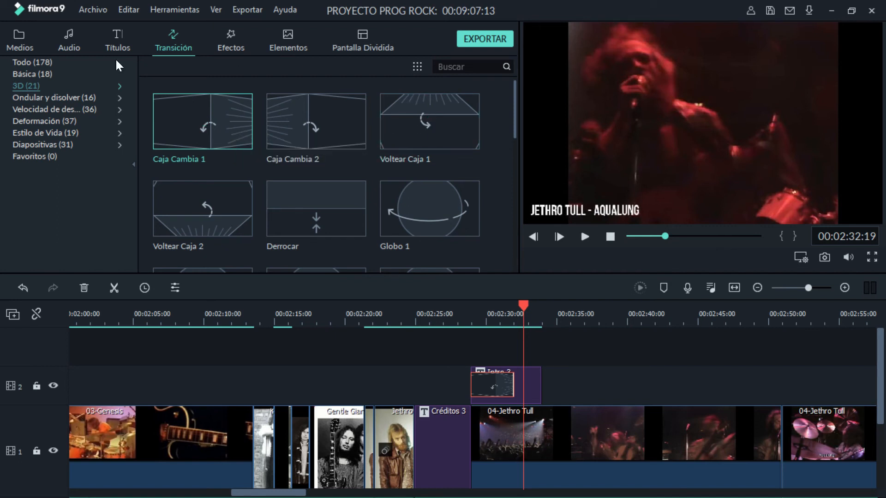
# List all transitions and switch to the effects library with its filters and overlays.
pyautogui.click(54, 114)
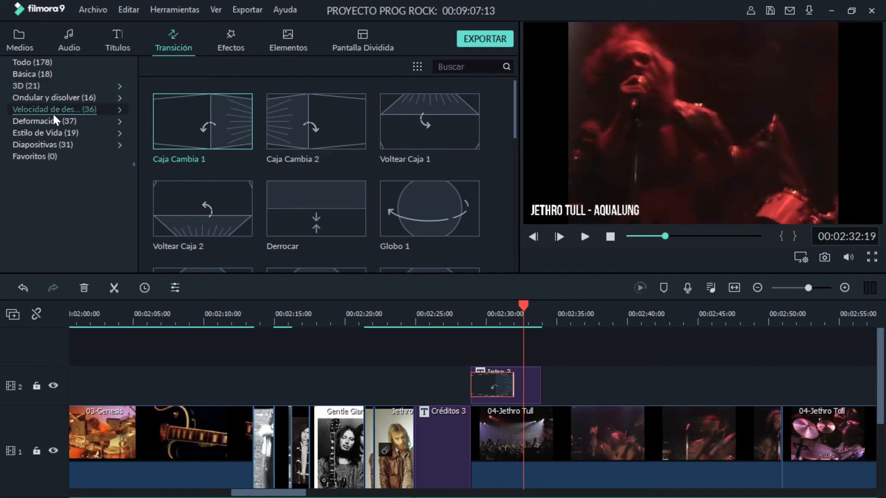
pyautogui.click(42, 62)
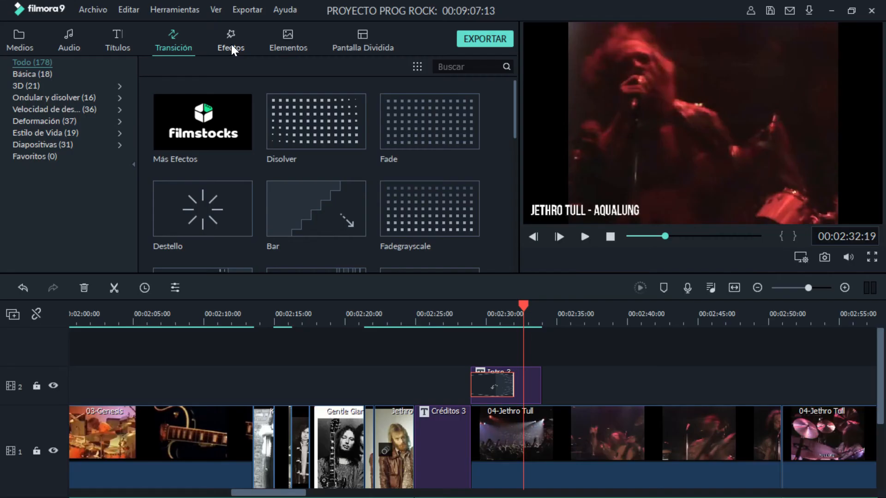
pyautogui.click(232, 44)
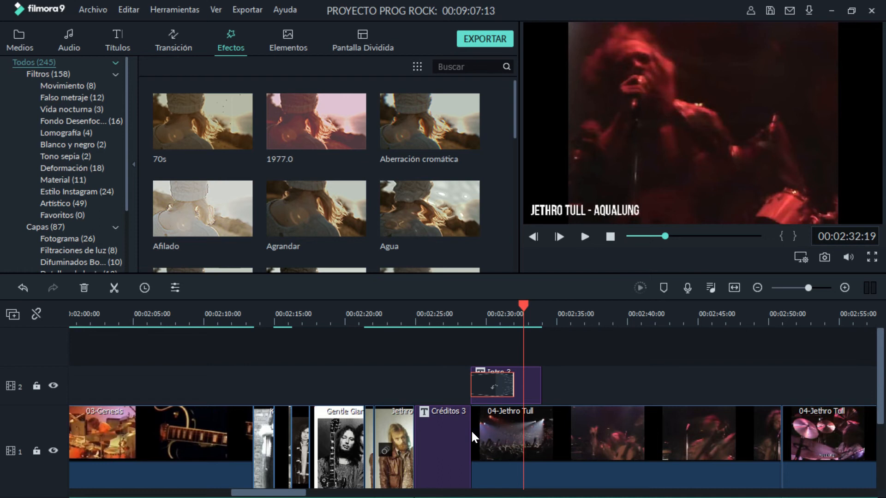
pyautogui.doubleClick(337, 431)
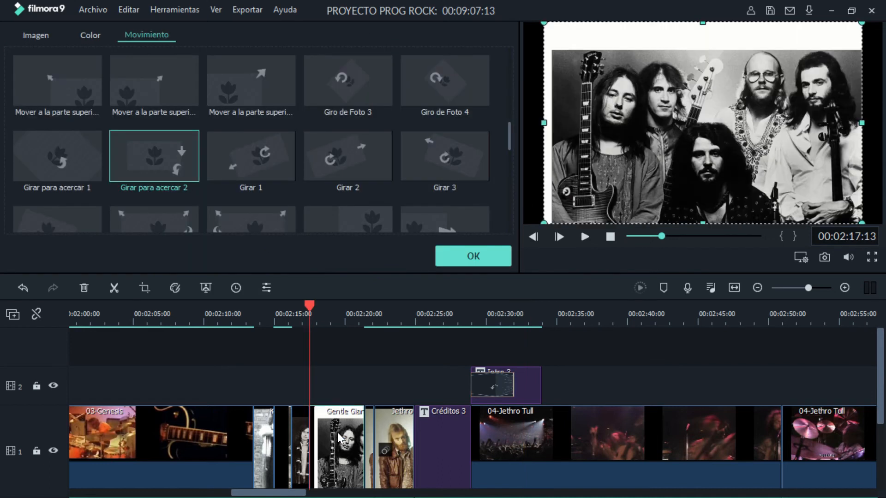
pyautogui.doubleClick(398, 435)
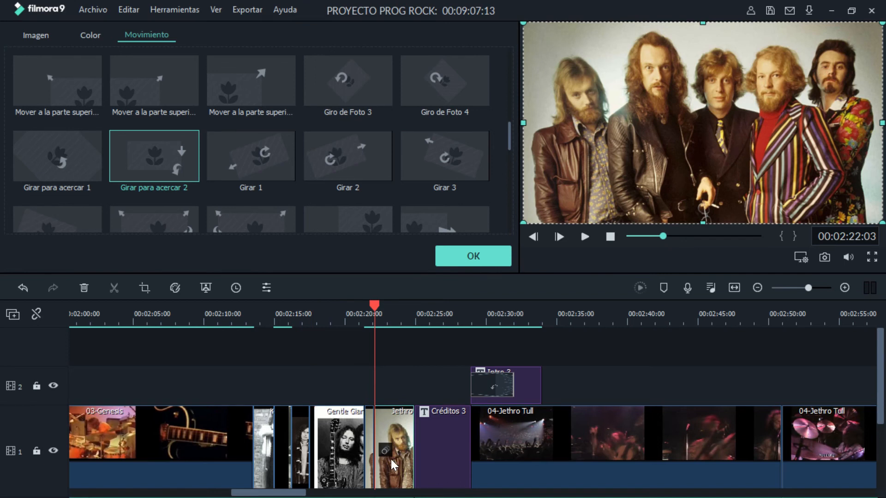
pyautogui.press('Delete')
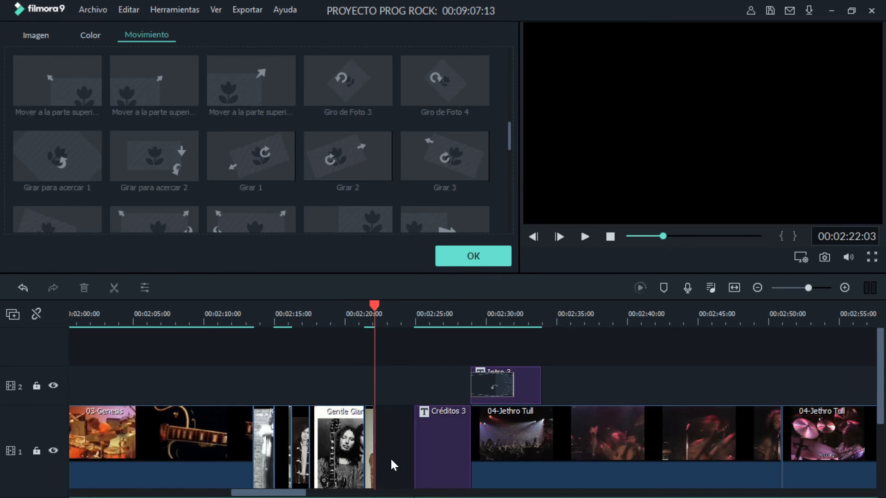
pyautogui.hotkey('ctrl', 'z')
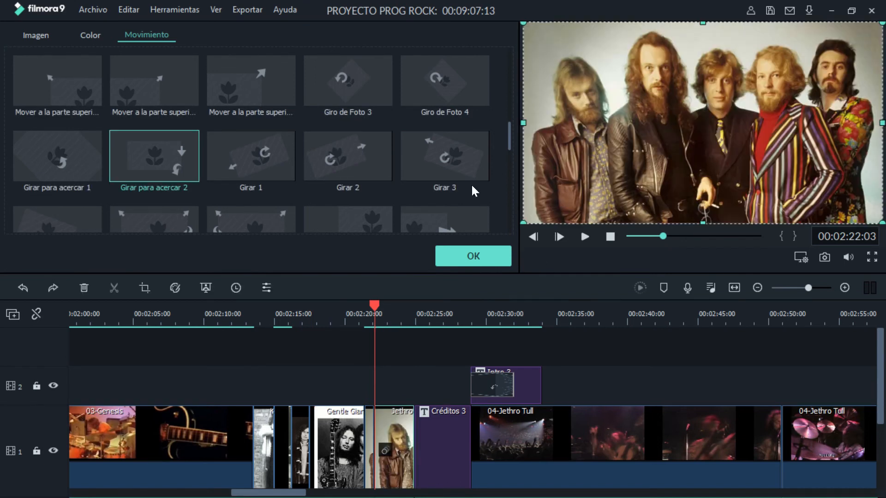
# Preview the Aberración cromática filter on the Jethro Tull photo and on The Beatles photo, closing each photo's properties first.
pyautogui.click(485, 254)
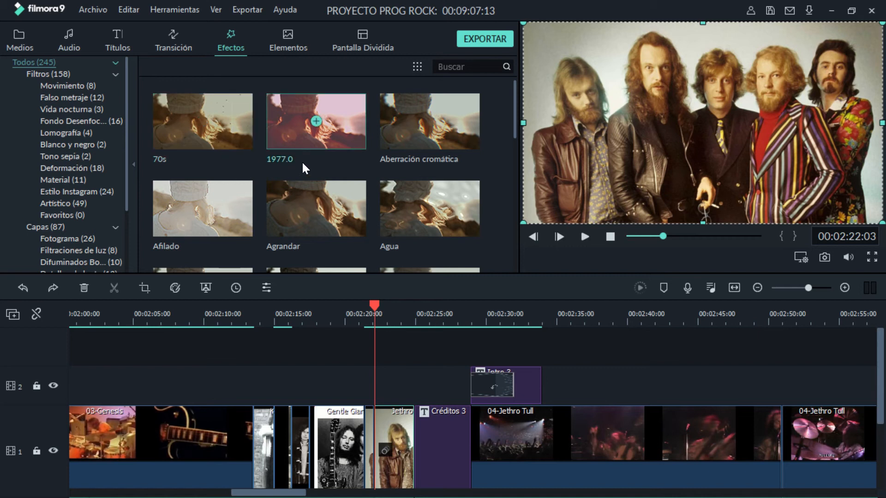
pyautogui.click(452, 131)
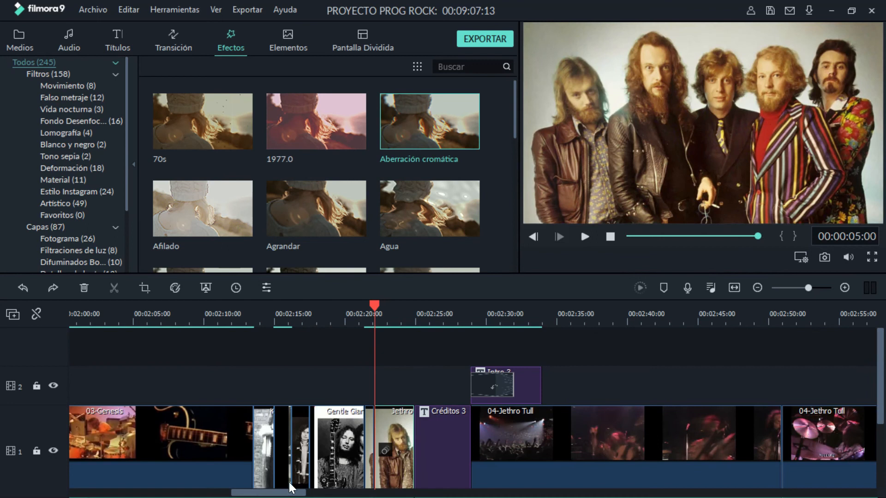
pyautogui.moveTo(291, 491); pyautogui.dragTo(159, 495)
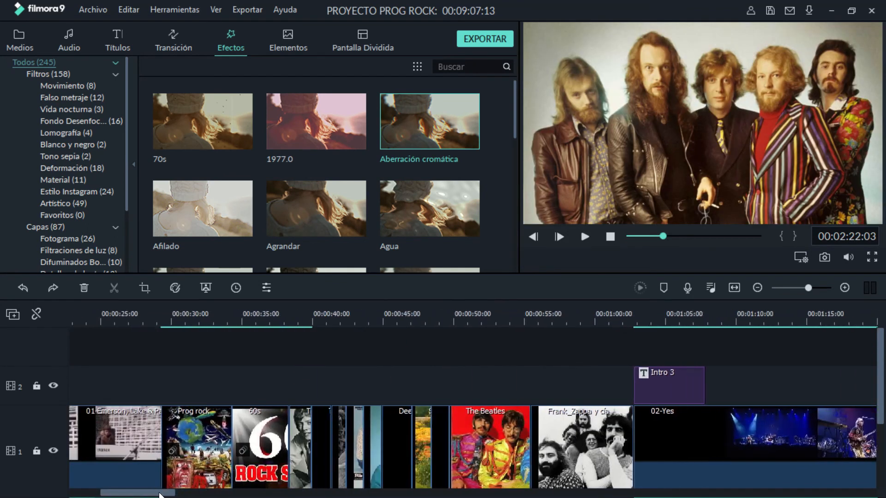
pyautogui.doubleClick(477, 431)
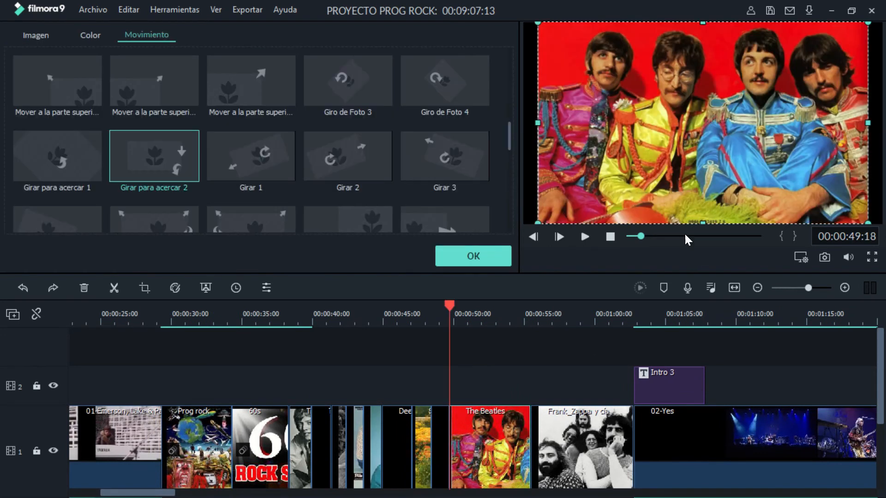
pyautogui.click(461, 257)
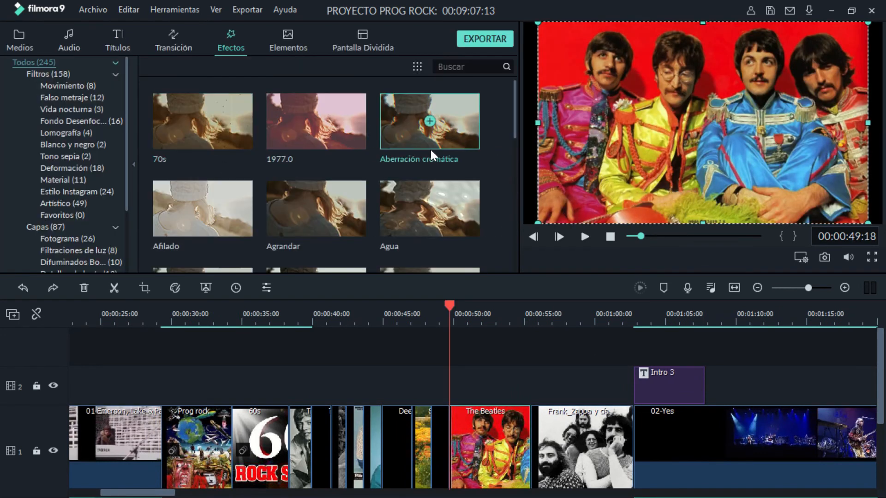
pyautogui.click(444, 131)
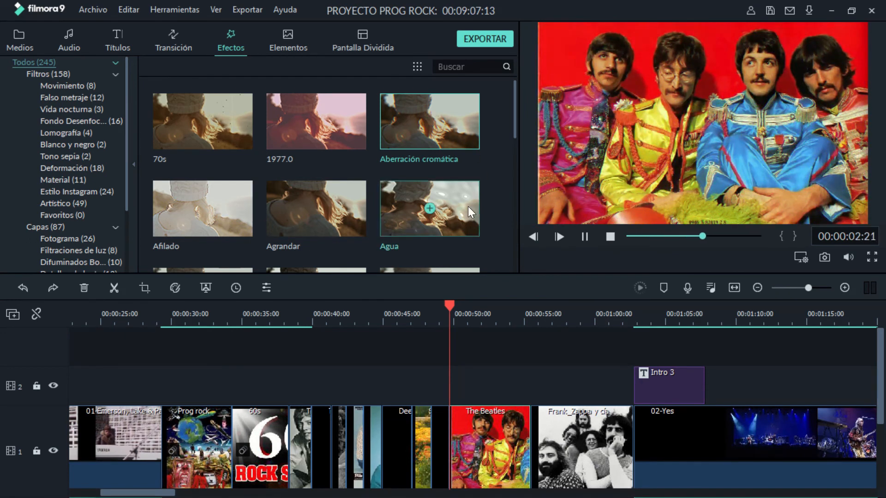
# Preview the Agua and Afilado filters on The Beatles photo and pause the playback.
pyautogui.click(396, 219)
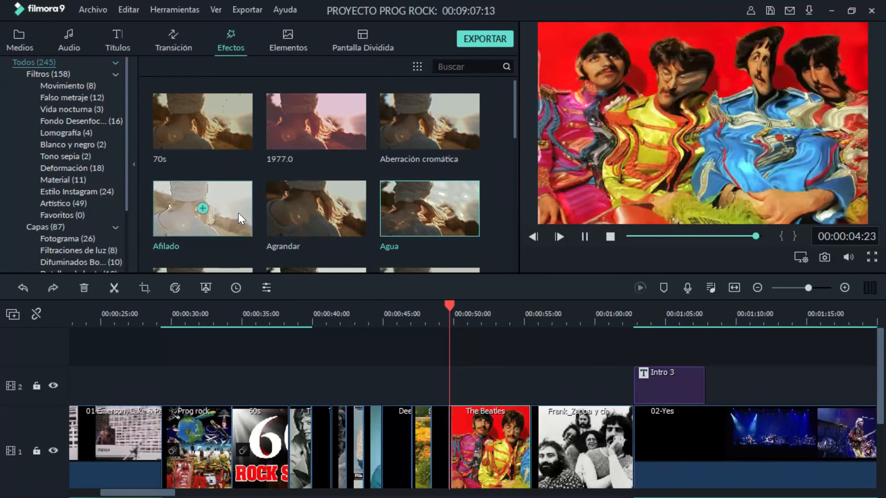
pyautogui.click(225, 213)
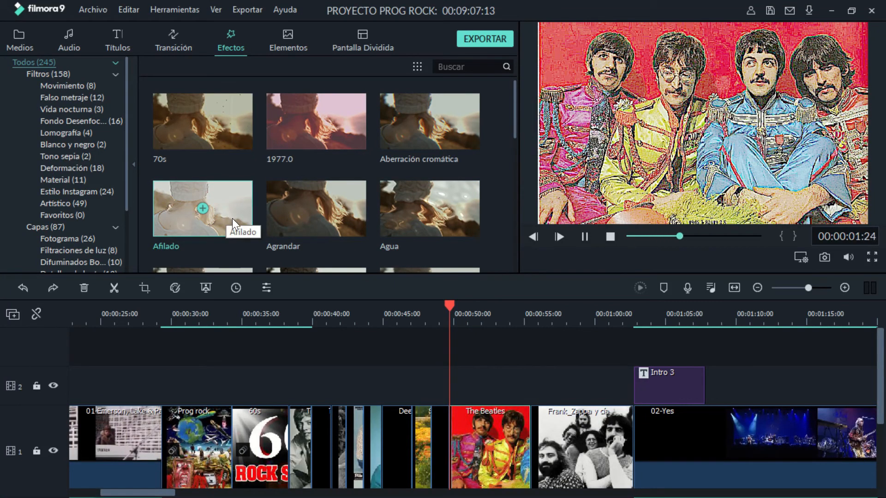
pyautogui.click(583, 237)
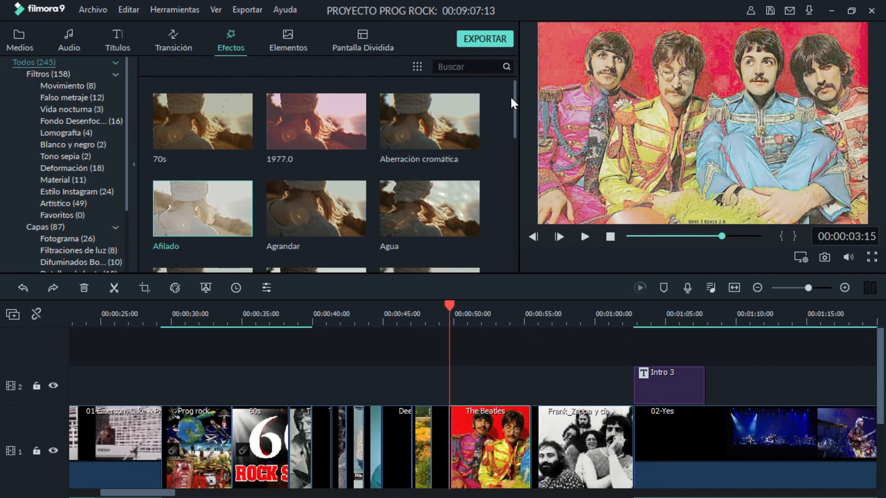
# Look through the effects list and the overlay categories, and preview the Aqua 1 overlay from Fotograma.
pyautogui.moveTo(515, 105); pyautogui.dragTo(531, 228)
pyautogui.scroll(-2, 54, 214)
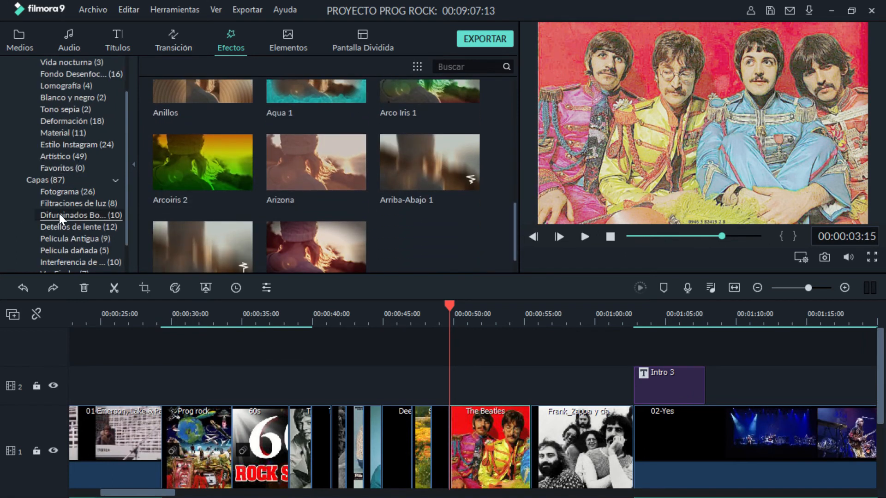
pyautogui.click(57, 158)
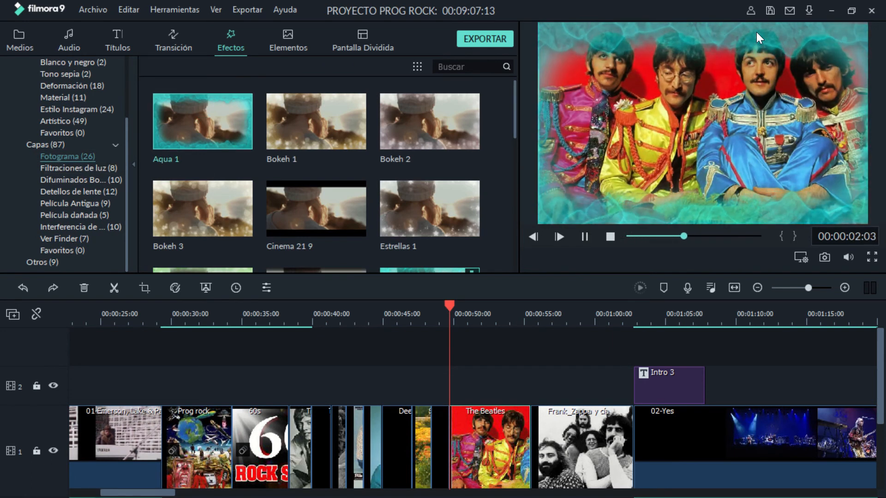
pyautogui.click(74, 193)
# Add the Filmpocalypse overlay from Película dañada to track 2 and shorten it to sit over The Beatles photo, starting at its beginning.
pyautogui.click(81, 214)
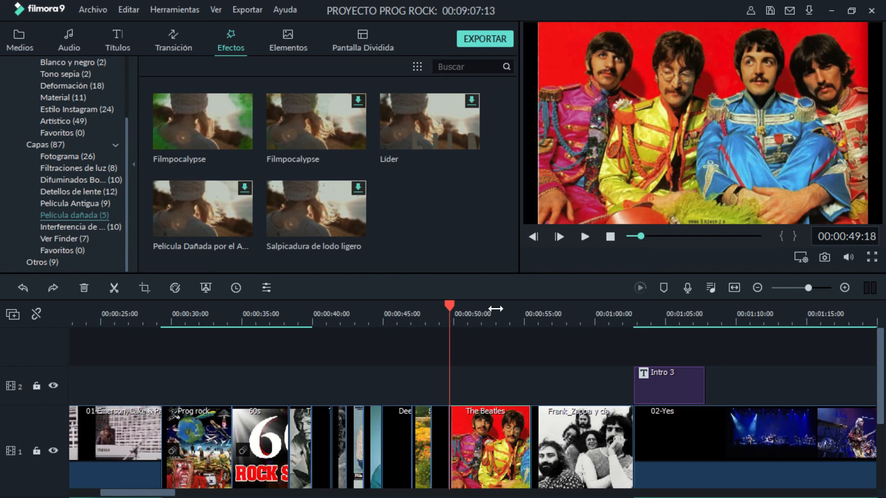
pyautogui.moveTo(228, 110); pyautogui.dragTo(283, 378)
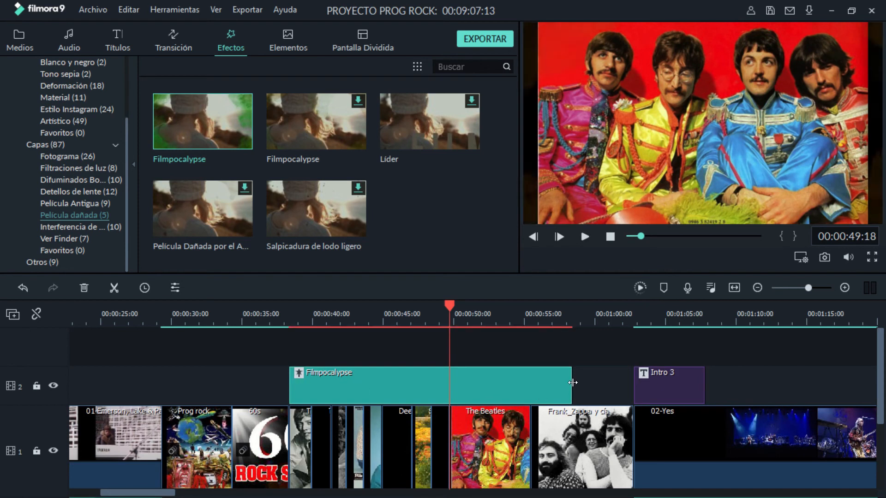
pyautogui.moveTo(572, 383); pyautogui.dragTo(480, 389)
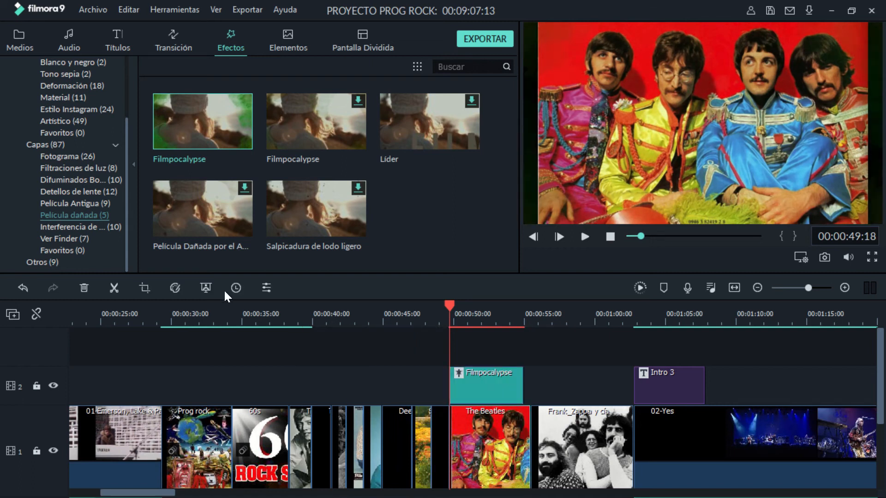
# Check The Beatles photo's duration and render the timeline preview with the Filmpocalypse overlay.
pyautogui.click(235, 288)
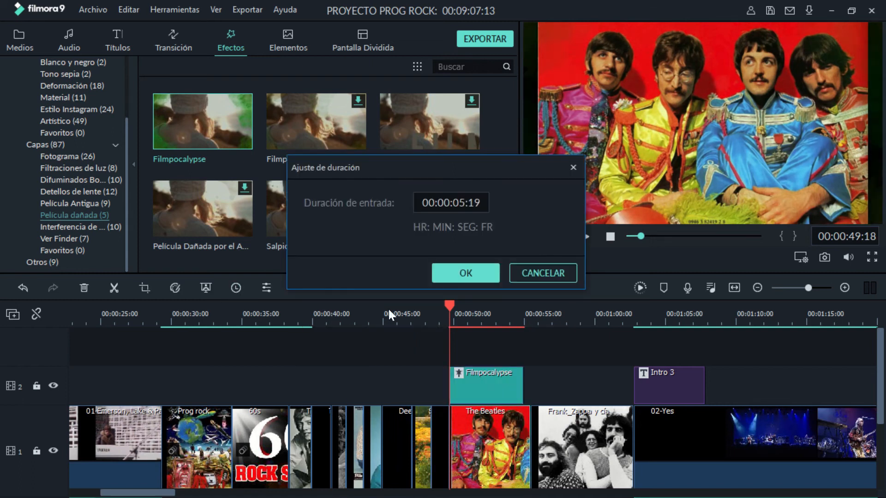
pyautogui.click(548, 280)
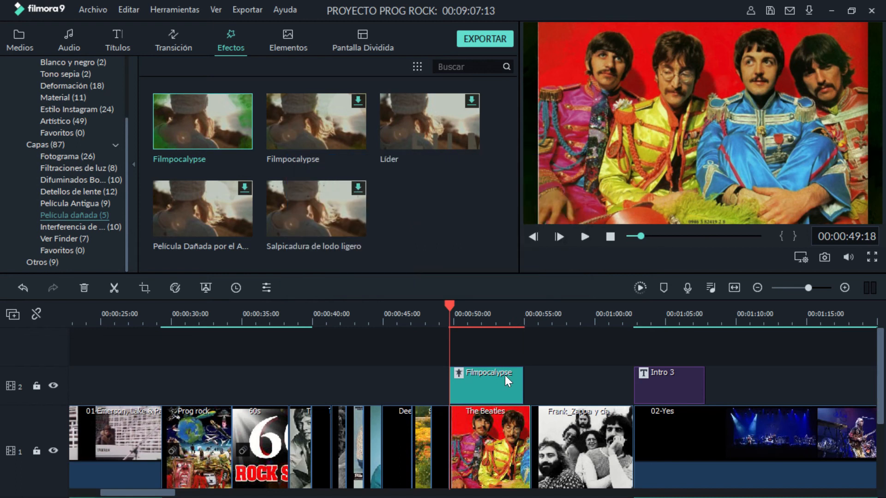
pyautogui.click(491, 386)
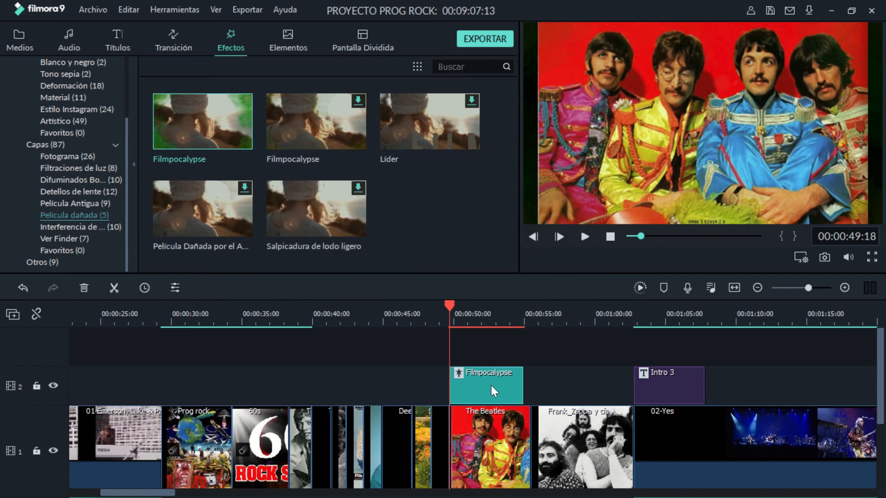
pyautogui.click(643, 288)
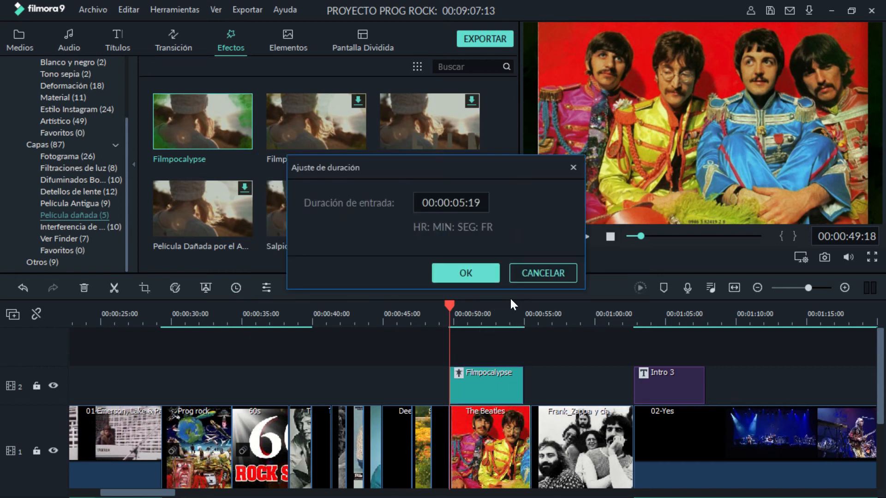
pyautogui.click(532, 278)
# Set the Filmpocalypse overlay's duration to 00:00:05:19 and play the timeline from just before The Beatles photo.
pyautogui.click(491, 378)
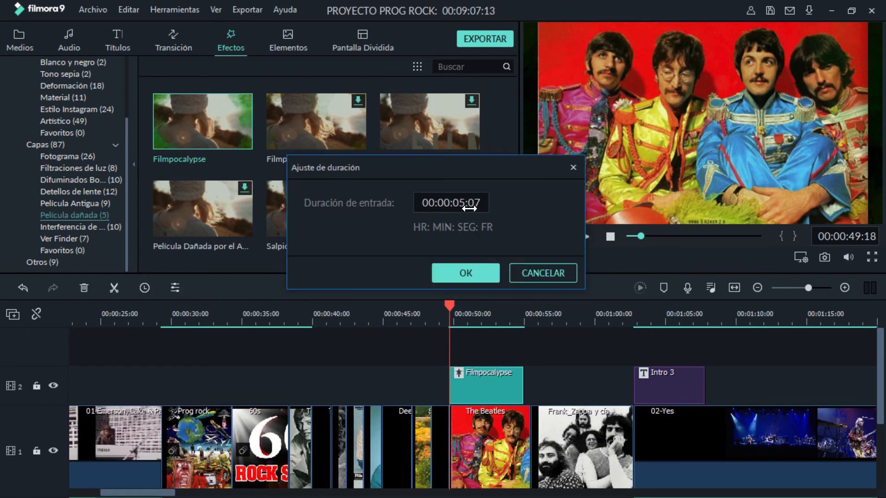
pyautogui.click(470, 208)
pyautogui.moveTo(470, 209); pyautogui.dragTo(489, 203)
pyautogui.write('19')
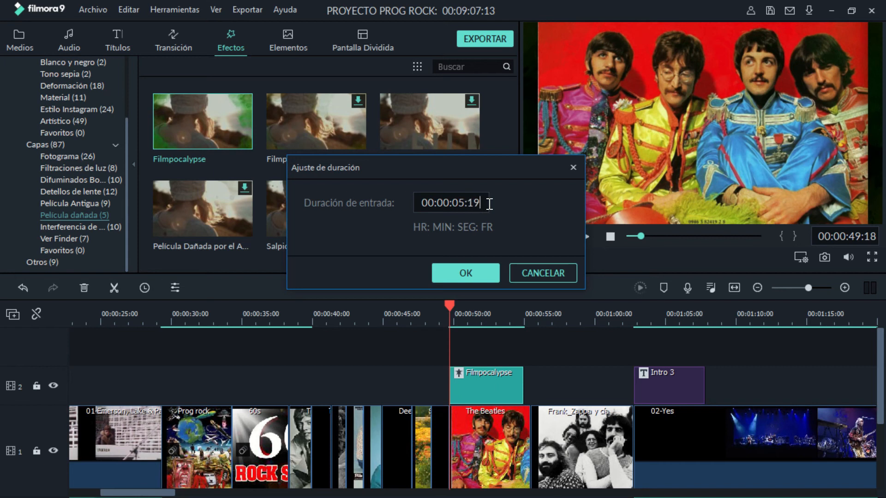
pyautogui.click(456, 271)
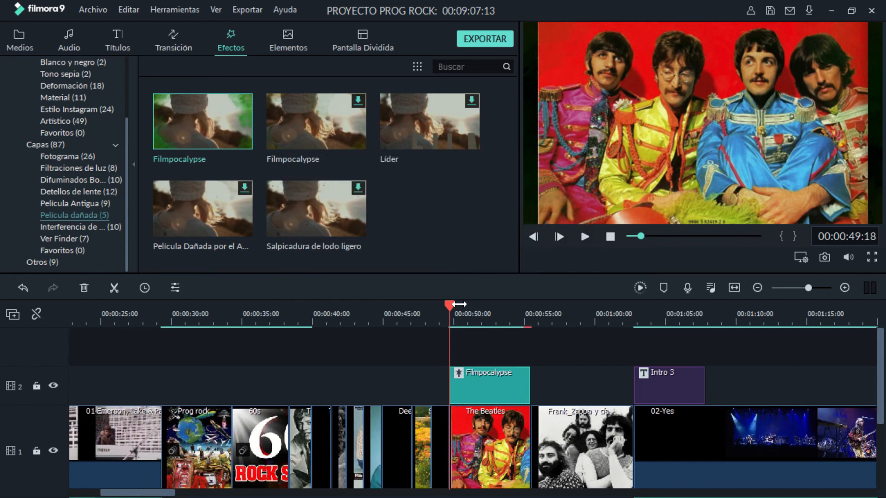
pyautogui.moveTo(450, 306); pyautogui.dragTo(445, 306)
pyautogui.click(584, 235)
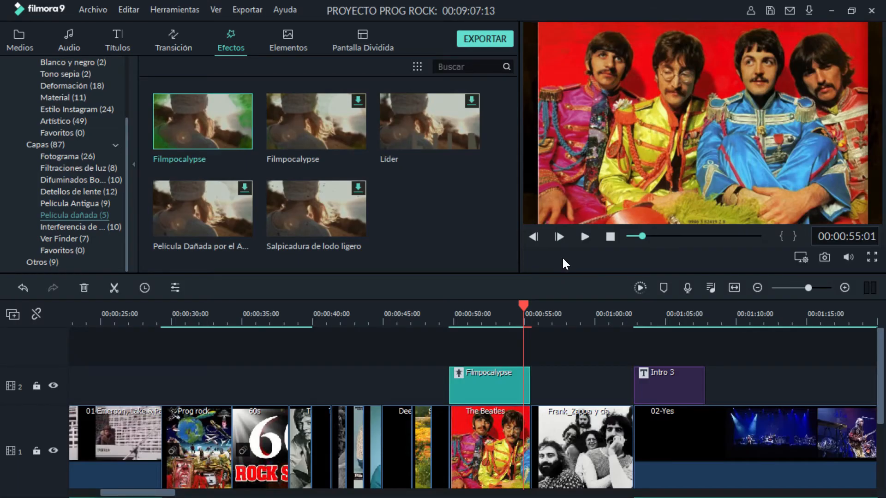
# Switch to the elements library and list the Insignia category.
pyautogui.click(288, 37)
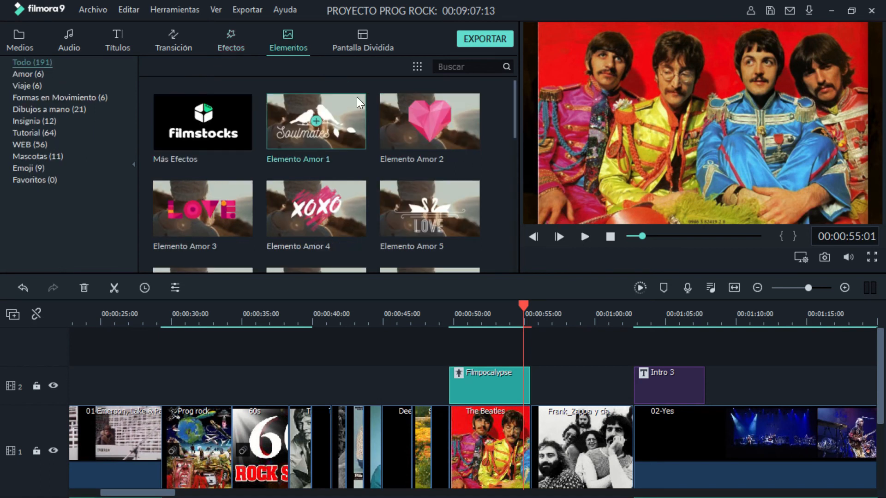
pyautogui.click(37, 97)
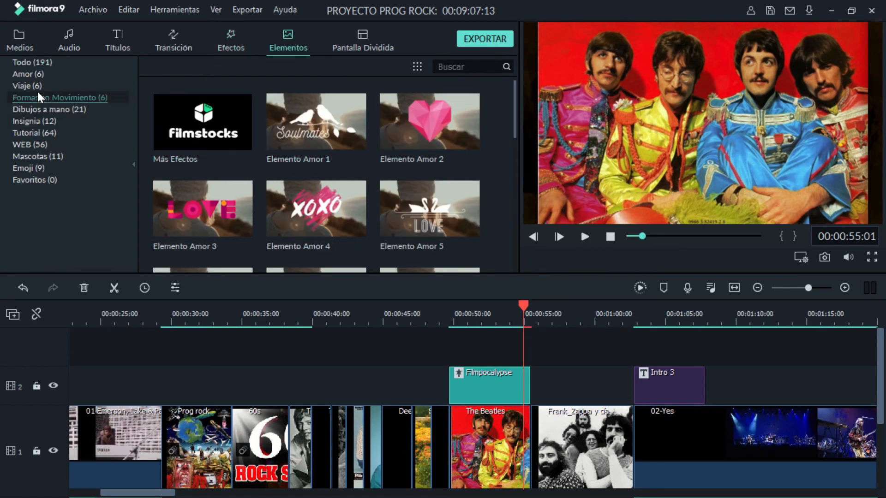
pyautogui.click(36, 120)
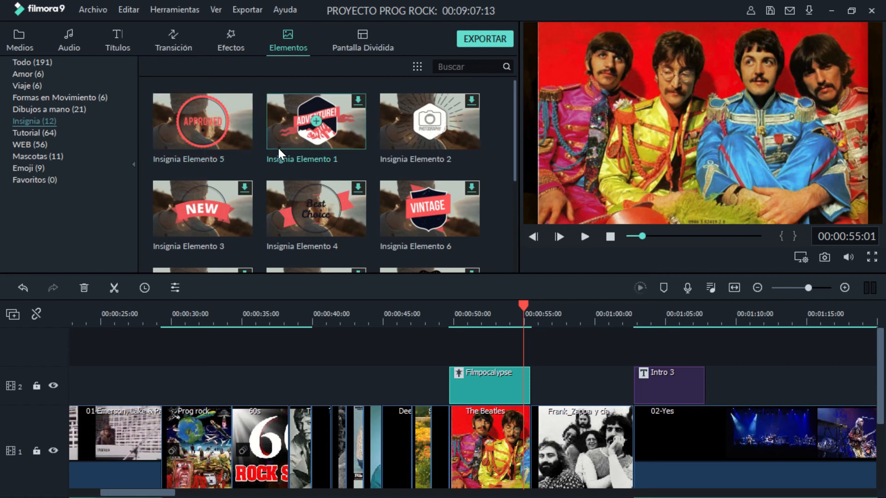
# Place Insignia Elemento 5 on track 2 above the start of the Frank Zappa photo, directly after the Filmpocalypse overlay.
pyautogui.doubleClick(580, 439)
pyautogui.click(475, 257)
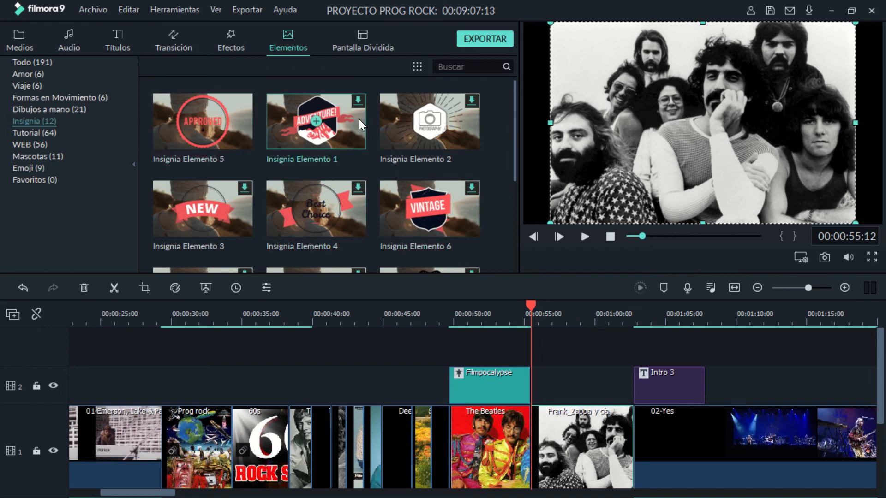
pyautogui.click(224, 126)
pyautogui.moveTo(221, 127); pyautogui.dragTo(543, 381)
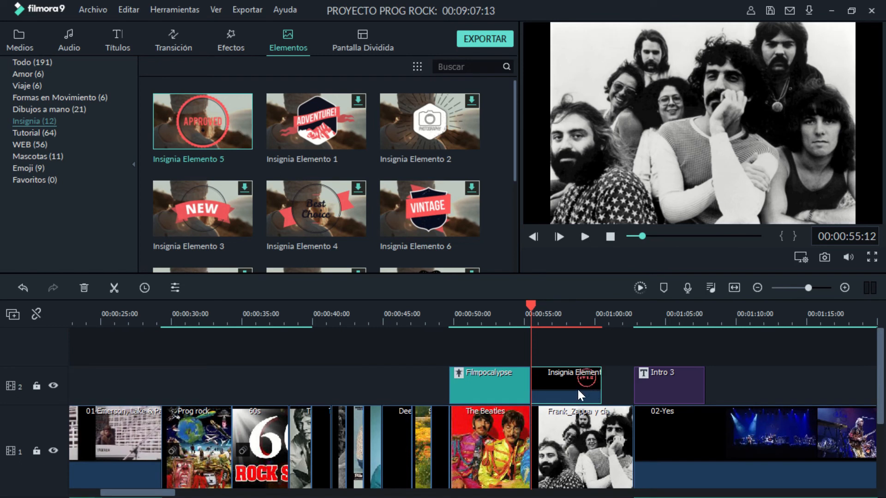
# Shrink the APPROVED badge to a small stamp and move it to the upper-left corner of the Frank Zappa photo, viewing it at about 00:00:58:16.
pyautogui.moveTo(531, 303); pyautogui.dragTo(576, 309)
pyautogui.click(668, 137)
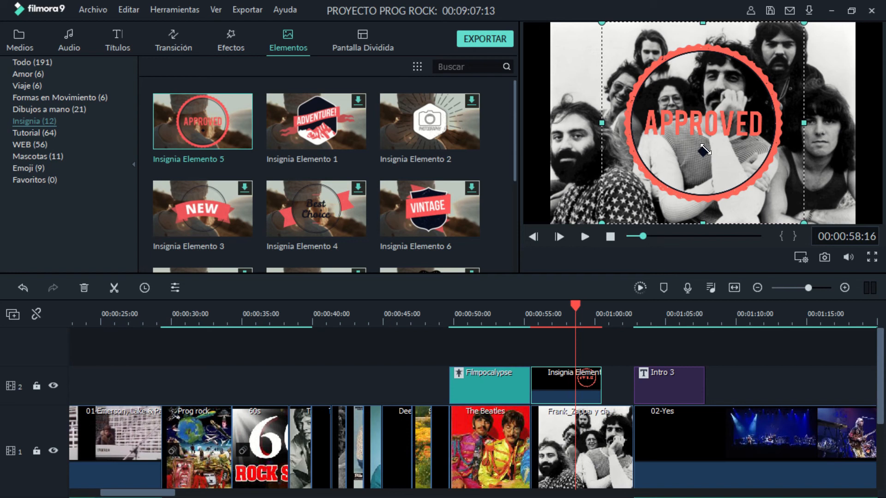
pyautogui.moveTo(766, 187); pyautogui.dragTo(709, 248)
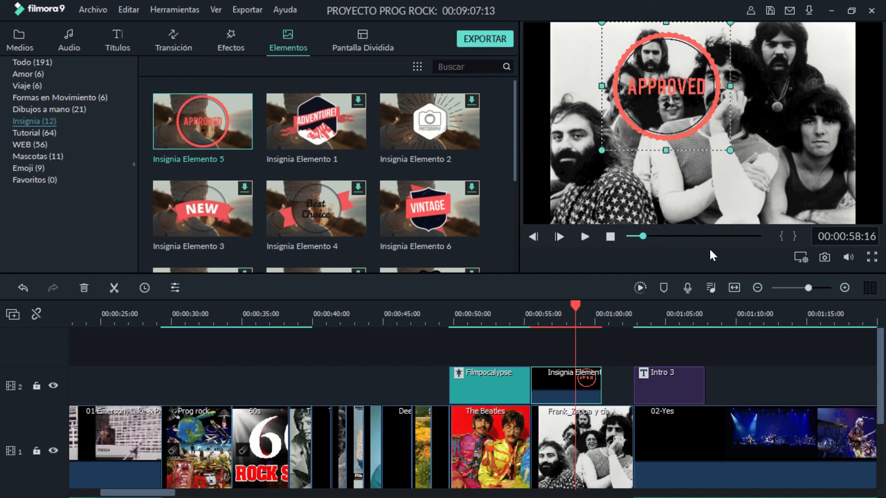
pyautogui.click(637, 286)
pyautogui.moveTo(729, 150); pyautogui.dragTo(586, 51)
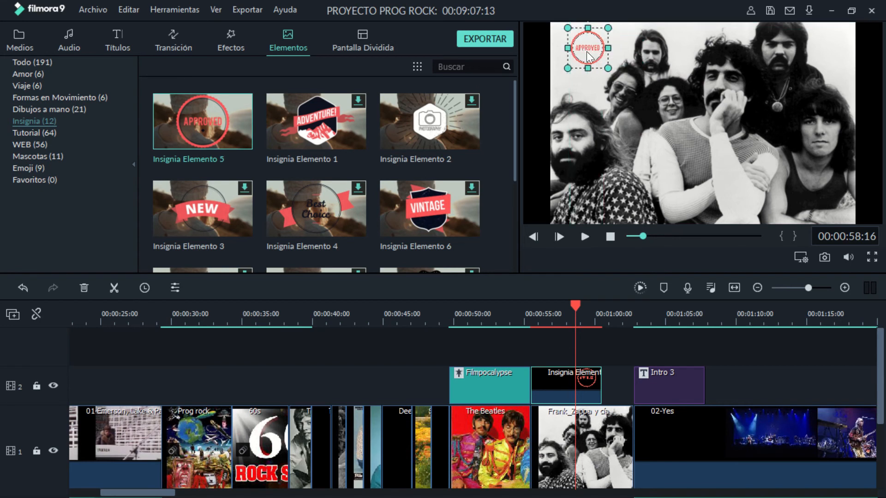
# Shorten the Insignia Elemento 5 clip on track 2 and shift it so it lies over the middle of the Frank Zappa photo.
pyautogui.doubleClick(543, 386)
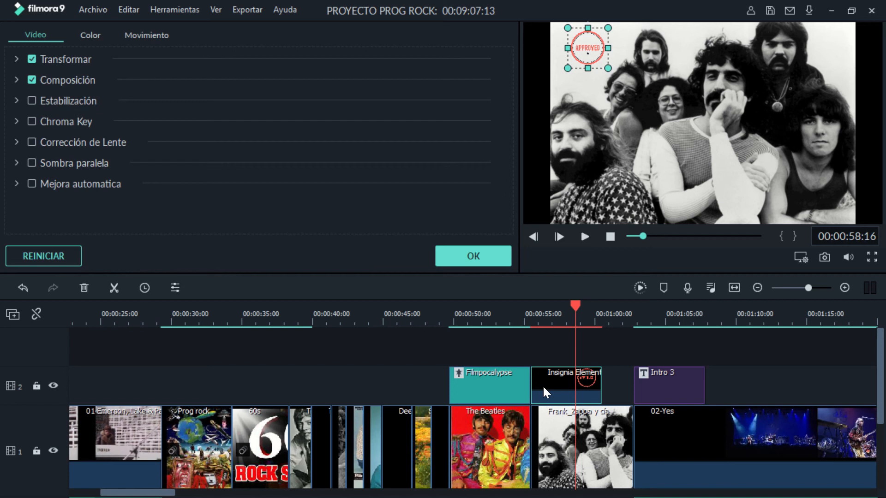
pyautogui.click(486, 257)
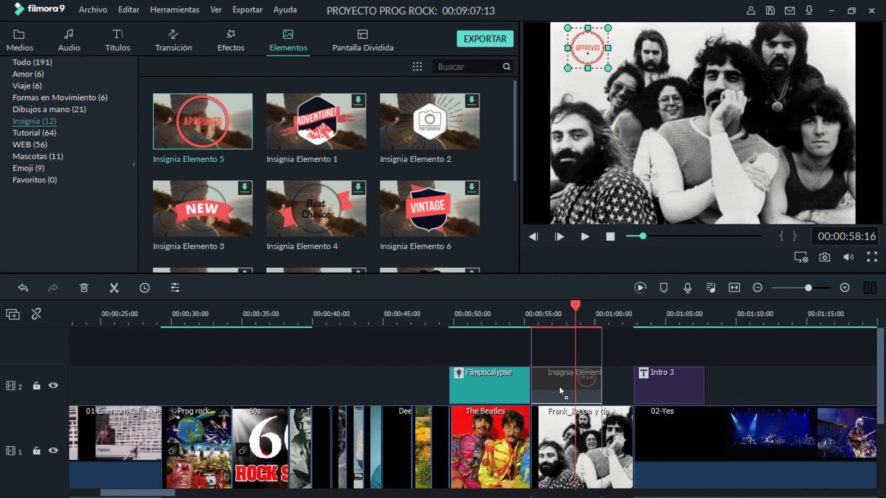
pyautogui.moveTo(553, 389); pyautogui.dragTo(583, 390)
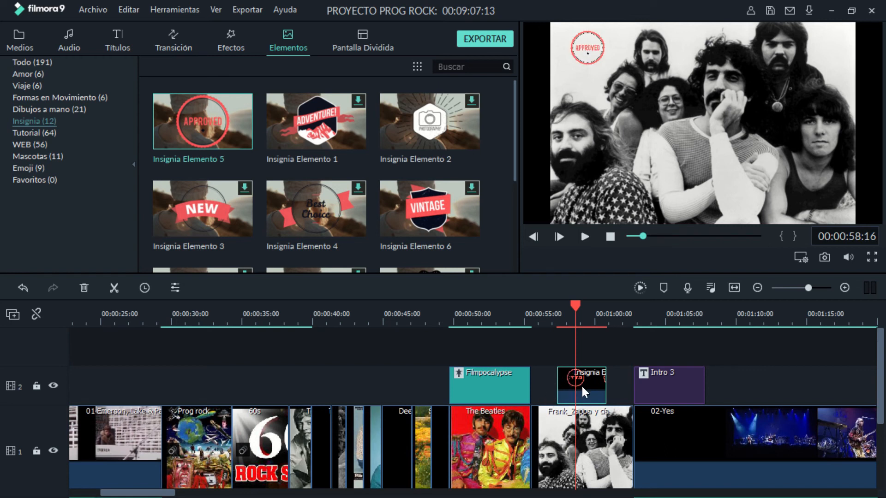
# Play the timeline from 00:00:54:11 to about 00:01:03:24 to review the badge over the Frank Zappa photo.
pyautogui.moveTo(576, 305); pyautogui.dragTo(517, 312)
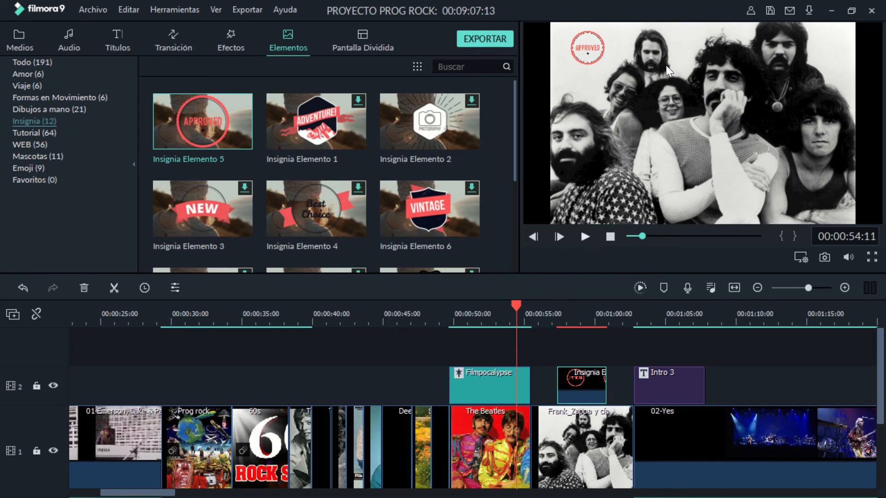
pyautogui.click(585, 237)
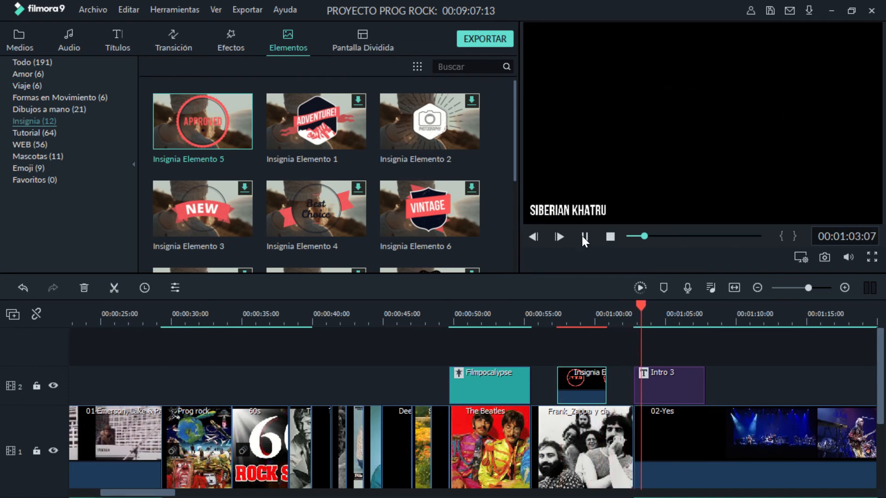
pyautogui.click(586, 237)
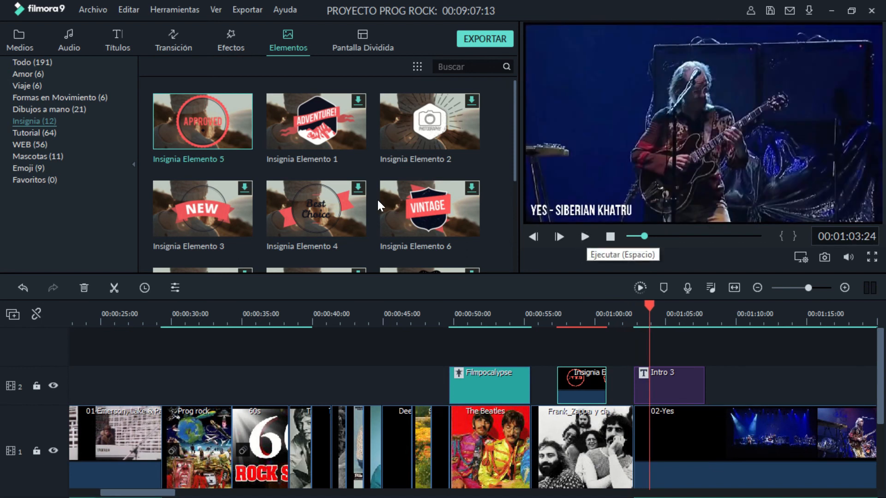
# Browse the Tutorial and WEB elements and place Elemento Web Círculo 02 on track 2 at about 00:00:40:21.
pyautogui.click(45, 133)
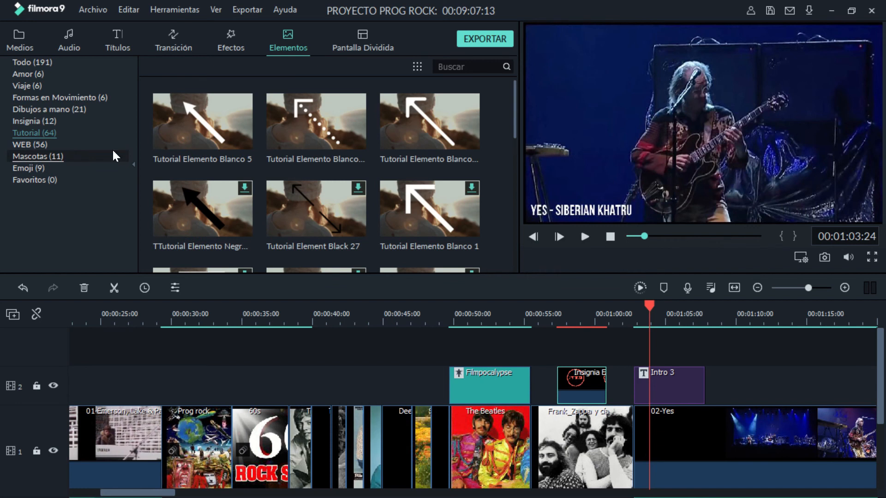
pyautogui.click(32, 144)
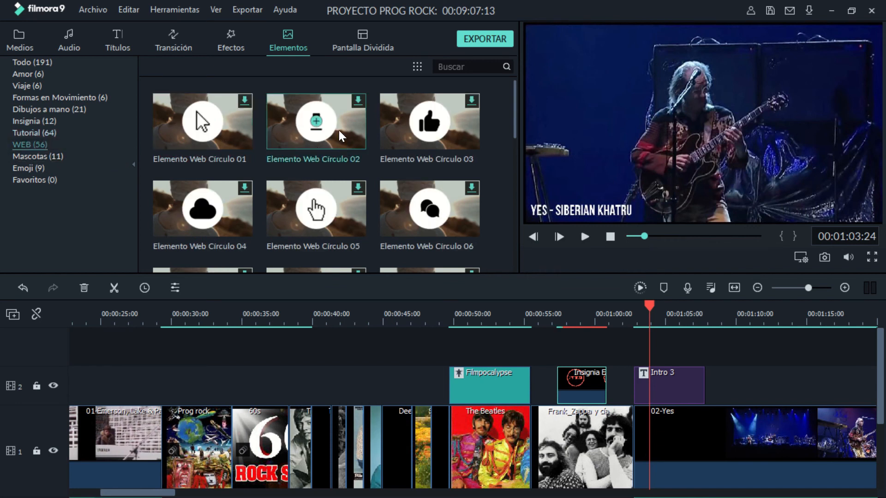
pyautogui.moveTo(339, 130); pyautogui.dragTo(342, 389)
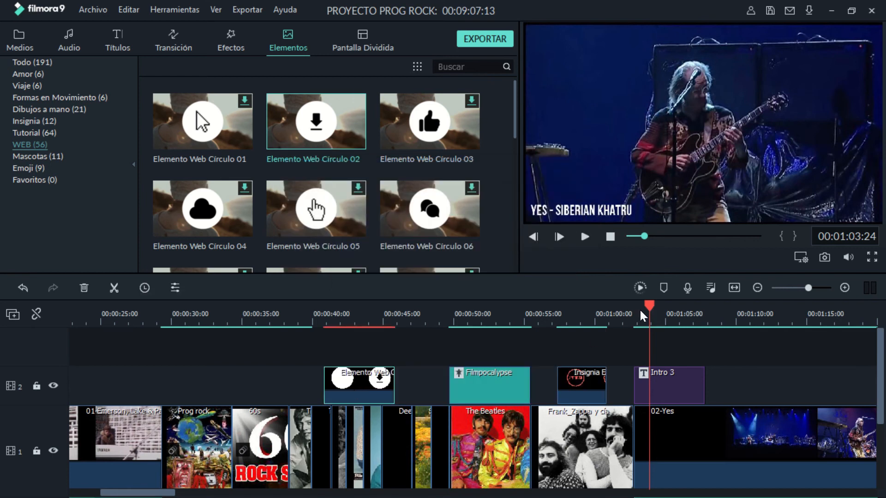
# Shrink the white web circle to about half its size and move it to the upper-left part of the band photo.
pyautogui.doubleClick(342, 394)
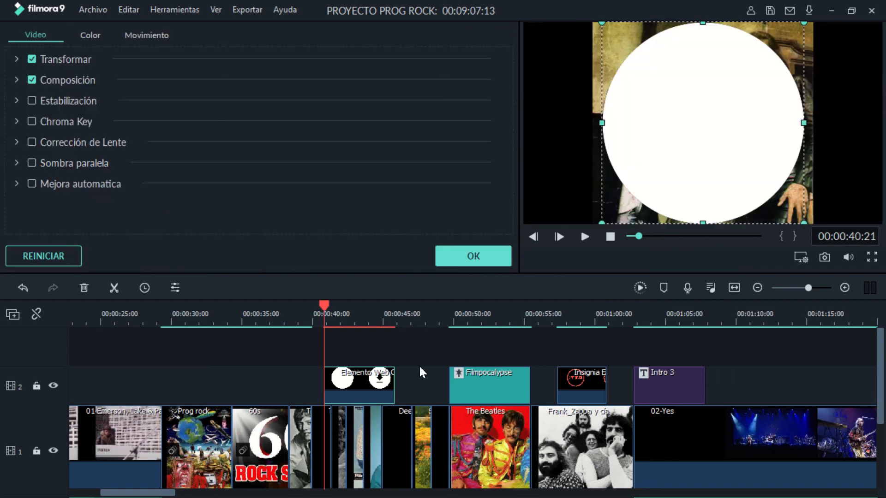
pyautogui.moveTo(600, 224); pyautogui.dragTo(698, 128)
pyautogui.moveTo(598, 88); pyautogui.dragTo(595, 90)
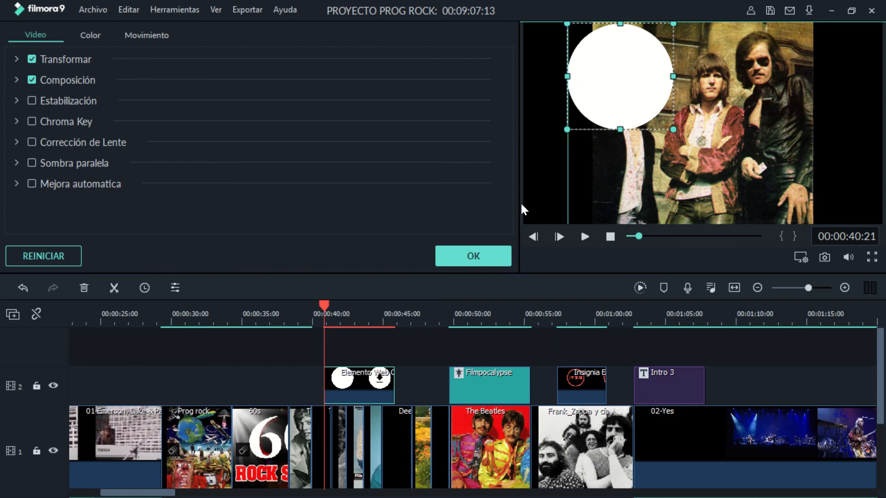
pyautogui.click(460, 251)
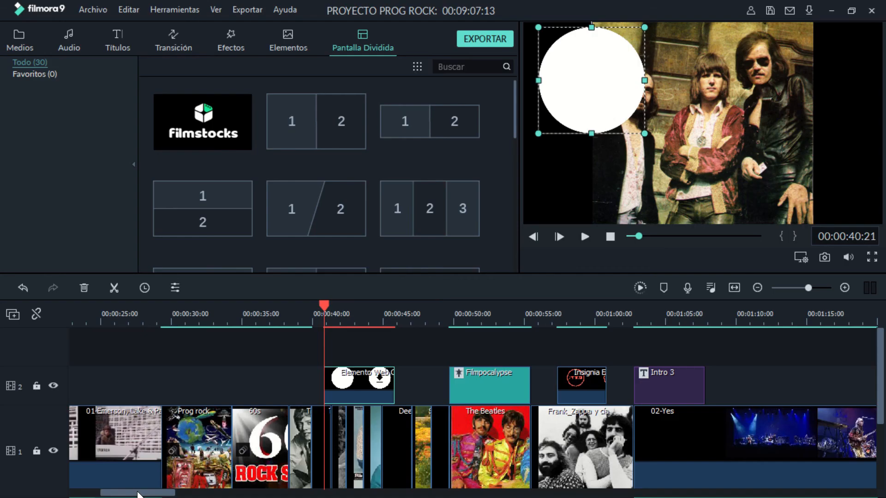
# Browse the split-screen layouts and place the six-cell grid layout on track 1 after the project's end, at about 00:09:37:06.
pyautogui.hscroll(10, 473, 443)
pyautogui.moveTo(380, 494); pyautogui.dragTo(401, 494)
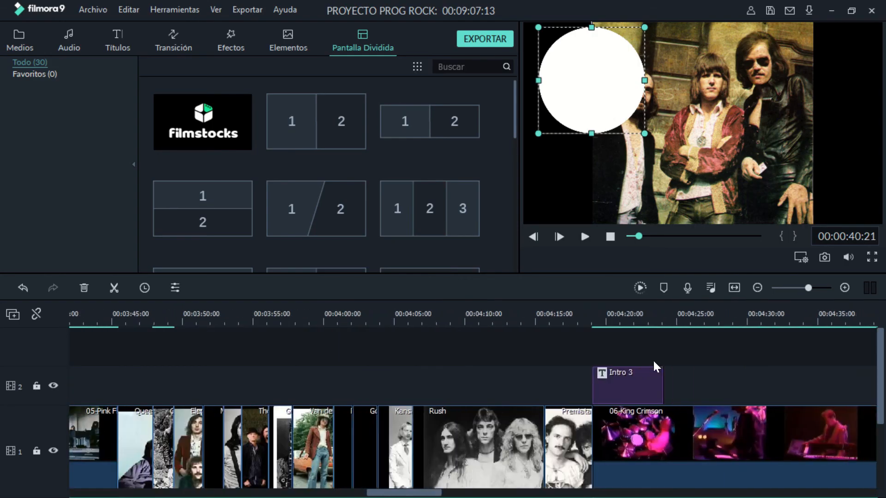
pyautogui.click(798, 288)
pyautogui.moveTo(599, 492); pyautogui.dragTo(463, 493)
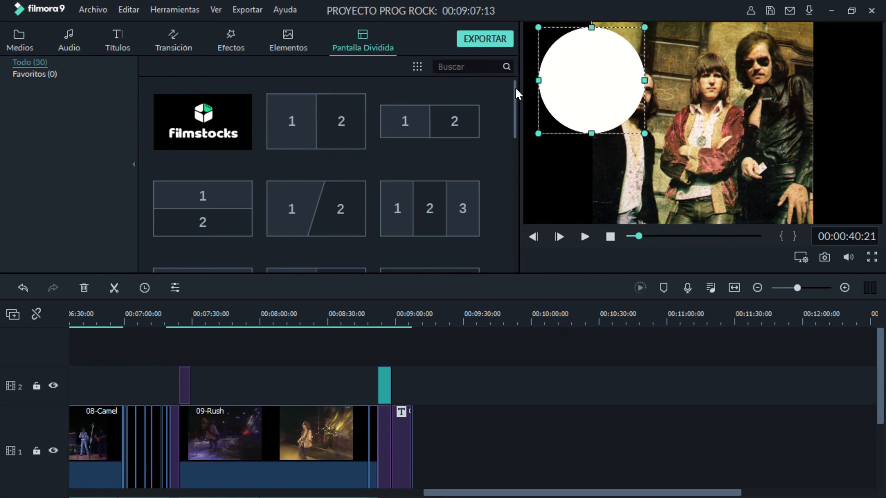
pyautogui.moveTo(514, 85); pyautogui.dragTo(516, 241)
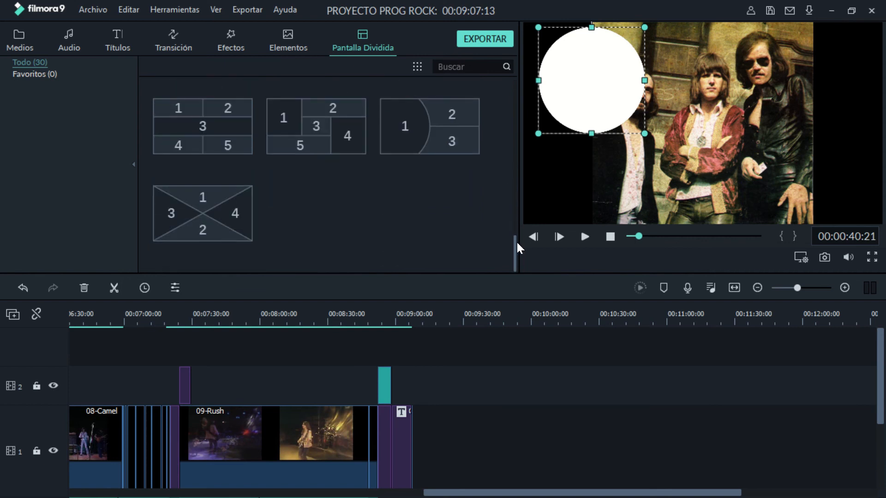
pyautogui.scroll(5, 399, 222)
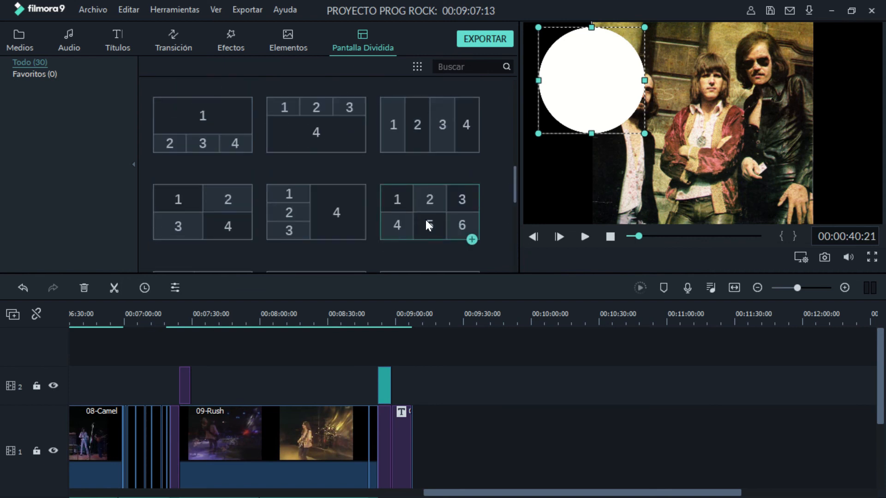
pyautogui.moveTo(411, 204); pyautogui.dragTo(488, 431)
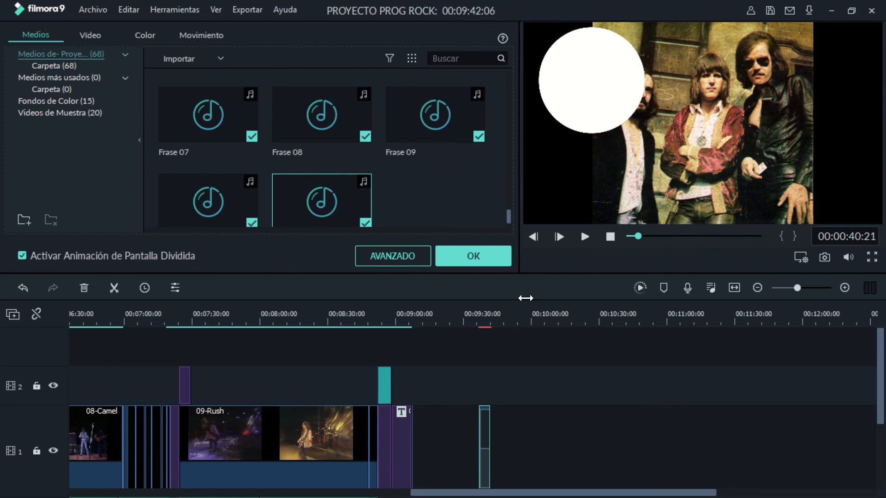
# Render the timeline preview and set the six-cell split-screen clip's duration to 00:00:55:00.
pyautogui.click(640, 288)
pyautogui.click(143, 288)
pyautogui.click(453, 207)
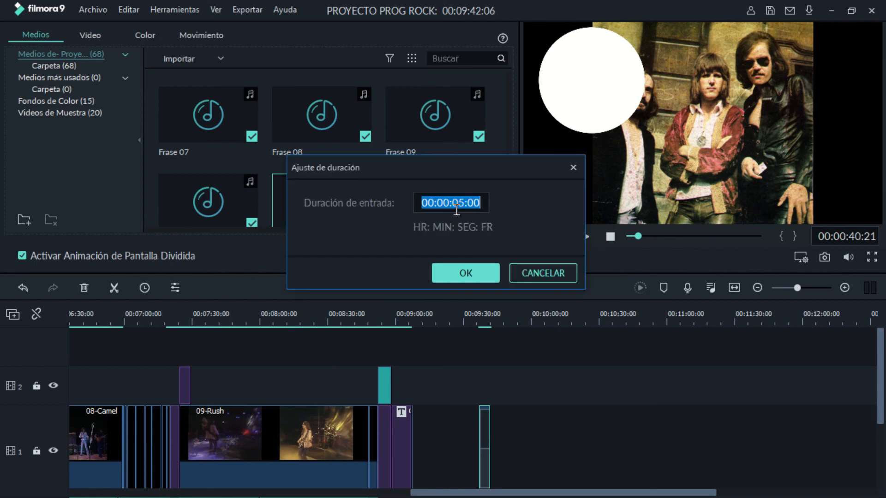
pyautogui.moveTo(451, 205); pyautogui.dragTo(460, 207)
pyautogui.click(455, 206)
pyautogui.write('5')
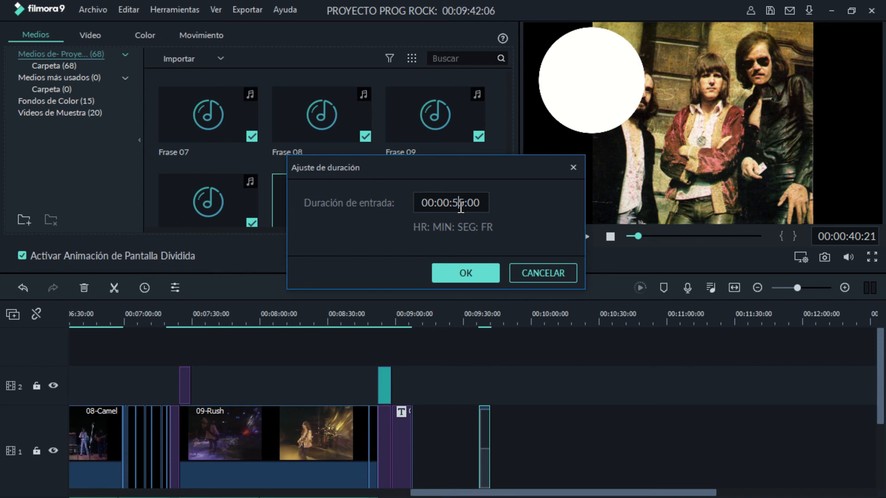
pyautogui.click(469, 273)
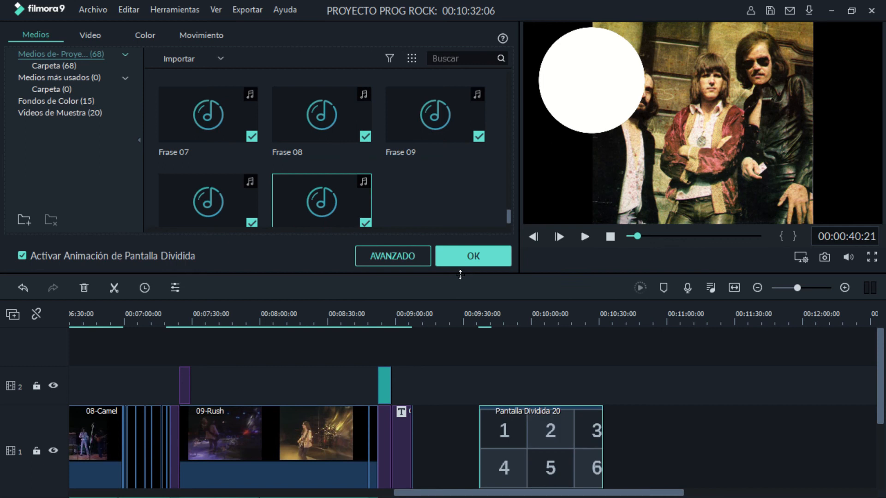
# Open the split-screen clip in the advanced split-screen editor and maximize the editor window.
pyautogui.click(501, 428)
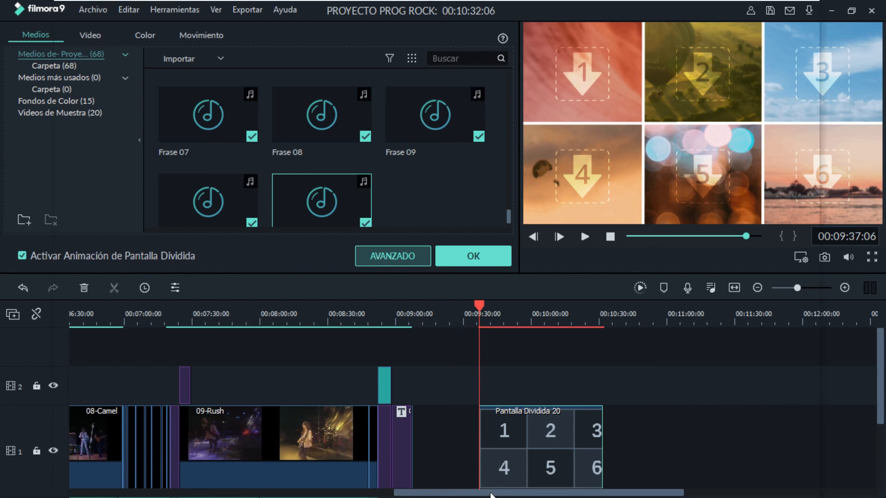
pyautogui.click(390, 257)
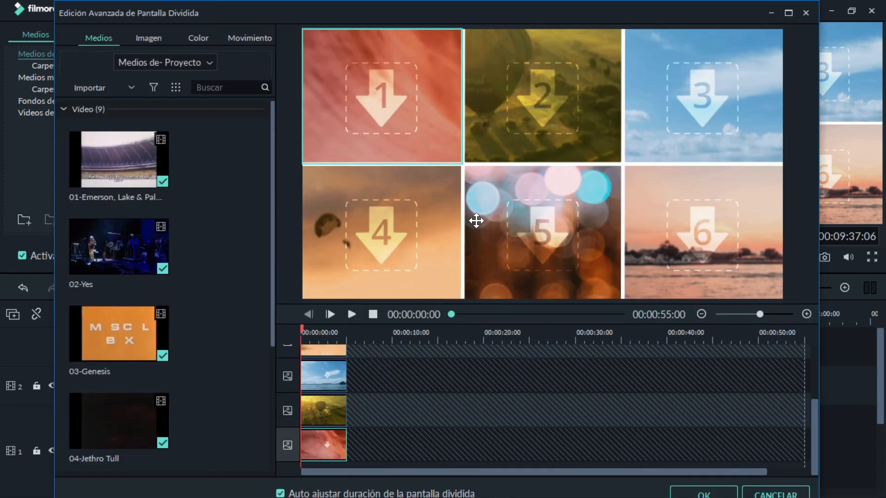
pyautogui.click(789, 13)
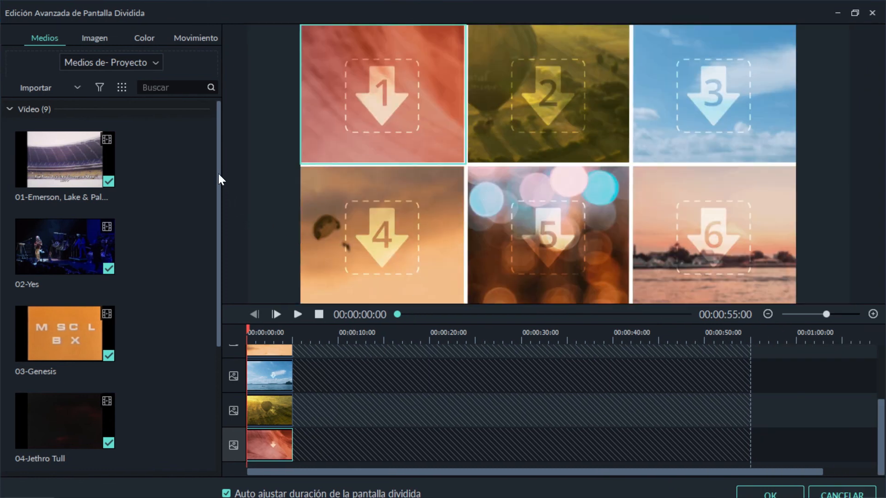
# Look through the project media and place the 01-Emerson, Lake & Palmer video in cell 1 of the split screen.
pyautogui.moveTo(216, 170); pyautogui.dragTo(211, 261)
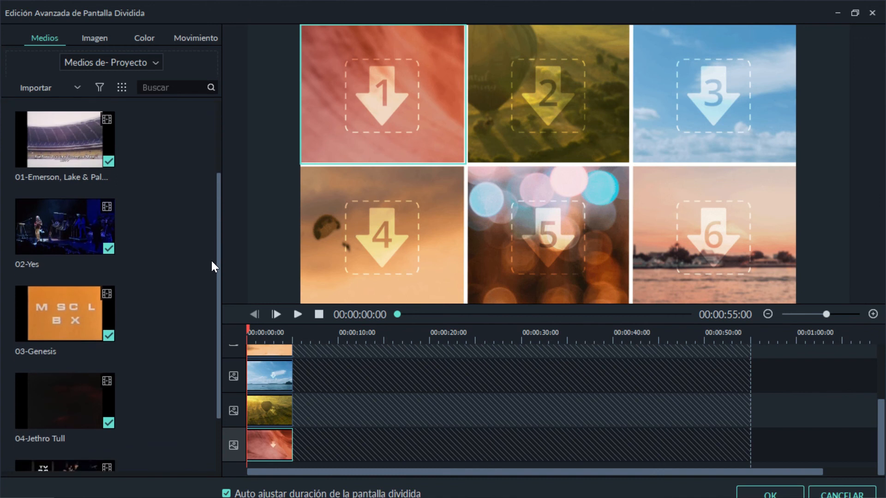
pyautogui.scroll(-15, 146, 328)
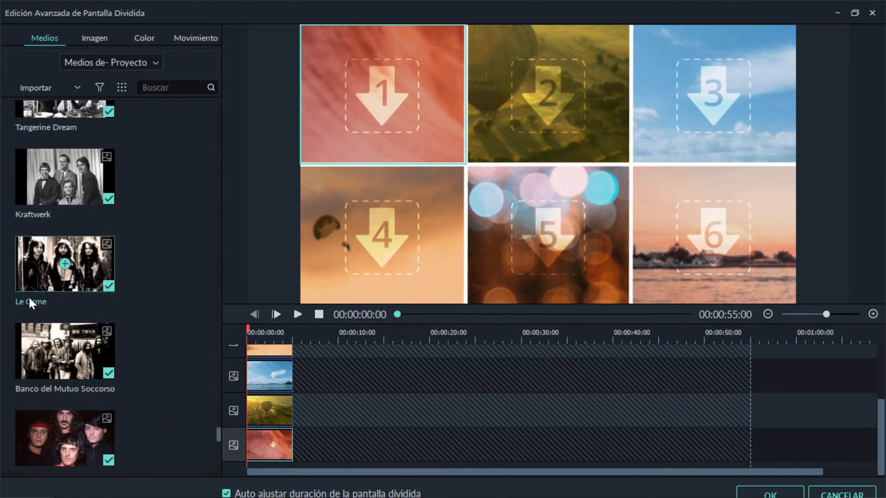
pyautogui.scroll(-5, 125, 306)
pyautogui.moveTo(215, 347); pyautogui.dragTo(229, 102)
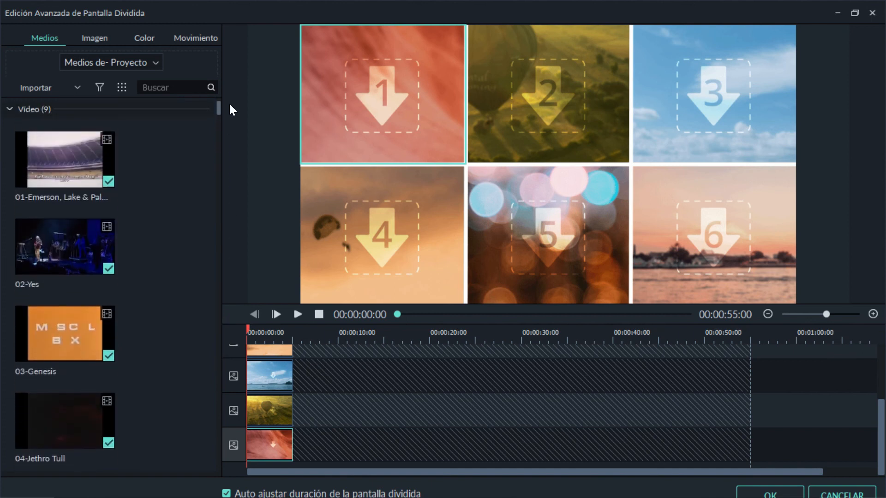
pyautogui.moveTo(72, 162)
pyautogui.moveTo(48, 166); pyautogui.dragTo(354, 111)
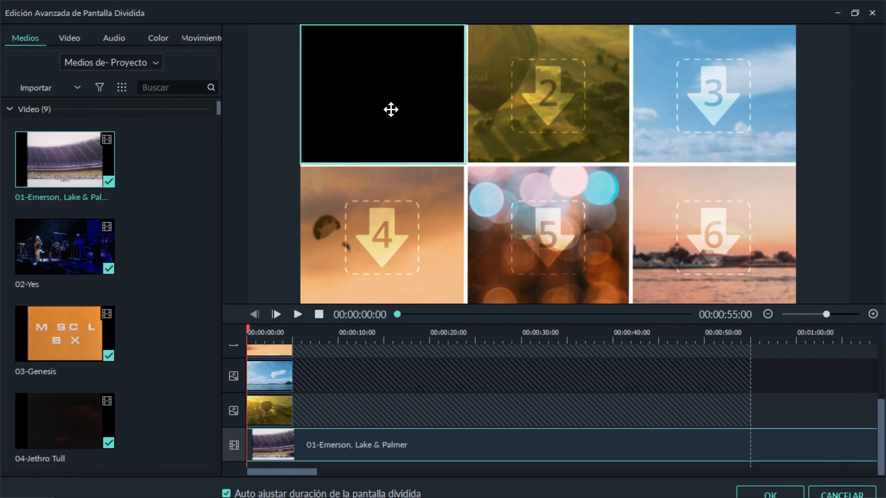
# Preview the split screen up to 00:00:01:17 and slightly reduce the zoom of the video in cell 1.
pyautogui.click(362, 117)
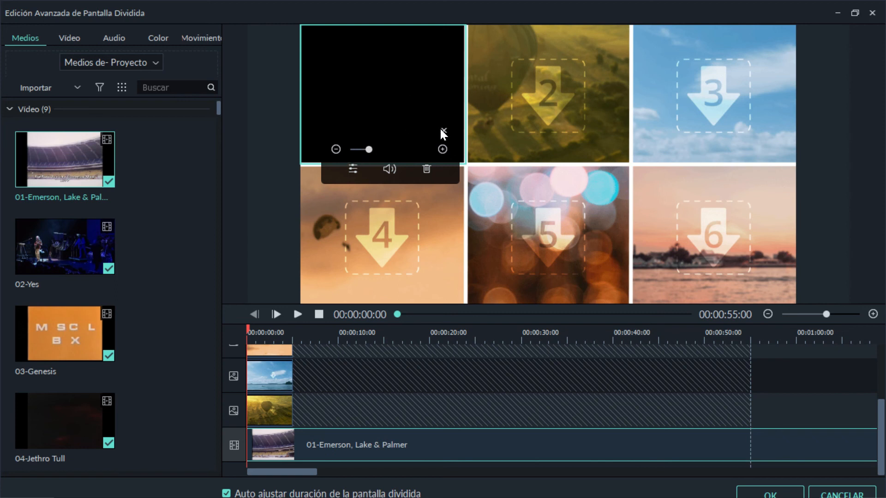
pyautogui.click(298, 315)
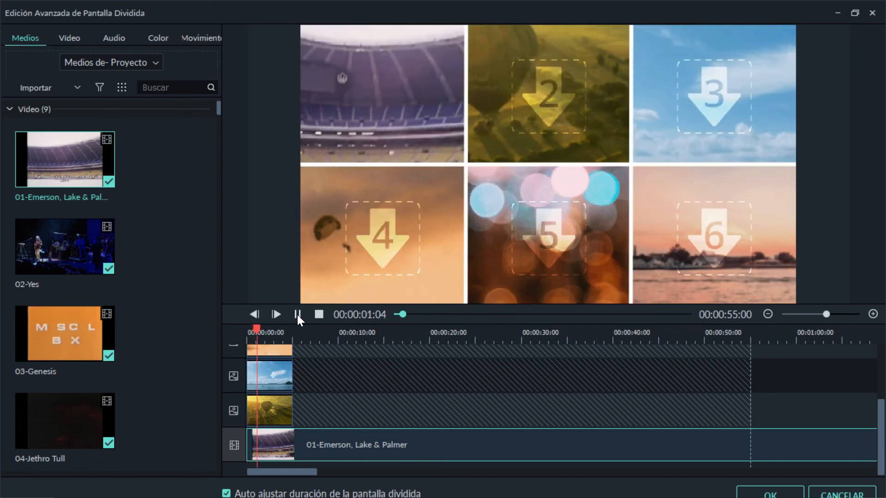
pyautogui.click(297, 315)
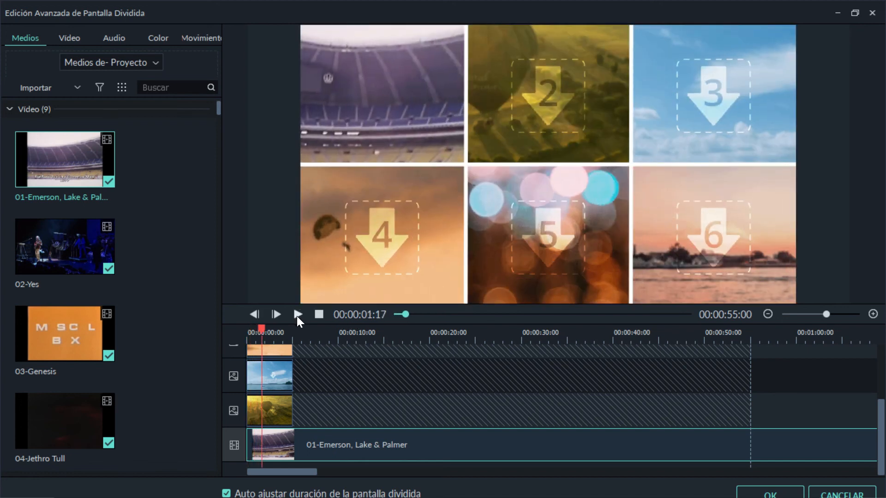
pyautogui.click(402, 133)
pyautogui.moveTo(368, 150)
pyautogui.mouseDown()
pyautogui.moveTo(359, 150)
pyautogui.moveTo(382, 151)
pyautogui.moveTo(363, 153)
pyautogui.mouseUp()
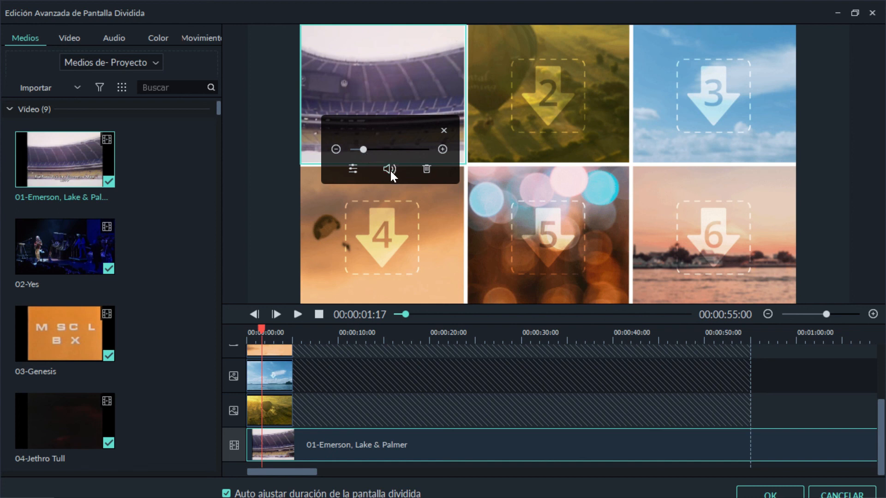
# Review the video and audio settings of the clip in cell 1 and the colour settings of cell 4.
pyautogui.click(353, 169)
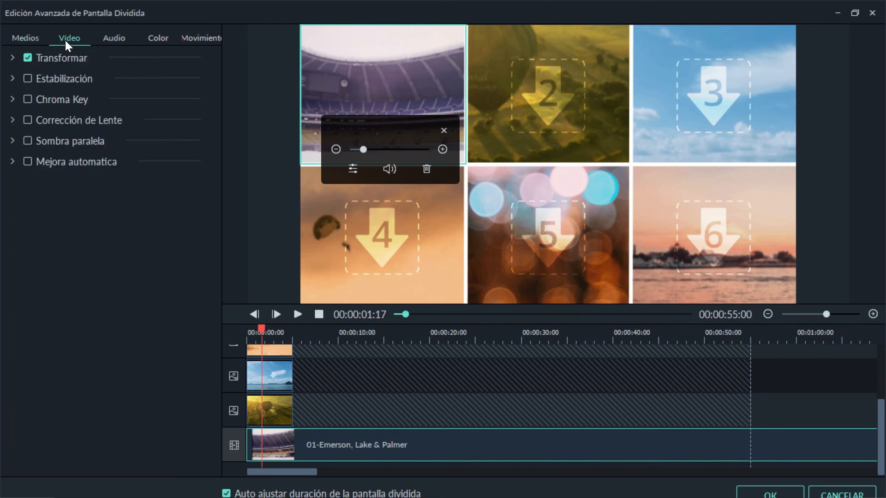
pyautogui.click(117, 39)
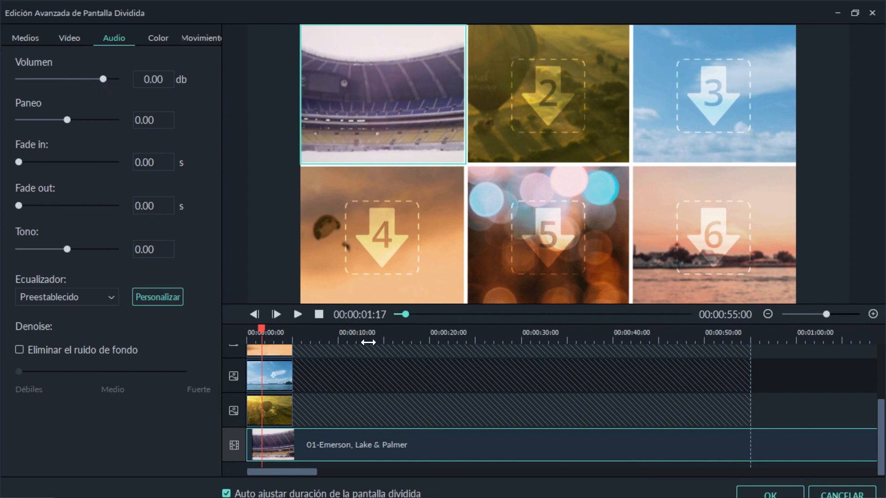
pyautogui.click(255, 172)
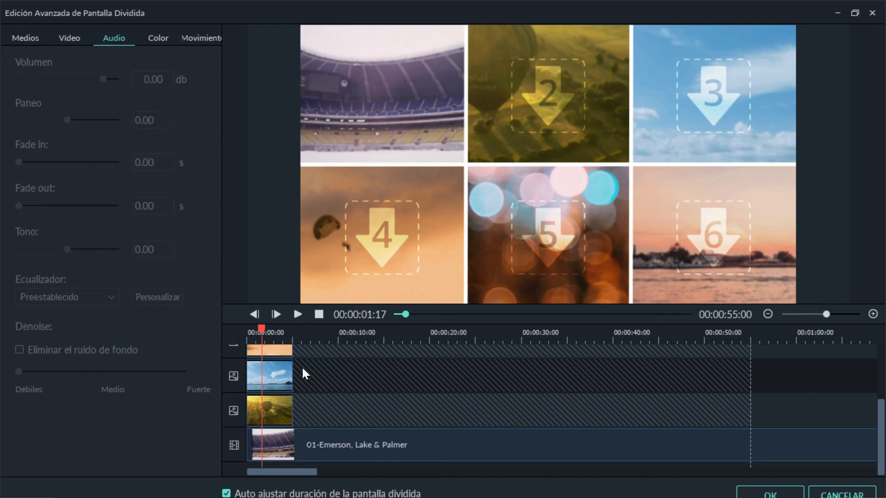
pyautogui.click(278, 374)
pyautogui.click(435, 238)
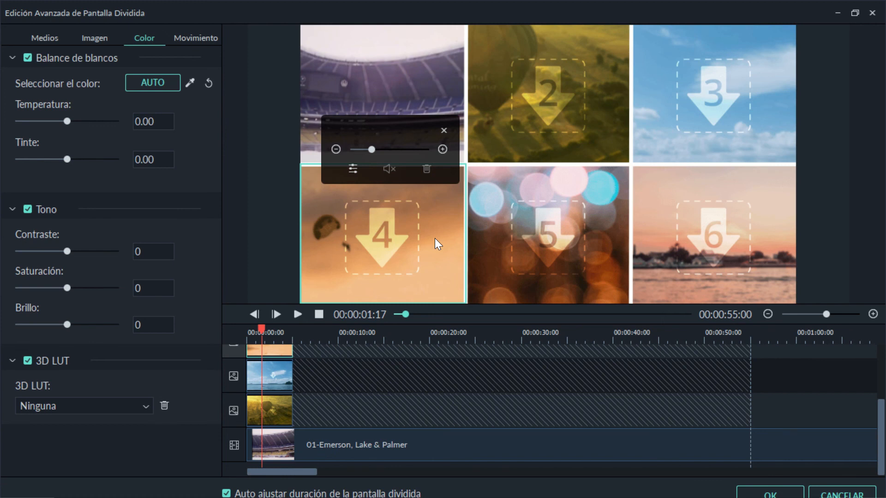
# Confirm the cell edits of the split screen and reopen it in the advanced split-screen editor.
pyautogui.click(444, 131)
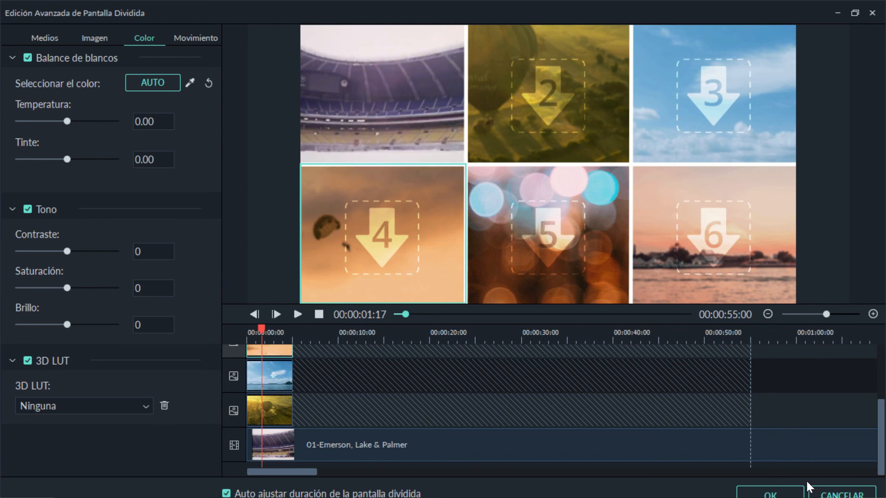
pyautogui.click(774, 495)
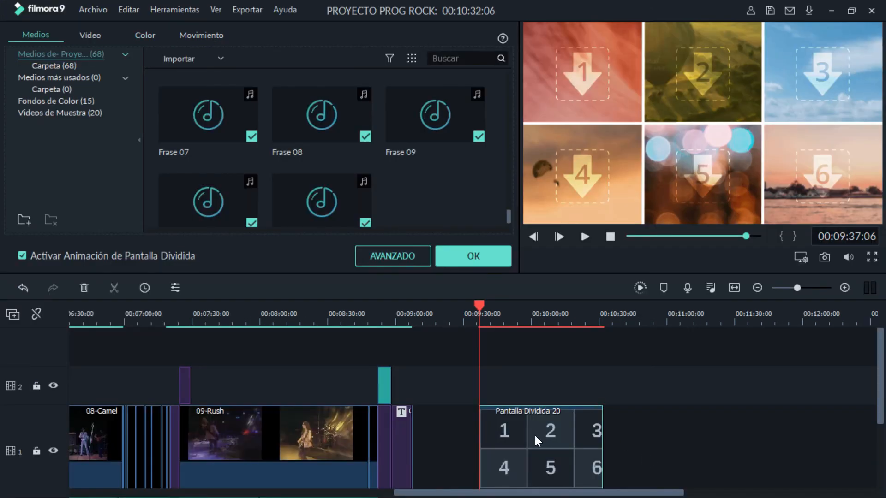
pyautogui.click(398, 256)
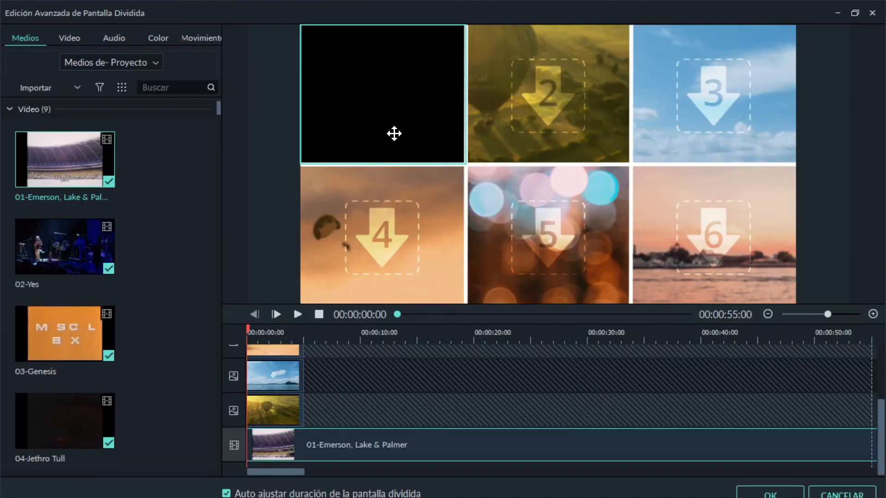
# Place the 02-Yes video in cell 2 and the 03-Genesis video in cell 3 of the split screen.
pyautogui.moveTo(51, 250); pyautogui.dragTo(547, 104)
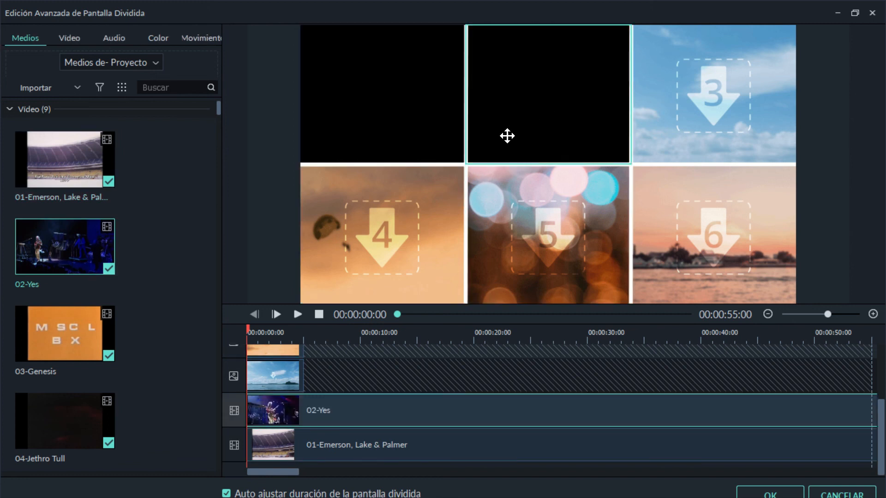
pyautogui.moveTo(65, 341); pyautogui.dragTo(678, 113)
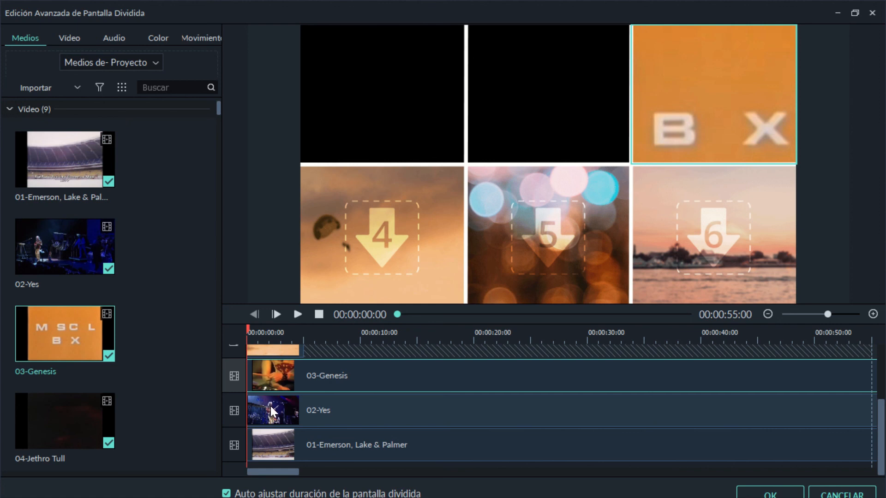
# Stagger the split-screen videos so 02-Yes starts at about 1 s and 01-Emerson, Lake & Palmer at about 2.5 s, and preview the result.
pyautogui.moveTo(263, 406); pyautogui.dragTo(301, 447)
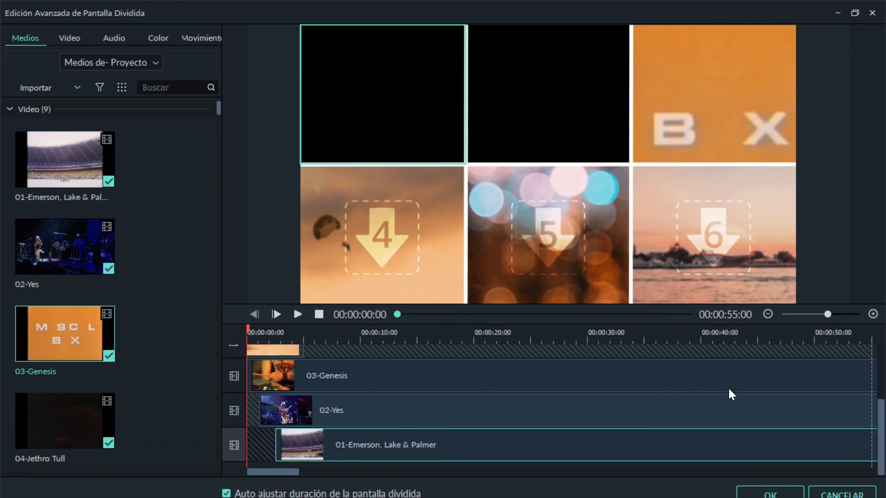
pyautogui.moveTo(828, 312); pyautogui.dragTo(841, 315)
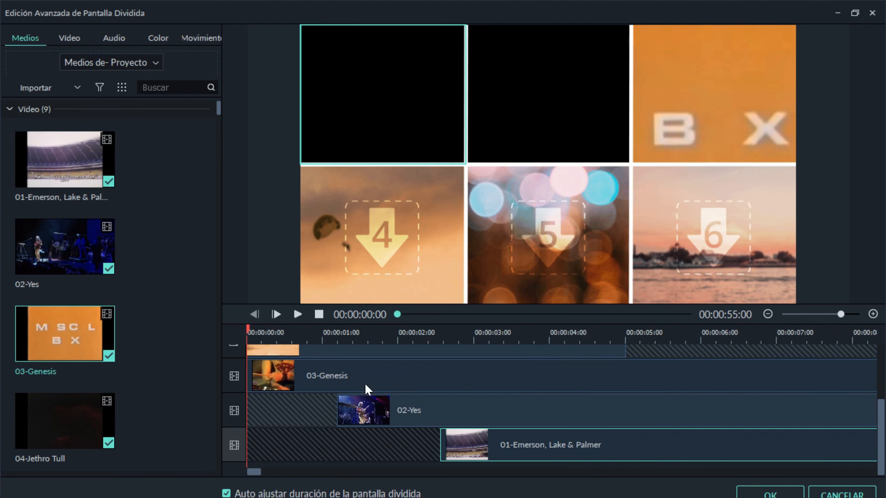
pyautogui.moveTo(274, 376)
pyautogui.mouseDown()
pyautogui.moveTo(286, 379)
pyautogui.moveTo(265, 375)
pyautogui.mouseUp()
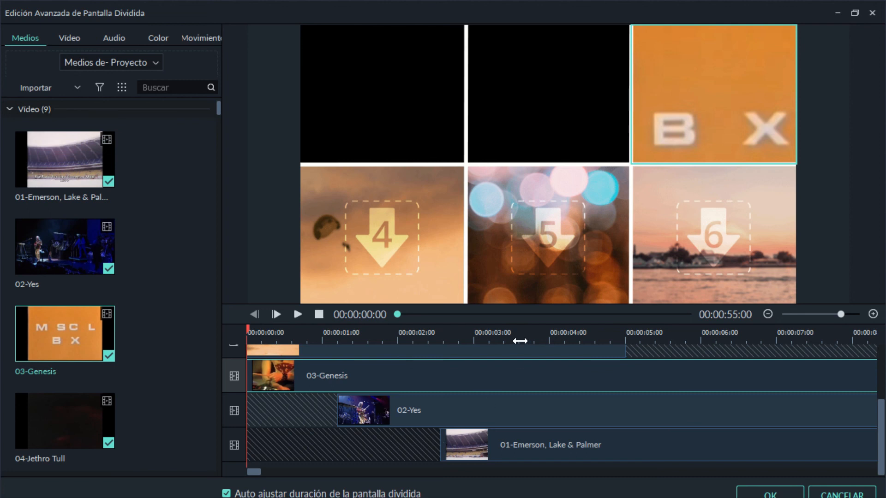
pyautogui.click(297, 314)
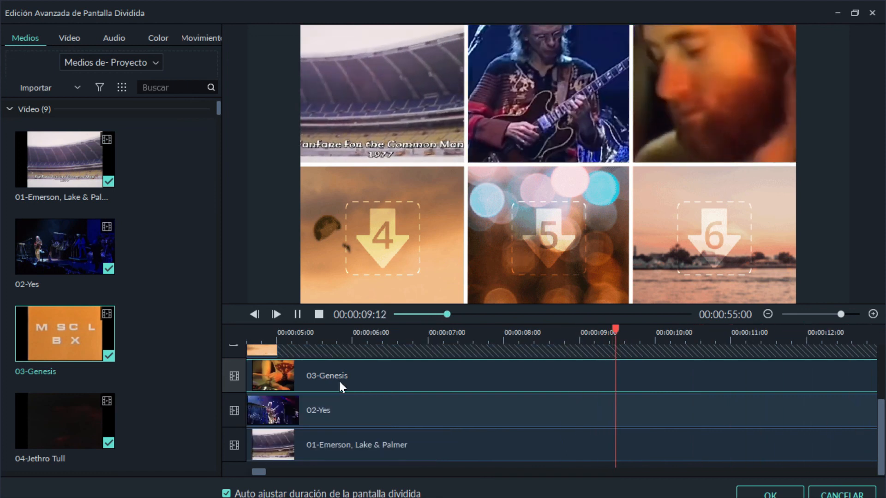
pyautogui.click(297, 315)
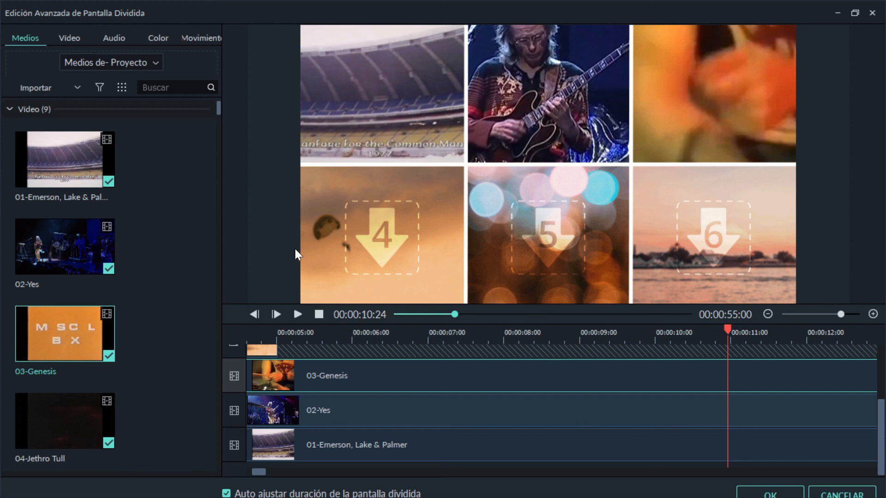
# Place the Renaissance photo in cell 4 with a slightly reduced zoom, and leave the advanced editor without saving.
pyautogui.scroll(-20, 165, 284)
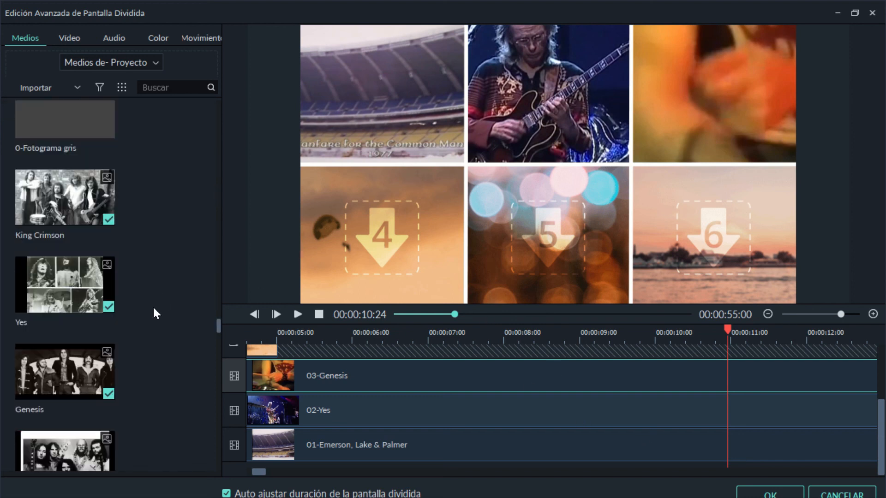
pyautogui.moveTo(74, 276); pyautogui.dragTo(367, 239)
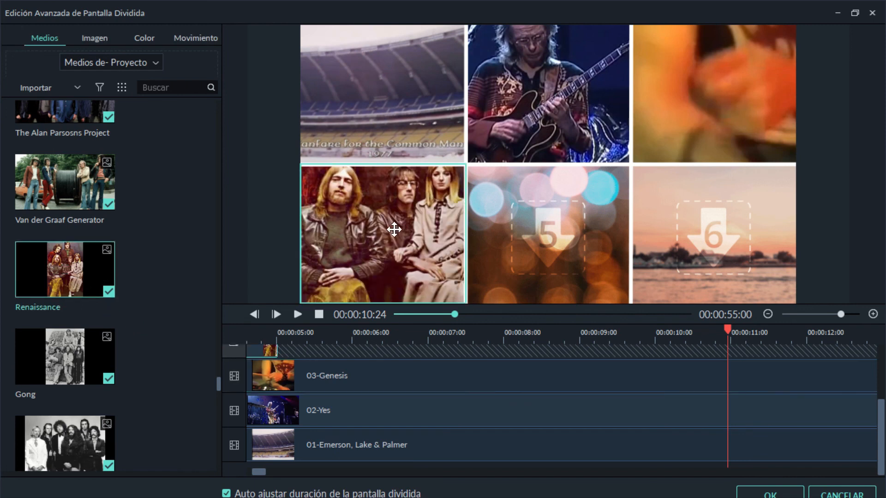
pyautogui.click(402, 235)
pyautogui.moveTo(370, 147); pyautogui.dragTo(367, 149)
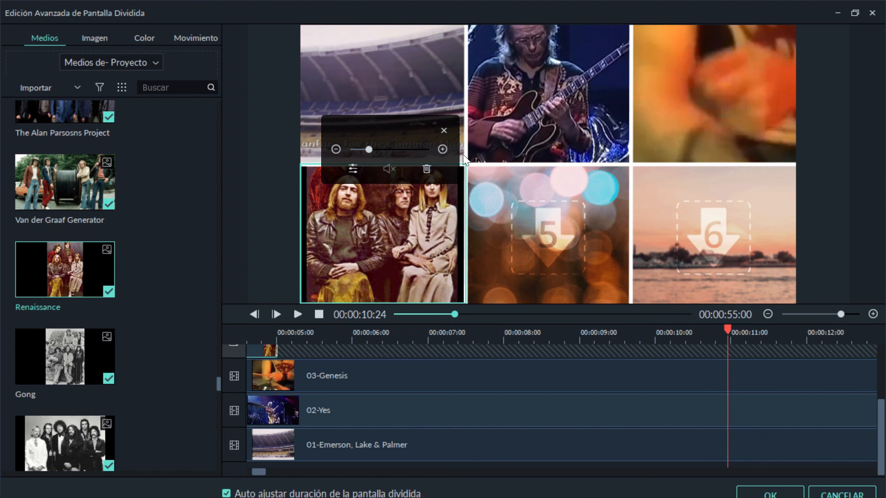
pyautogui.click(444, 130)
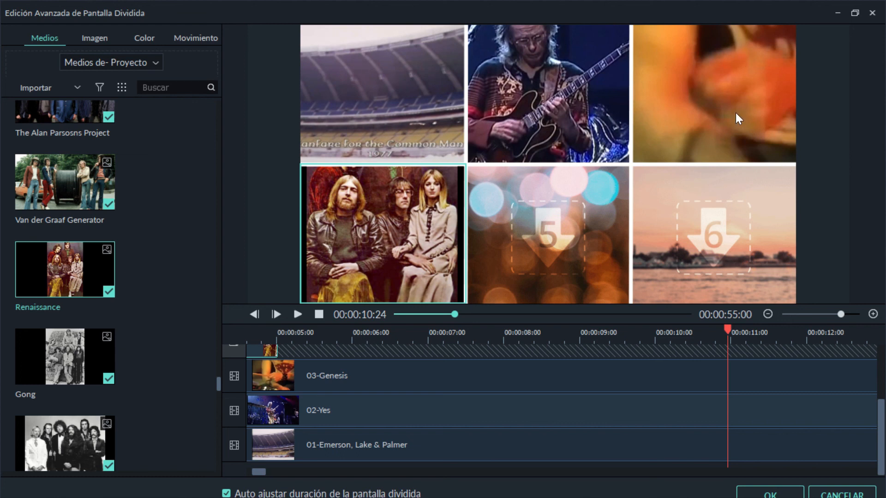
pyautogui.click(831, 492)
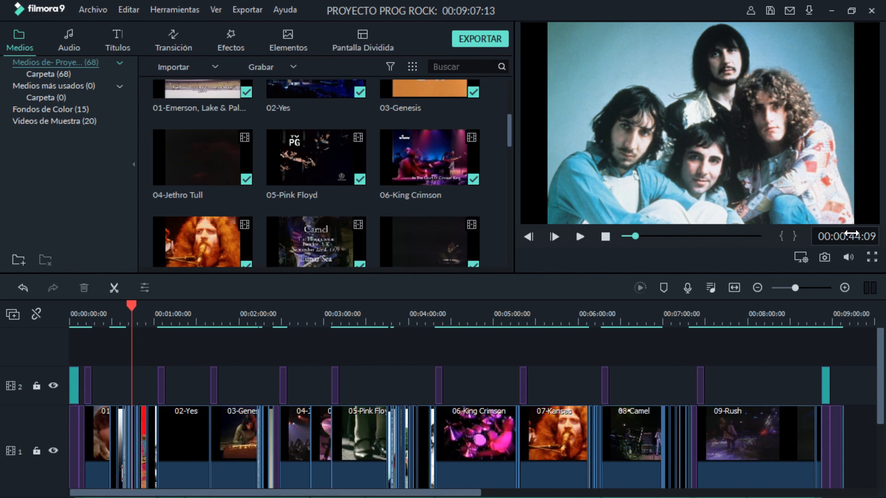
# Add the Cort Aero 11 horizontal photo to video track 3, starting at 00:00:00:00 and lasting about 22 s.
pyautogui.moveTo(509, 136); pyautogui.dragTo(511, 211)
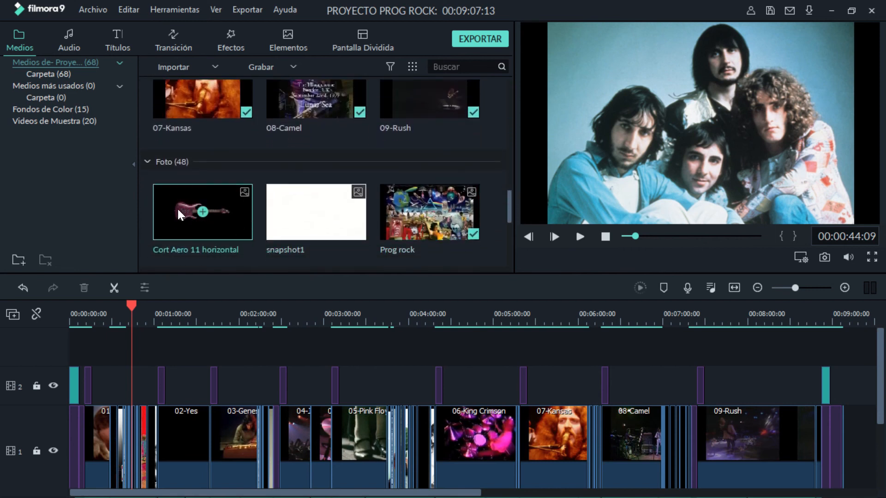
pyautogui.moveTo(174, 204); pyautogui.dragTo(107, 351)
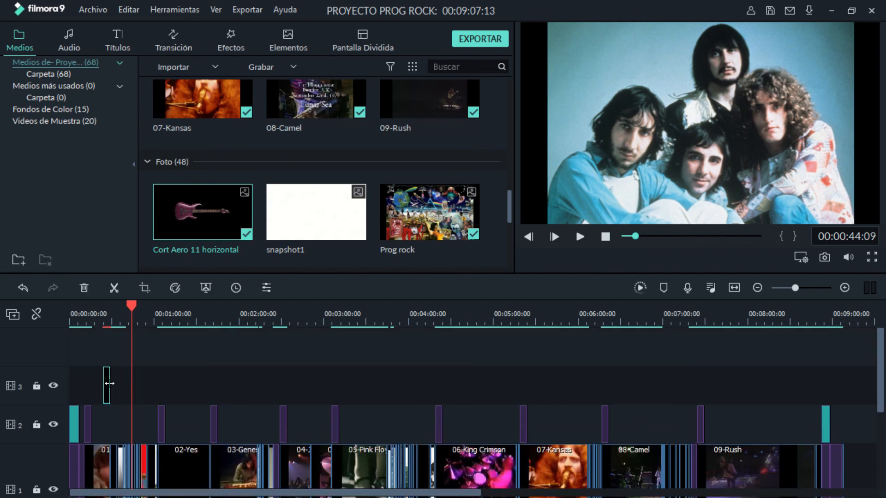
pyautogui.moveTo(104, 387); pyautogui.dragTo(65, 389)
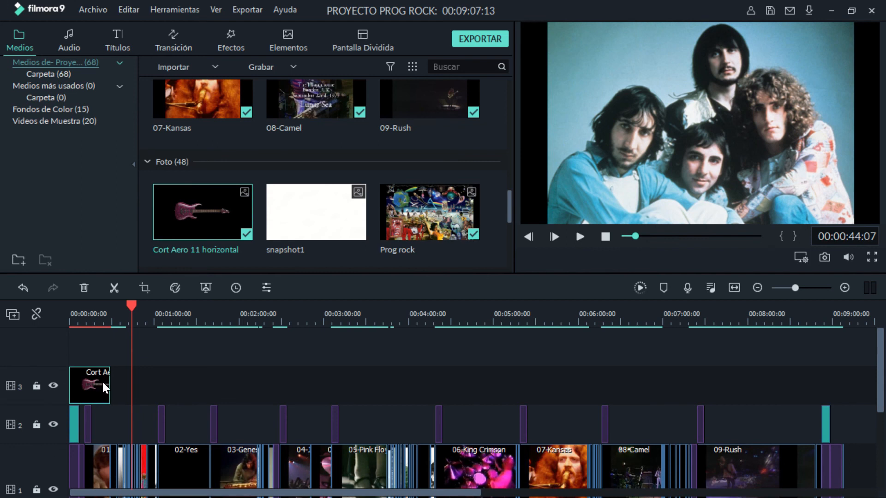
pyautogui.moveTo(110, 389); pyautogui.dragTo(100, 389)
# Render the timeline preview and return the playhead to the start of the project.
pyautogui.click(640, 287)
pyautogui.moveTo(129, 306)
pyautogui.mouseDown()
pyautogui.moveTo(111, 309)
pyautogui.moveTo(129, 307)
pyautogui.mouseUp()
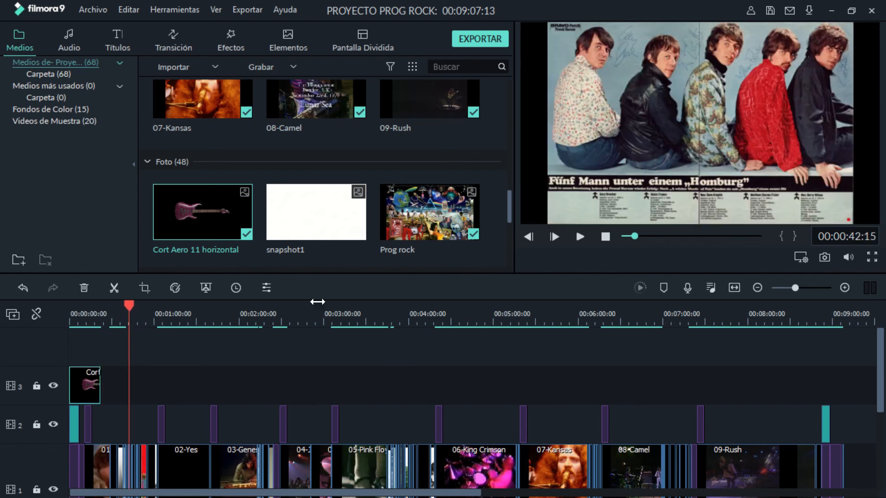
pyautogui.click(606, 237)
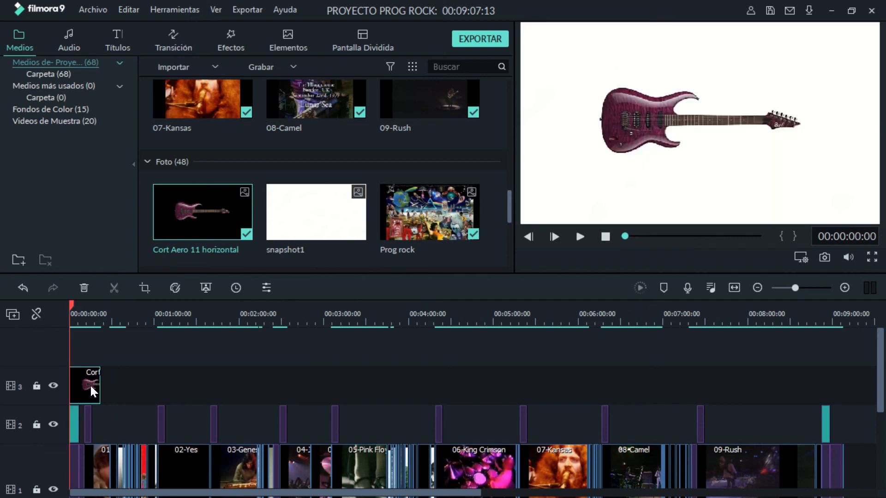
# Shrink the guitar image and position it in the lower-right corner of the video frame.
pyautogui.click(651, 121)
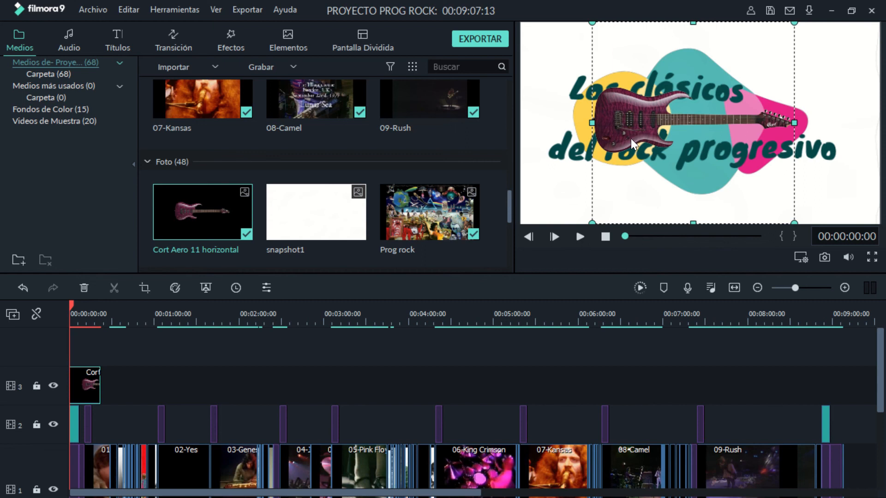
pyautogui.moveTo(592, 221); pyautogui.dragTo(858, 209)
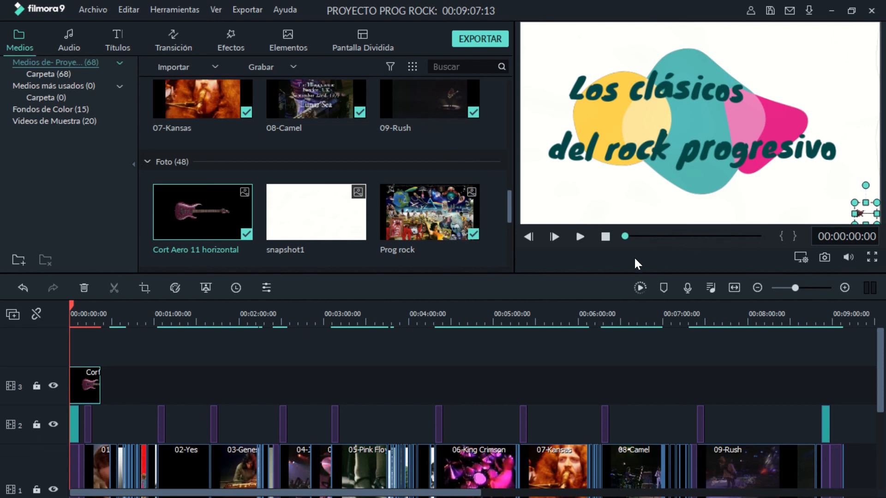
pyautogui.doubleClick(73, 386)
pyautogui.click(467, 256)
# Reposition and trim the guitar clip on track 3 to run from about 4 s to about 8 s, rendering the timeline preview.
pyautogui.moveTo(81, 384); pyautogui.dragTo(84, 384)
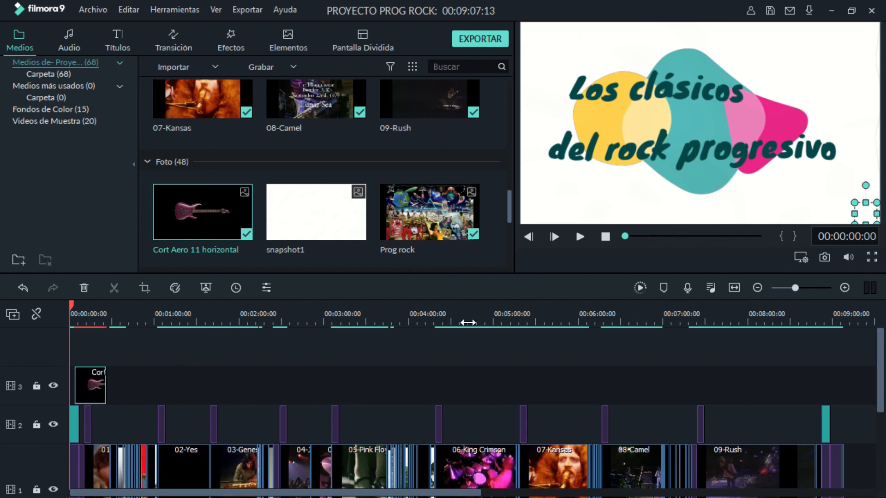
pyautogui.click(641, 287)
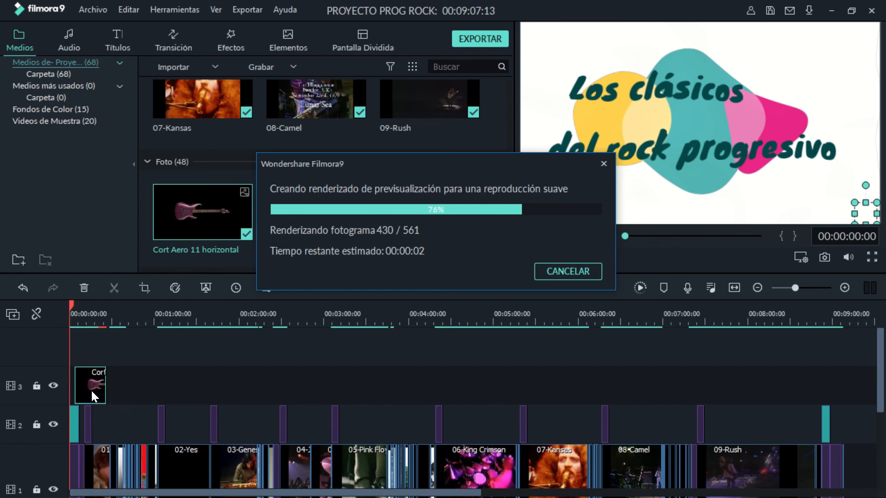
pyautogui.click(845, 288)
pyautogui.click(845, 287)
pyautogui.click(845, 288)
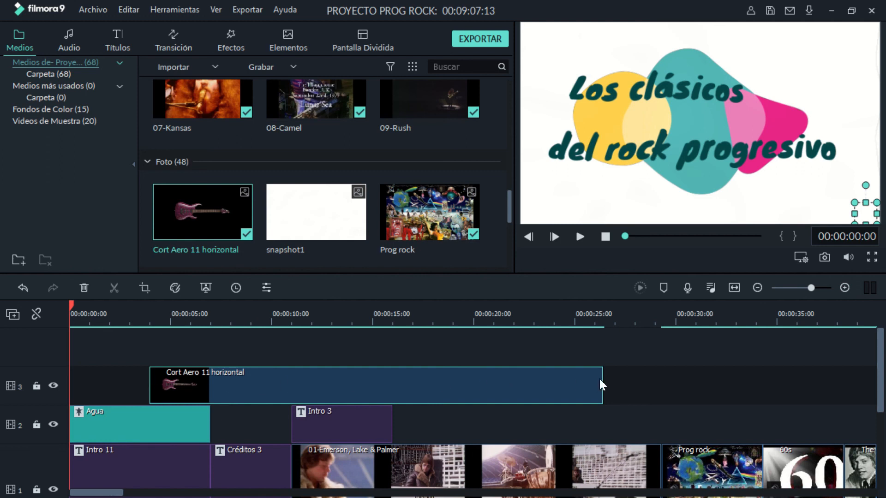
pyautogui.moveTo(604, 382); pyautogui.dragTo(236, 387)
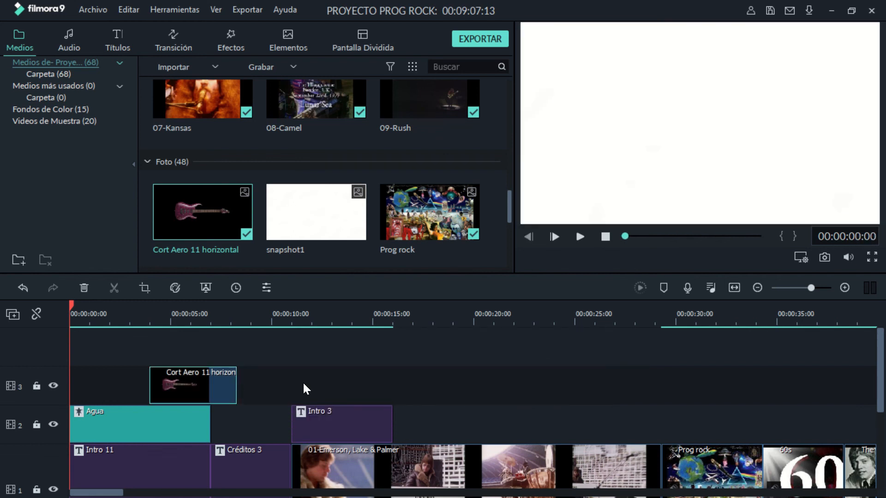
# Play the project's opening in full screen up to the Emerson, Lake & Palmer title, and stop playback.
pyautogui.click(872, 258)
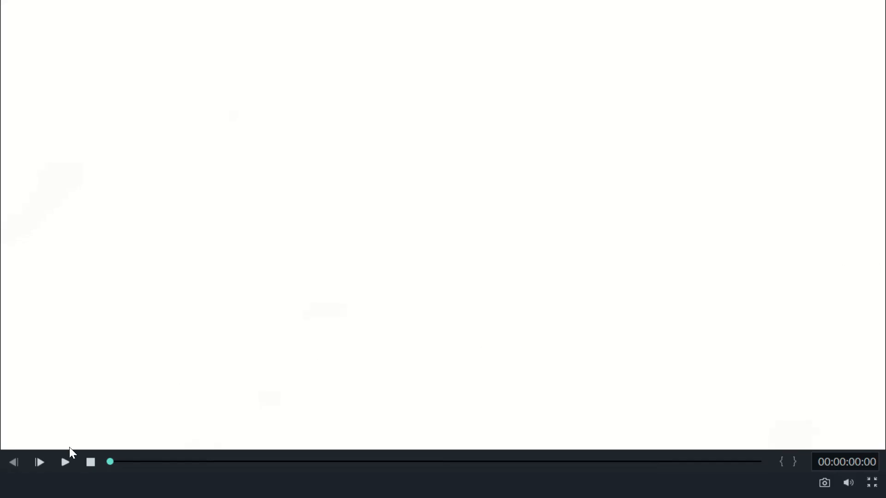
pyautogui.click(66, 464)
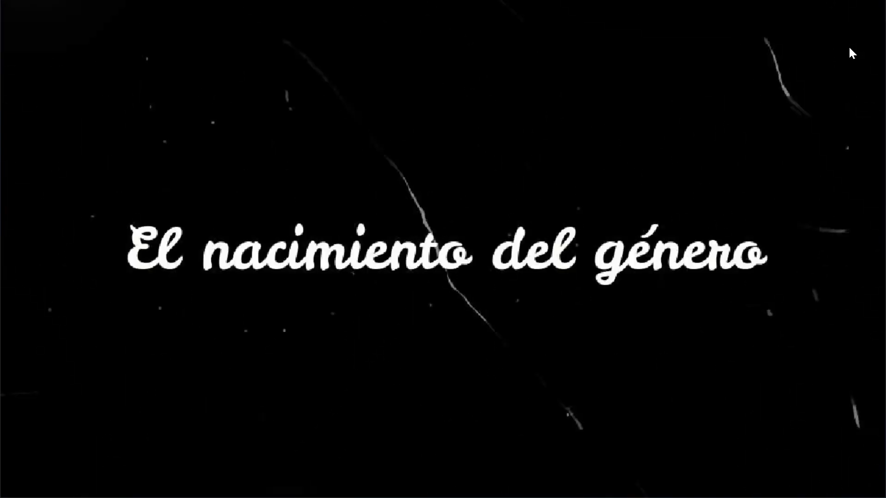
pyautogui.press('Escape')
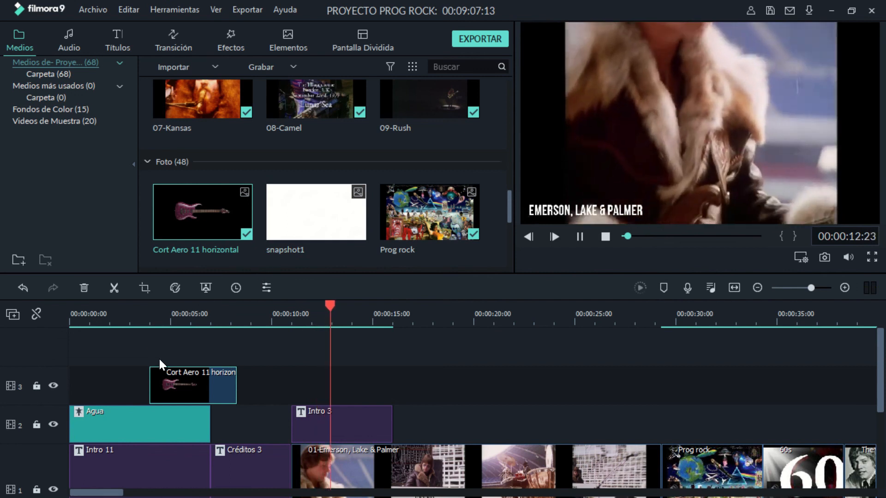
pyautogui.click(605, 237)
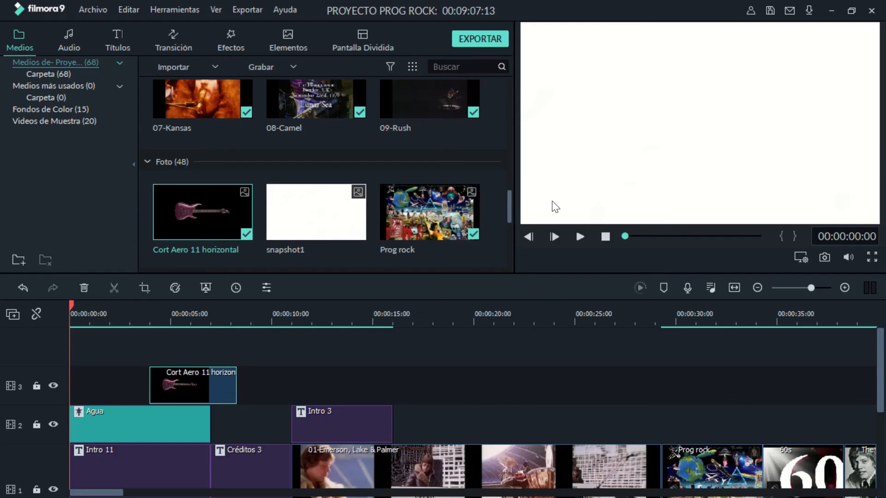
# Open the export options for a local MP4 file and select the text of the video's name.
pyautogui.click(757, 288)
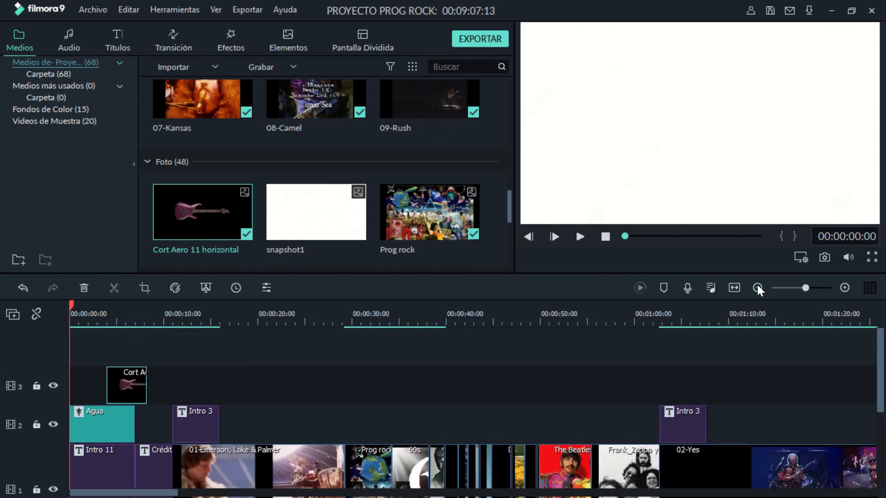
pyautogui.click(757, 288)
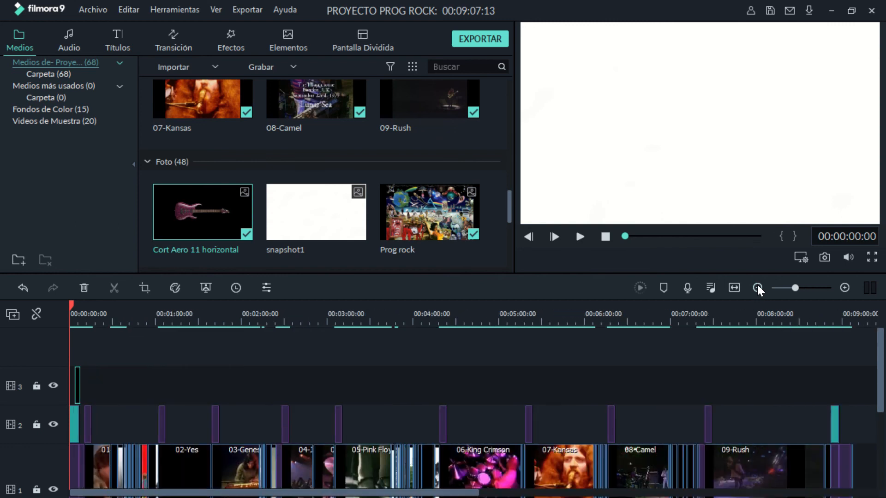
pyautogui.click(474, 40)
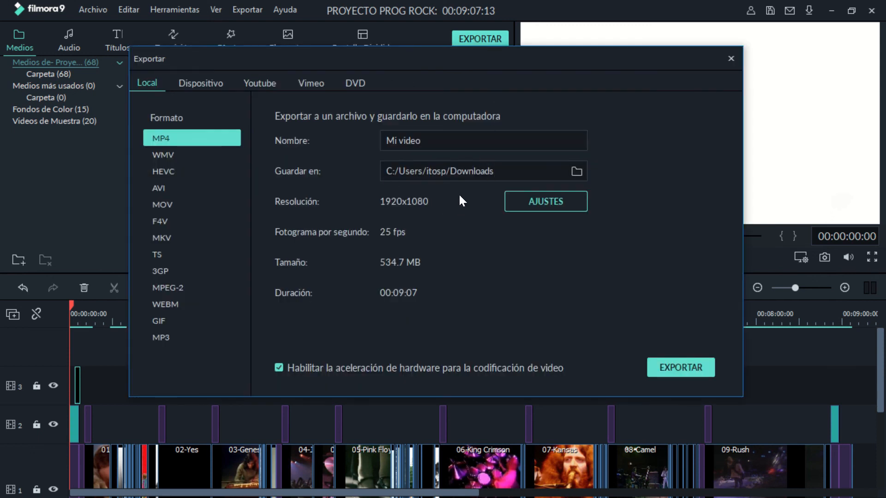
pyautogui.moveTo(431, 143); pyautogui.dragTo(377, 150)
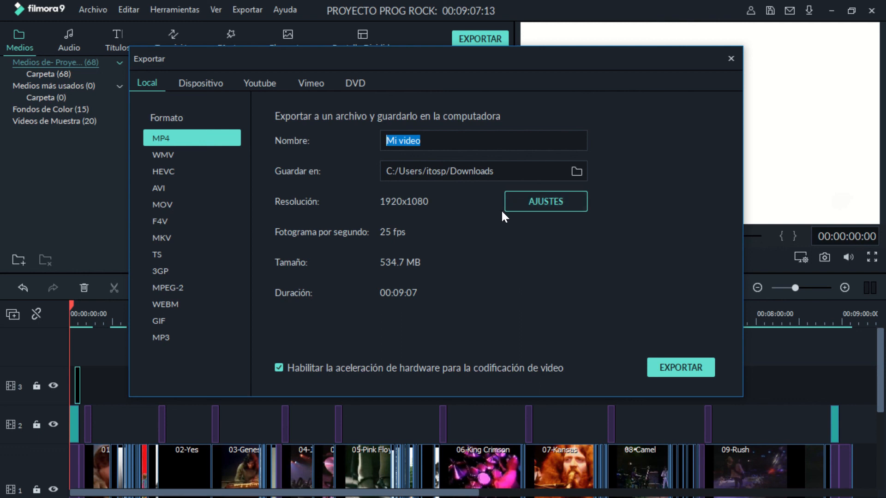
# Open the detailed MP4 export settings and choose a frame rate of 25 fps.
pyautogui.click(525, 210)
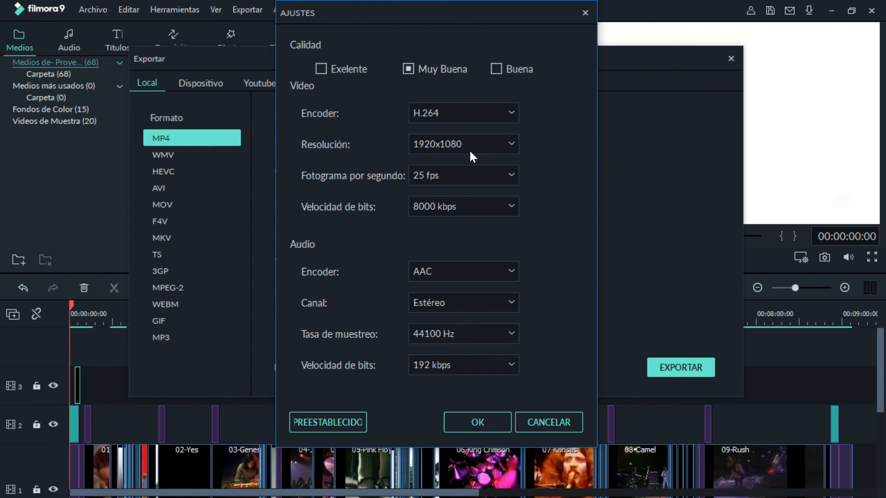
pyautogui.click(508, 178)
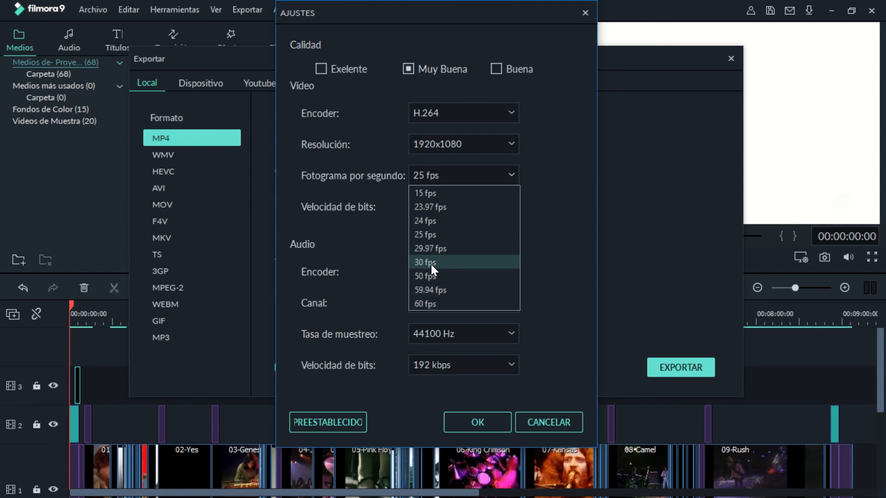
pyautogui.click(433, 234)
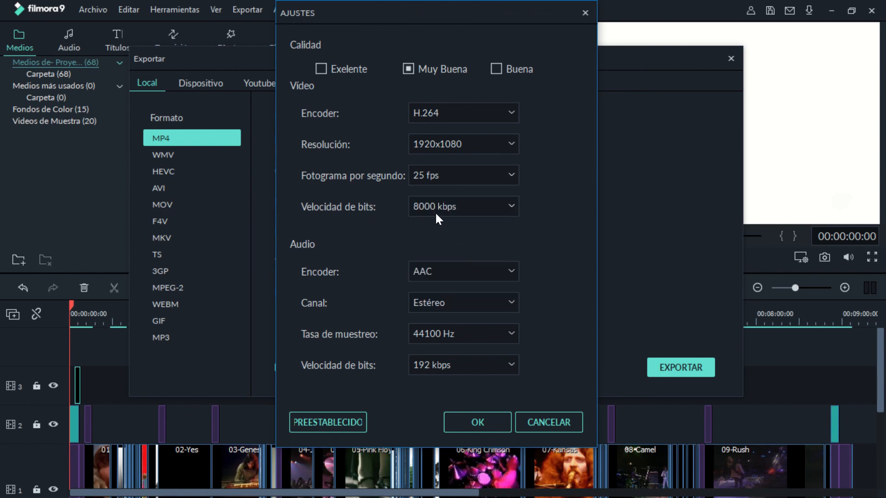
# Try the 15000 kbps and 8000 kbps video bit rates, and leave the video bit rate set to 15000 kbps.
pyautogui.click(511, 205)
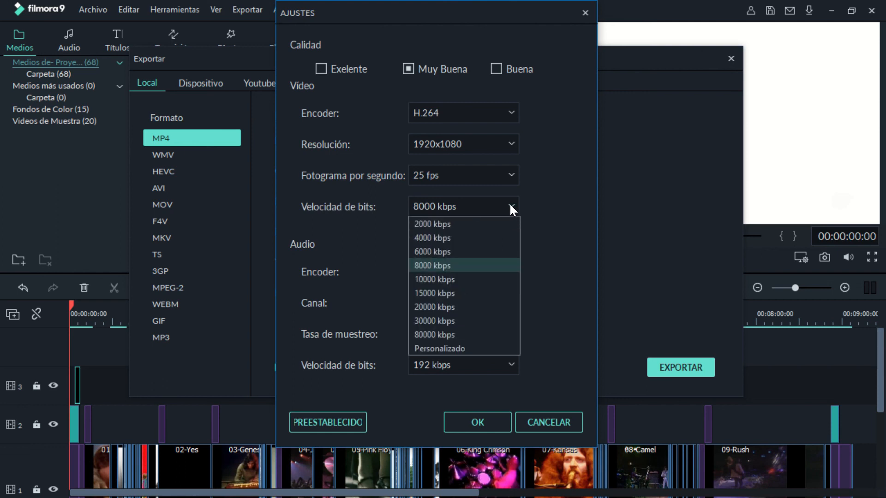
pyautogui.click(449, 293)
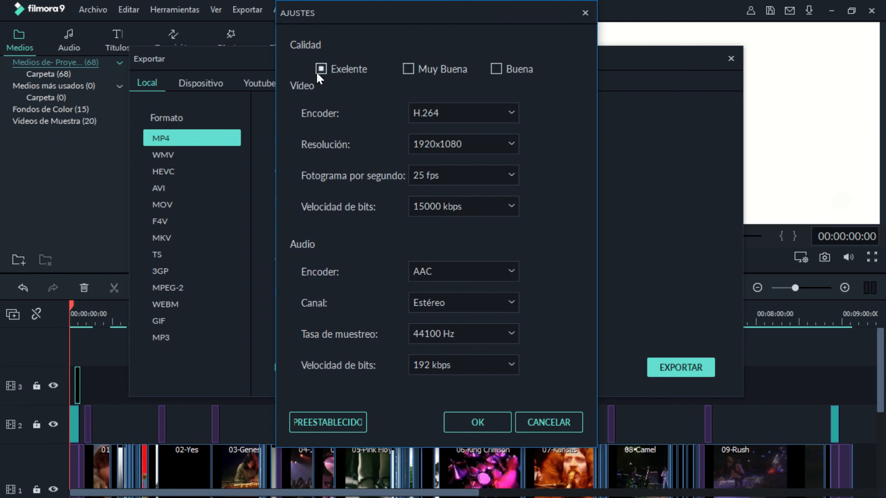
pyautogui.click(511, 205)
pyautogui.click(461, 266)
pyautogui.click(510, 205)
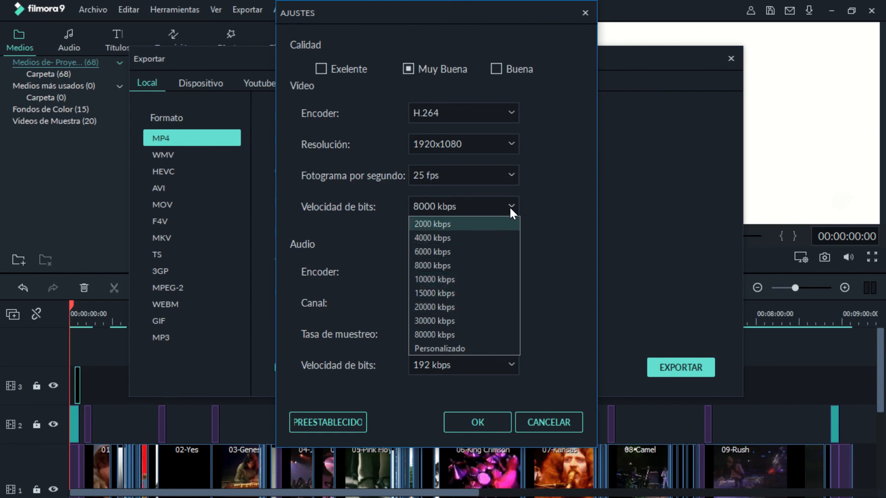
pyautogui.click(443, 292)
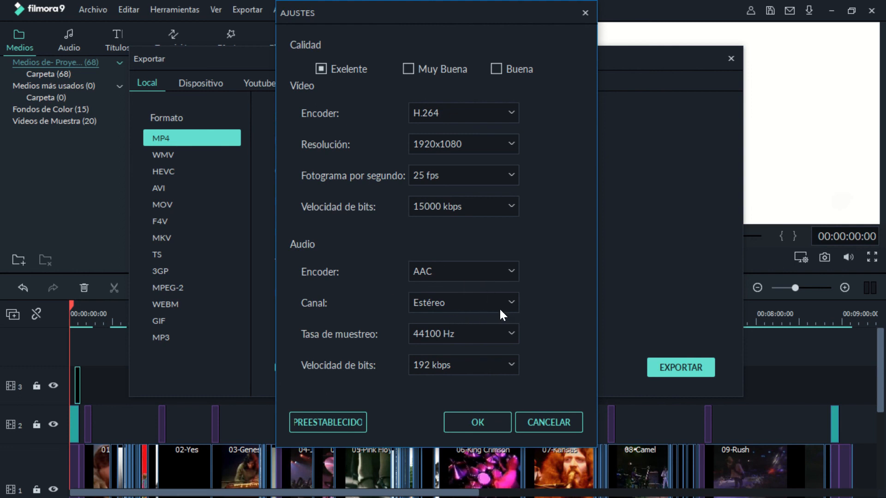
# Check the available audio bit rates without choosing another one, and apply the export settings.
pyautogui.click(514, 365)
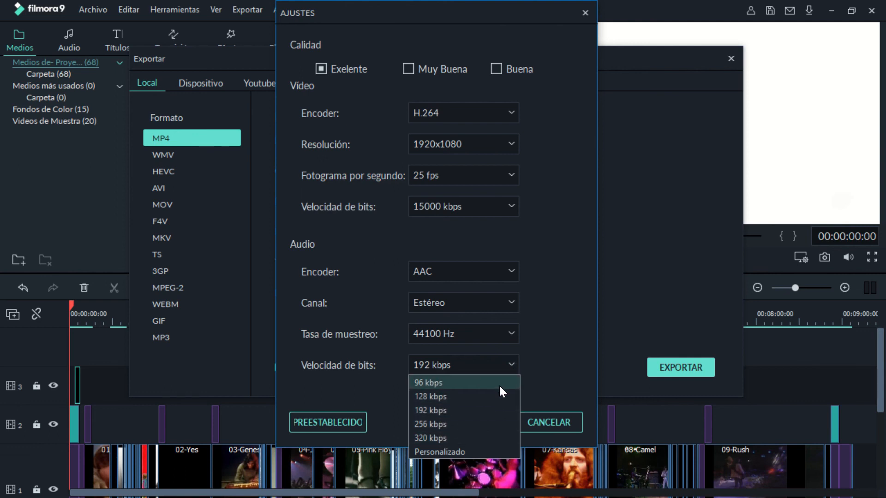
pyautogui.click(510, 366)
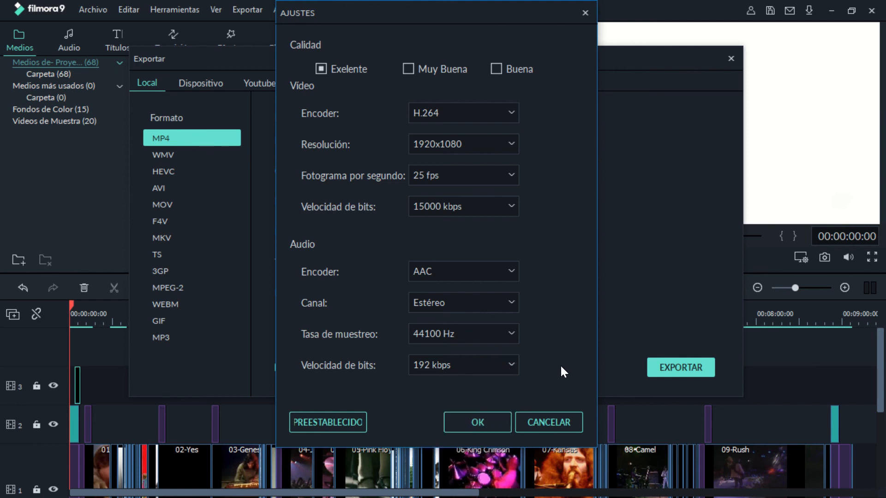
pyautogui.click(473, 423)
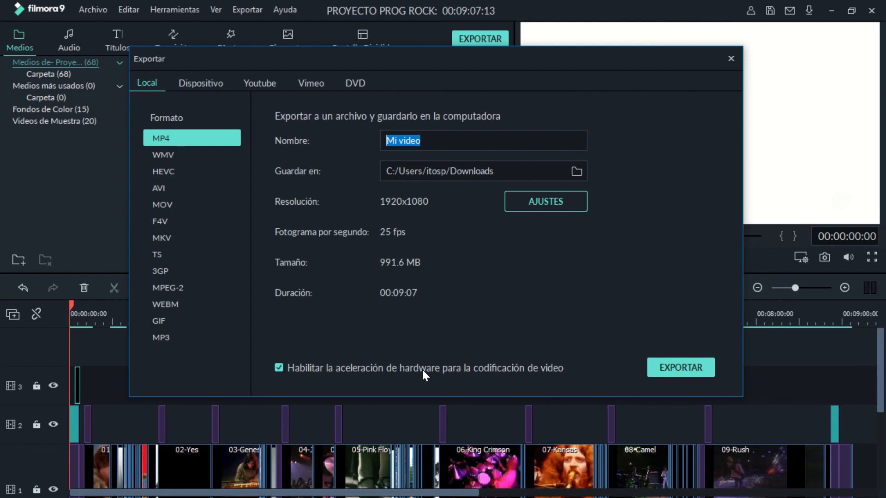
# Start exporting the MP4, view the actions available on completion, and pause and resume the rendering.
pyautogui.click(681, 368)
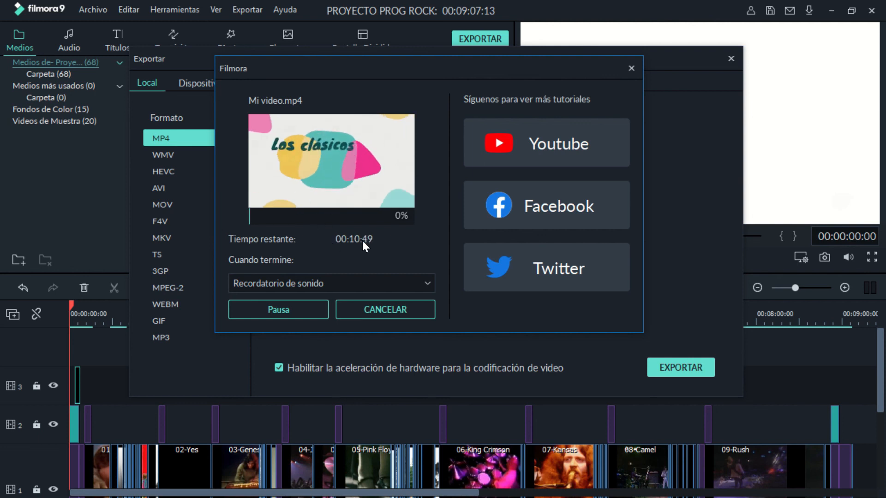
pyautogui.click(427, 286)
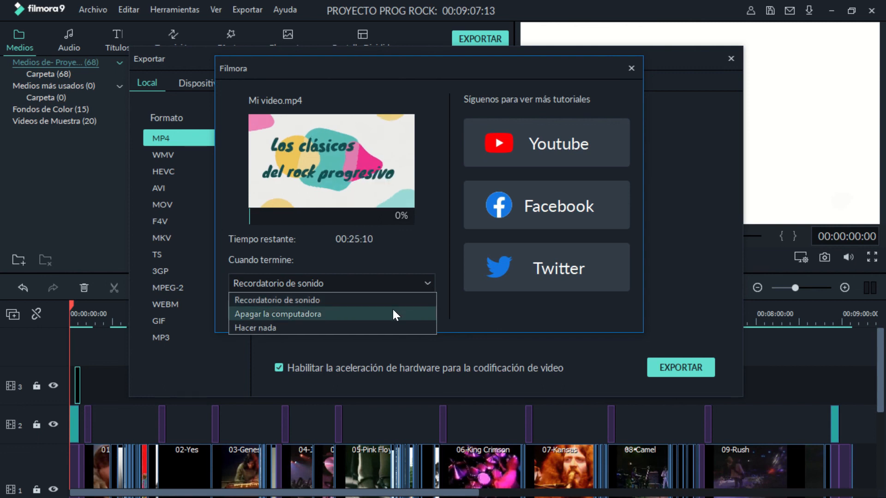
pyautogui.click(426, 281)
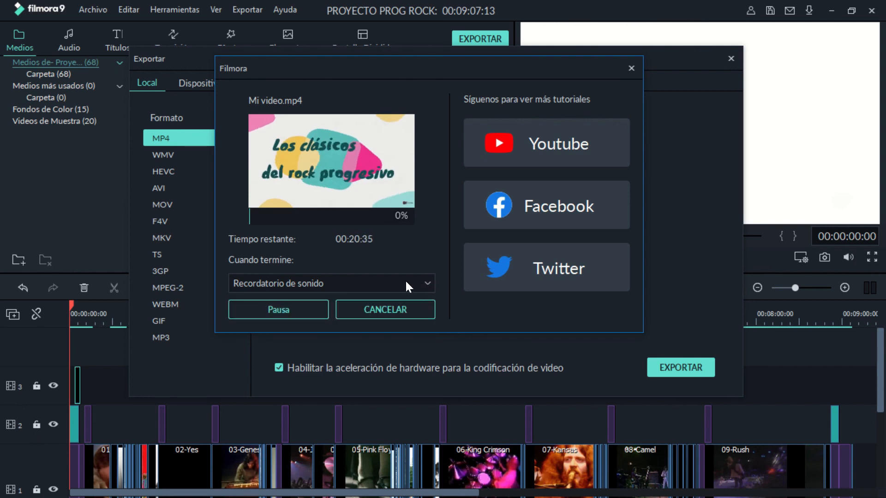
pyautogui.click(286, 313)
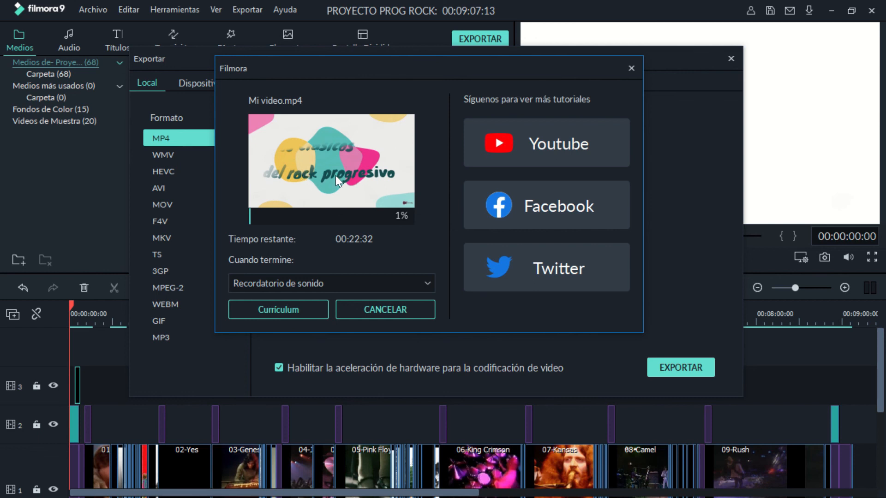
pyautogui.click(284, 310)
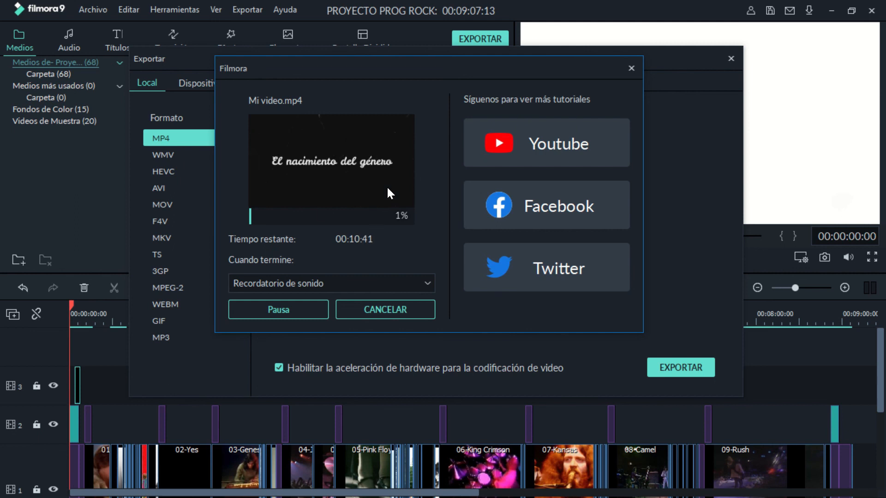
# Pause and cancel the incomplete MP4 export, and close the export window.
pyautogui.click(301, 311)
pyautogui.click(390, 308)
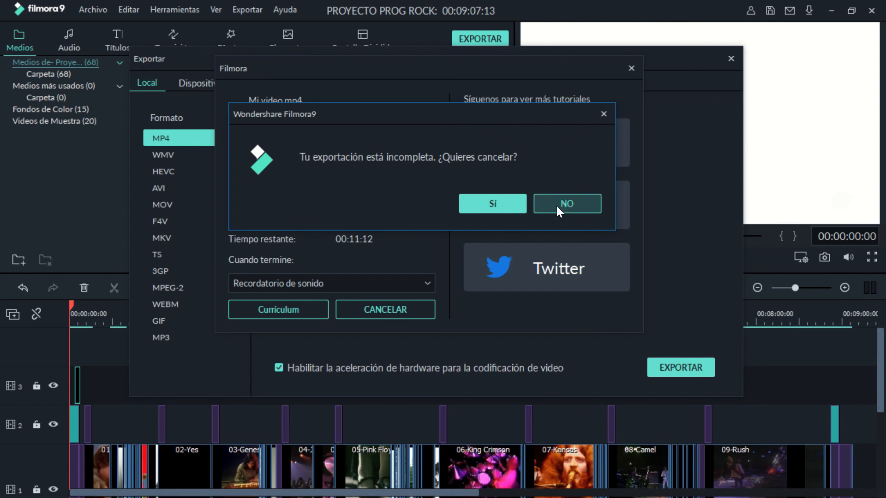
pyautogui.click(492, 205)
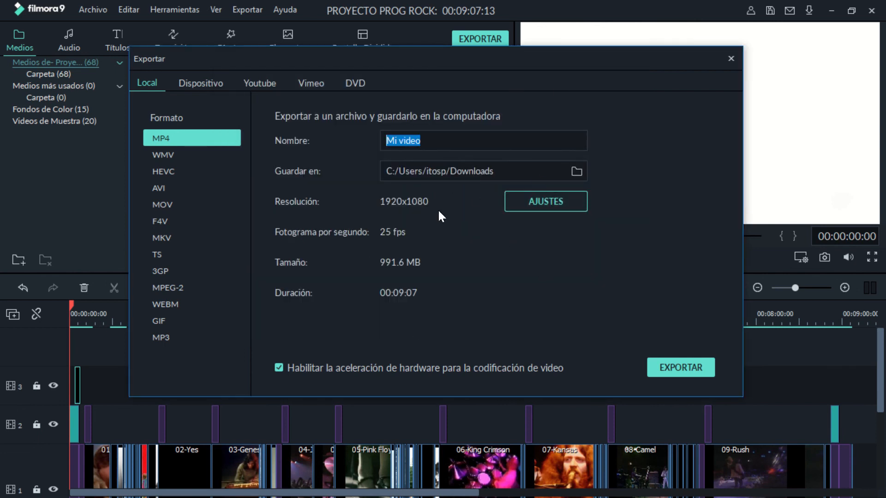
pyautogui.click(731, 58)
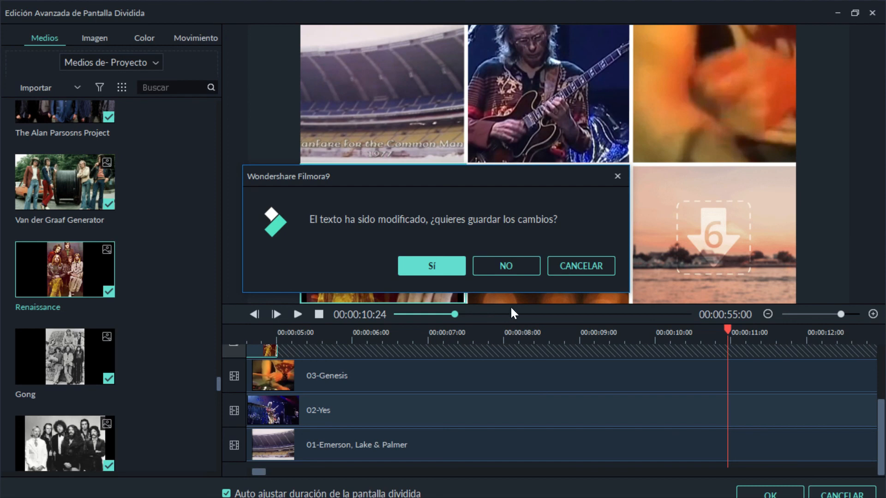
# Discard the changes in the advanced split-screen editor and delete the Pantalla Dividida 20 clip from track 1.
pyautogui.click(507, 263)
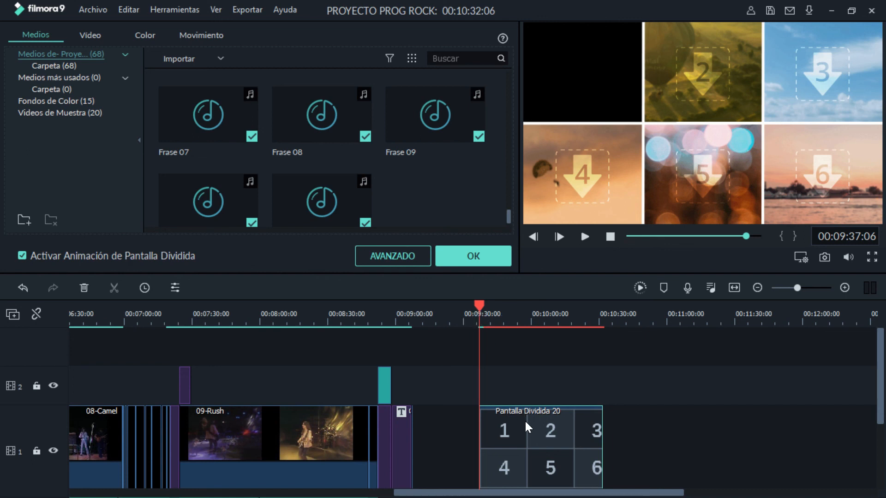
pyautogui.press('Delete')
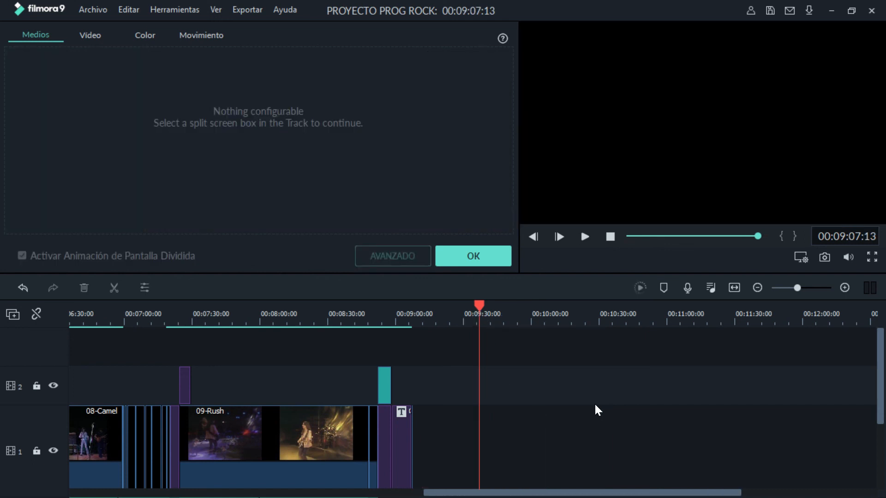
# Move the playhead back to about 1:00 on the timeline.
pyautogui.moveTo(478, 304); pyautogui.dragTo(220, 346)
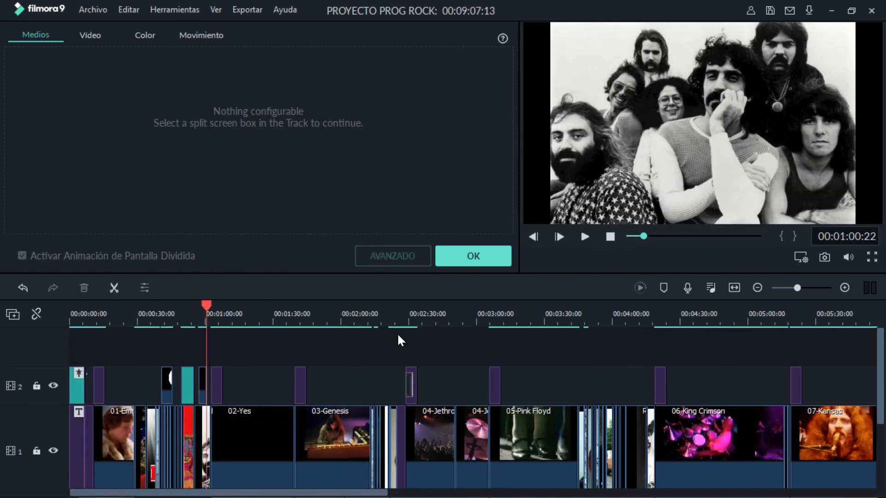